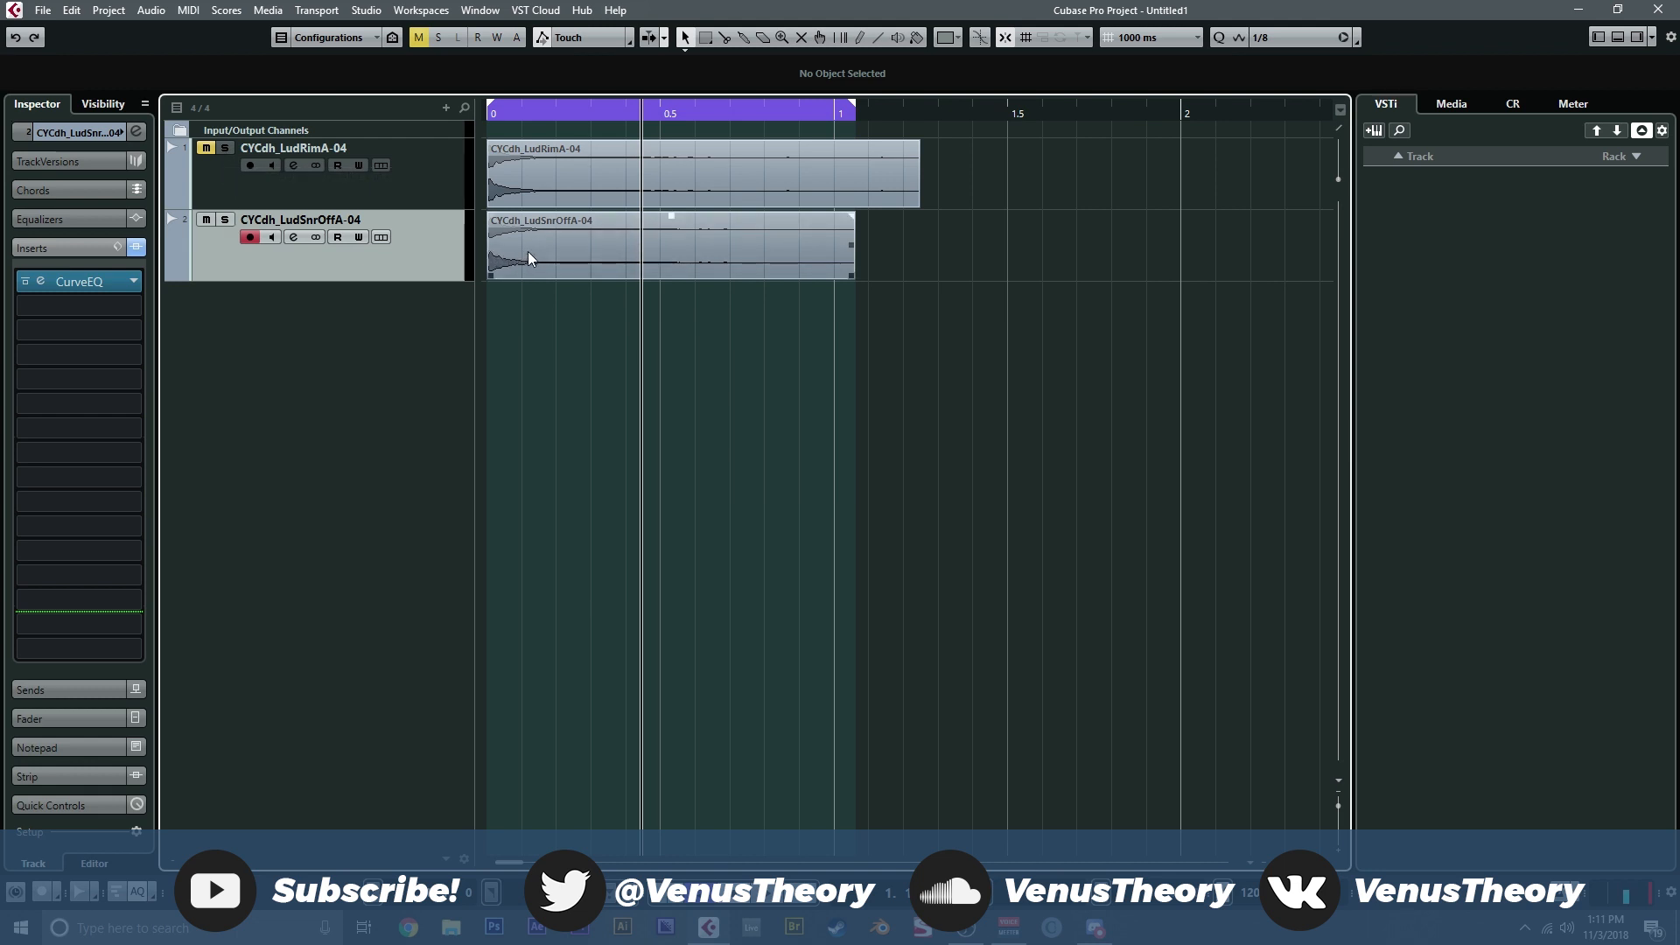
Step: Audition the CYCdh_LudRimA-04 and CYCdh_LudSnrOffA-04 samples separately from the start of the timeline
{"action": "left_click", "coordinate": [225, 147]}
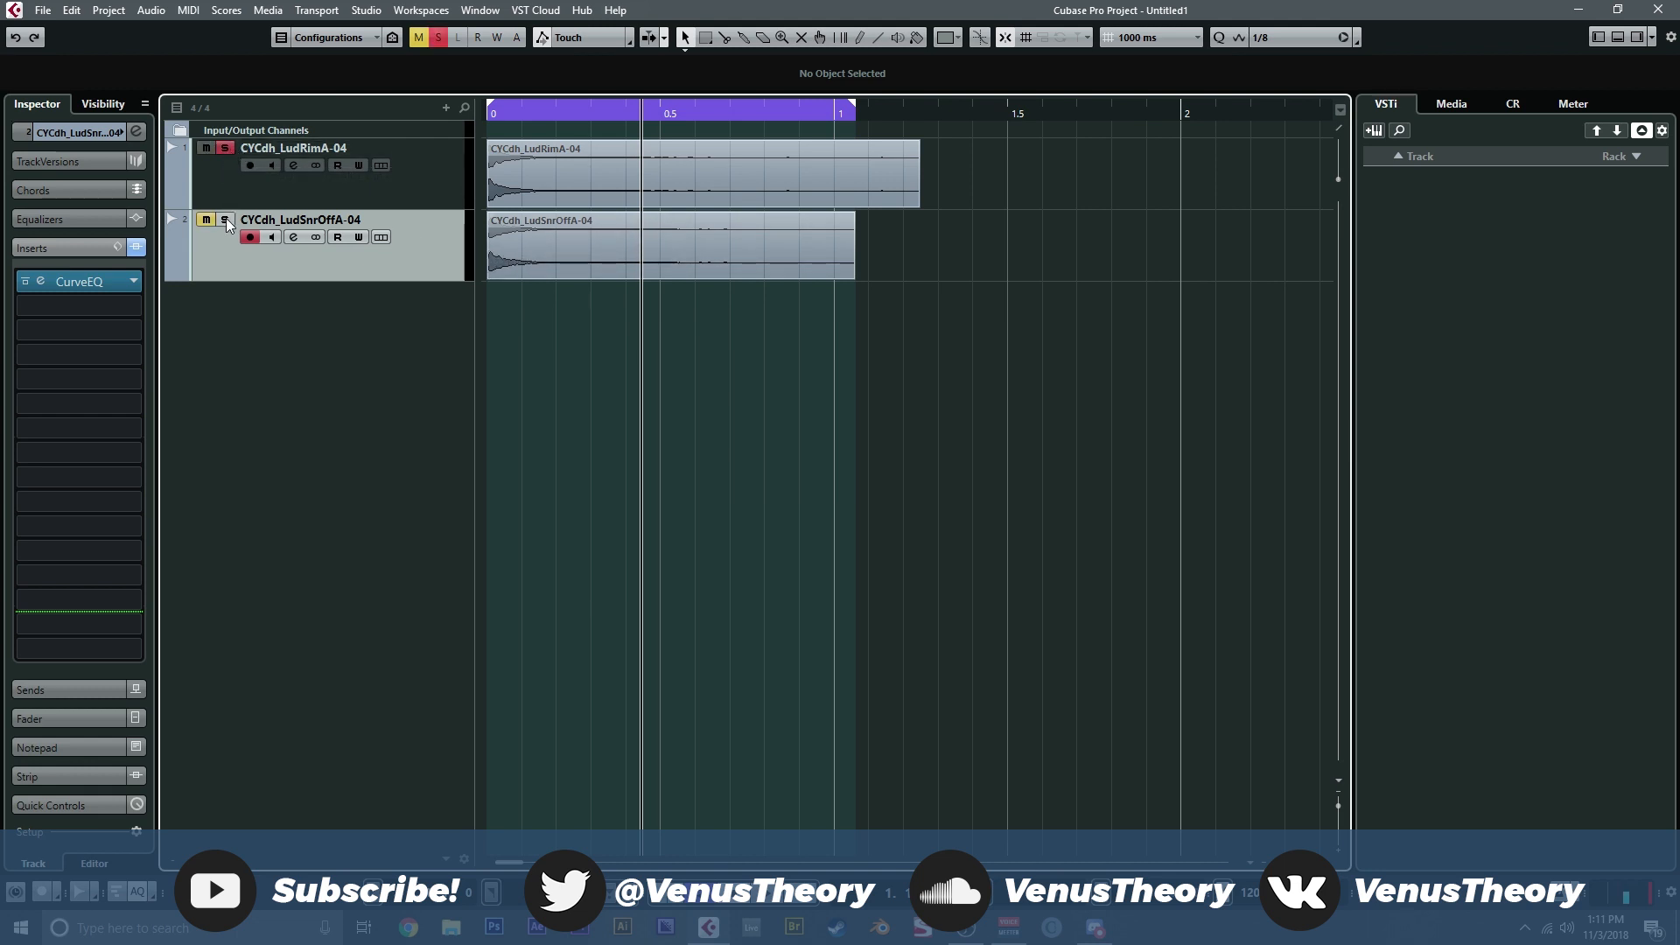
{"action": "left_click_drag", "start_coordinate": [531, 113], "coordinate": [486, 114]}
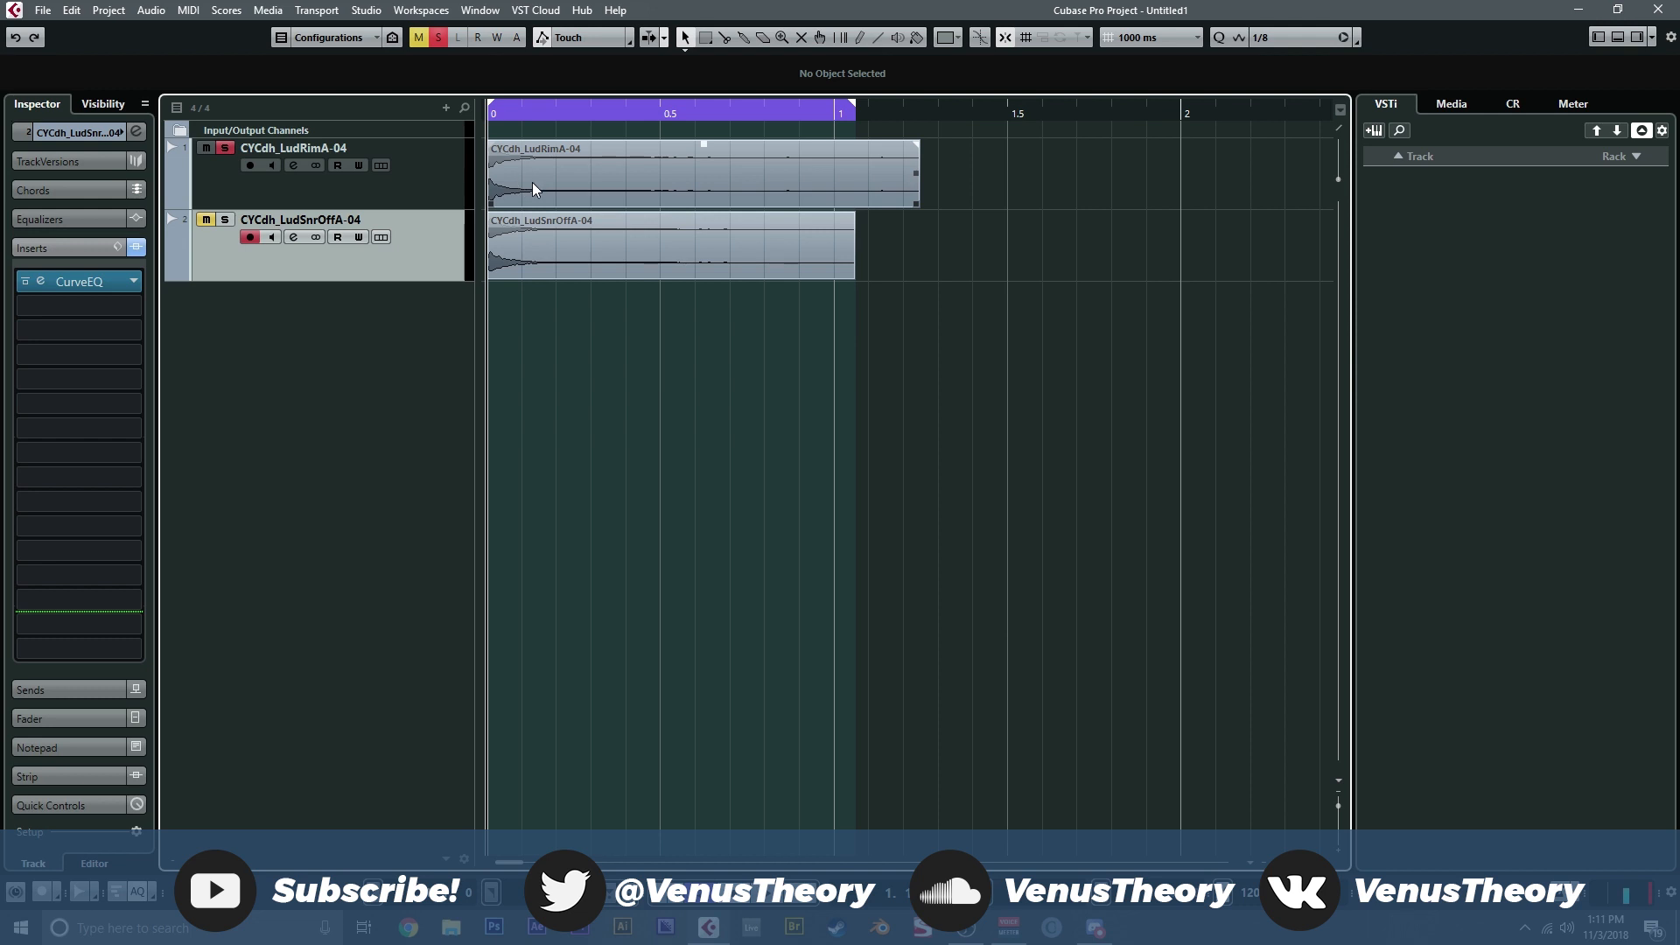
{"action": "key", "text": "space"}
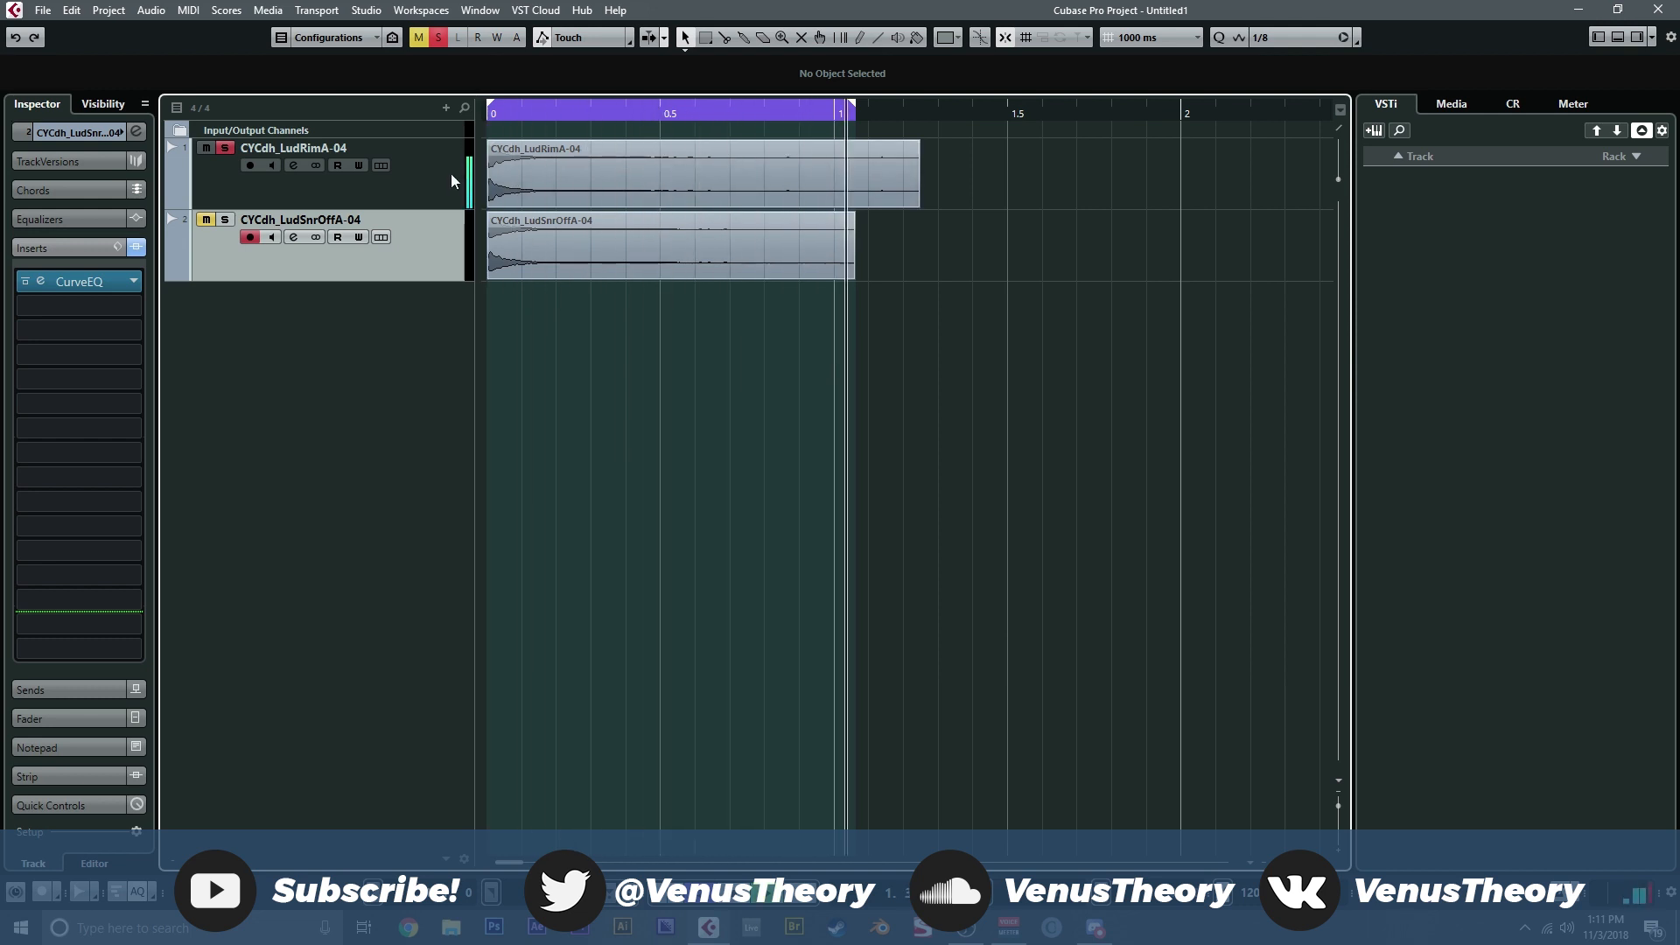
{"action": "left_click", "coordinate": [225, 148]}
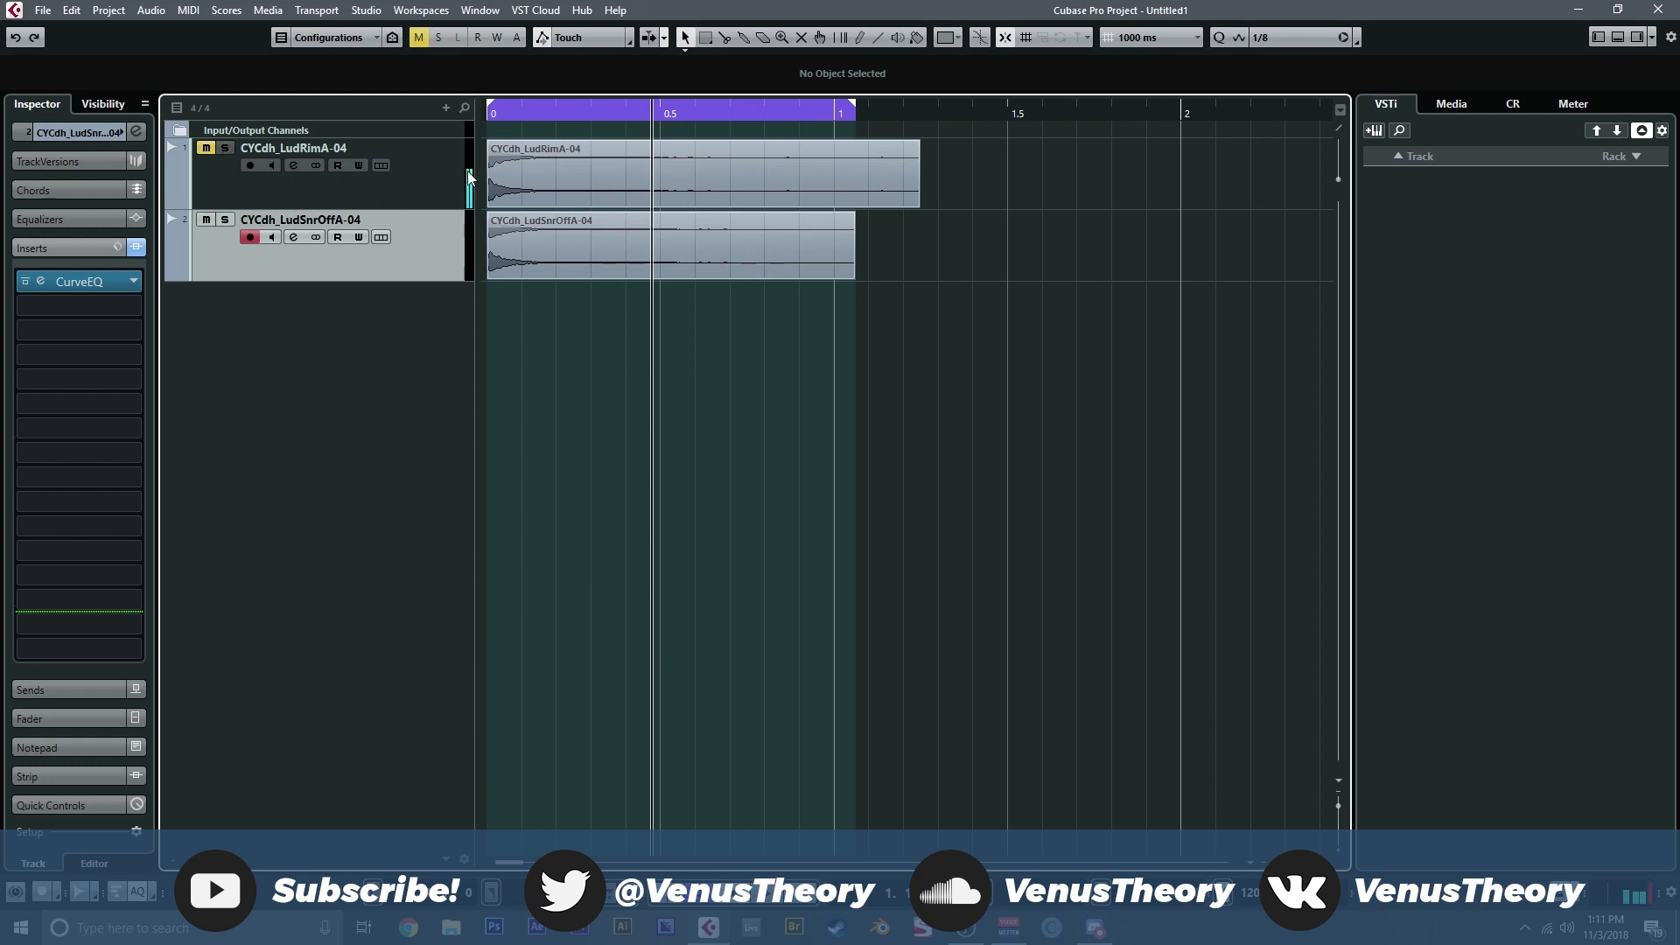
{"action": "left_click", "coordinate": [506, 115]}
{"action": "key", "text": "space"}
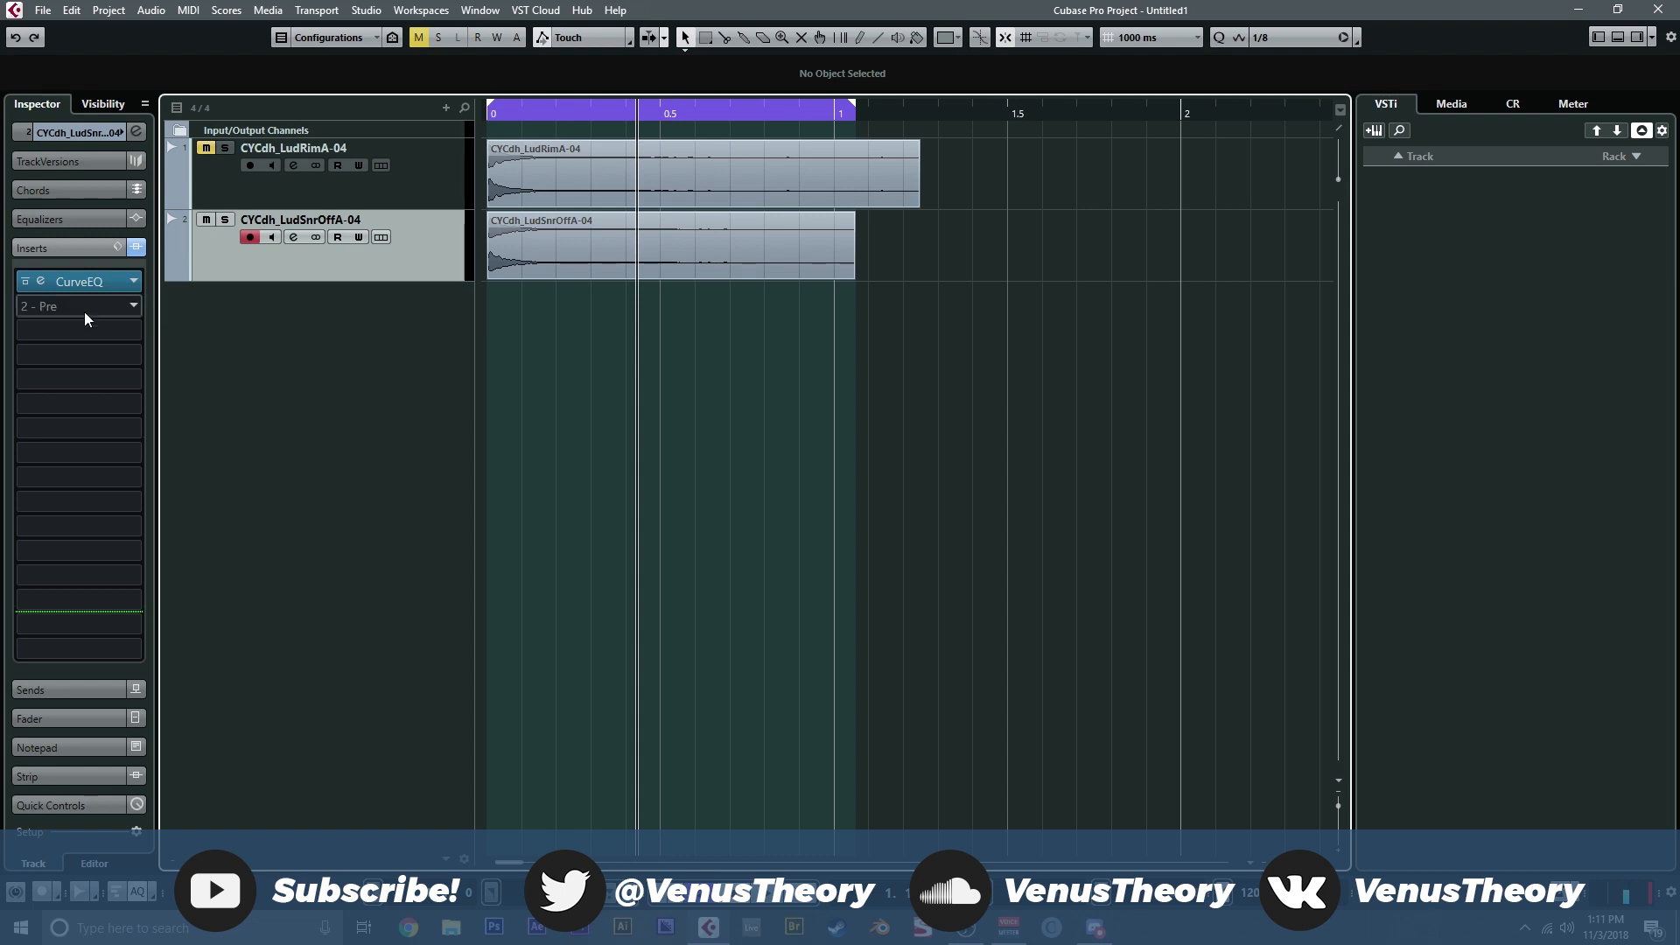
Step: Open the CurveEQ insert on the CYCdh_LudSnrOffA-04 track and enlarge its window
{"action": "left_click", "coordinate": [51, 280]}
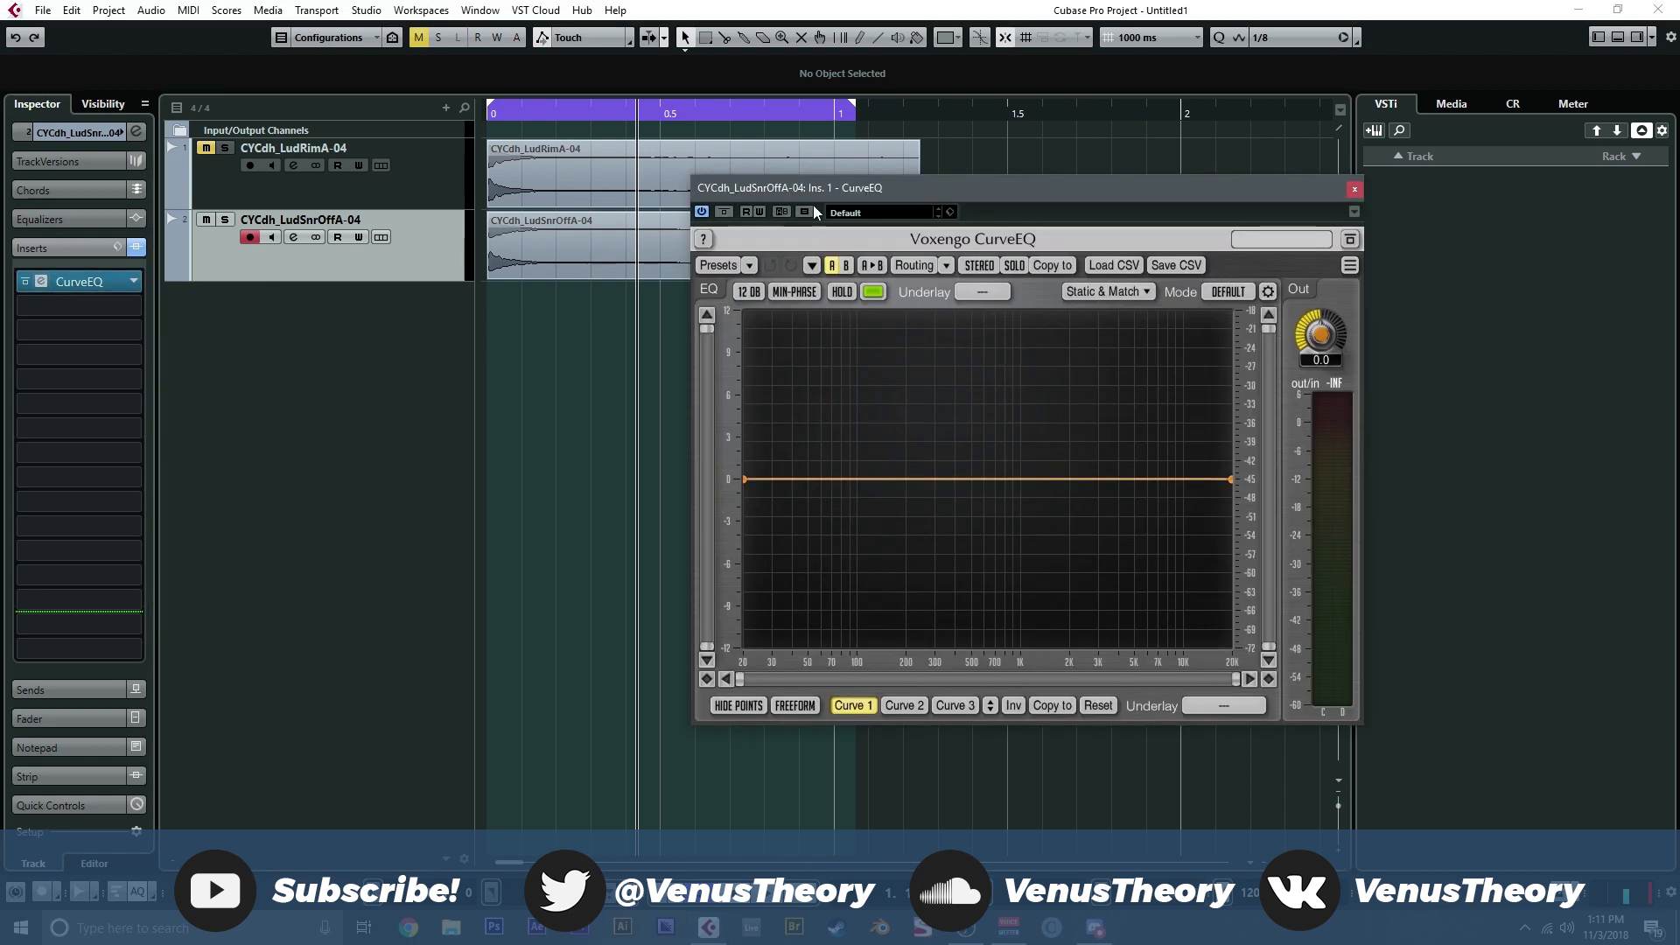
{"action": "left_click_drag", "start_coordinate": [940, 192], "coordinate": [763, 135]}
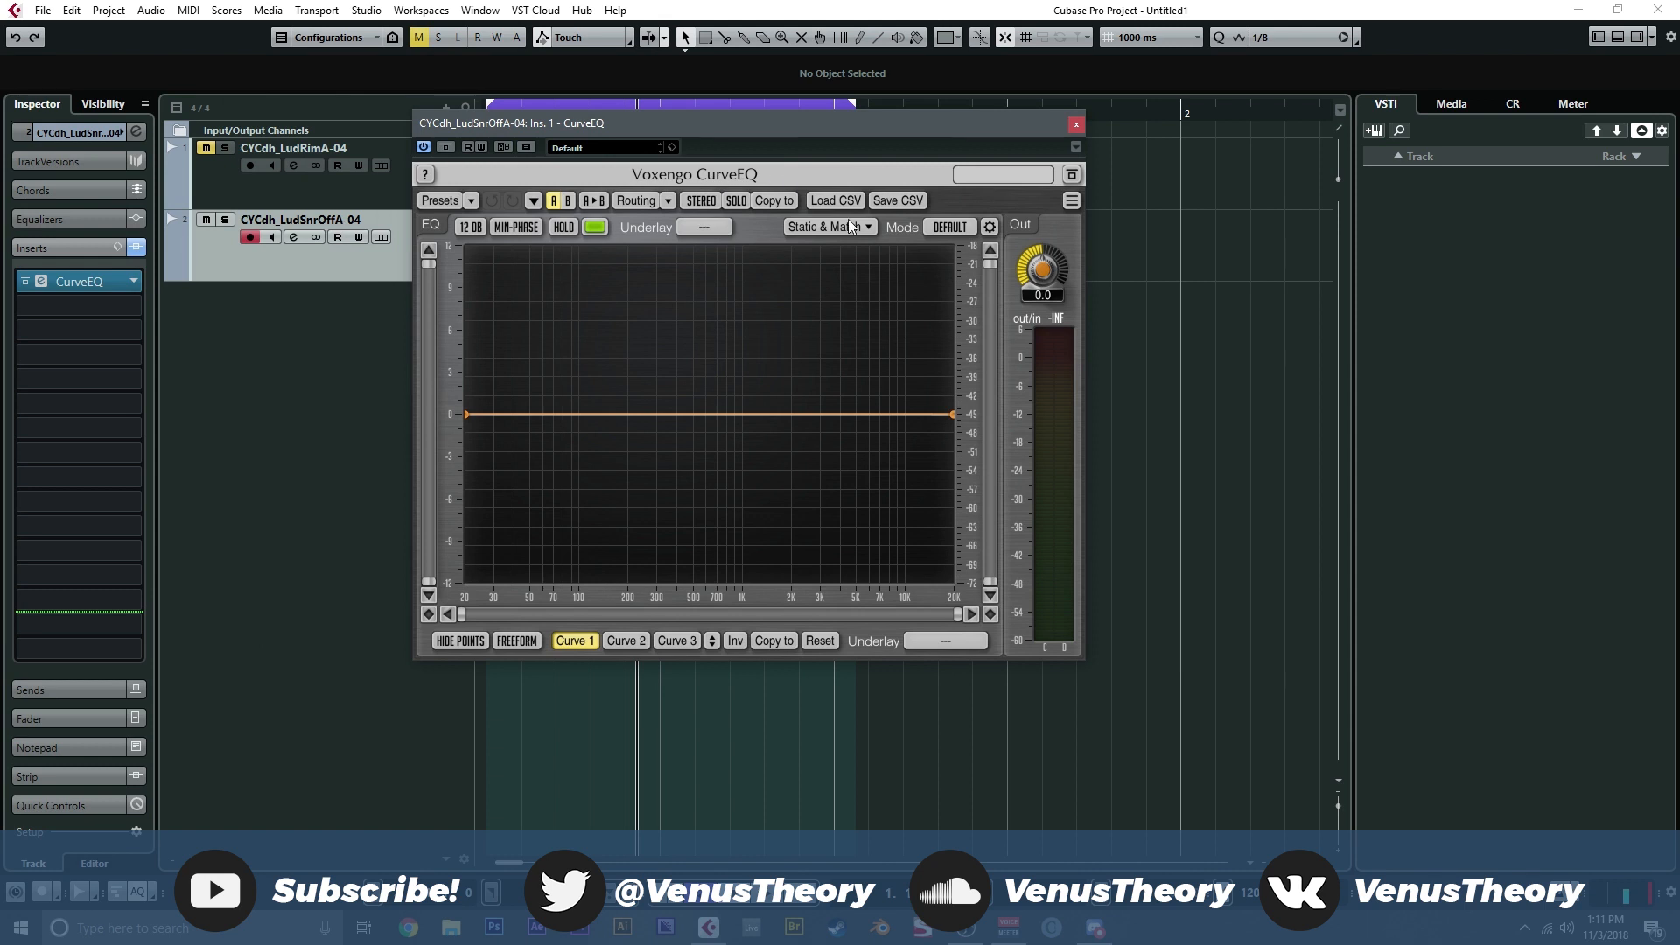
{"action": "left_click_drag", "start_coordinate": [737, 131], "coordinate": [1052, 198]}
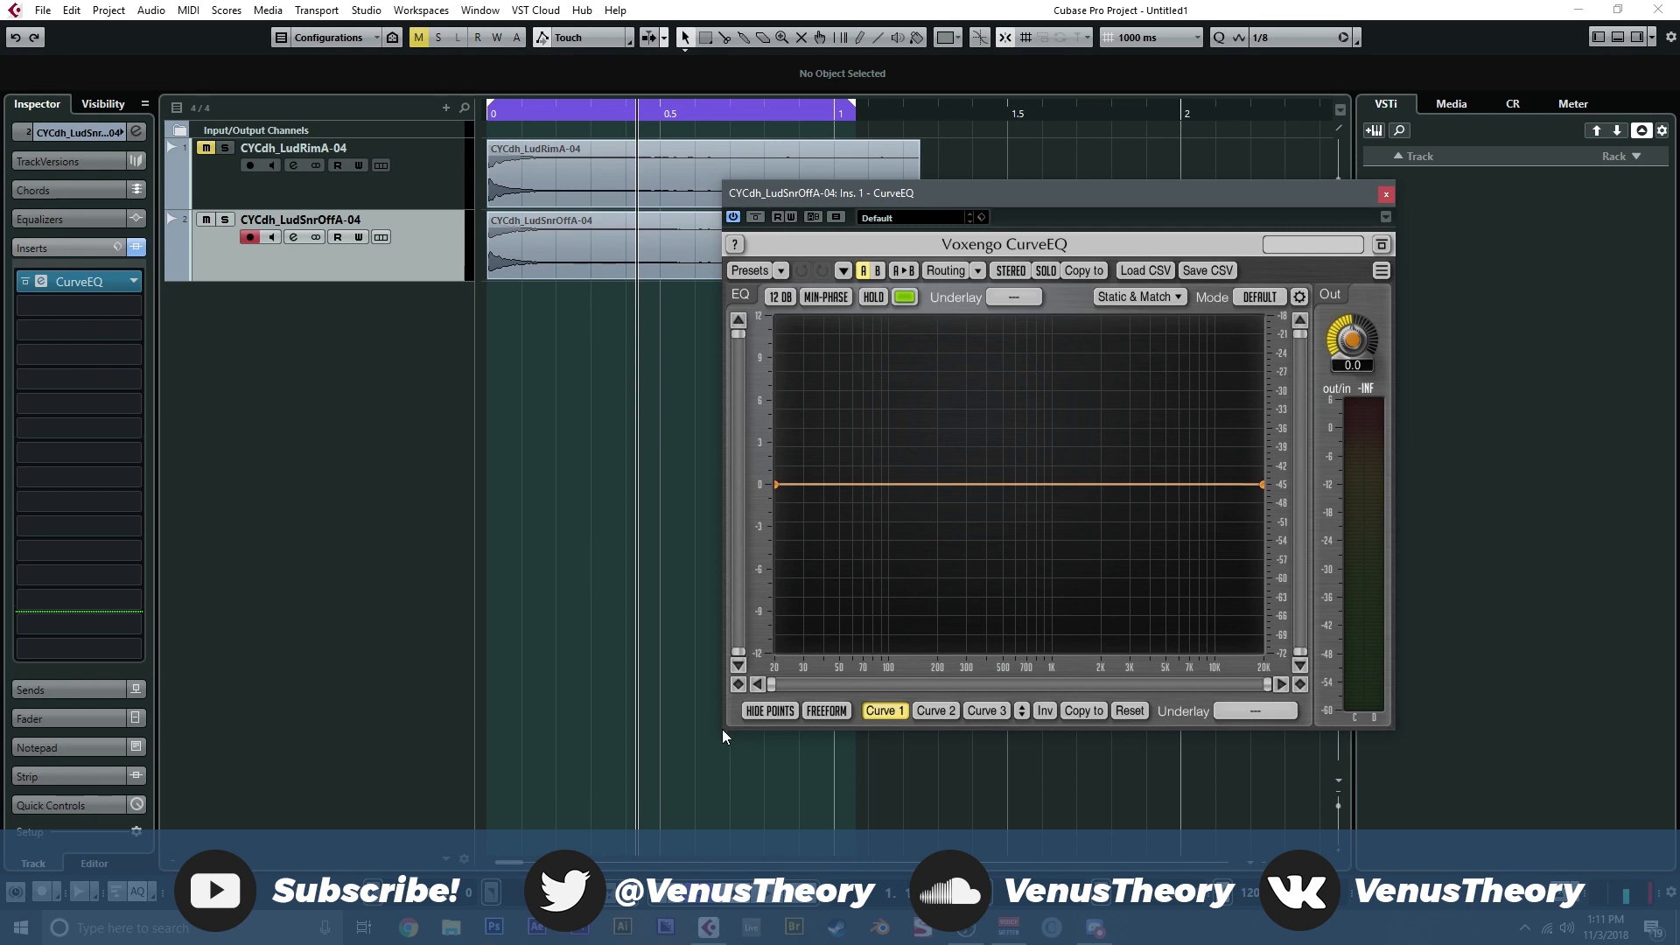
{"action": "left_click_drag", "start_coordinate": [722, 728], "coordinate": [496, 798]}
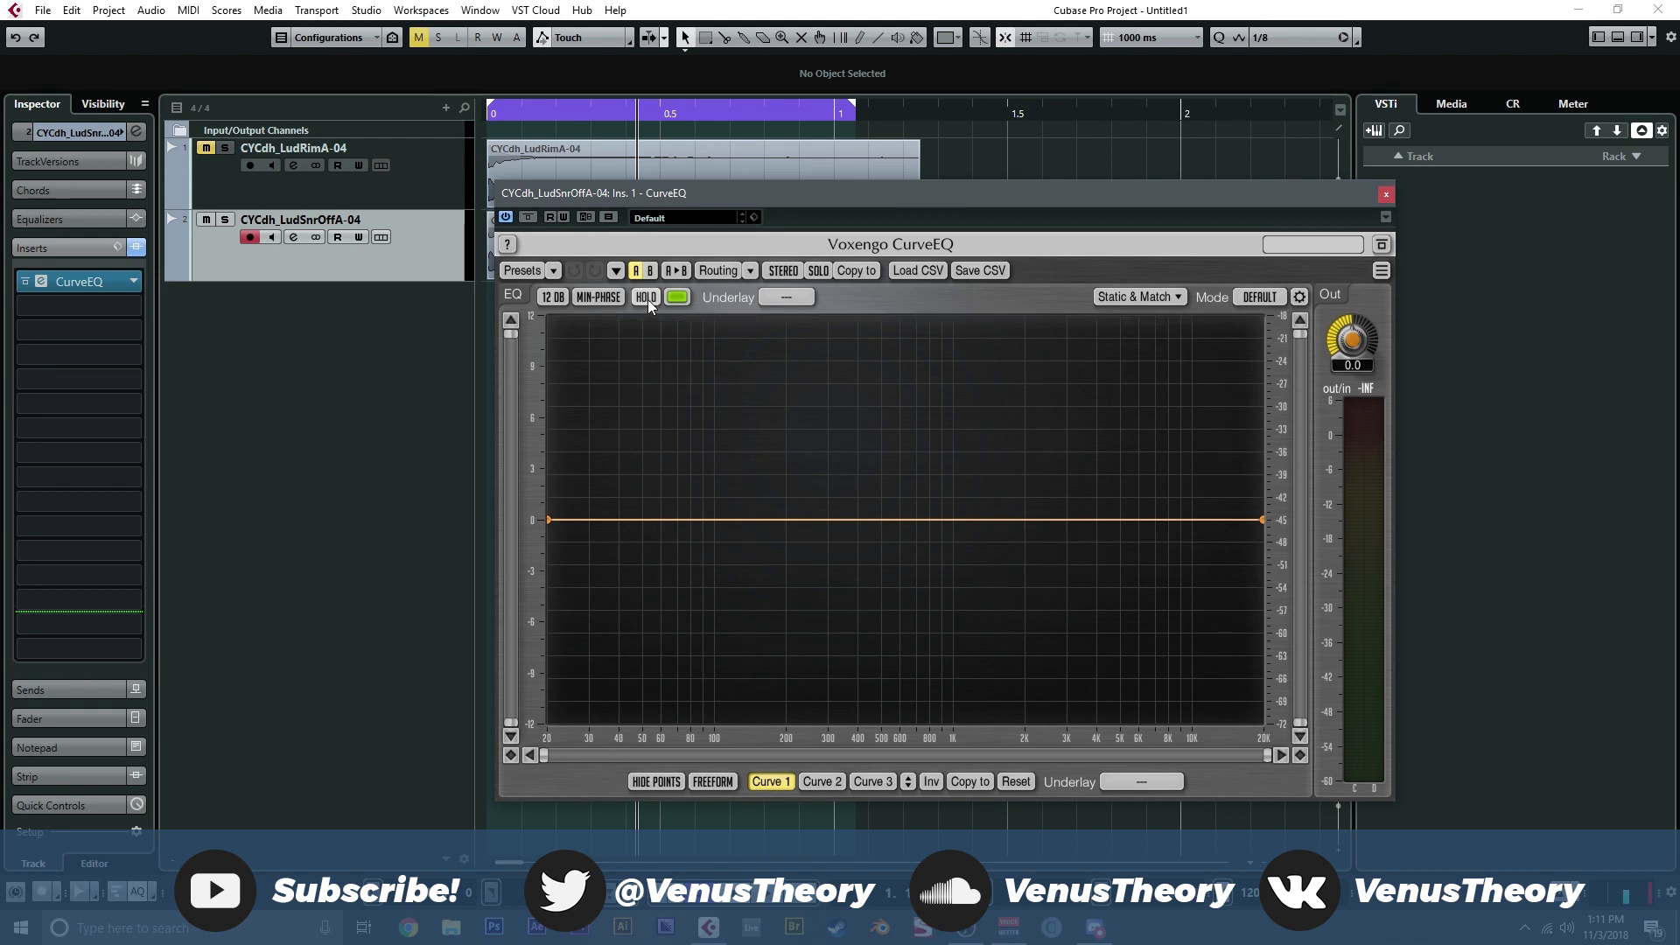
Step: Play the snare, hold its spectrum in CurveEQ, and move and shrink the plug-in window to uncover the tracks
{"action": "key", "text": "space"}
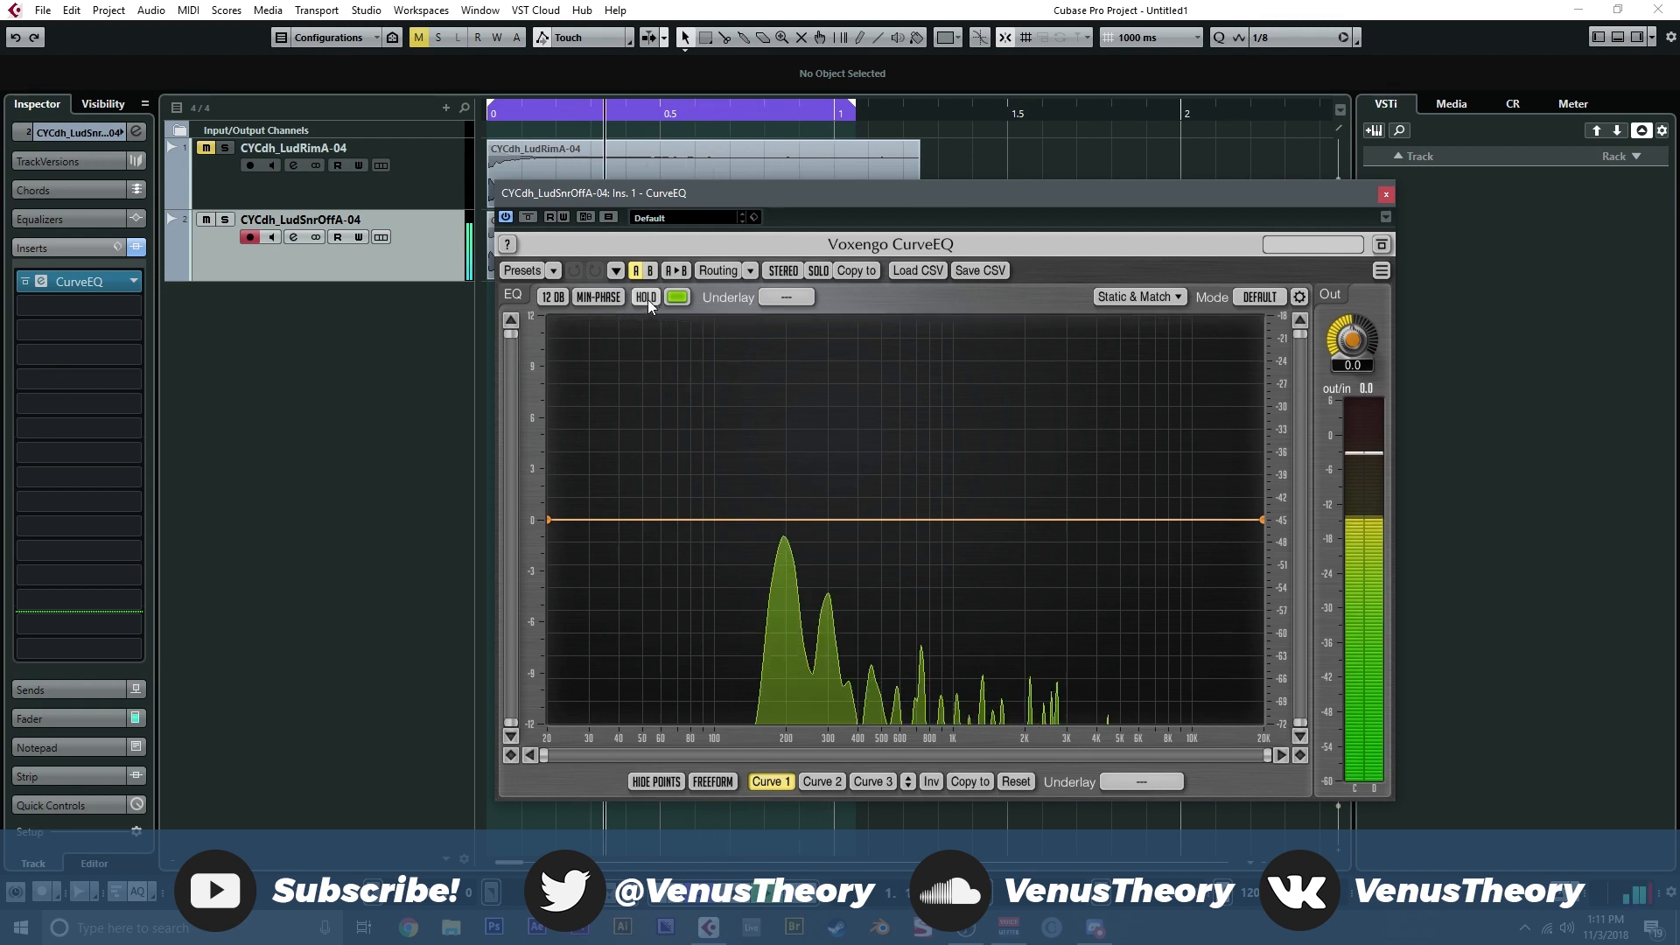
{"action": "left_click", "coordinate": [648, 299]}
{"action": "left_click_drag", "start_coordinate": [873, 194], "coordinate": [1151, 53]}
{"action": "left_click_drag", "start_coordinate": [776, 660], "coordinate": [969, 575]}
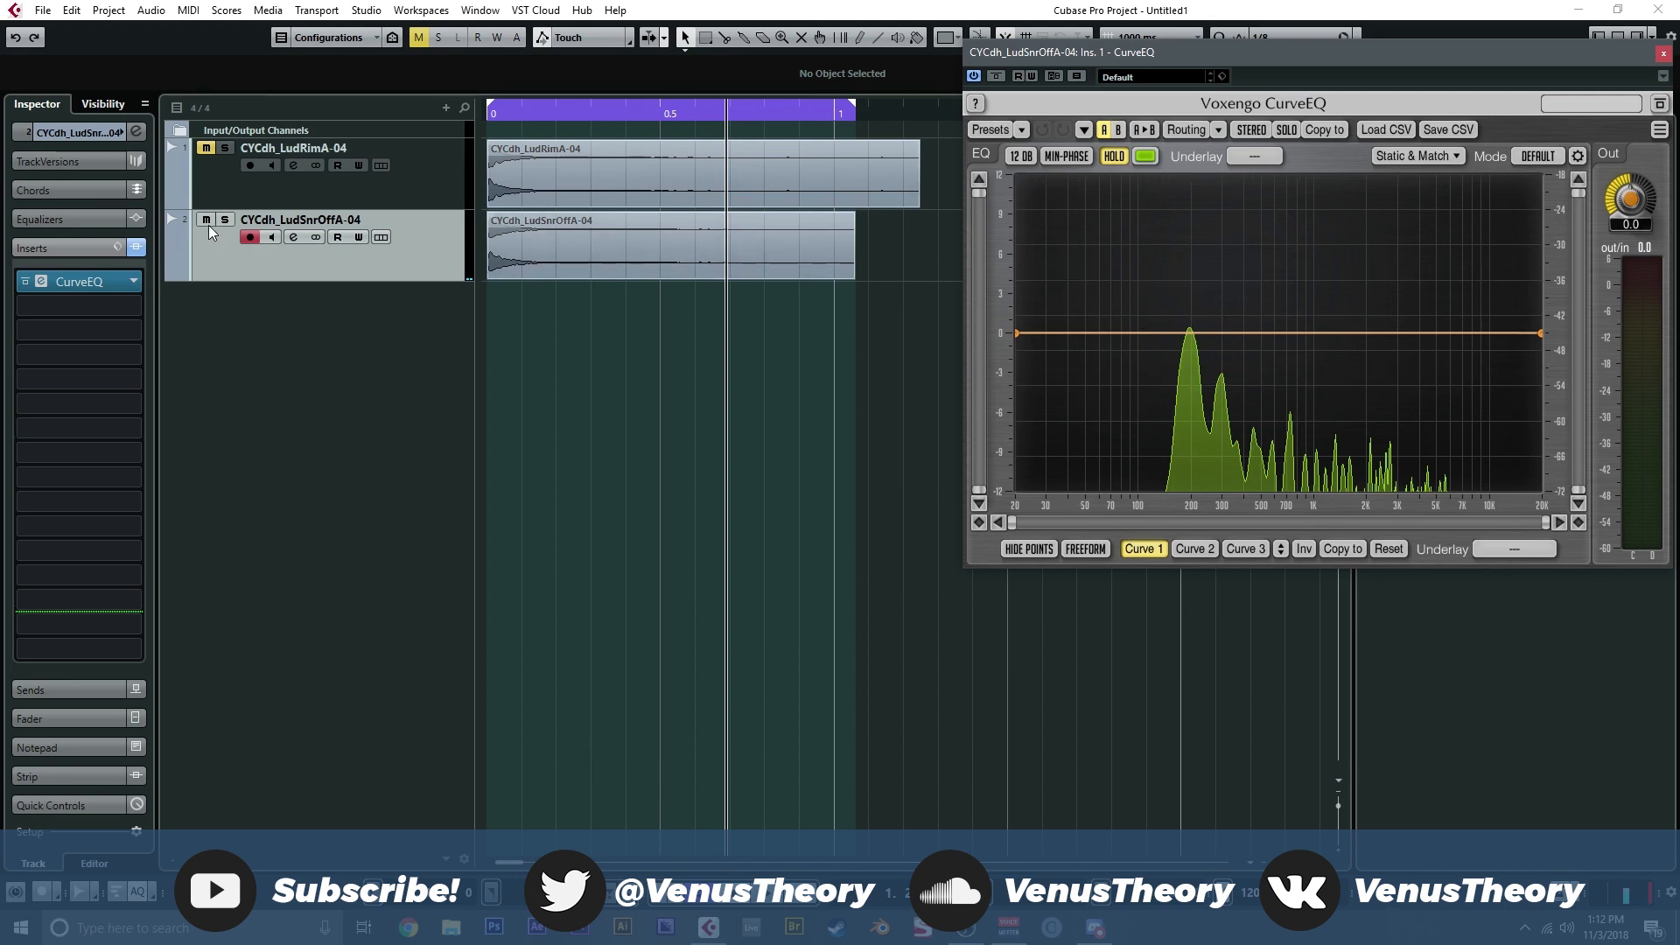
Step: Mute the CYCdh_LudSnrOffA-04 track and add an instrument track with FM8 routed to Stereo Out
{"action": "left_click", "coordinate": [355, 371]}
{"action": "right_click", "coordinate": [356, 371]}
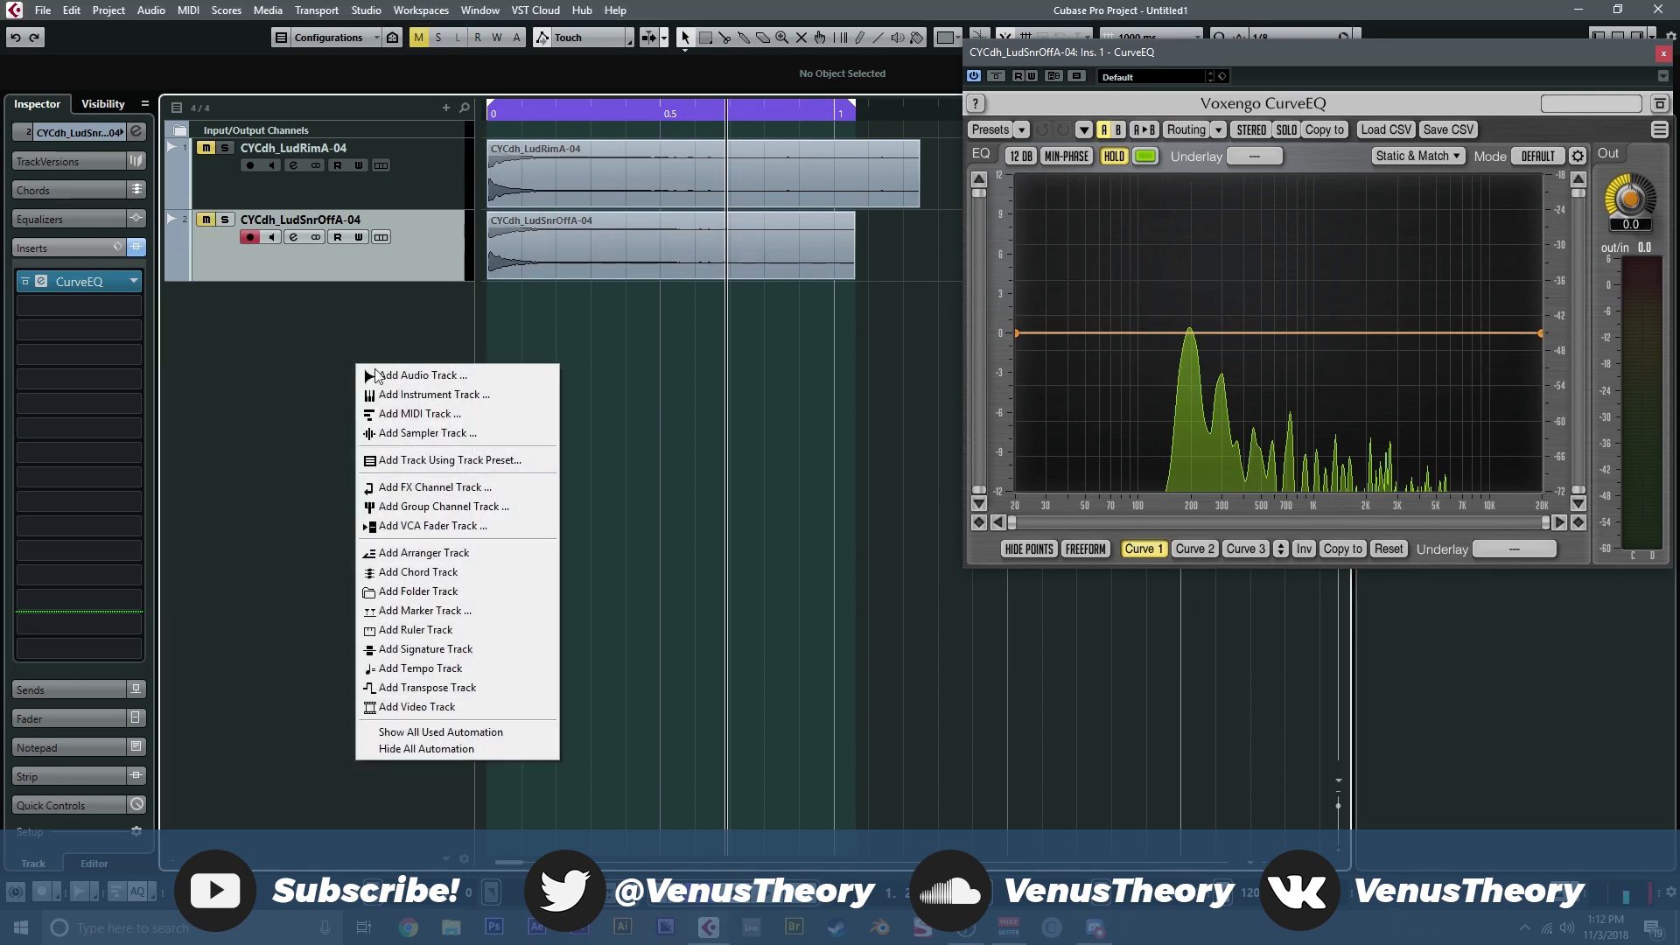
{"action": "left_click", "coordinate": [496, 387]}
{"action": "left_click", "coordinate": [691, 371]}
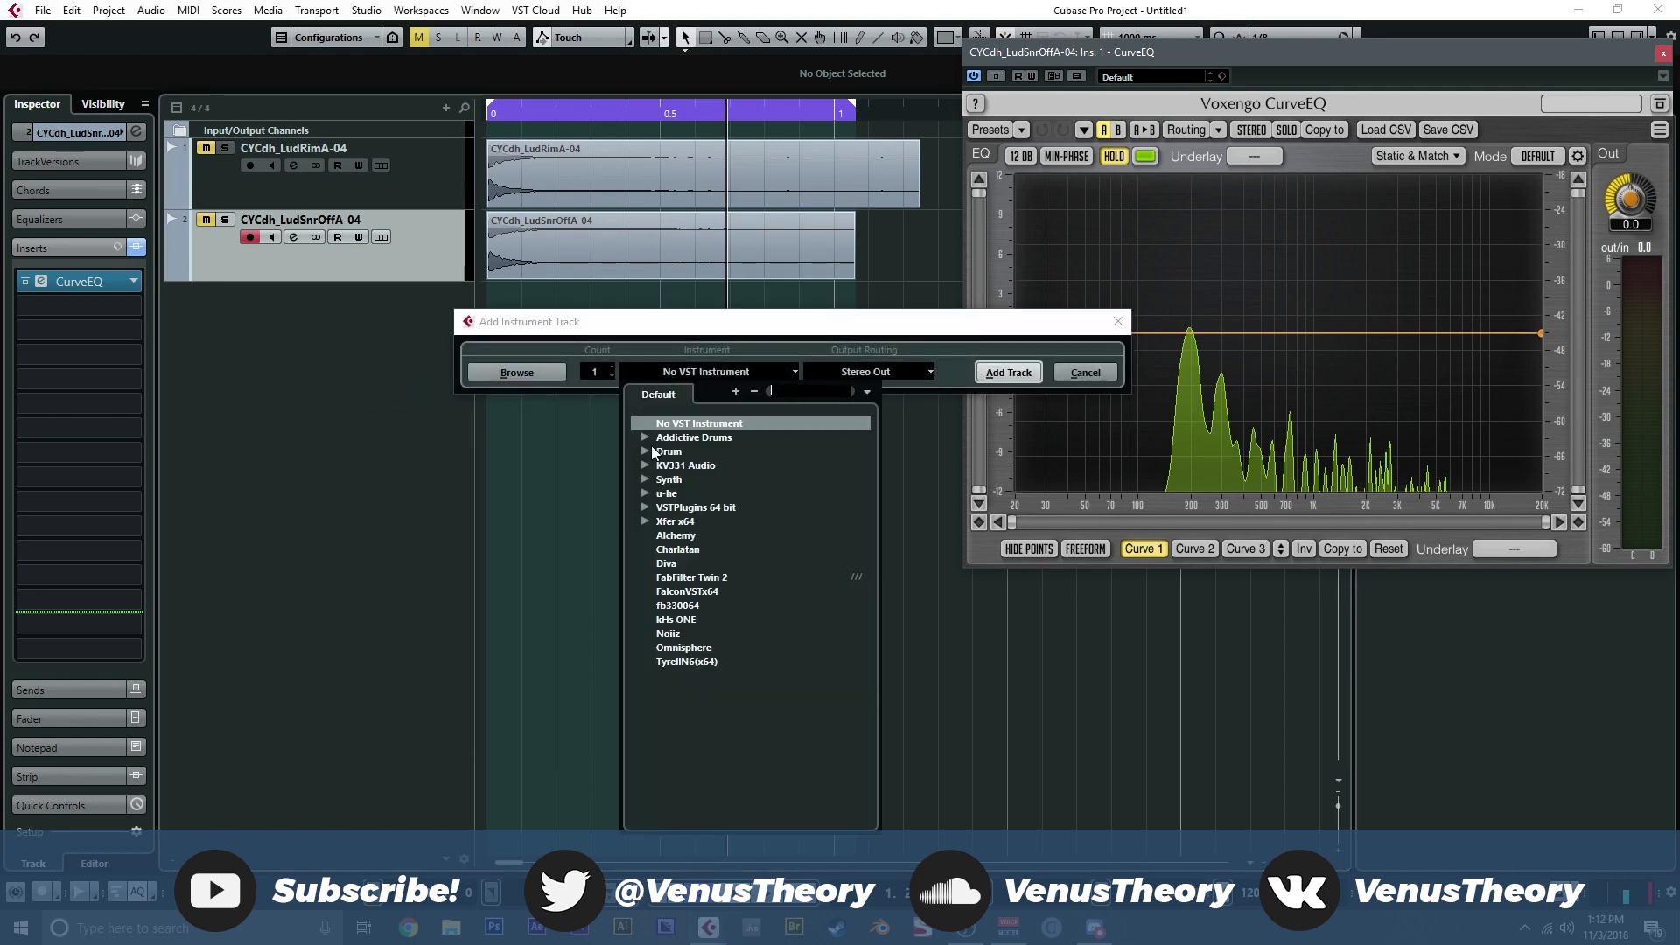
{"action": "left_click", "coordinate": [644, 507]}
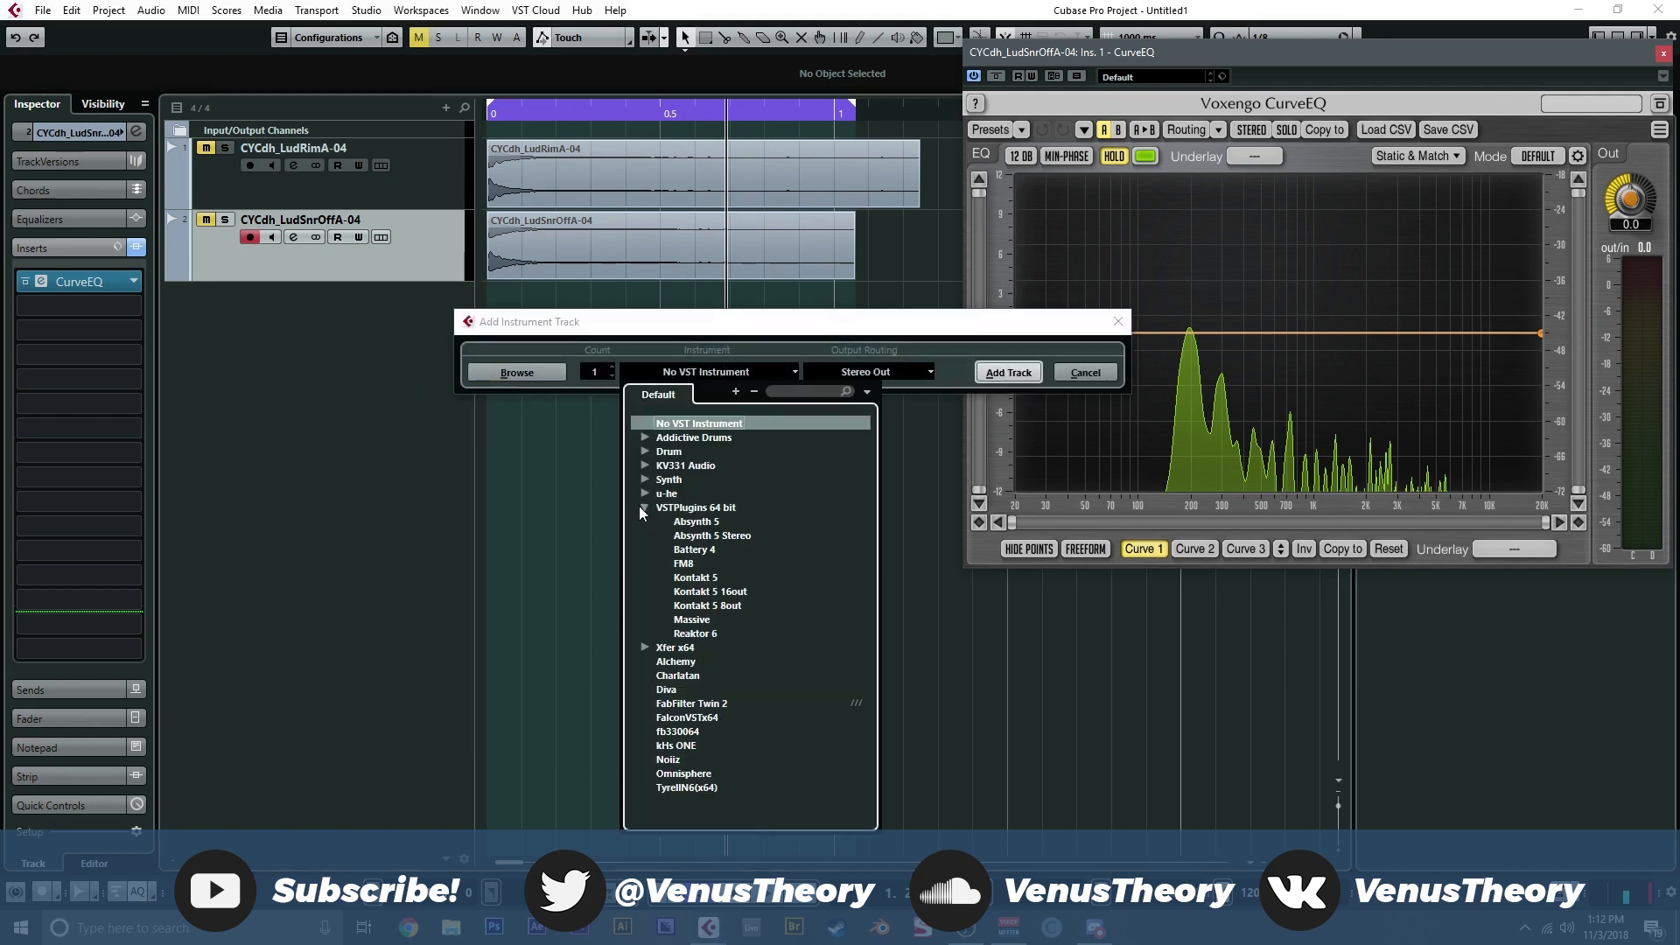
{"action": "left_click", "coordinate": [680, 563]}
{"action": "left_click", "coordinate": [1009, 372]}
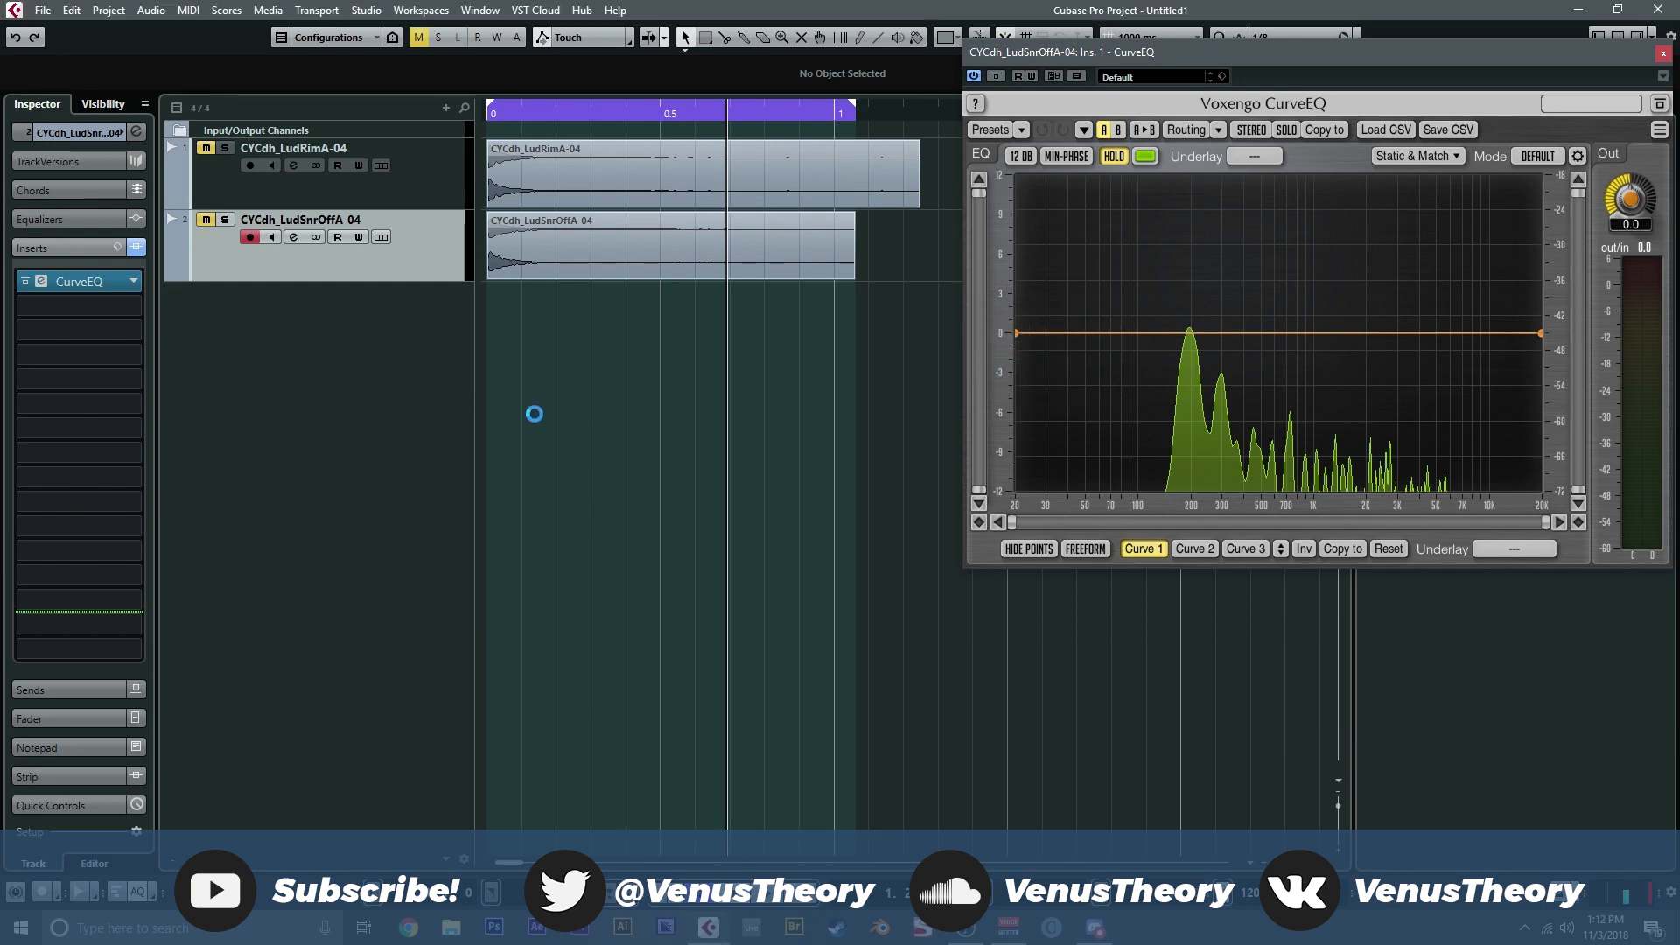
Step: Show FM8's Expert operator page and set operator F's ratio to 0
{"action": "left_click_drag", "start_coordinate": [600, 336], "coordinate": [697, 154]}
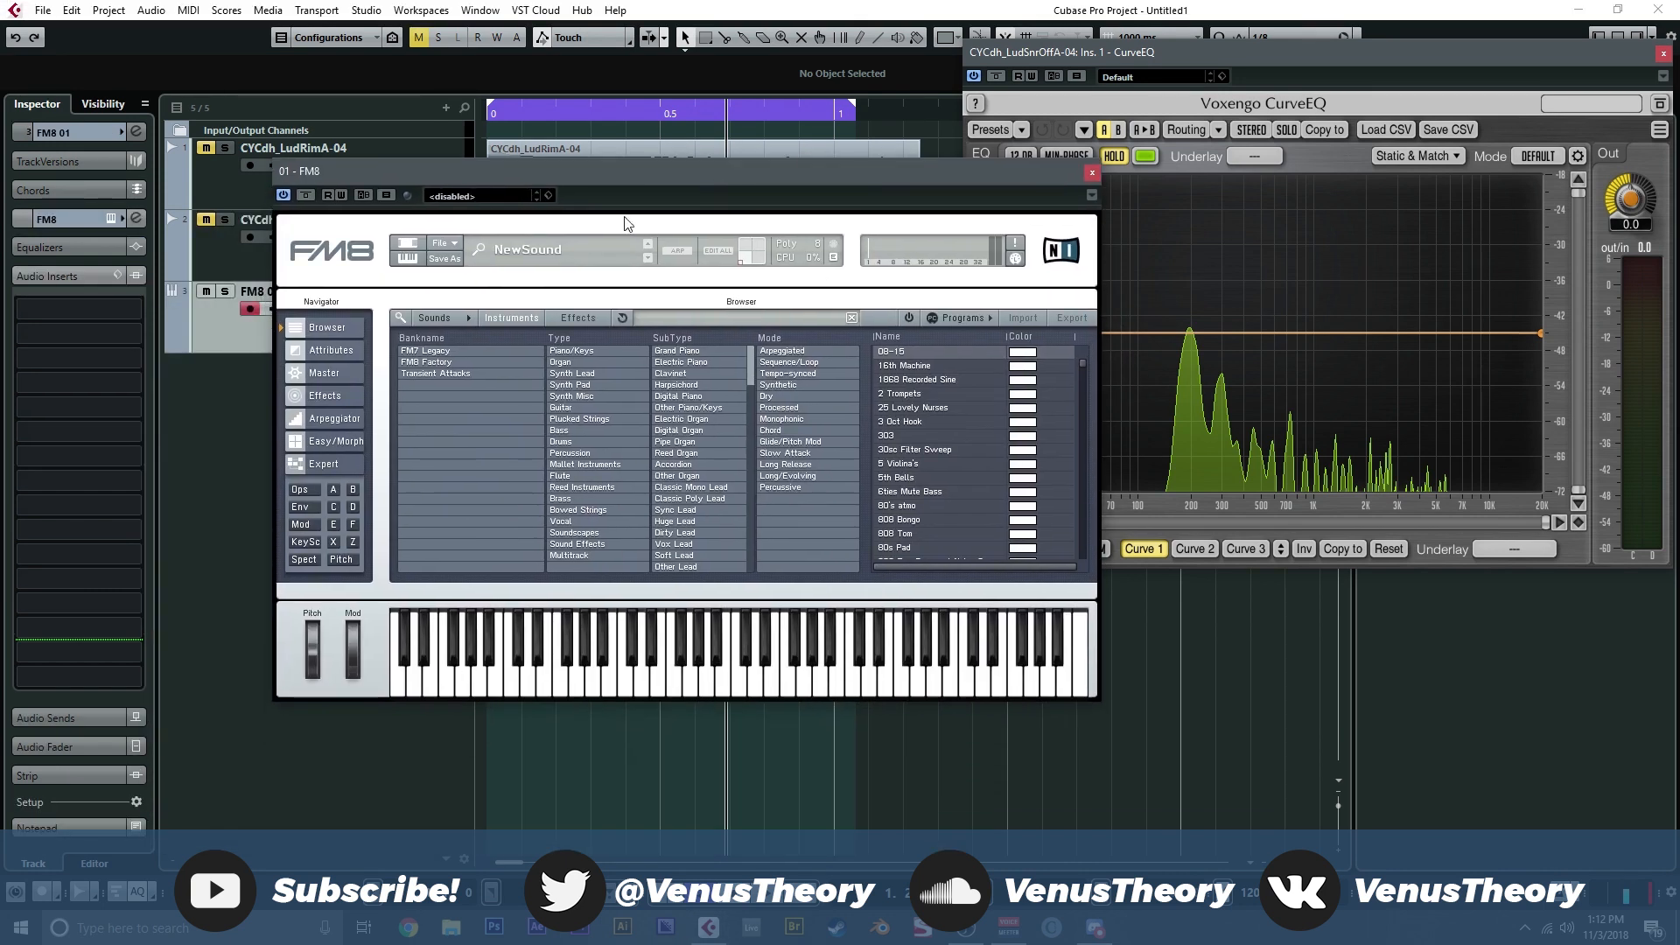
{"action": "left_click", "coordinate": [311, 486]}
{"action": "left_click_drag", "start_coordinate": [905, 166], "coordinate": [885, 114]}
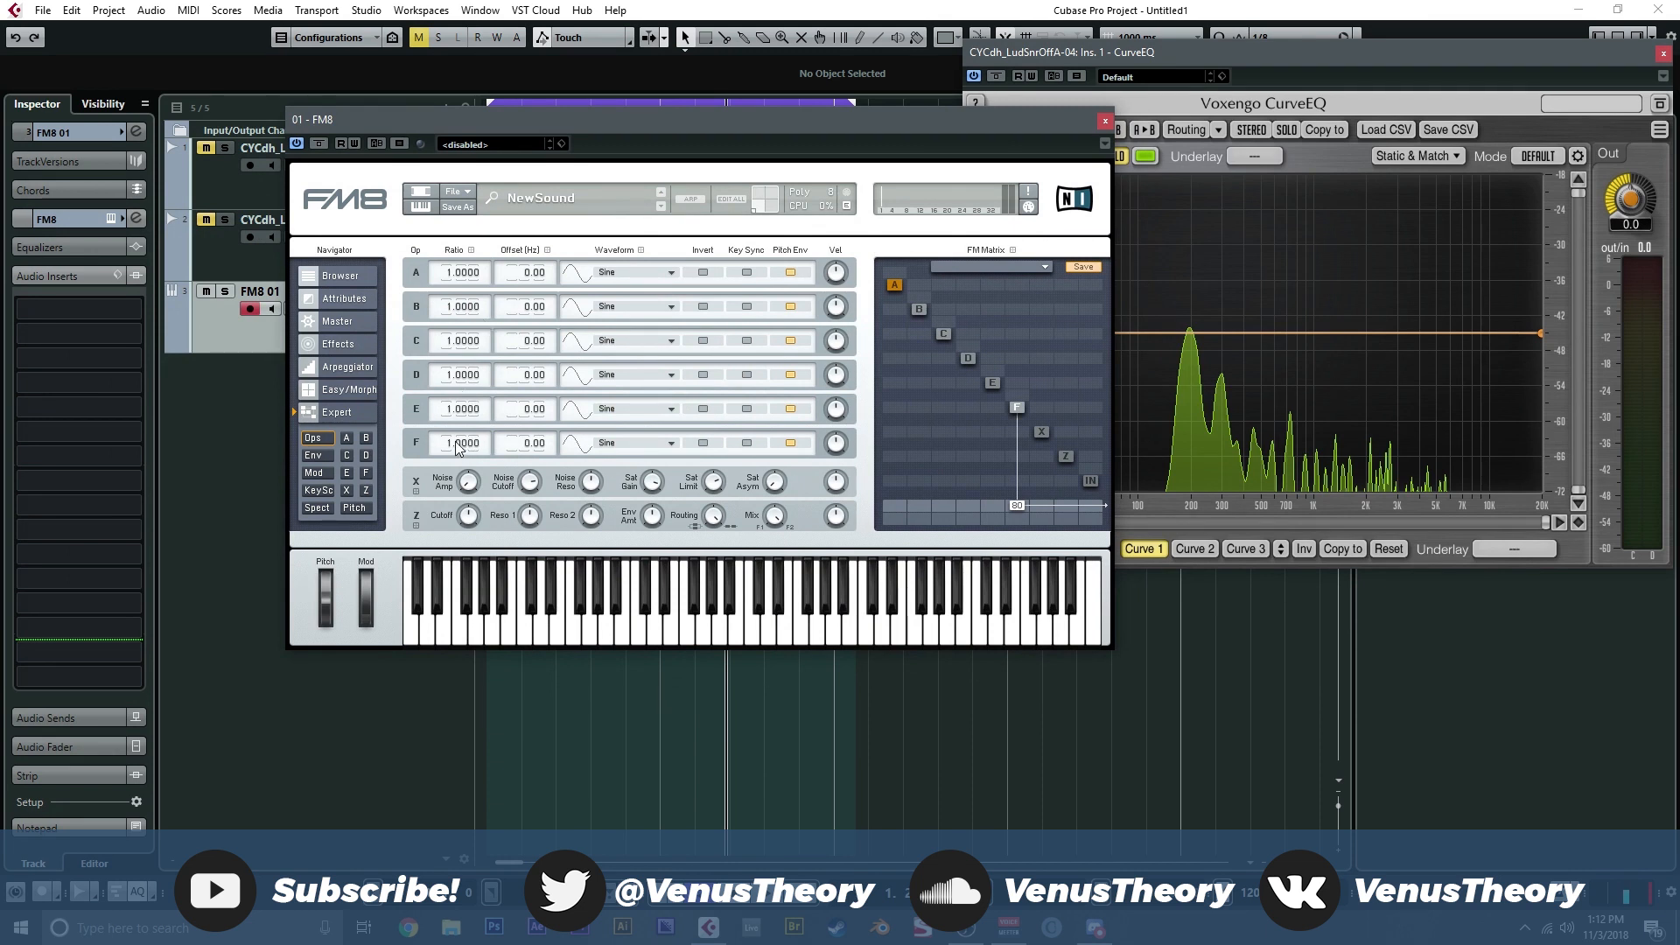
{"action": "left_click_drag", "start_coordinate": [451, 449], "coordinate": [451, 517]}
Step: Place FM8 beside the CurveEQ spectrum and set operator F's frequency offset to 198 Hz
{"action": "left_click_drag", "start_coordinate": [542, 120], "coordinate": [344, 67]}
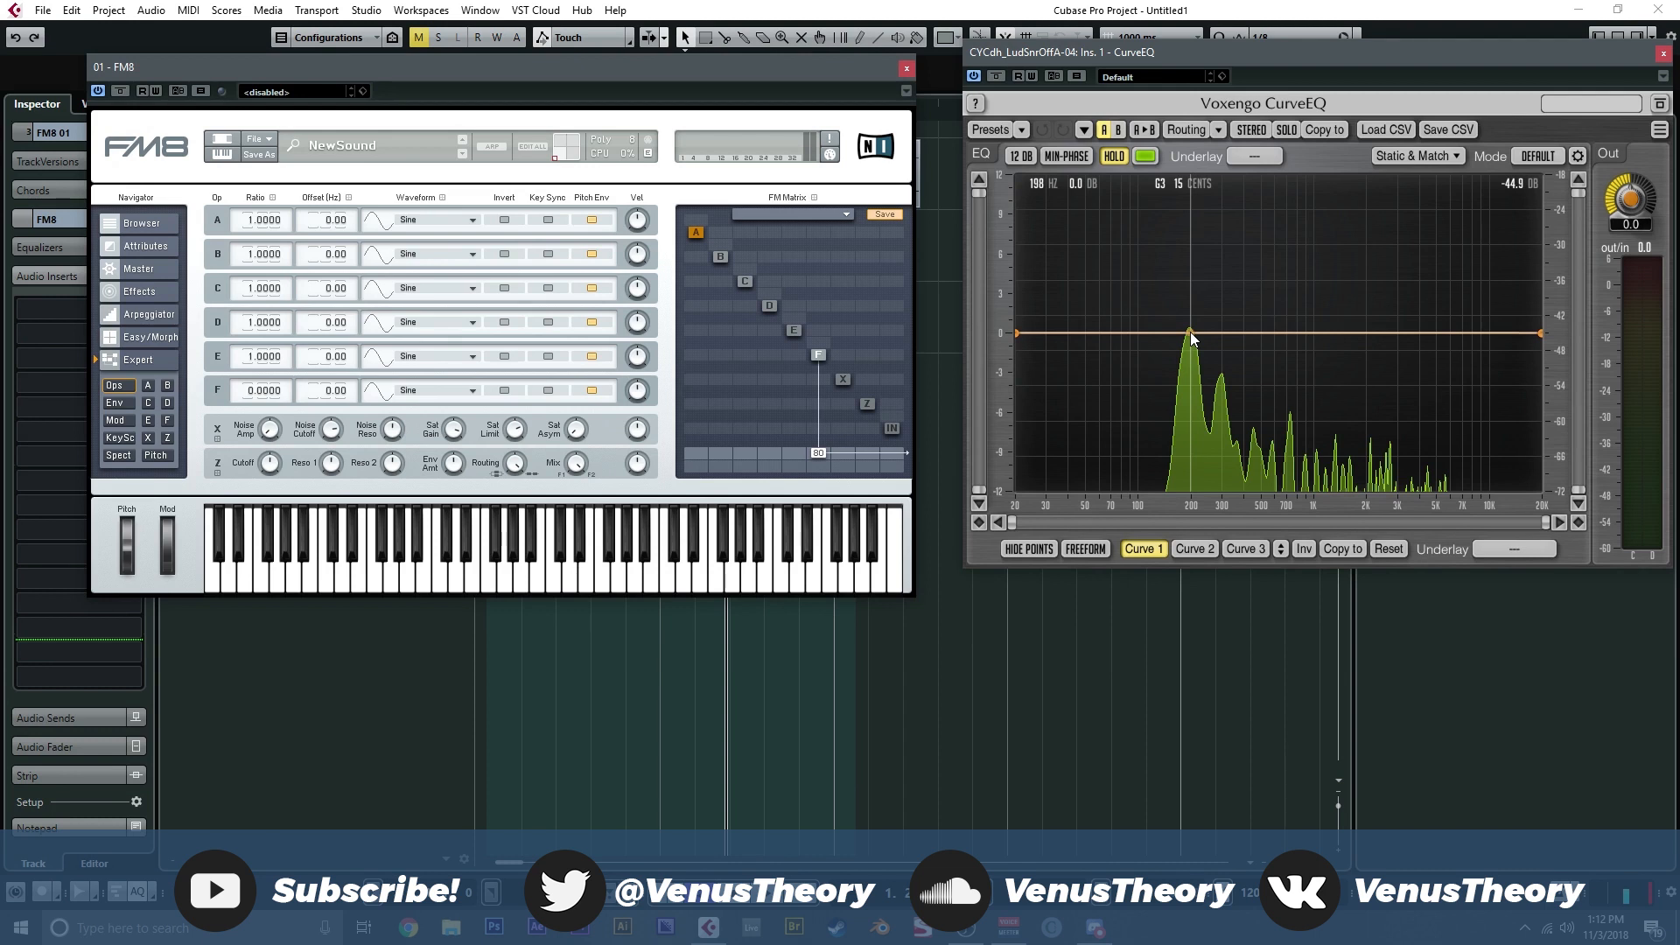
{"action": "left_click_drag", "start_coordinate": [327, 405], "coordinate": [326, 395]}
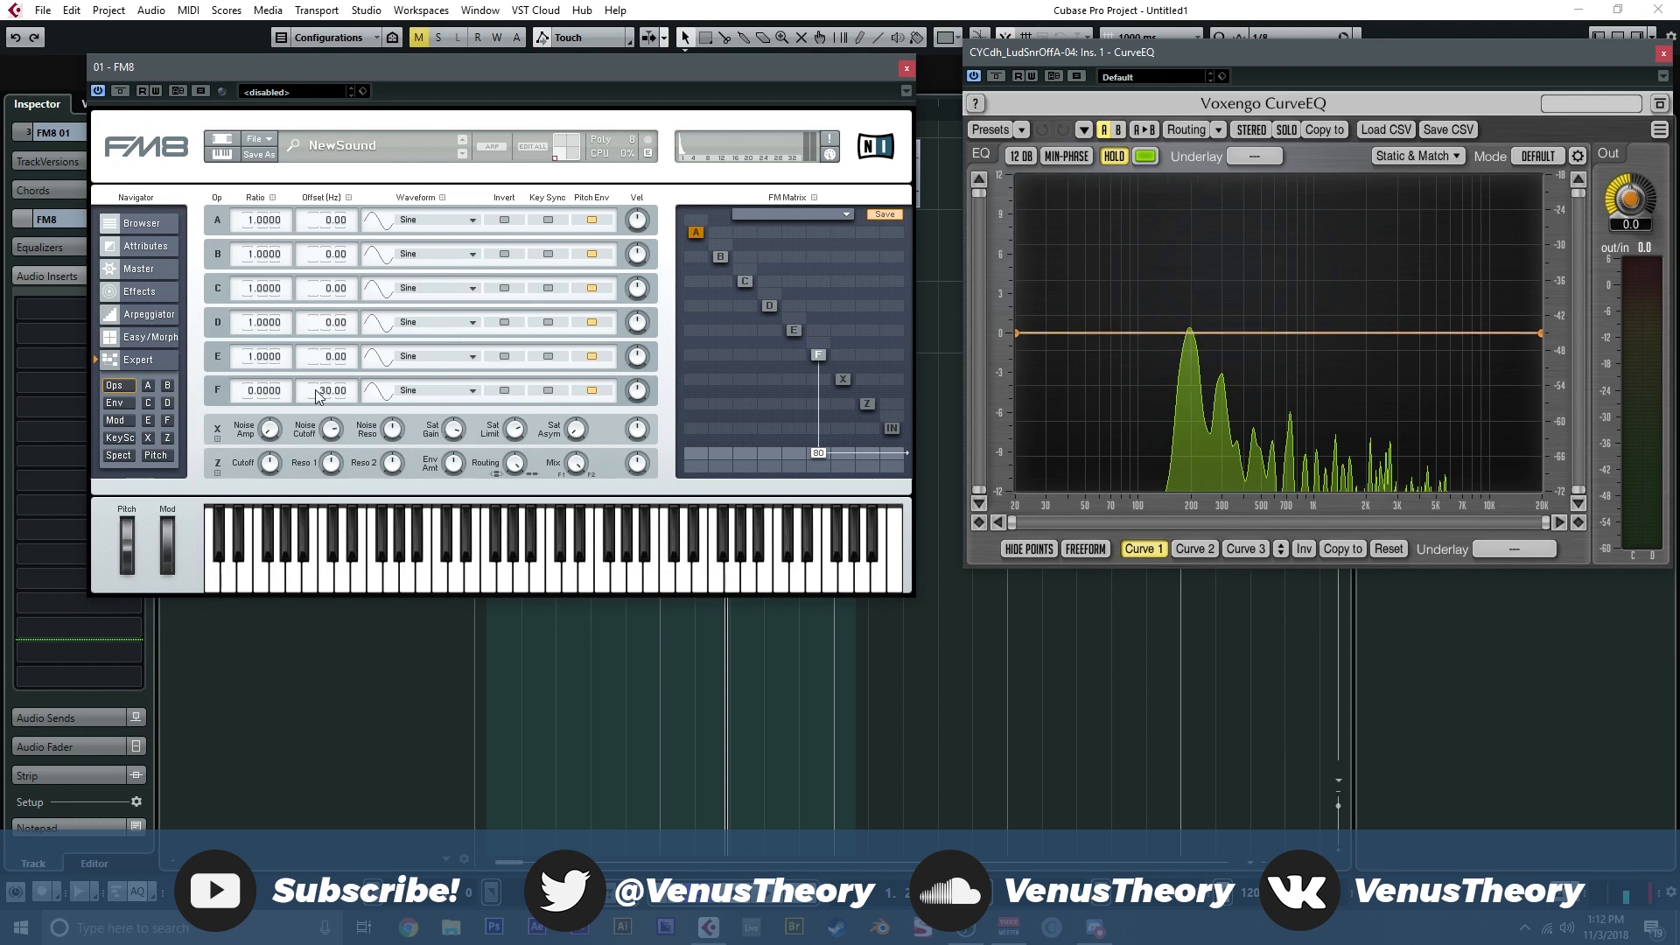
{"action": "double_click", "coordinate": [315, 390]}
{"action": "type", "text": "198"}
{"action": "key", "text": "Return"}
Step: Change operator F's waveform to Parabol and audition it with a few notes
{"action": "left_click", "coordinate": [483, 571]}
{"action": "left_click", "coordinate": [381, 393]}
{"action": "left_click", "coordinate": [471, 550]}
{"action": "left_click_drag", "start_coordinate": [818, 453], "coordinate": [822, 448]}
{"action": "left_click", "coordinate": [557, 564]}
{"action": "left_click_drag", "start_coordinate": [528, 78], "coordinate": [807, 85]}
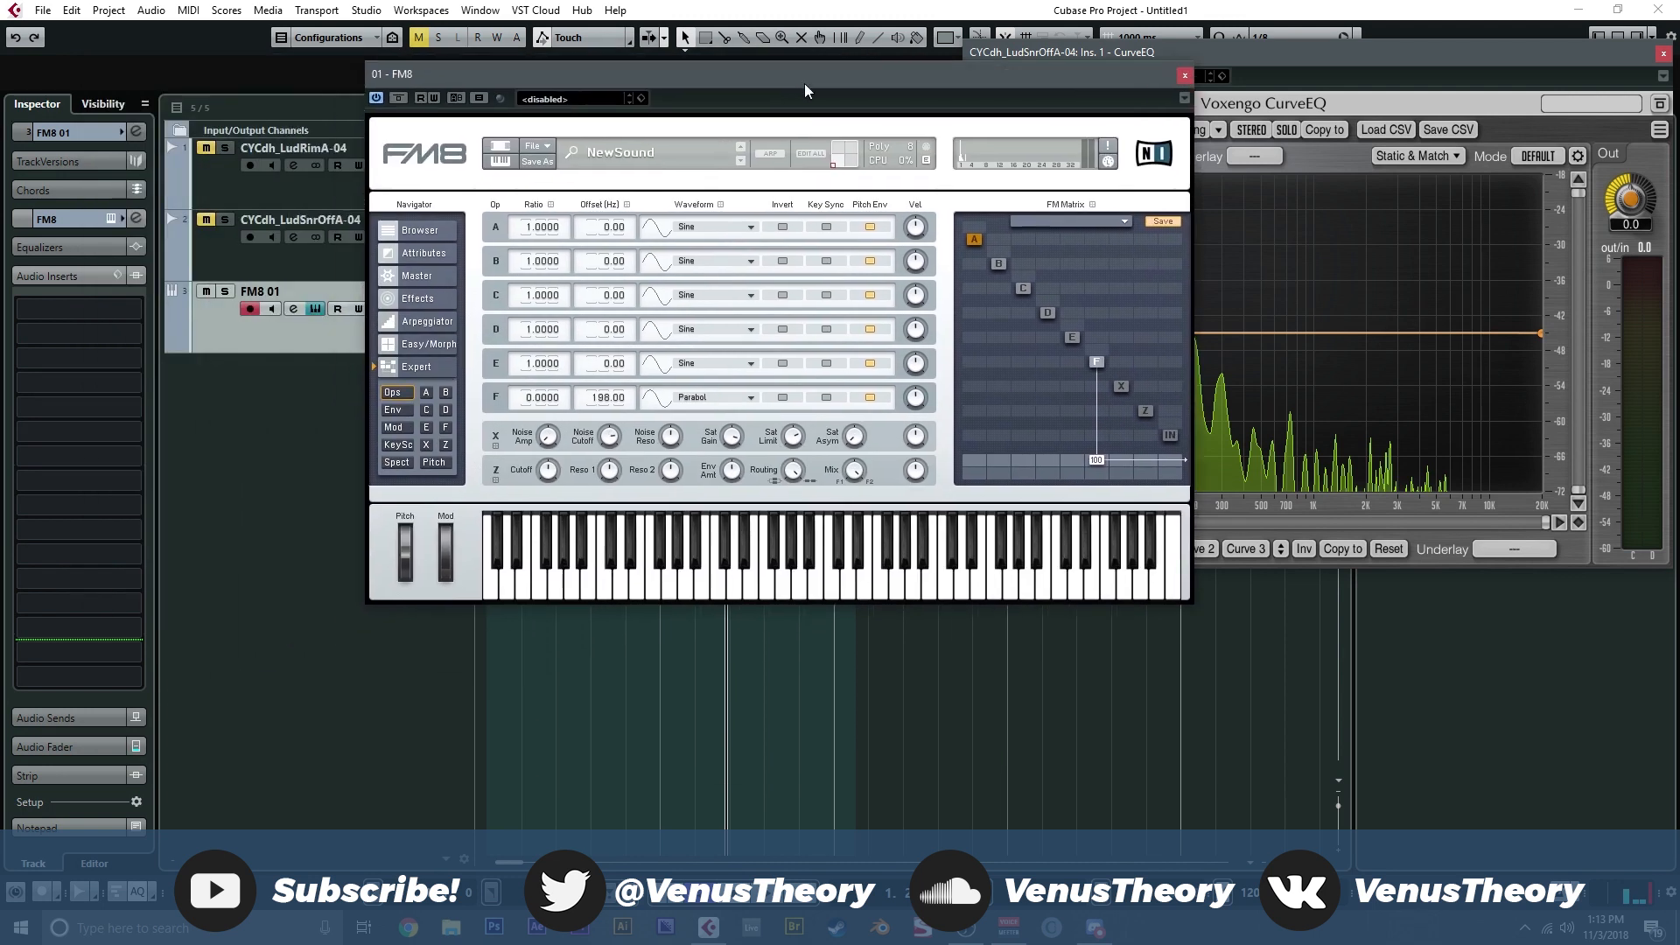
Step: Open operator F's individual settings with its envelope and move the FM8 window clear of the tracks
{"action": "left_click", "coordinate": [406, 409]}
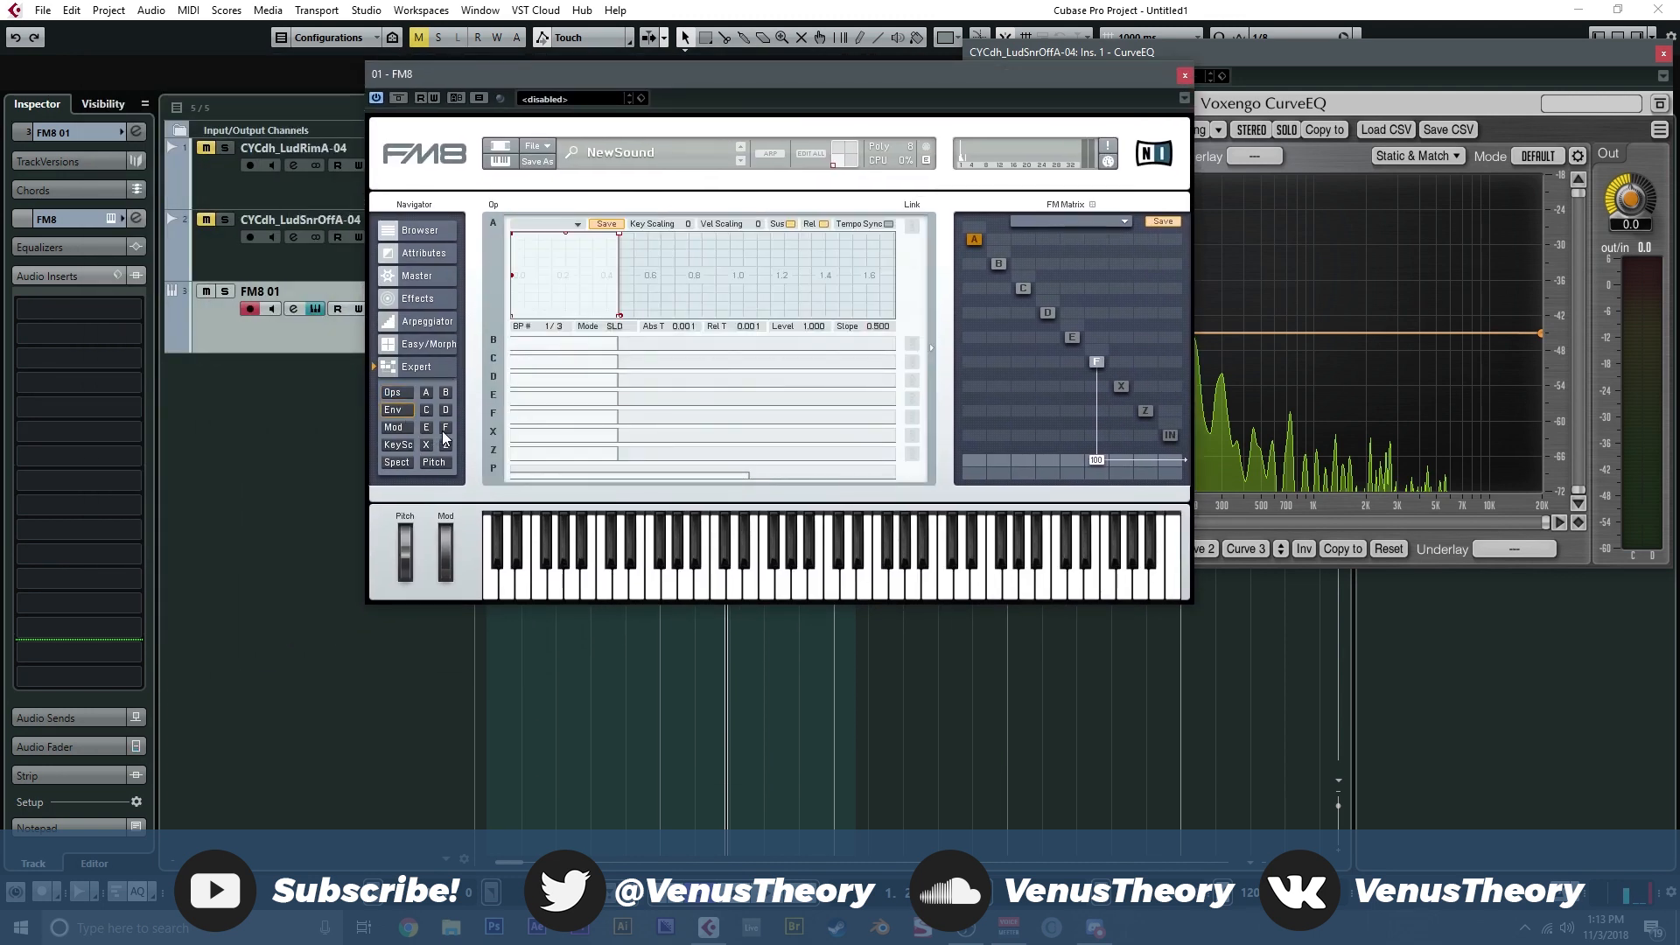
{"action": "left_click", "coordinate": [445, 428]}
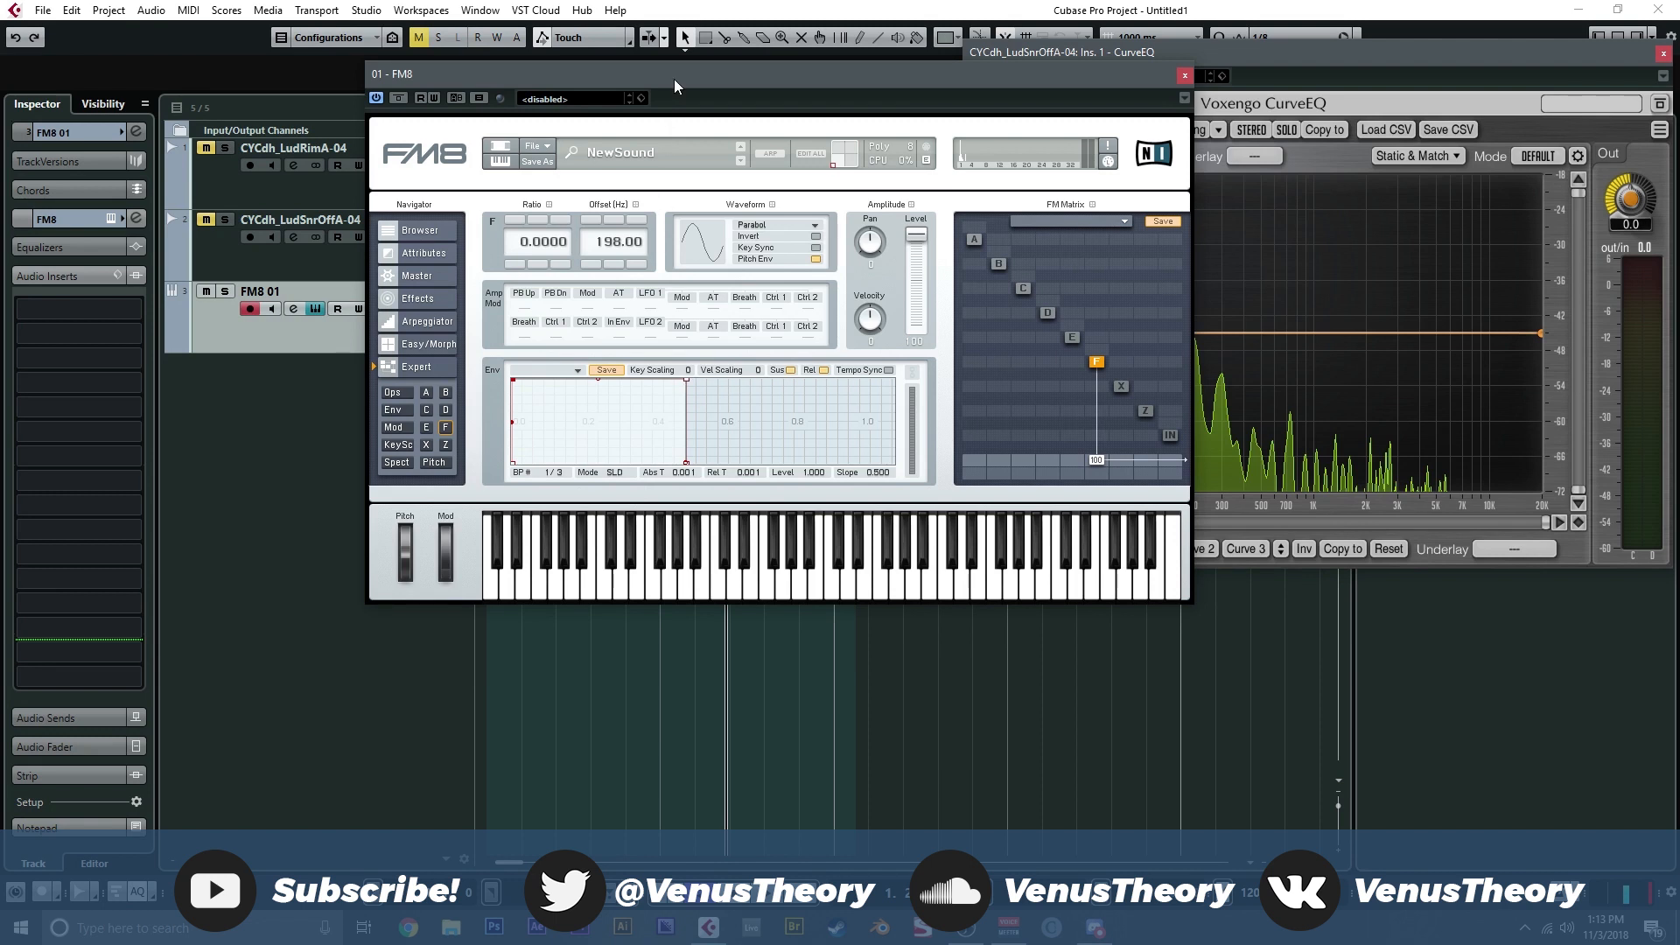
{"action": "left_click_drag", "start_coordinate": [674, 78], "coordinate": [1103, 42]}
Step: Move the CYCdh_LudSnrOffA-04 track above CYCdh_LudRimA-04 and increase the rim track's height
{"action": "left_click", "coordinate": [438, 270]}
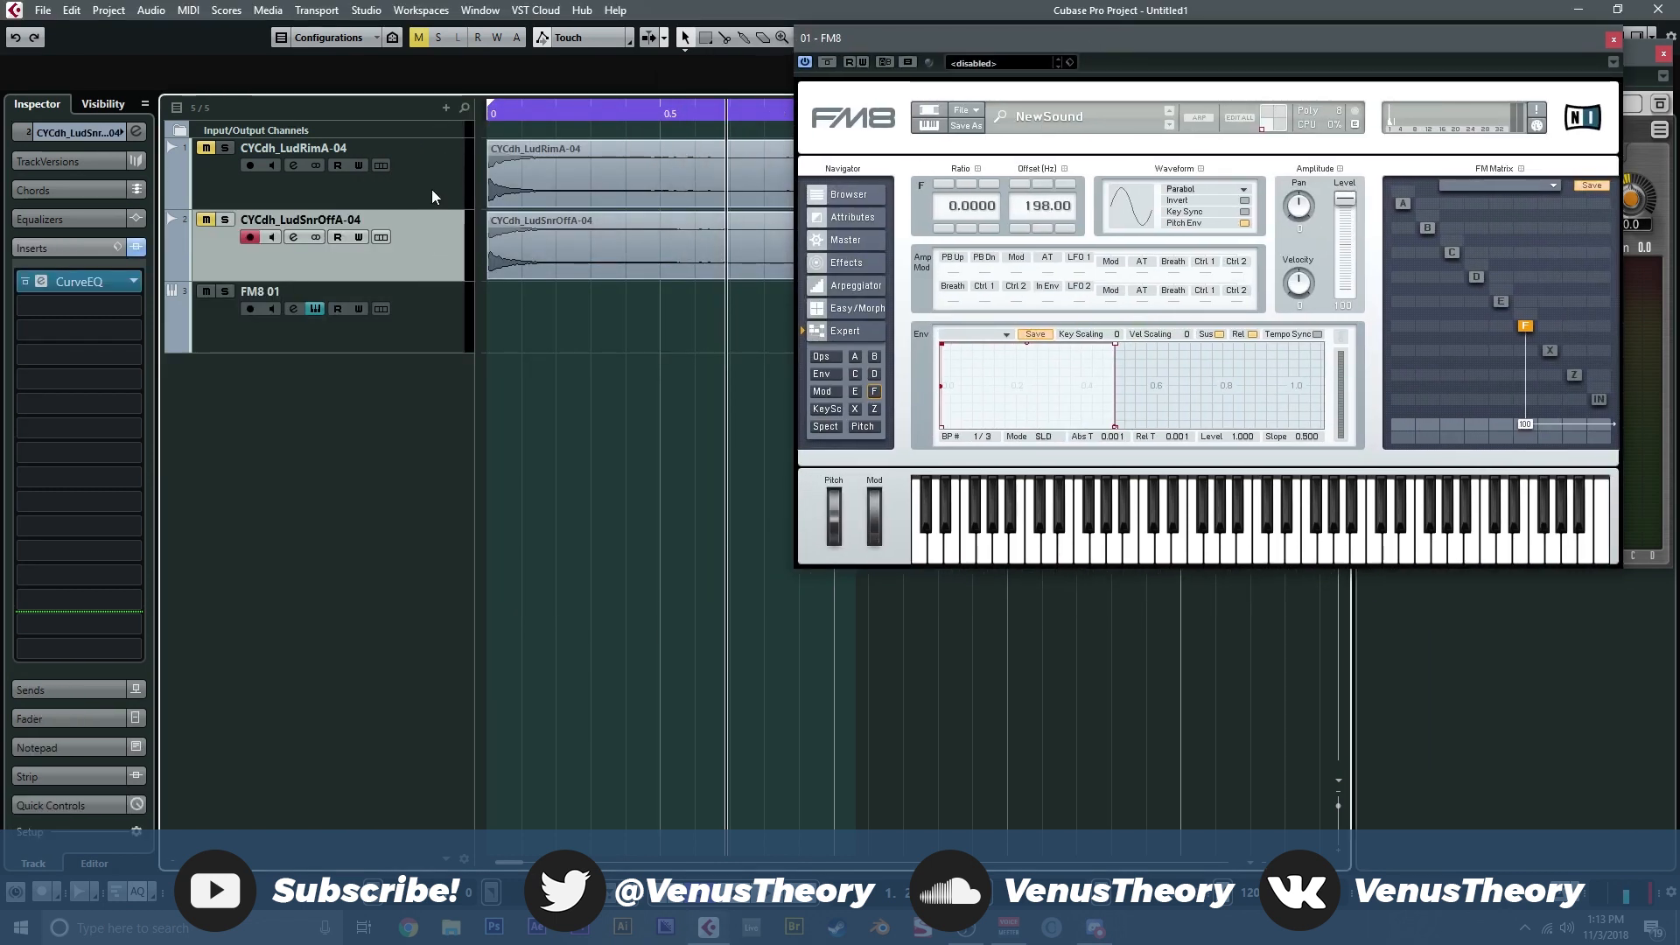
{"action": "left_click_drag", "start_coordinate": [418, 255], "coordinate": [435, 164]}
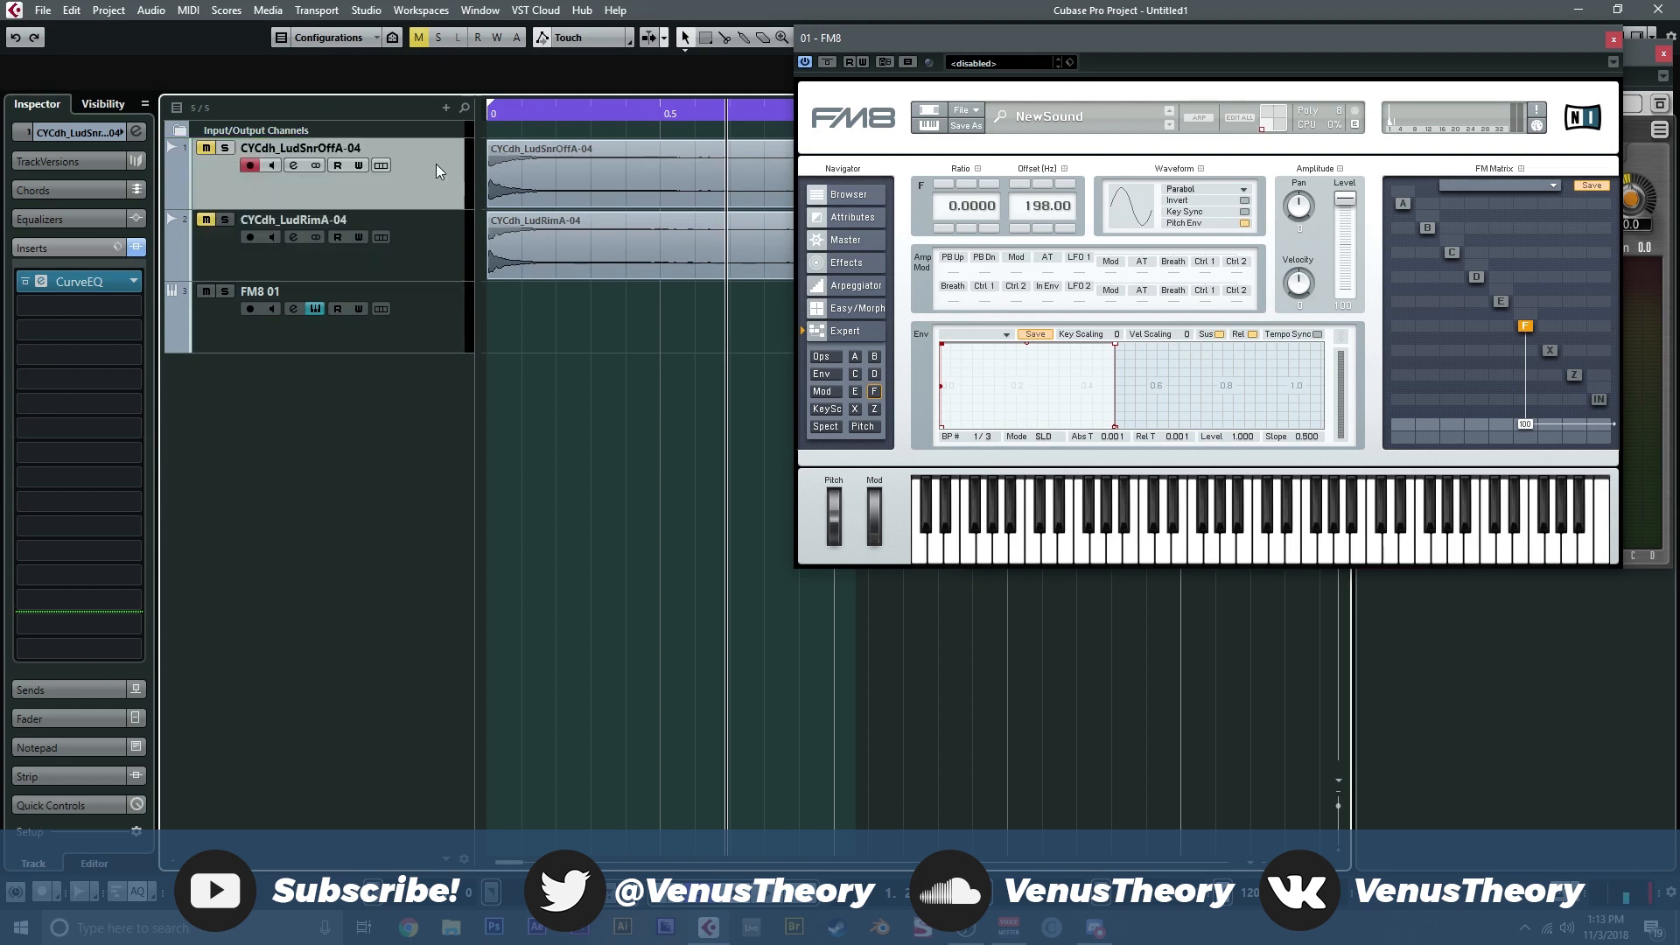
{"action": "left_click", "coordinate": [442, 263]}
{"action": "left_click_drag", "start_coordinate": [438, 278], "coordinate": [436, 576]}
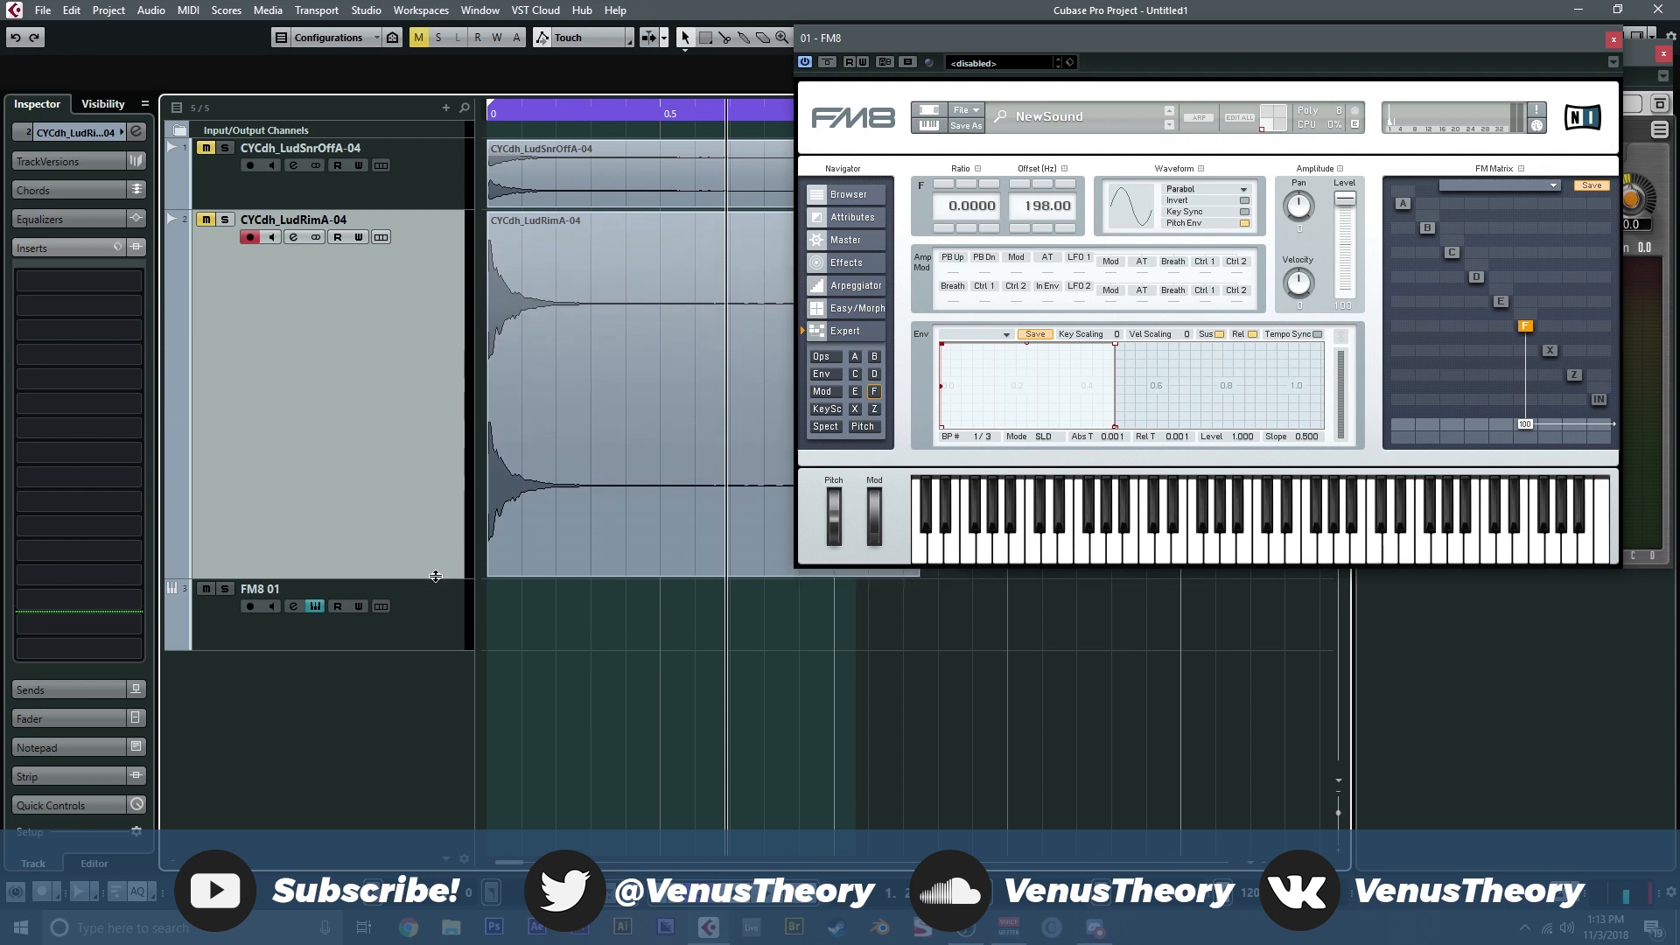
Step: Examine the opening of the CYCdh_LudRimA-04 waveform up close for its attack and decay shape
{"action": "left_click", "coordinate": [499, 233]}
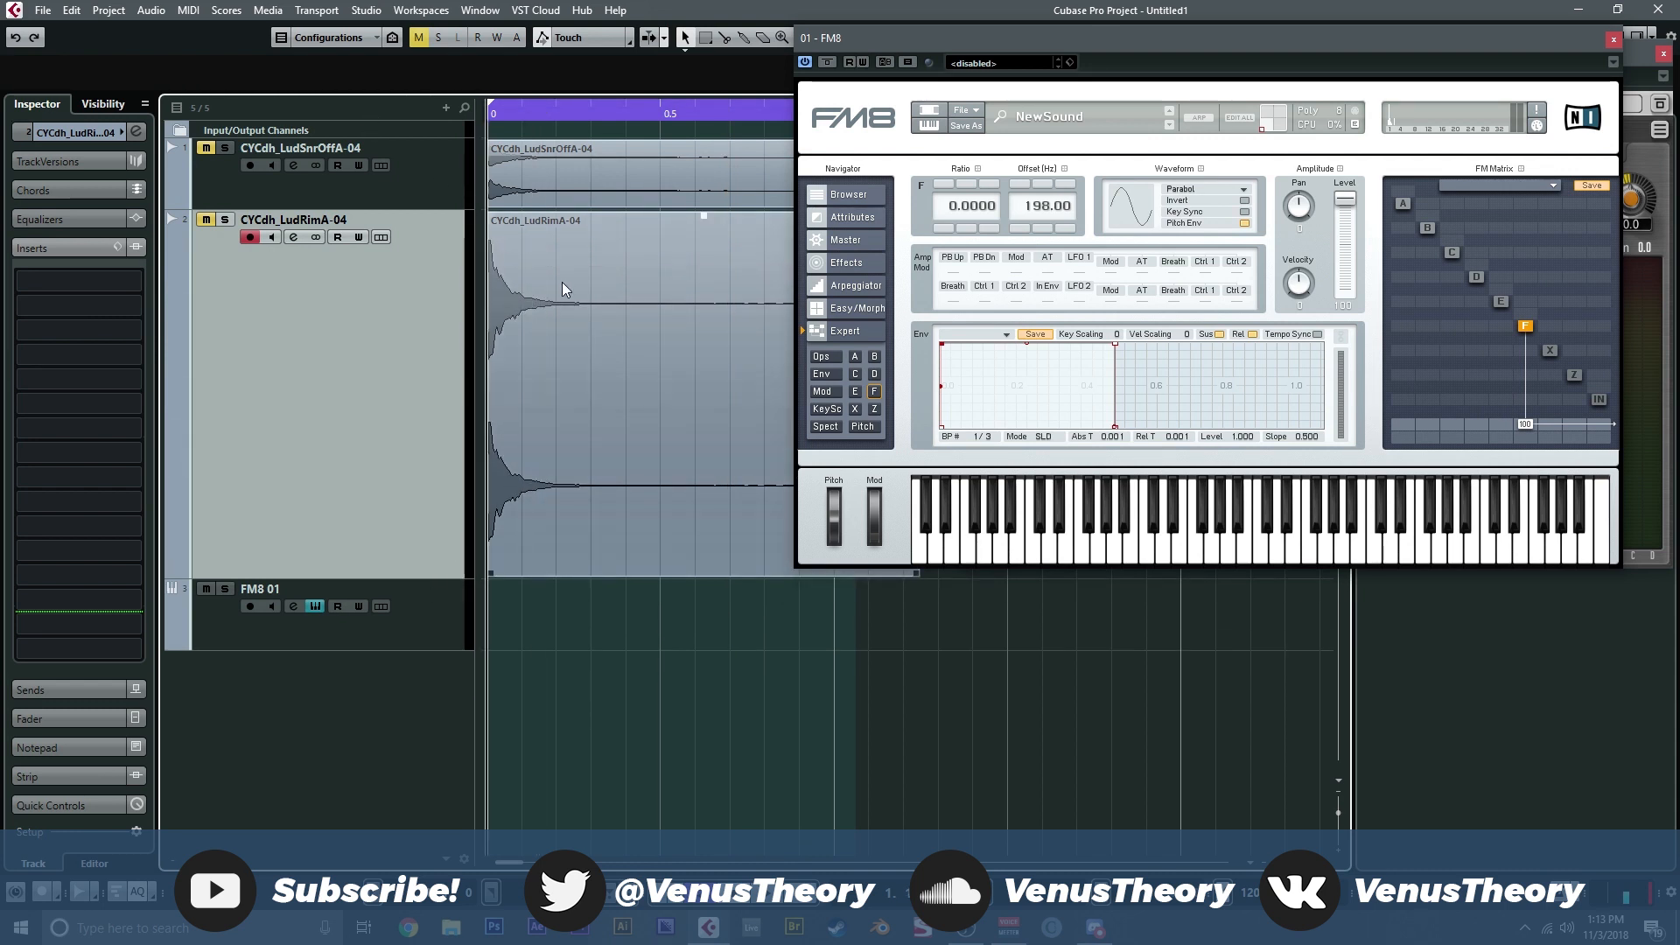
{"action": "left_click", "coordinate": [562, 375]}
{"action": "key", "text": "h"}
{"action": "key", "text": "h"}
{"action": "key", "text": "h"}
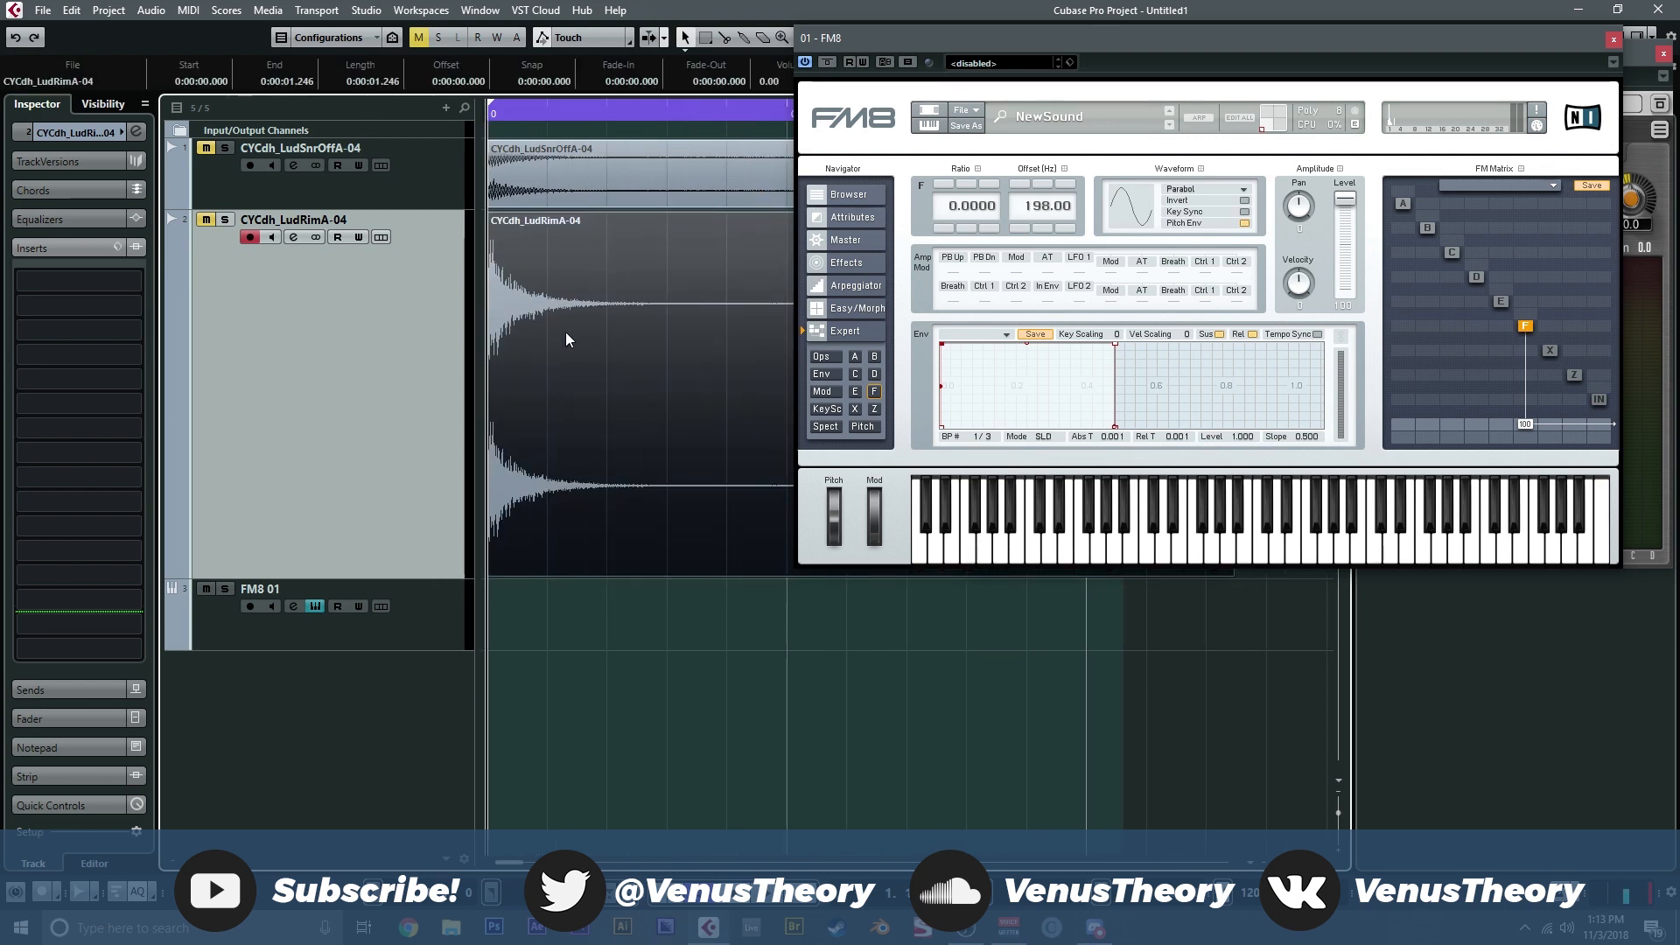
{"action": "key", "text": "h"}
{"action": "key", "text": "h"}
{"action": "key", "text": "h"}
{"action": "key", "text": "h"}
{"action": "key", "text": "h"}
{"action": "left_click_drag", "start_coordinate": [634, 339], "coordinate": [681, 237]}
{"action": "key", "text": "g"}
{"action": "key", "text": "g"}
{"action": "key", "text": "g"}
{"action": "key", "text": "g"}
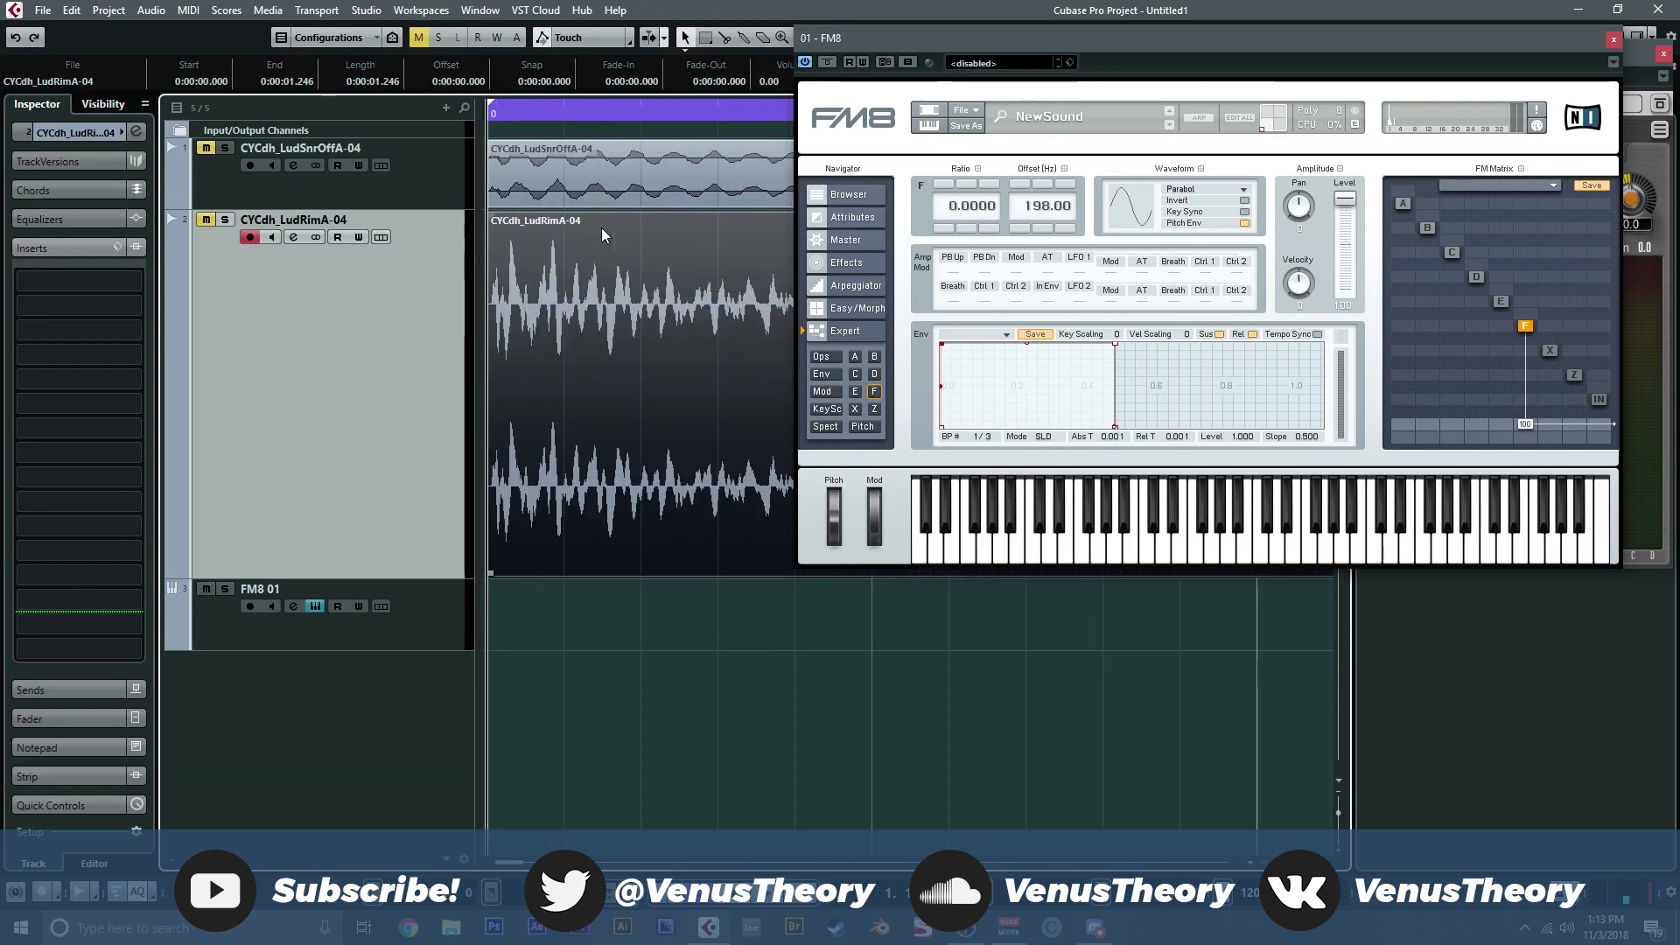
{"action": "key", "text": "h"}
{"action": "key", "text": "h"}
Step: Shape operator F's envelope into a steep curved decay to level 0 with a slope of 0.8, test it, and close FM8
{"action": "left_click_drag", "start_coordinate": [847, 37], "coordinate": [629, 37]}
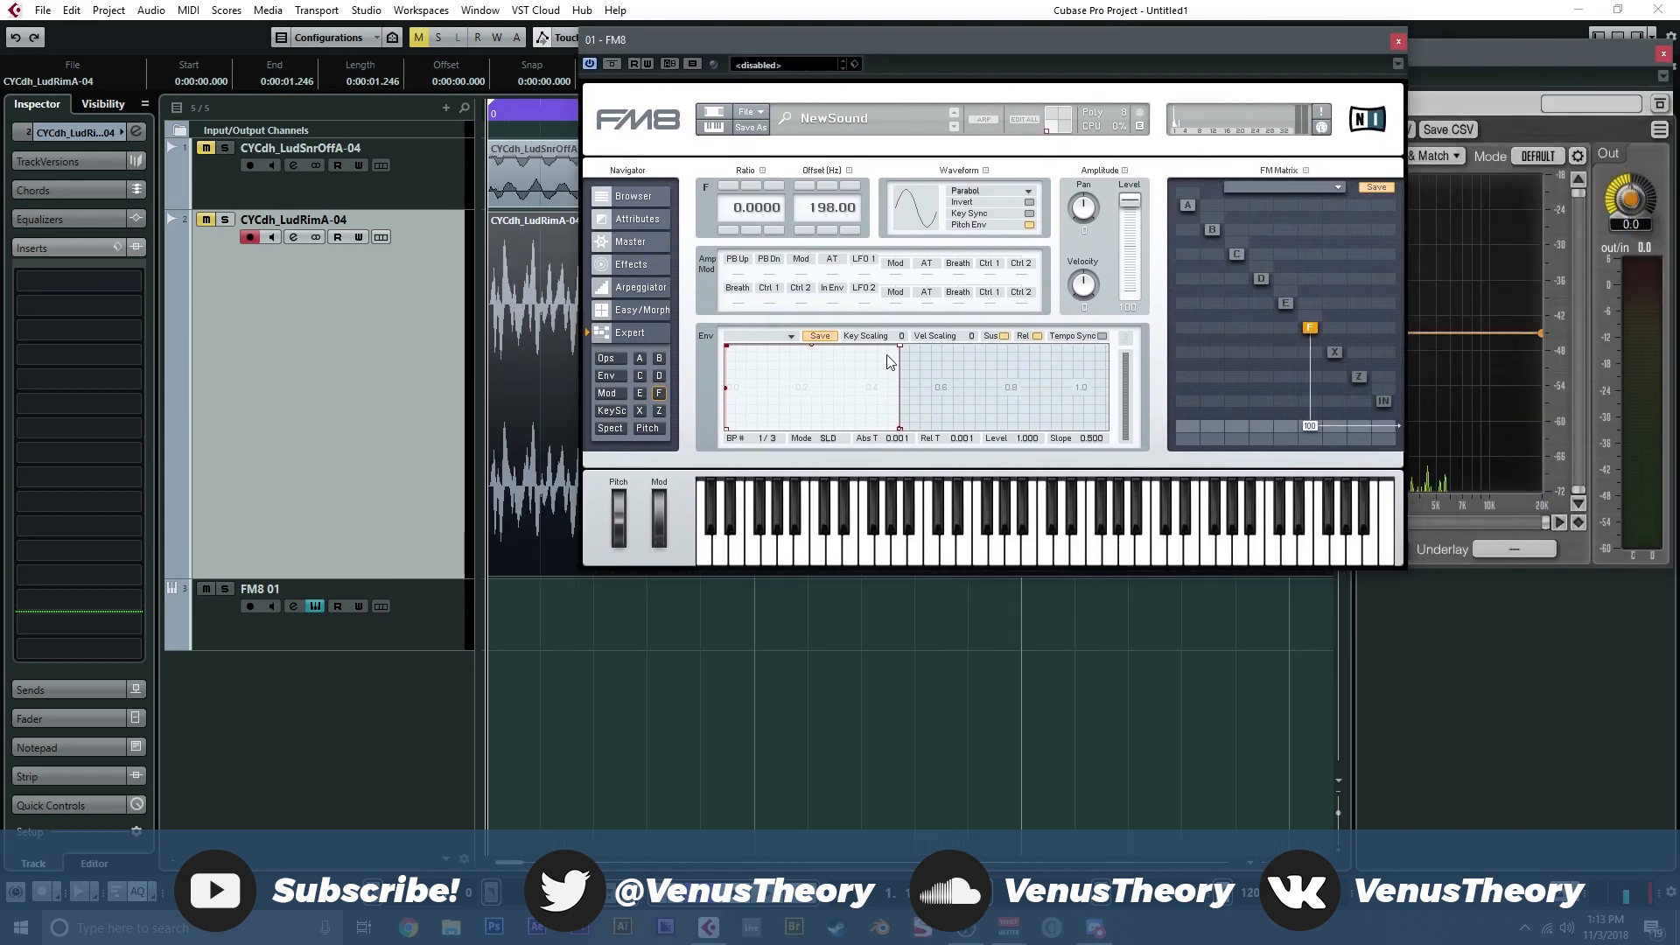
{"action": "left_click_drag", "start_coordinate": [899, 347], "coordinate": [833, 450]}
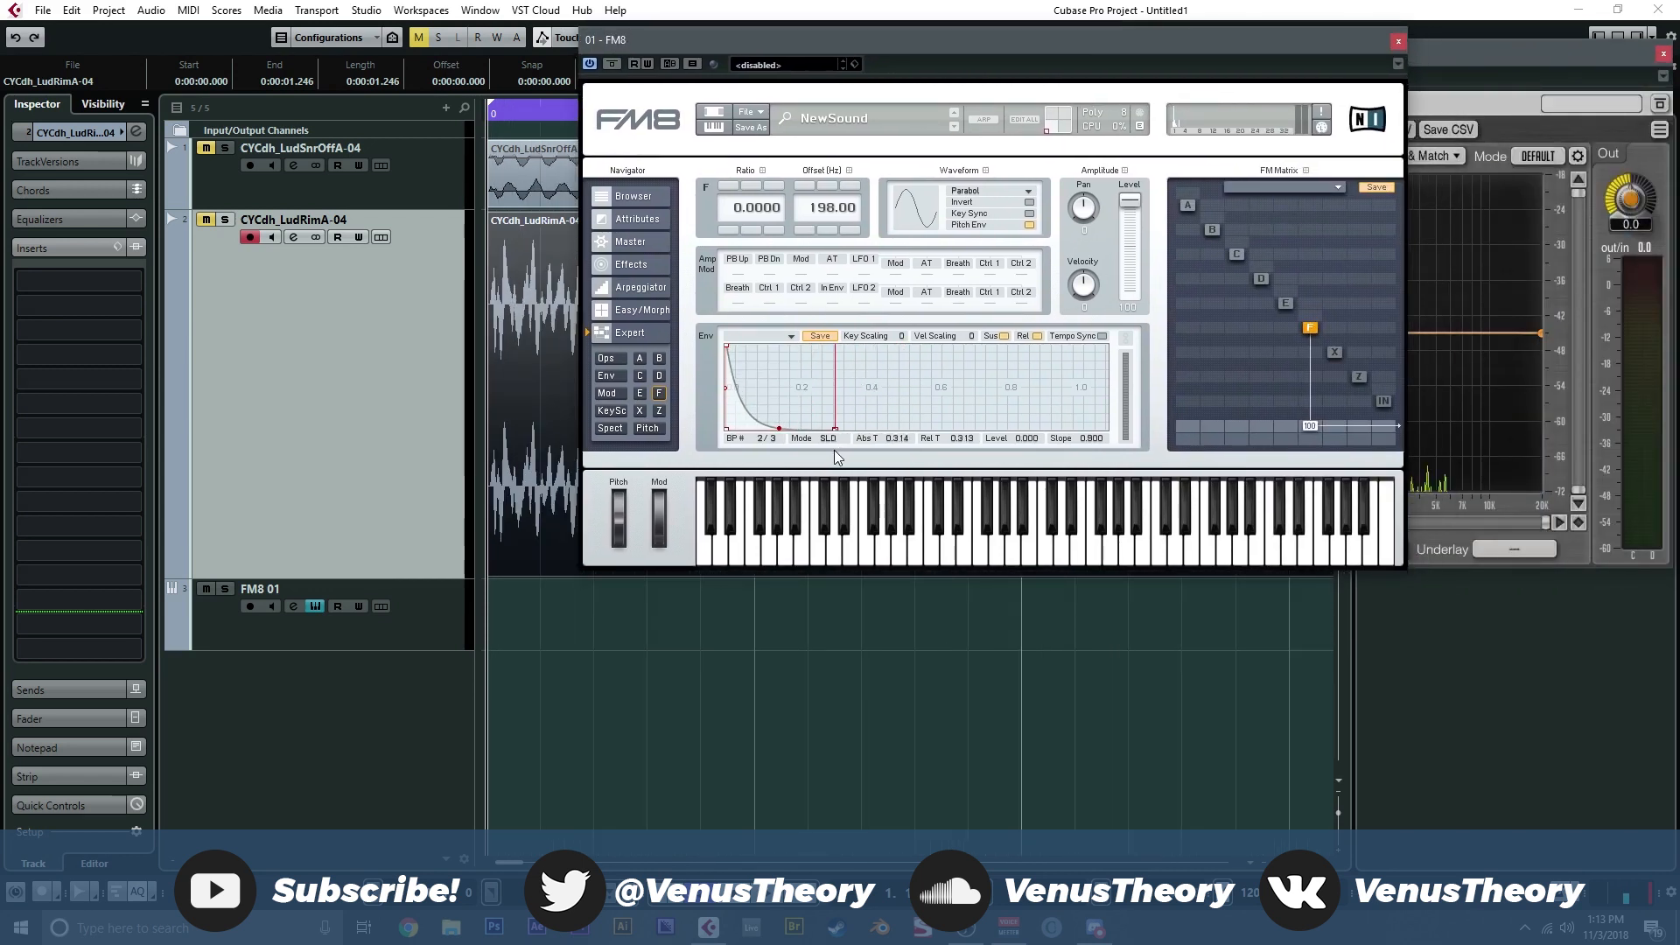
{"action": "left_click", "coordinate": [843, 522]}
{"action": "left_click", "coordinate": [1399, 41]}
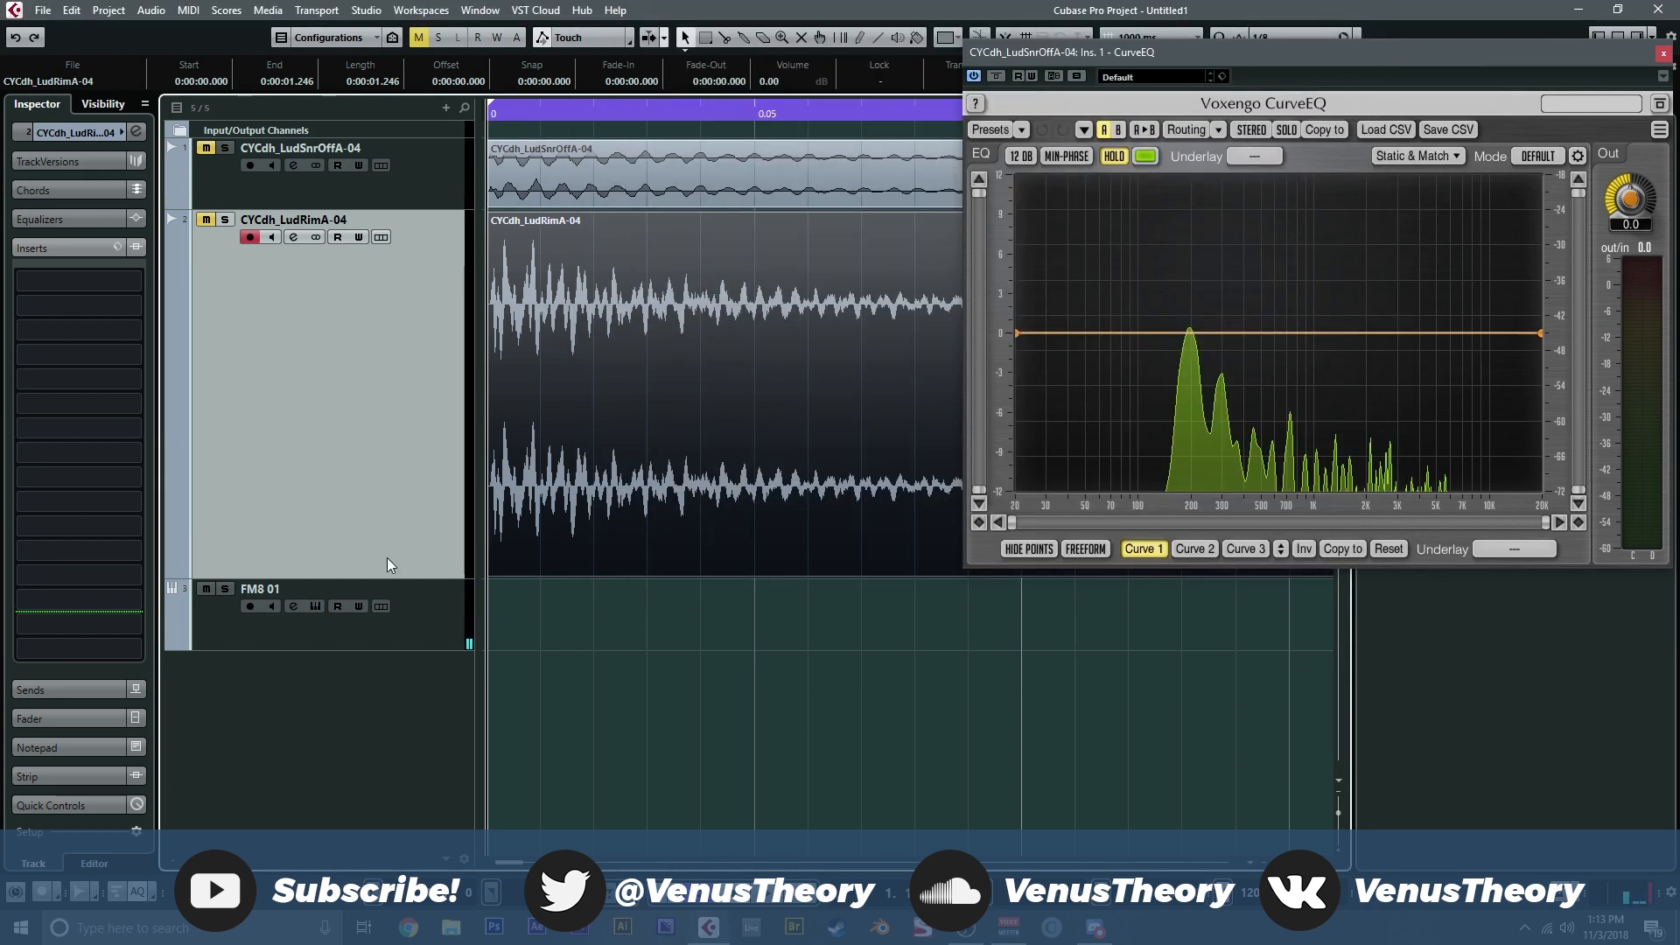
Step: Reduce the heights of the CYCdh_LudRimA-04 and FM8 01 tracks
{"action": "left_click_drag", "start_coordinate": [398, 575], "coordinate": [404, 259]}
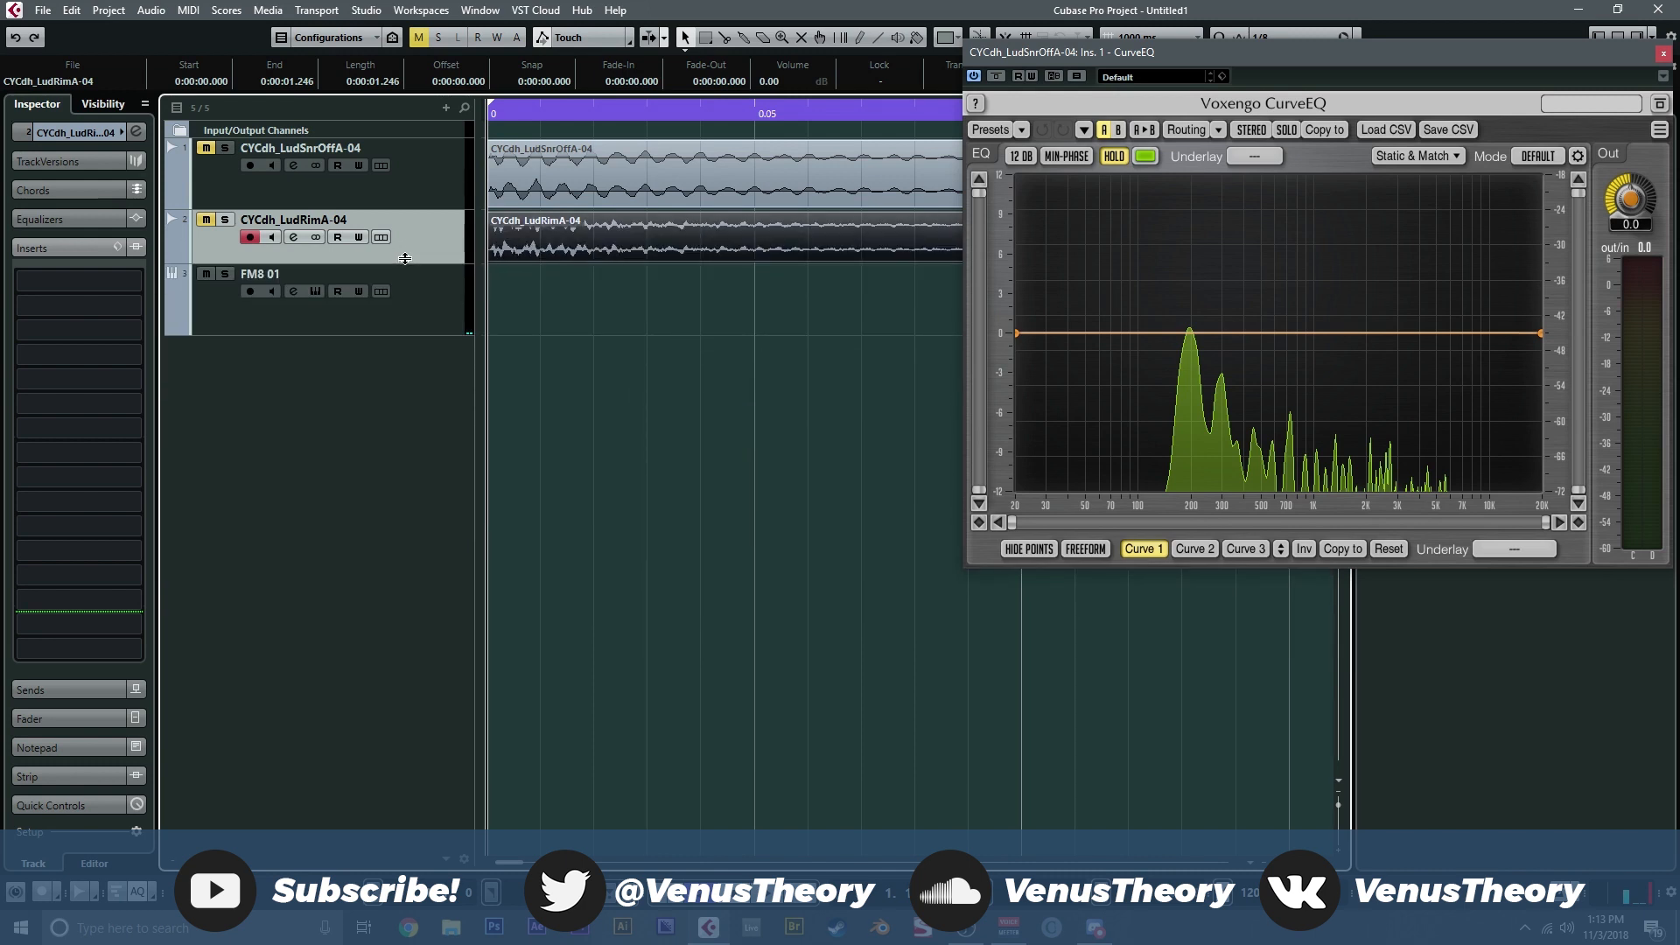
{"action": "left_click", "coordinate": [413, 310]}
{"action": "left_click_drag", "start_coordinate": [415, 334], "coordinate": [418, 317]}
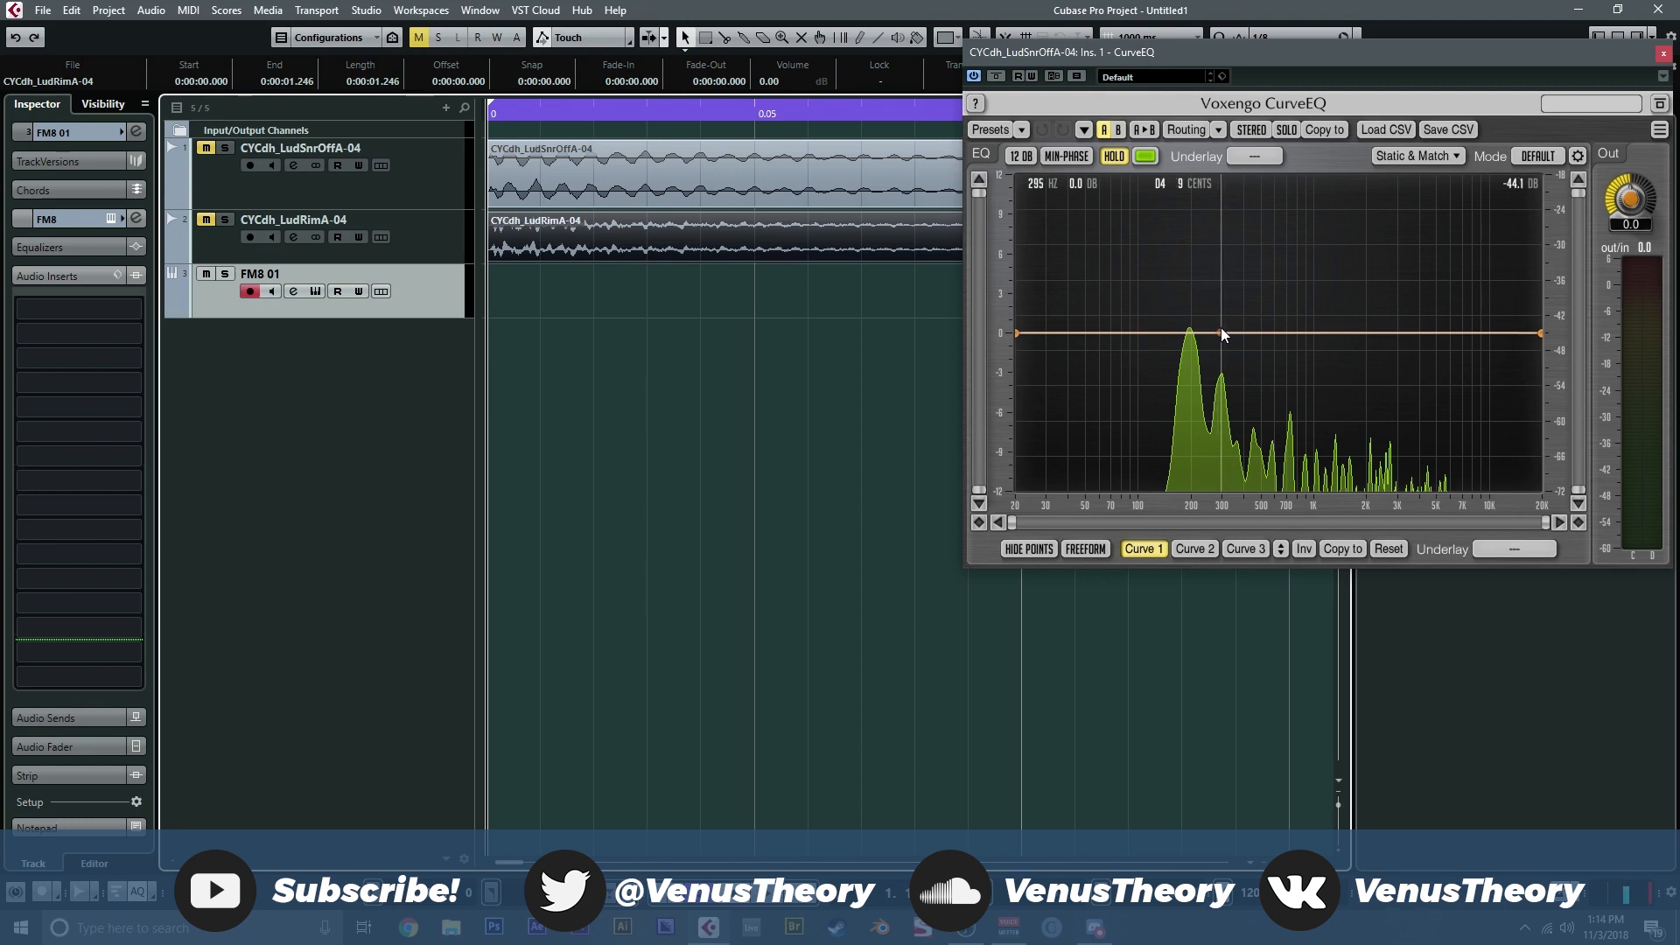
Step: Add a second instrument track using the FM8 VST instrument
{"action": "right_click", "coordinate": [378, 398]}
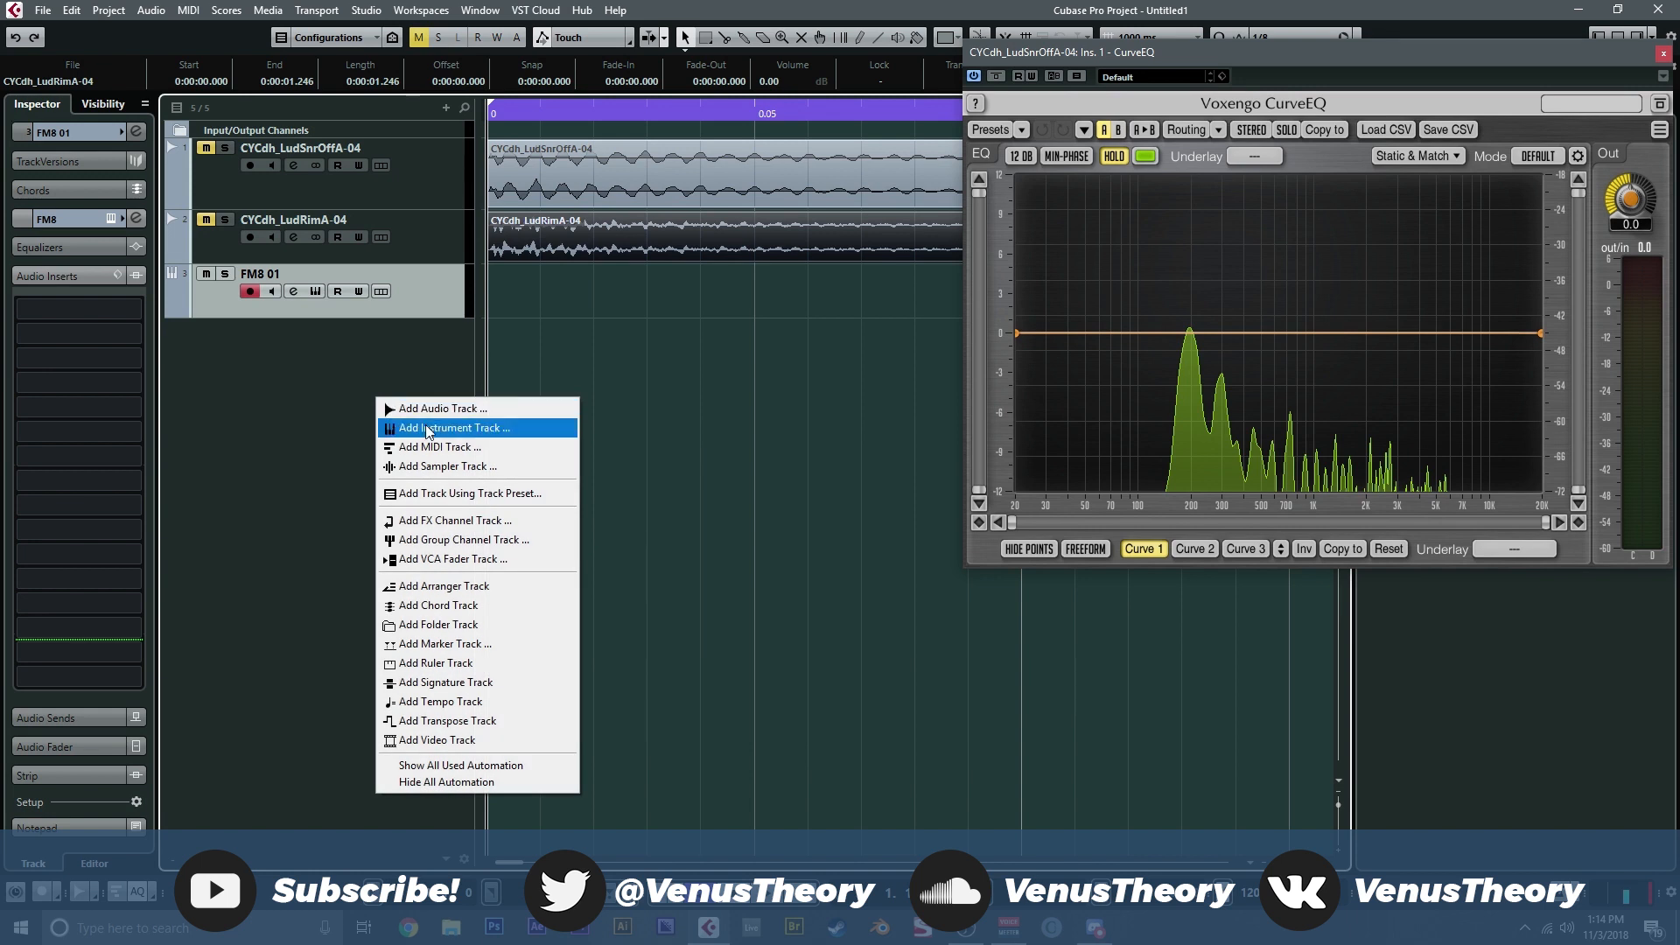
{"action": "left_click", "coordinate": [429, 429]}
{"action": "left_click", "coordinate": [648, 373]}
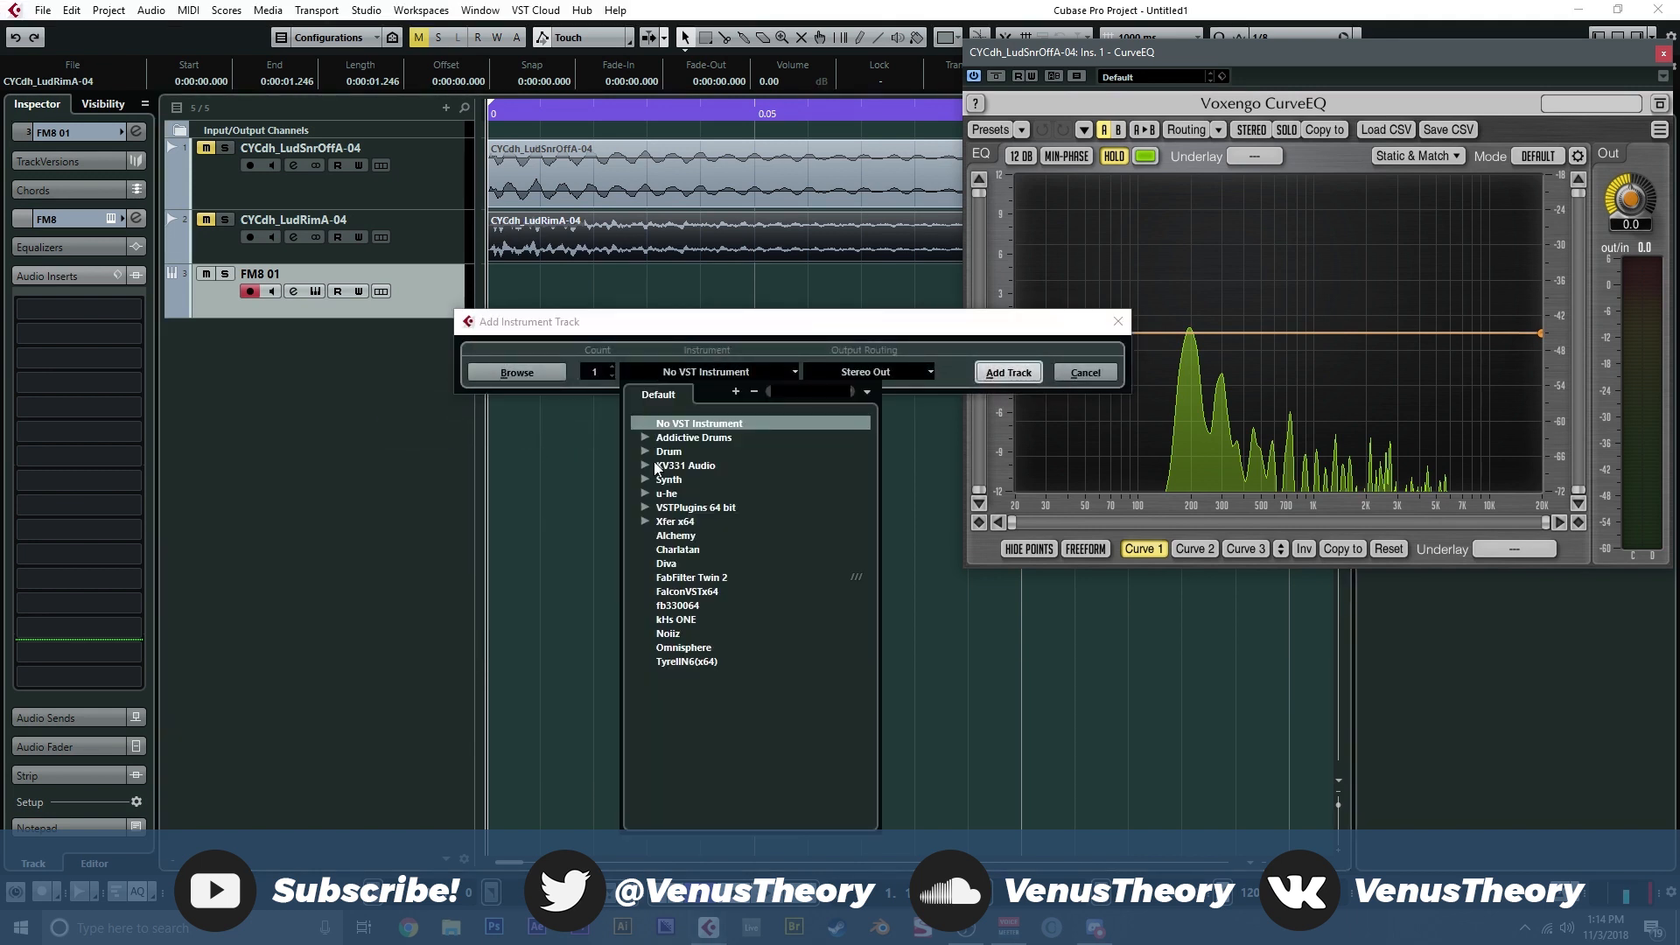
{"action": "left_click", "coordinate": [644, 507]}
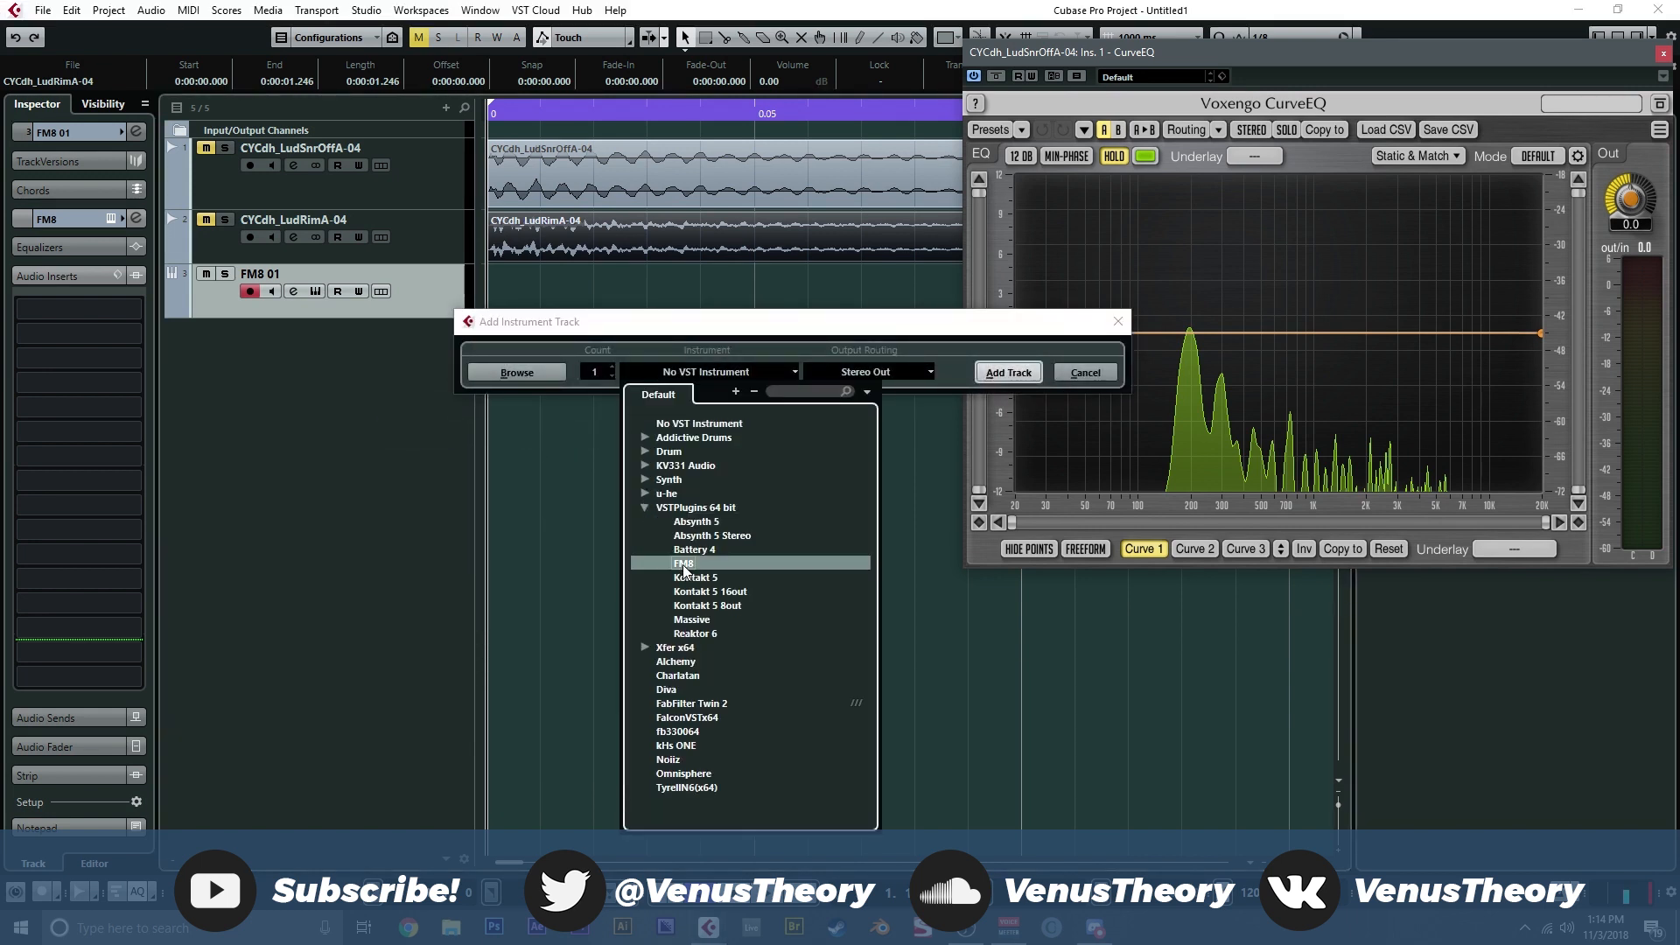
{"action": "left_click", "coordinate": [691, 569]}
{"action": "left_click", "coordinate": [1006, 373]}
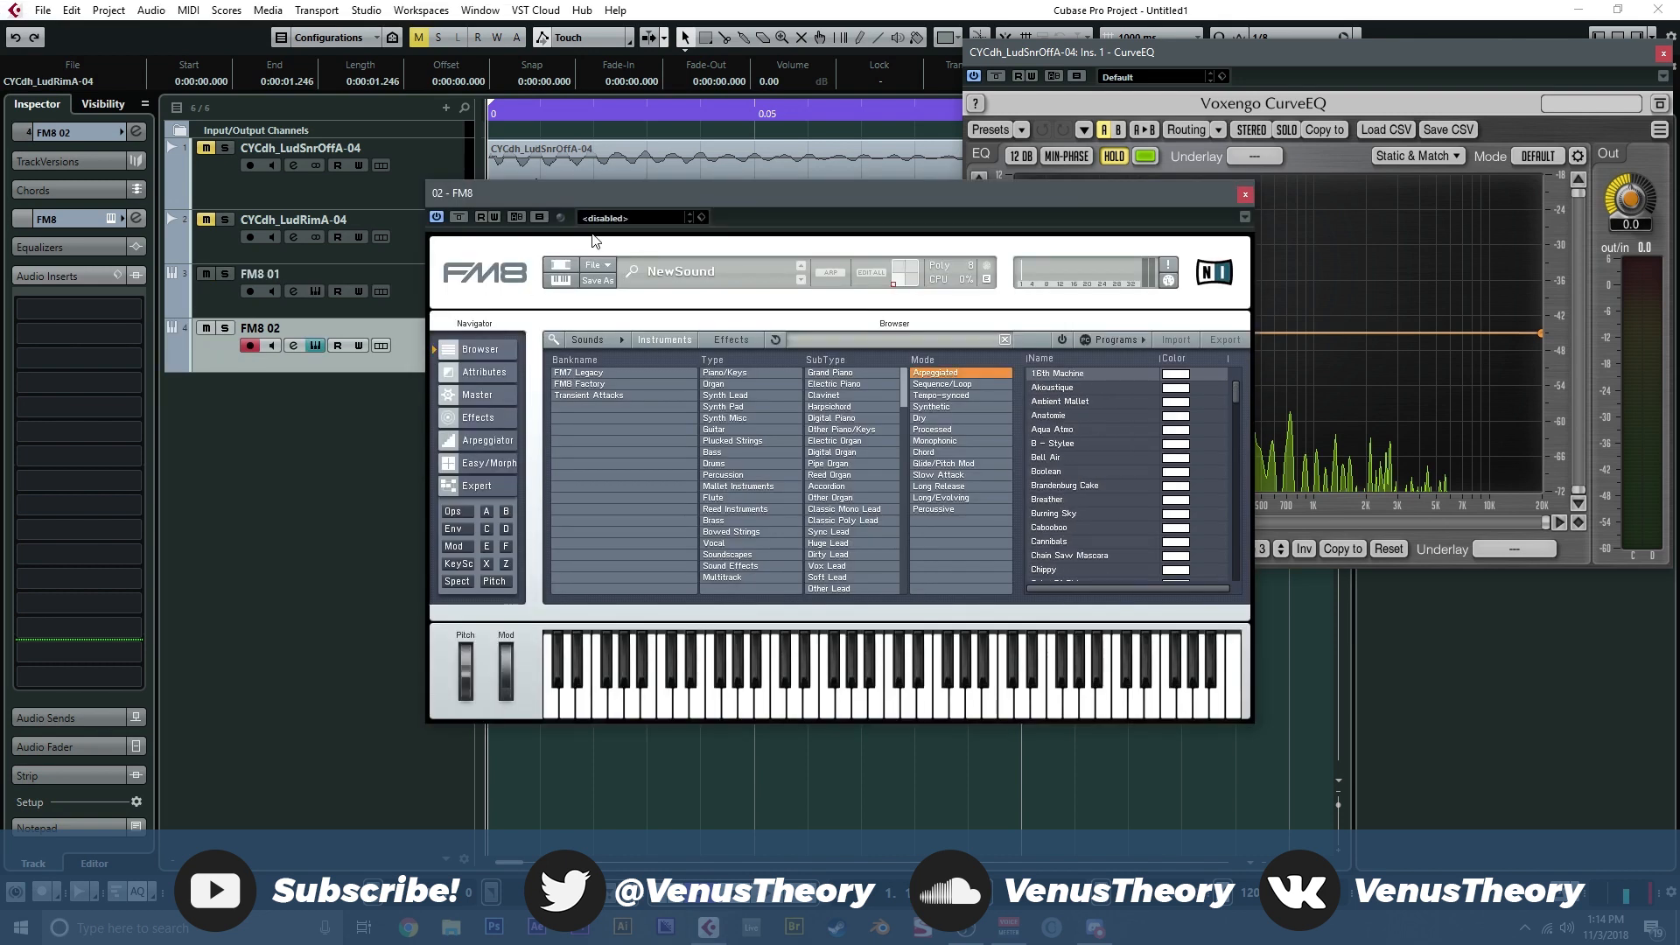
Step: Open the new FM8's Expert operator page, place its window beside CurveEQ, and remove operator F from the output
{"action": "left_click_drag", "start_coordinate": [639, 192], "coordinate": [321, 150]}
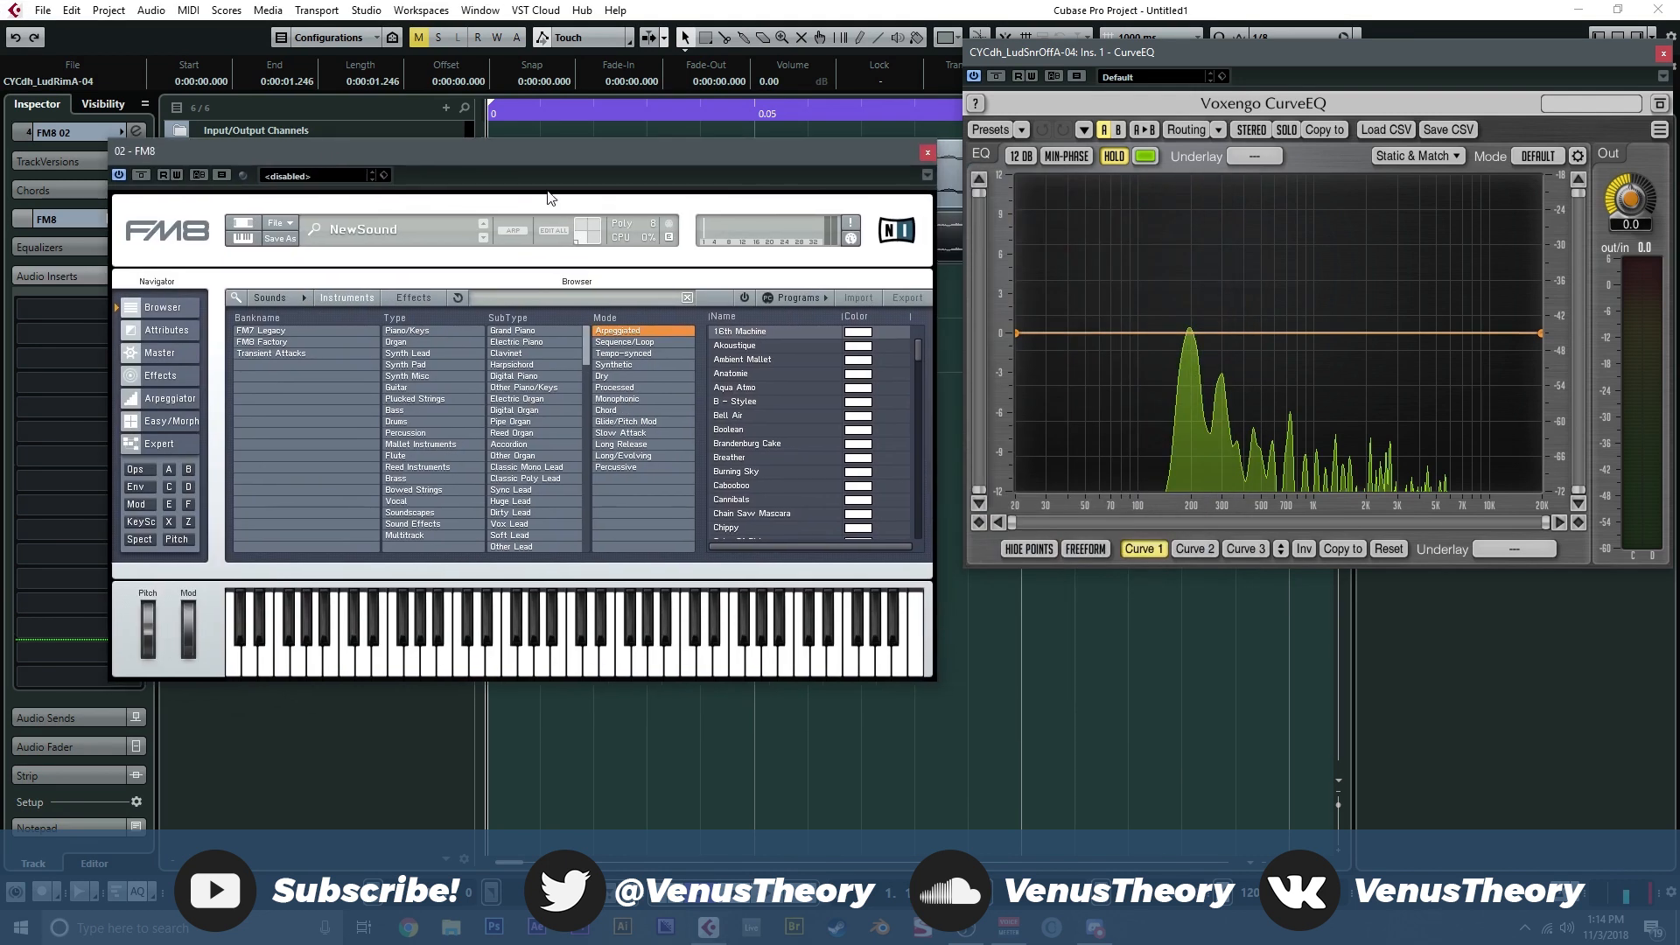
{"action": "left_click", "coordinate": [151, 446]}
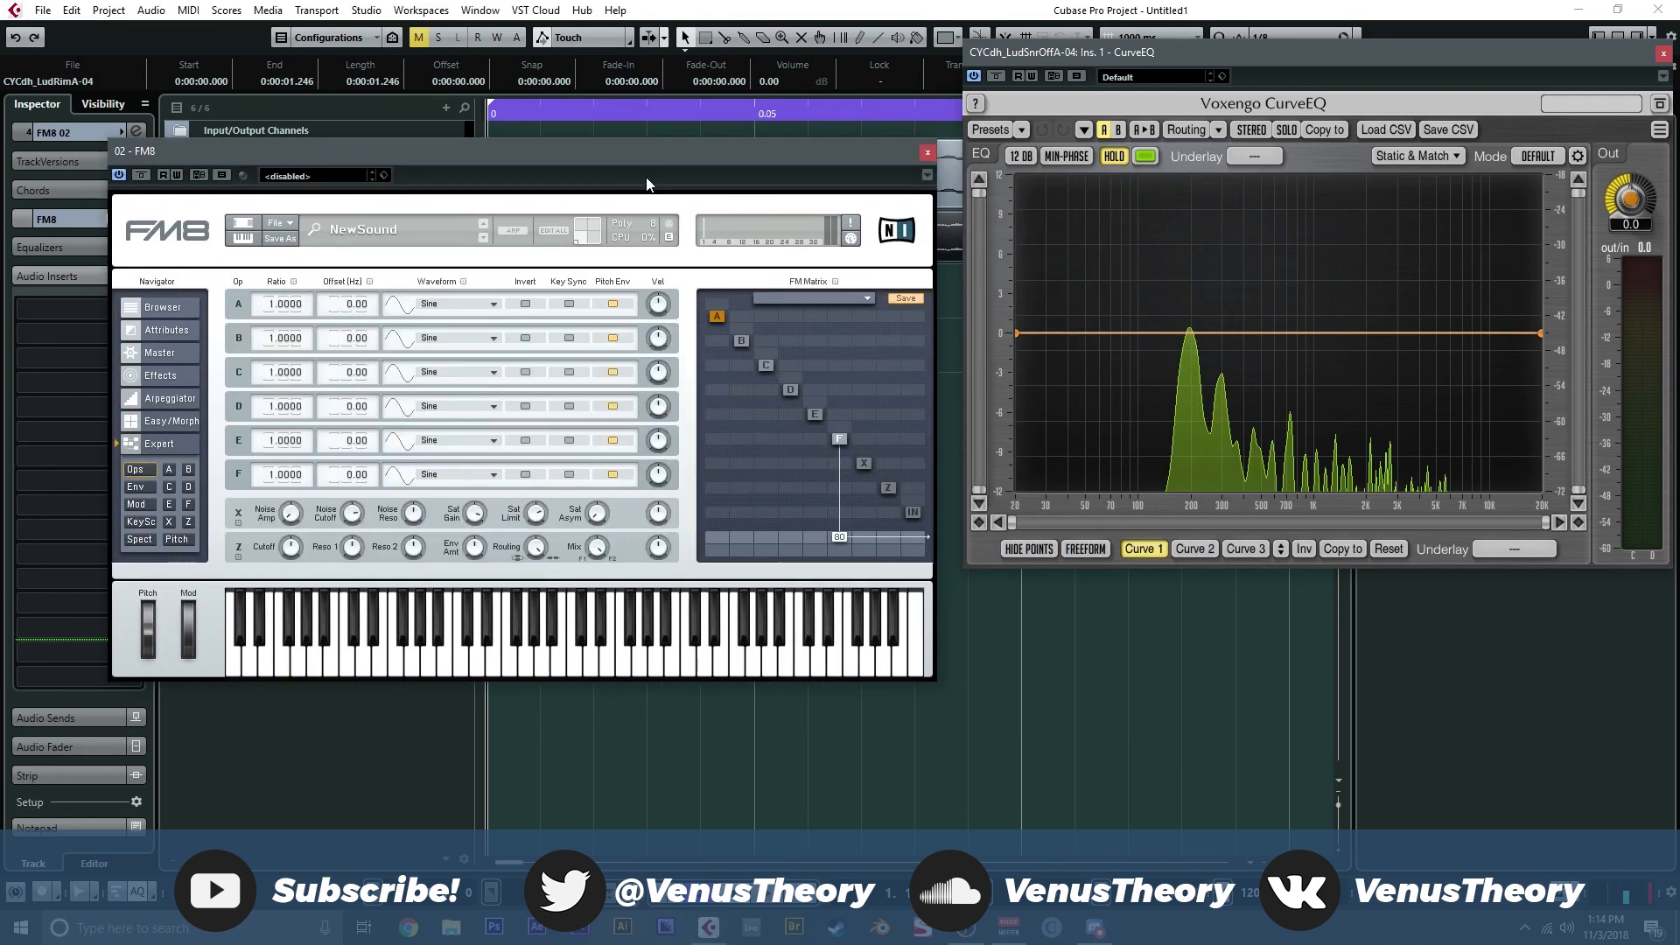
{"action": "left_click_drag", "start_coordinate": [646, 177], "coordinate": [388, 176]}
{"action": "mouse_move", "coordinate": [1189, 335]}
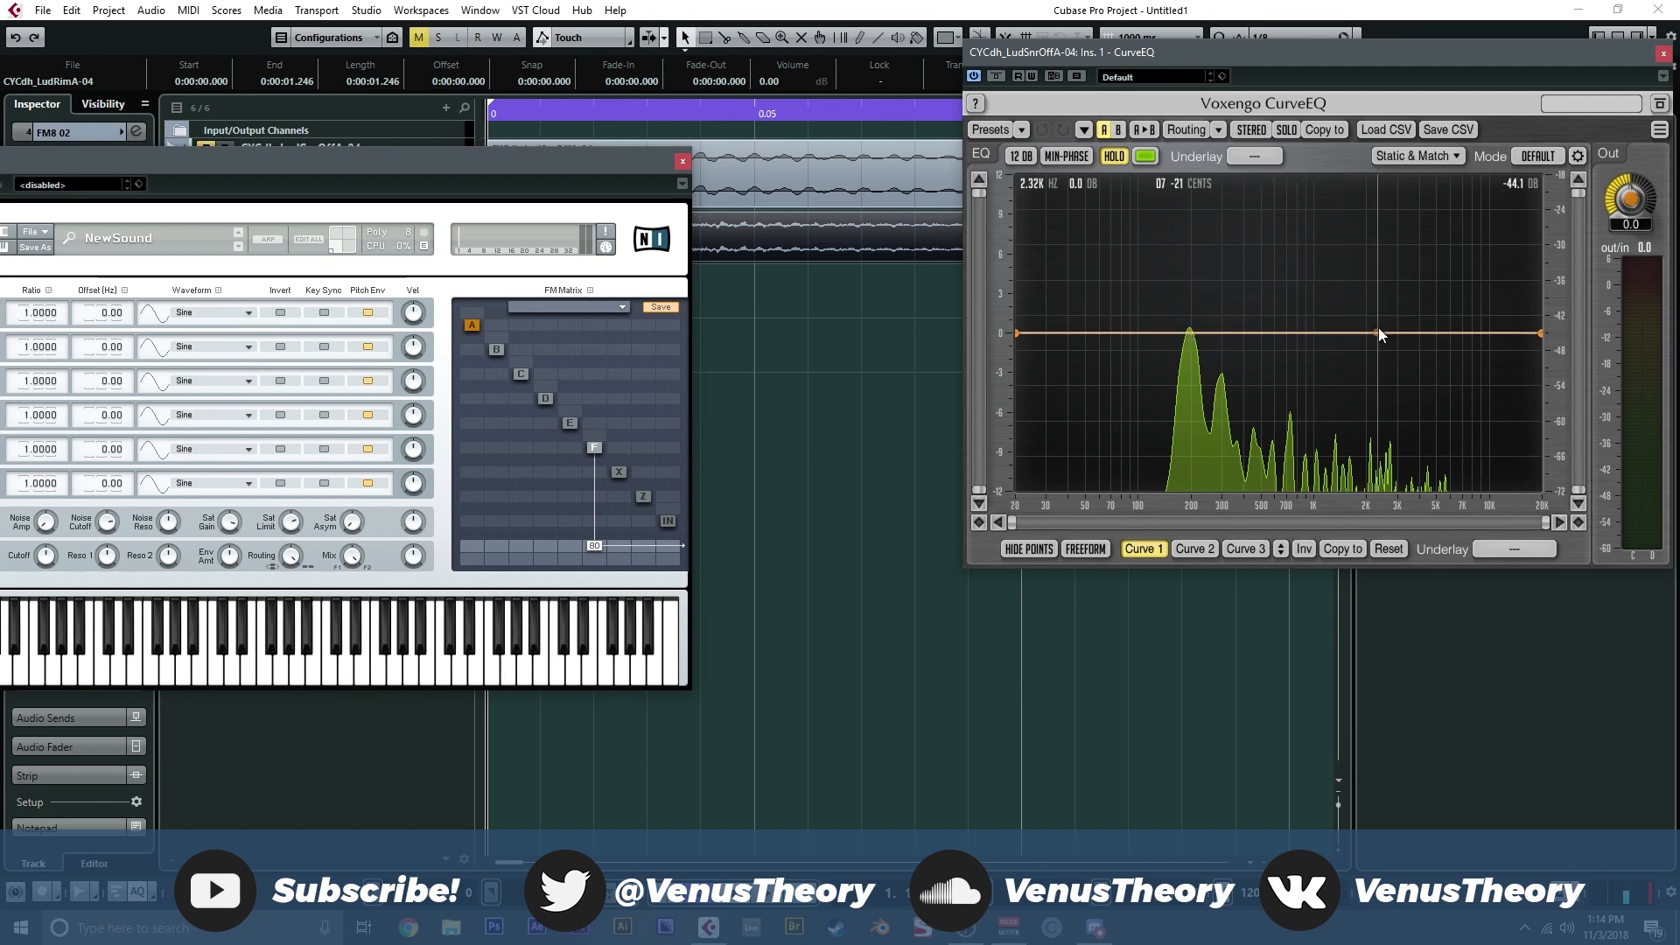
{"action": "left_click_drag", "start_coordinate": [567, 179], "coordinate": [837, 155]}
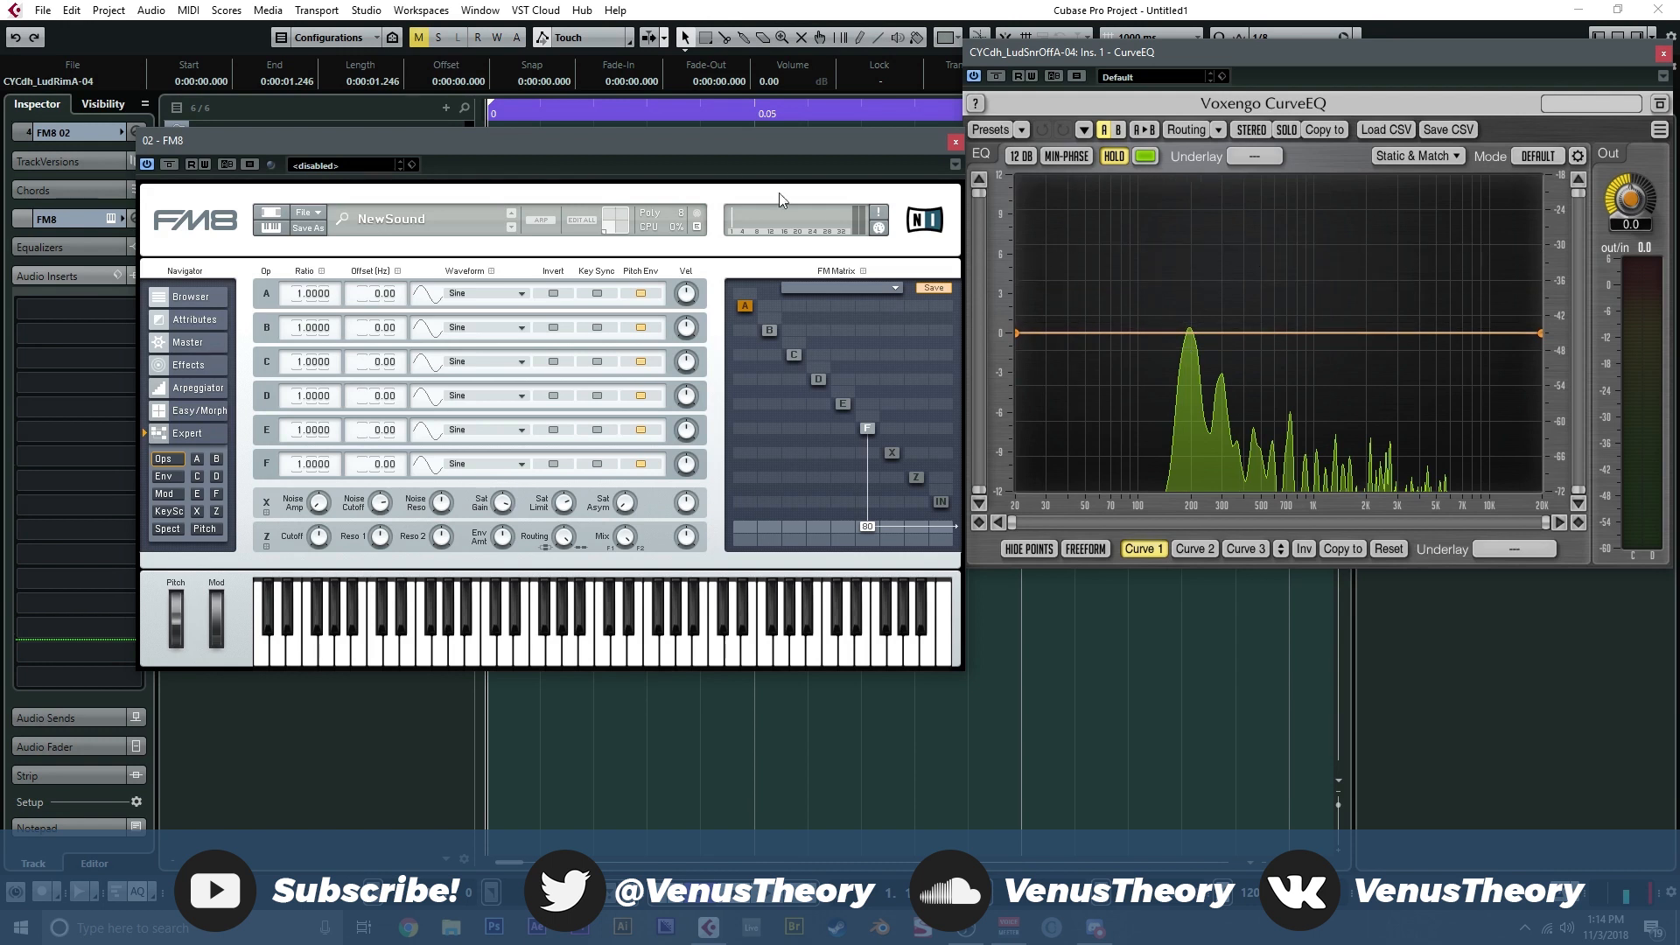
{"action": "left_click_drag", "start_coordinate": [721, 149], "coordinate": [713, 109]}
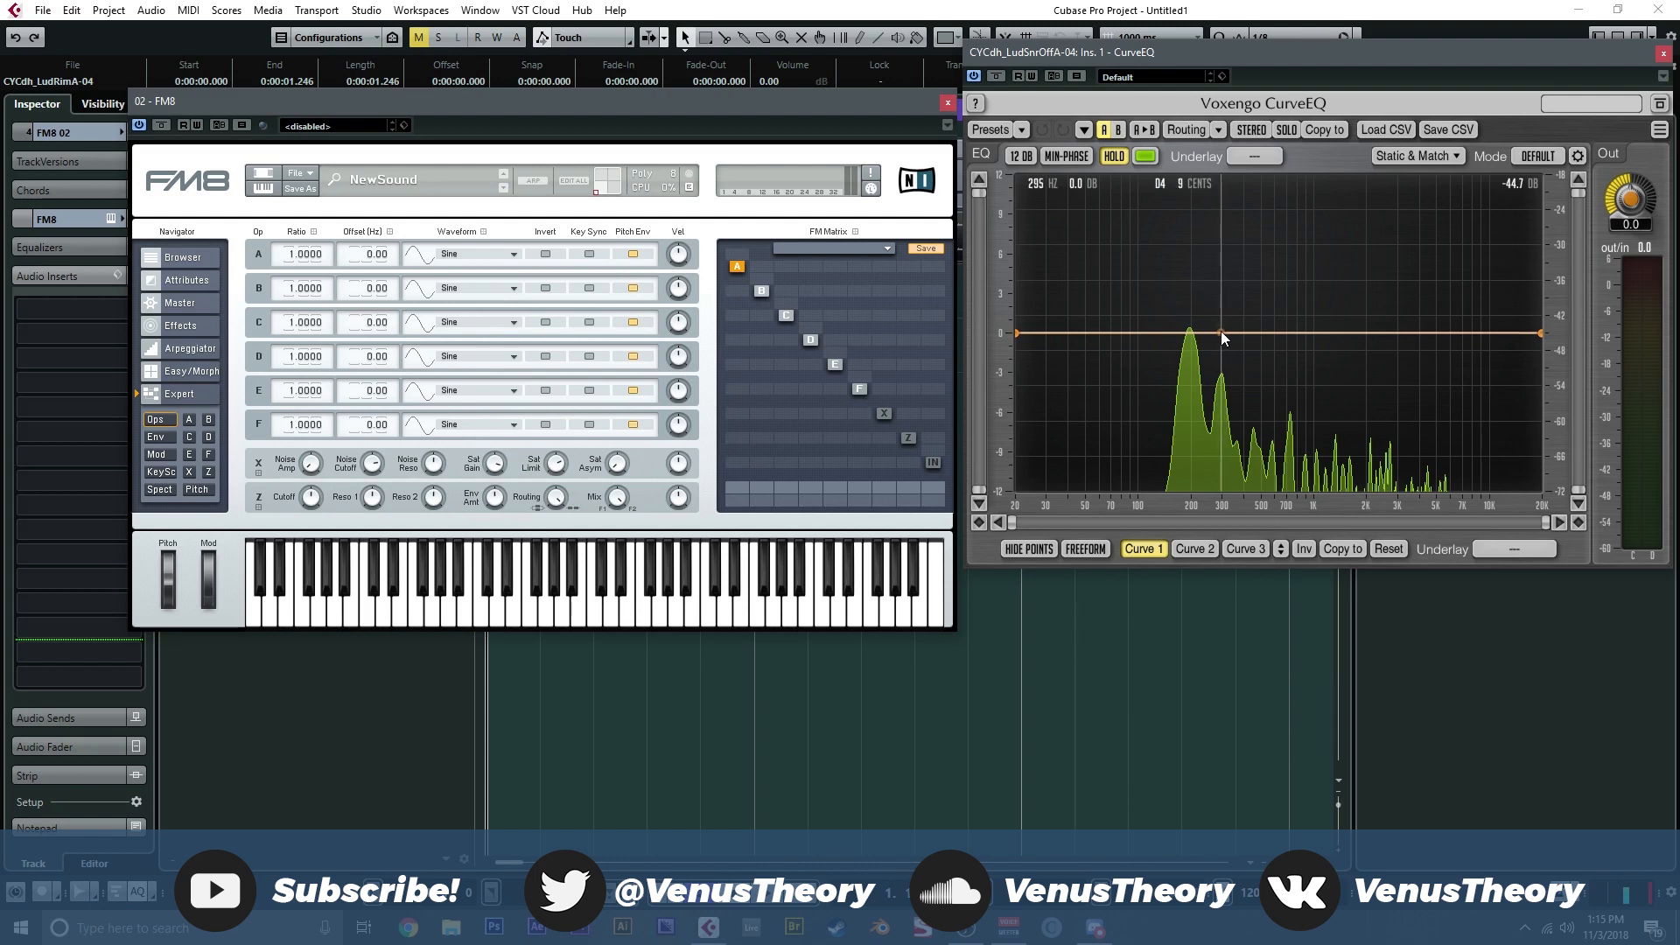
Step: Set the frequency offsets of operator A to 295 Hz and operator B to 451 Hz
{"action": "left_click_drag", "start_coordinate": [373, 262], "coordinate": [363, 256]}
{"action": "double_click", "coordinate": [358, 256]}
{"action": "type", "text": "295"}
{"action": "key", "text": "Return"}
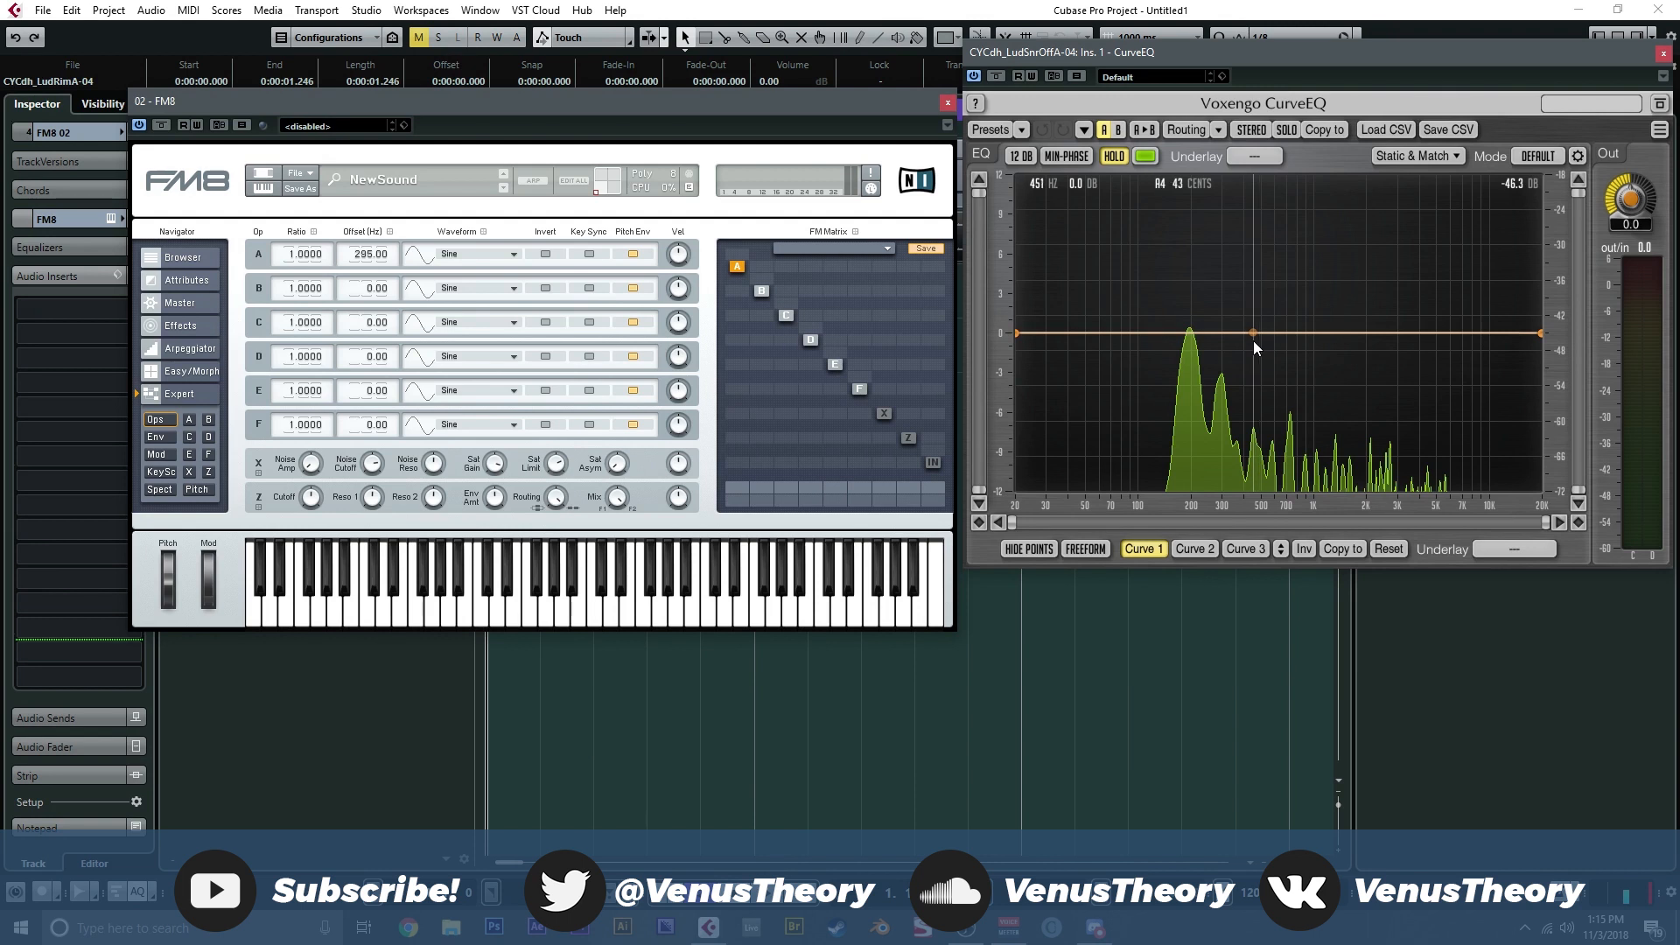
{"action": "double_click", "coordinate": [352, 289]}
{"action": "type", "text": "451"}
{"action": "key", "text": "Return"}
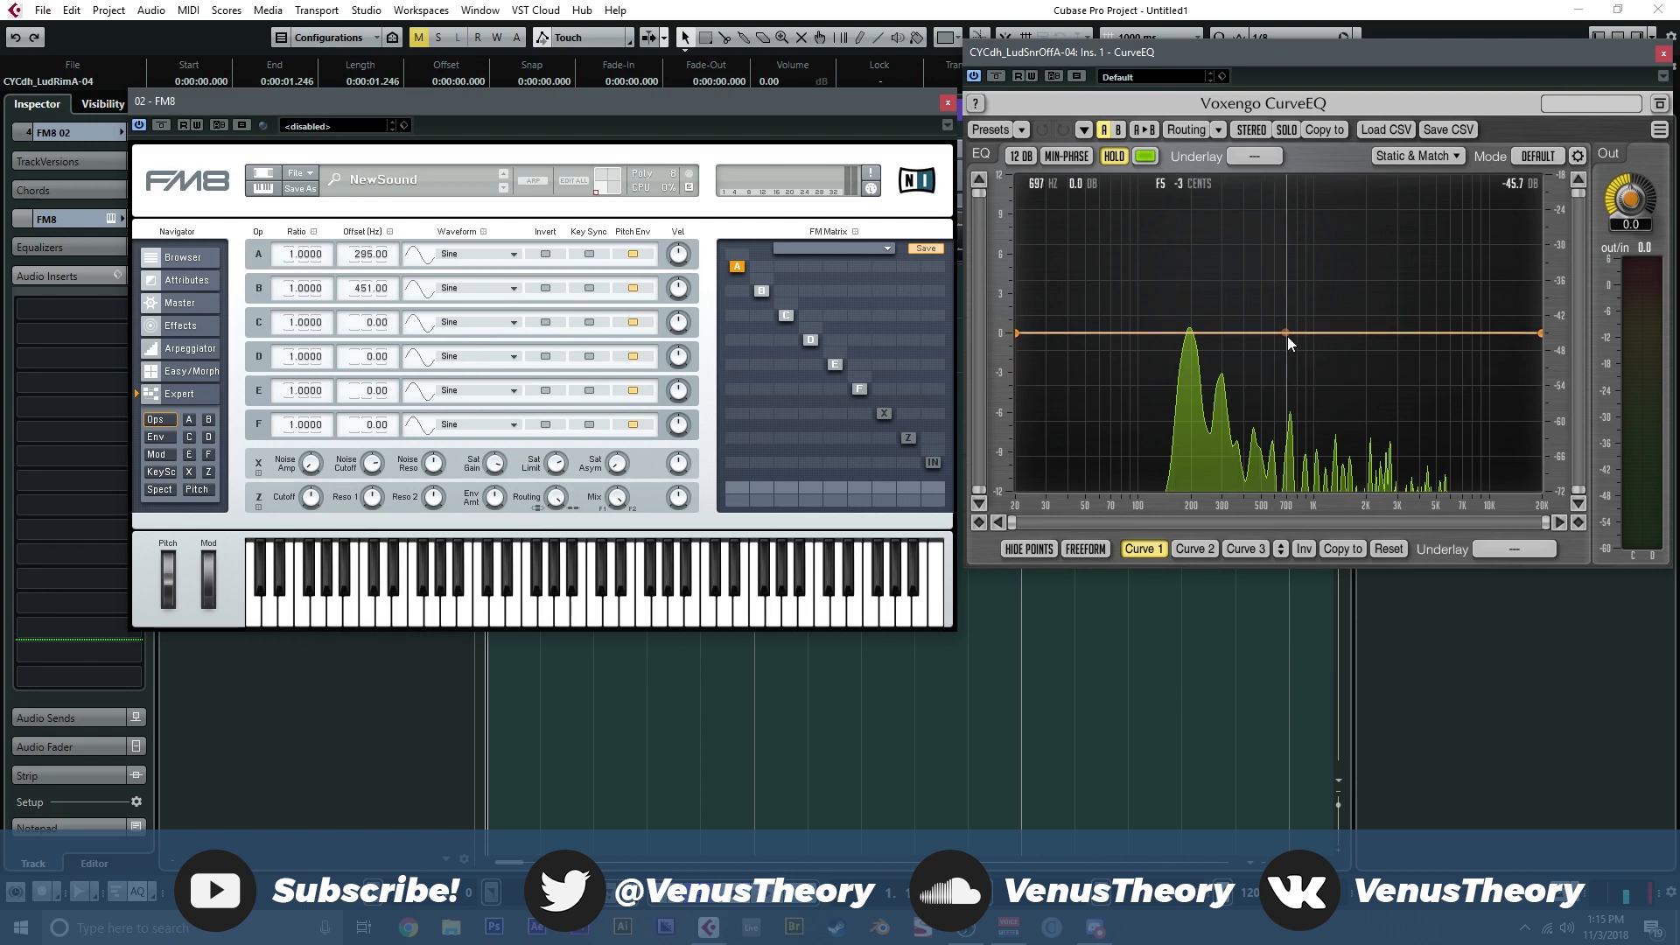
Step: Set the offsets of operators C, D and E to 722, 1340 and 2090 Hz, and the ratios of A through E to 0
{"action": "double_click", "coordinate": [359, 324]}
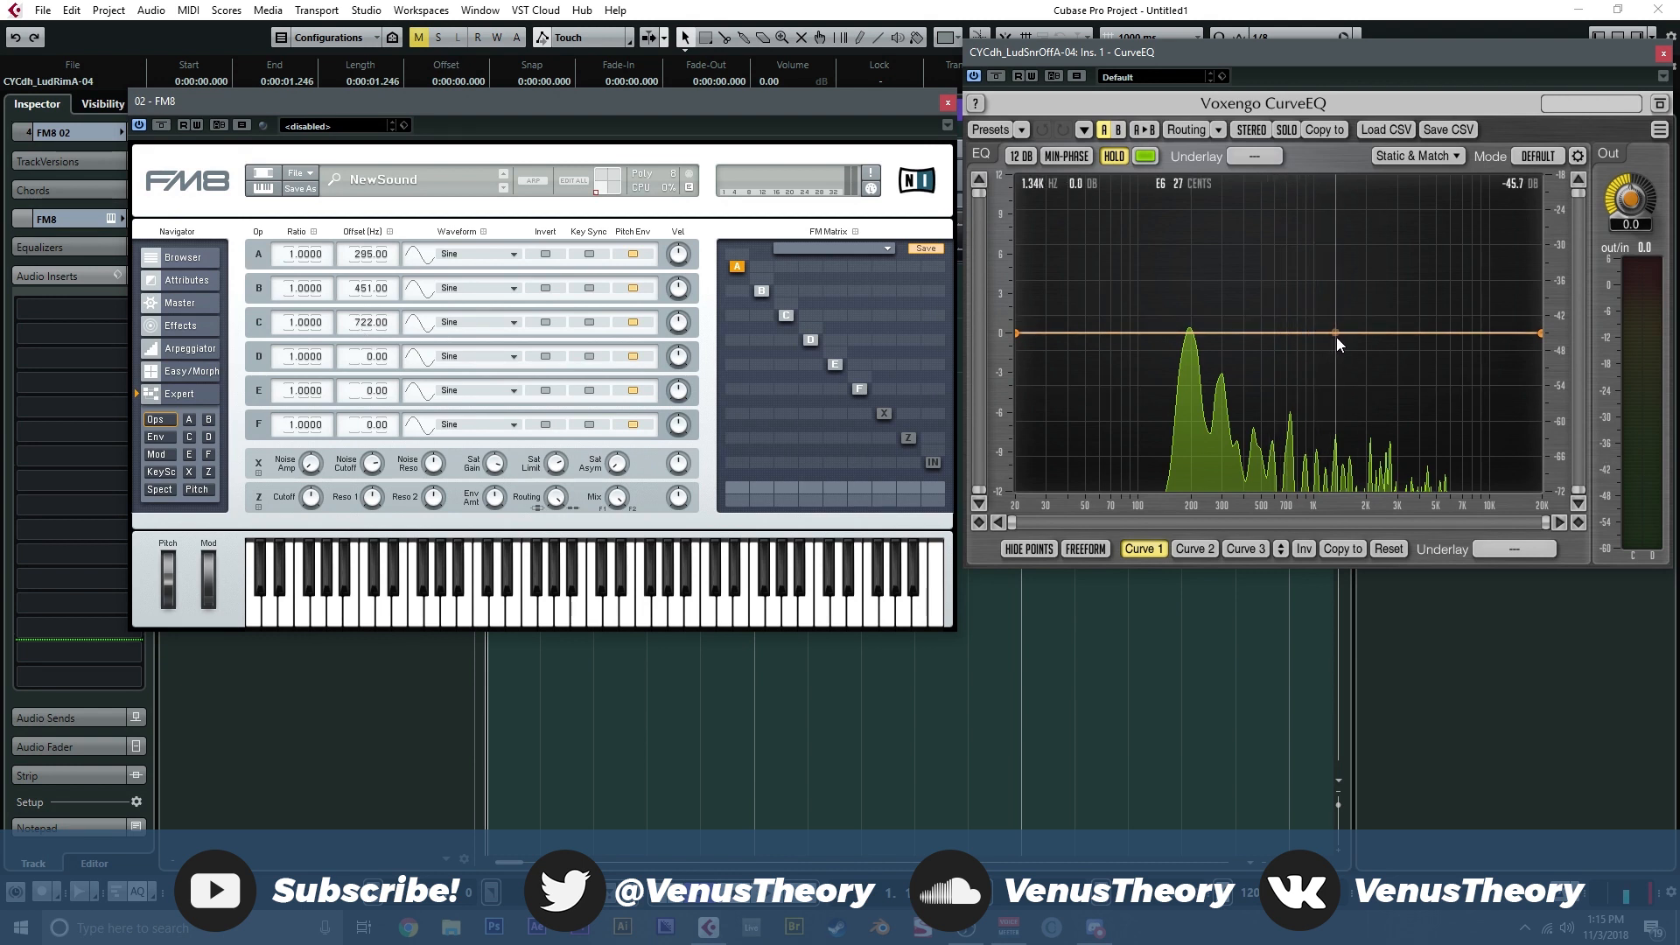
{"action": "double_click", "coordinate": [368, 359]}
{"action": "type", "text": "1340"}
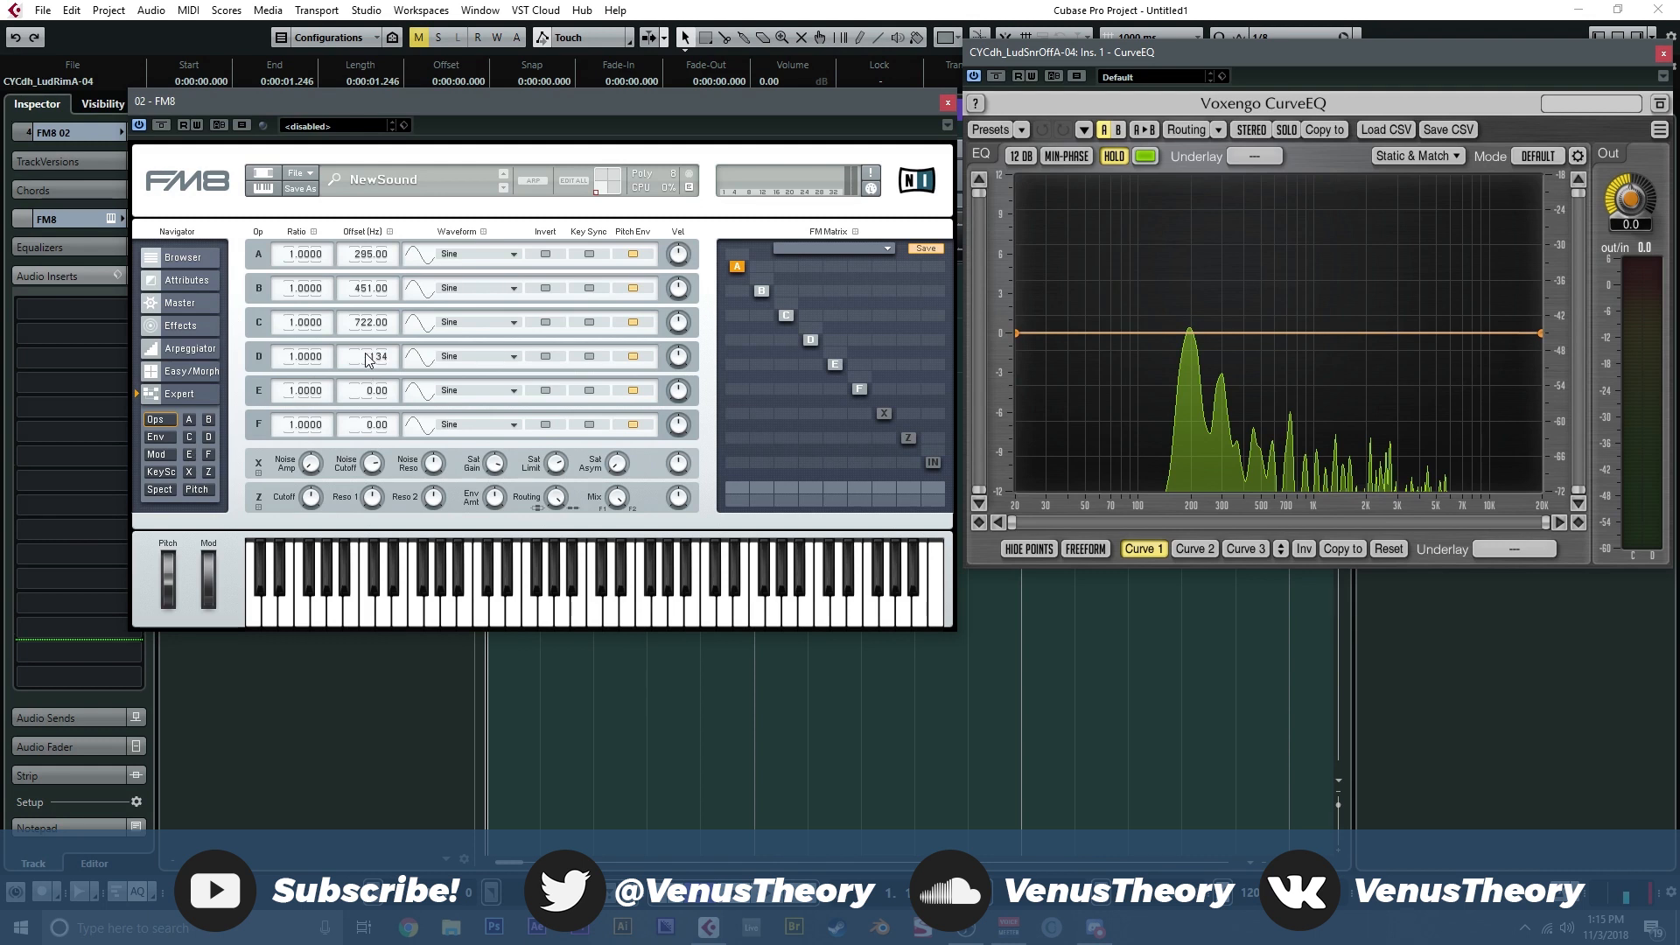
{"action": "key", "text": "Return"}
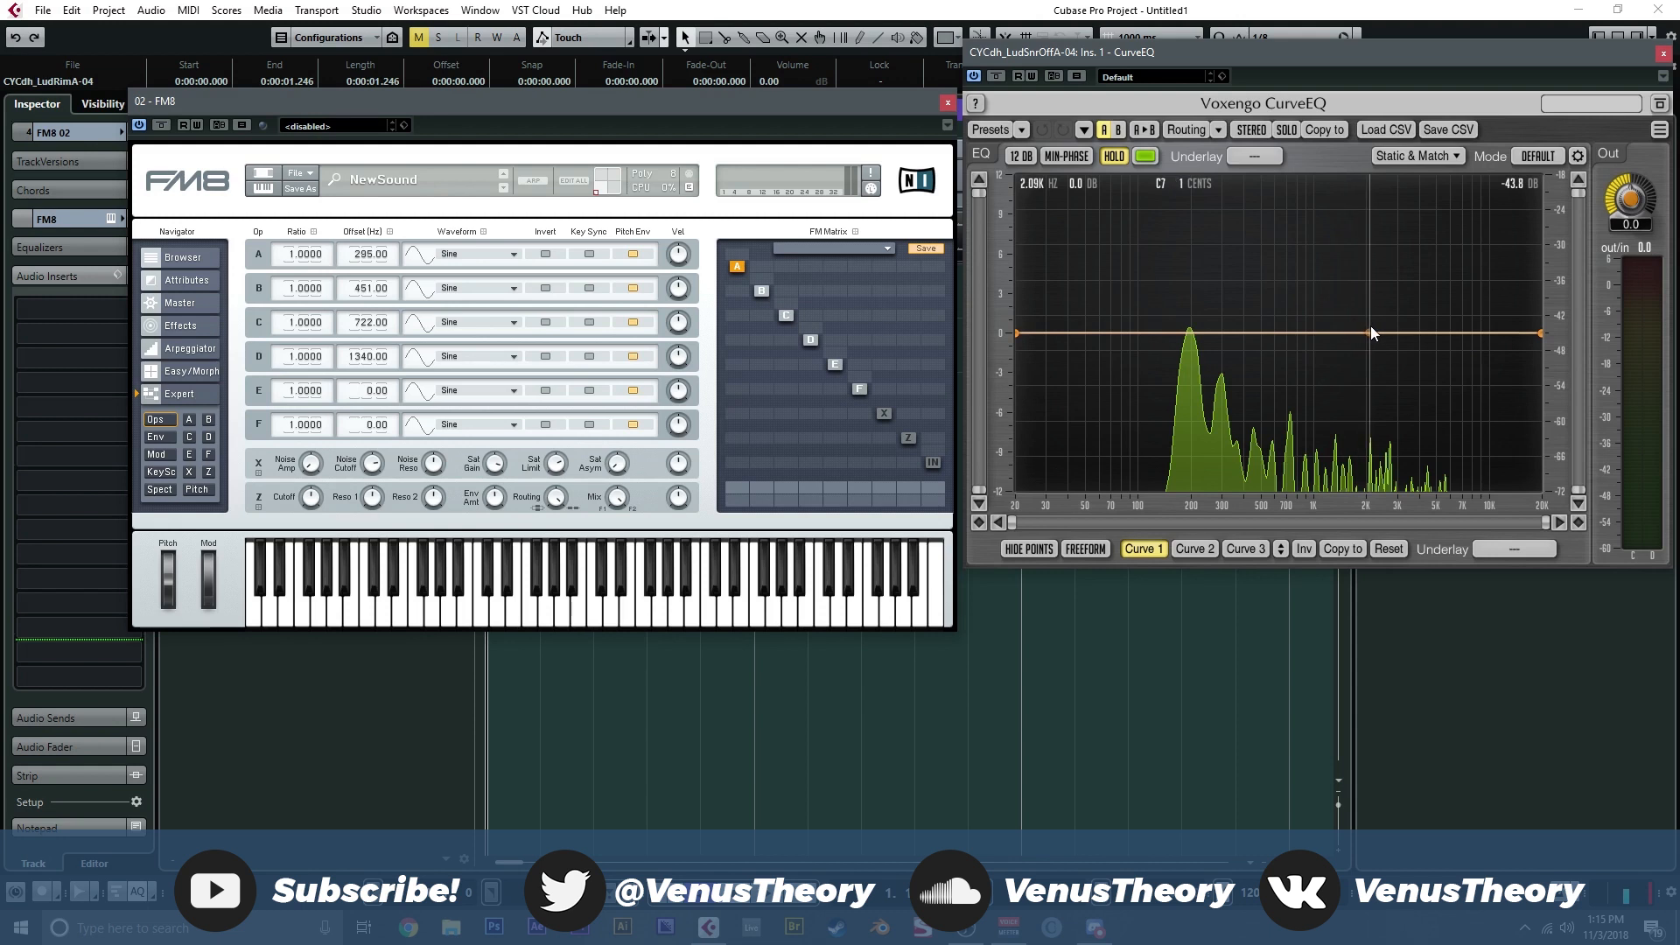
{"action": "left_click", "coordinate": [354, 393]}
{"action": "type", "text": "2090"}
{"action": "key", "text": "Return"}
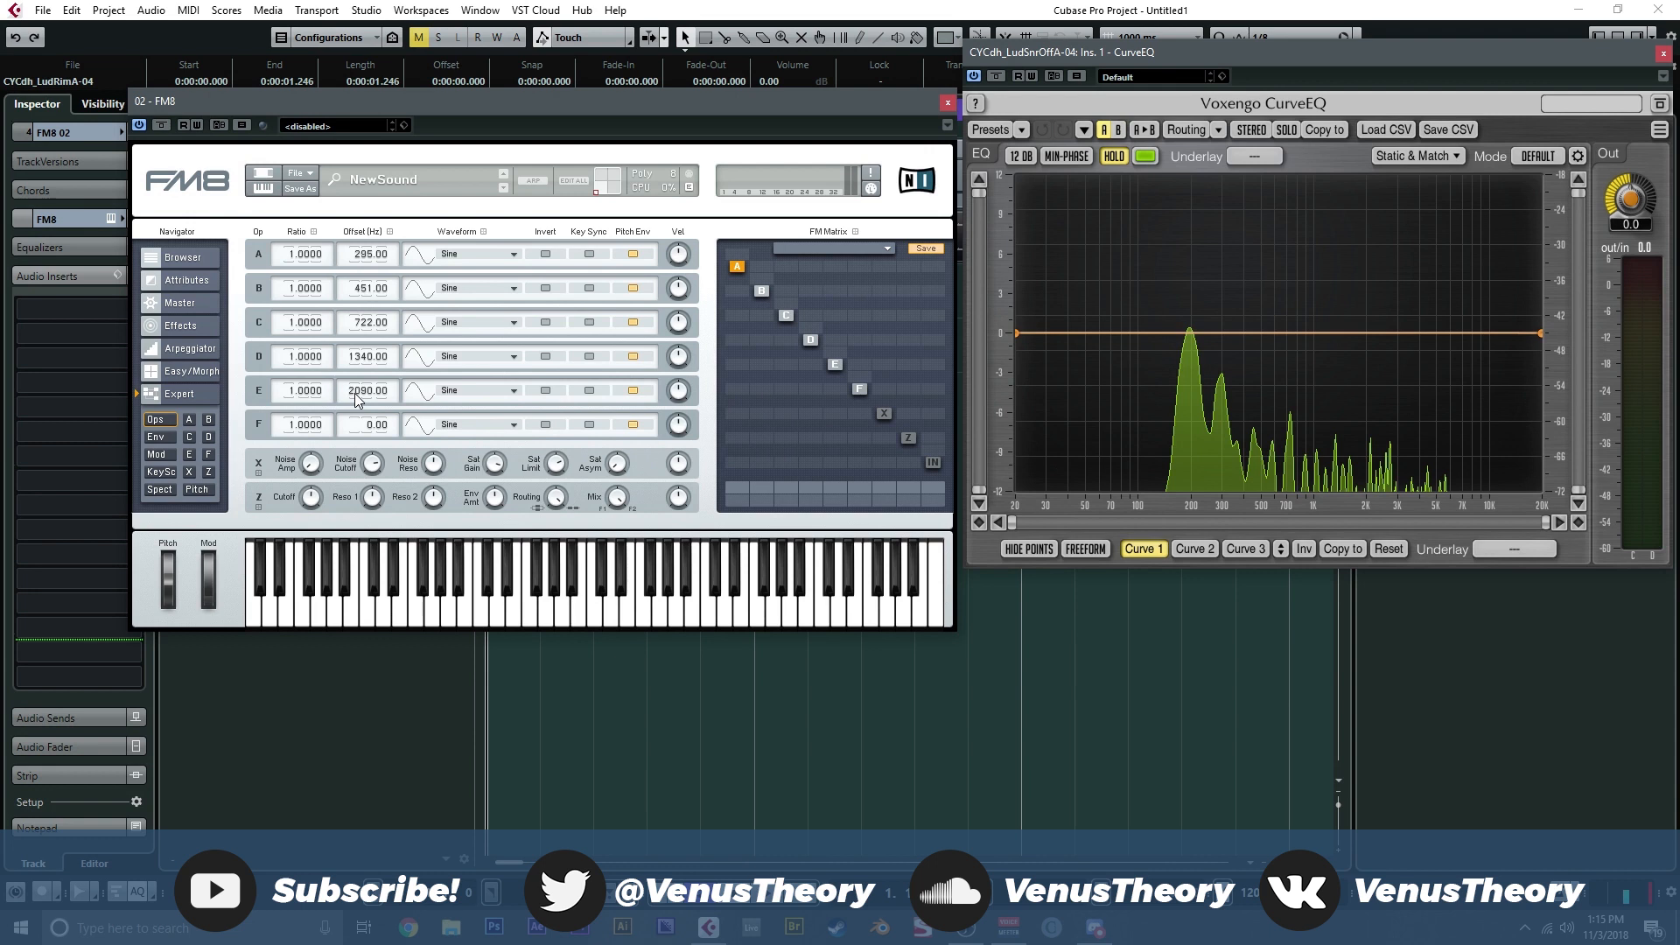
{"action": "left_click_drag", "start_coordinate": [291, 395], "coordinate": [291, 448]}
{"action": "left_click_drag", "start_coordinate": [294, 358], "coordinate": [293, 302]}
Step: Route operators A, C and E to the output at 100, 80 and 63 and audition several notes
{"action": "left_click_drag", "start_coordinate": [745, 488], "coordinate": [742, 287]}
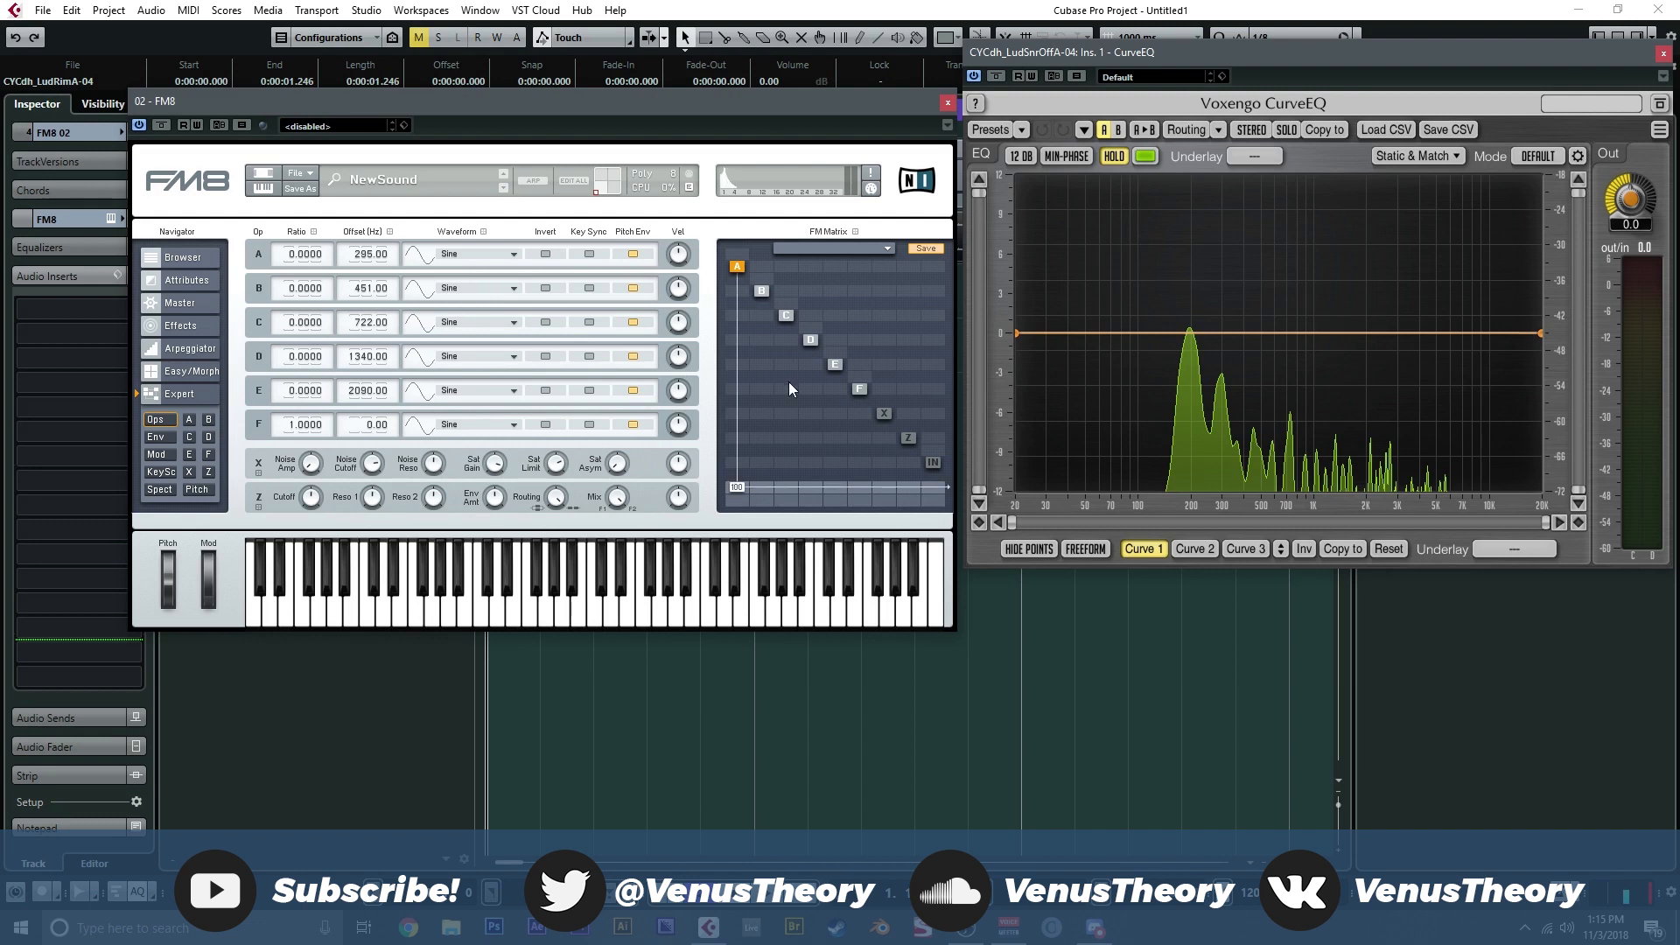
{"action": "left_click_drag", "start_coordinate": [785, 485], "coordinate": [791, 427]}
{"action": "left_click_drag", "start_coordinate": [834, 492], "coordinate": [841, 474]}
{"action": "left_click_drag", "start_coordinate": [842, 439], "coordinate": [842, 441]}
{"action": "left_click", "coordinate": [736, 561]}
{"action": "left_click", "coordinate": [660, 579]}
{"action": "left_click", "coordinate": [528, 585]}
{"action": "left_click", "coordinate": [456, 586]}
Step: Chain modulation from A to B at 9, B to C, C to D at 8 and D to E at 5, and audition it
{"action": "left_click_drag", "start_coordinate": [739, 291], "coordinate": [742, 287]}
{"action": "left_click_drag", "start_coordinate": [794, 333], "coordinate": [810, 348]}
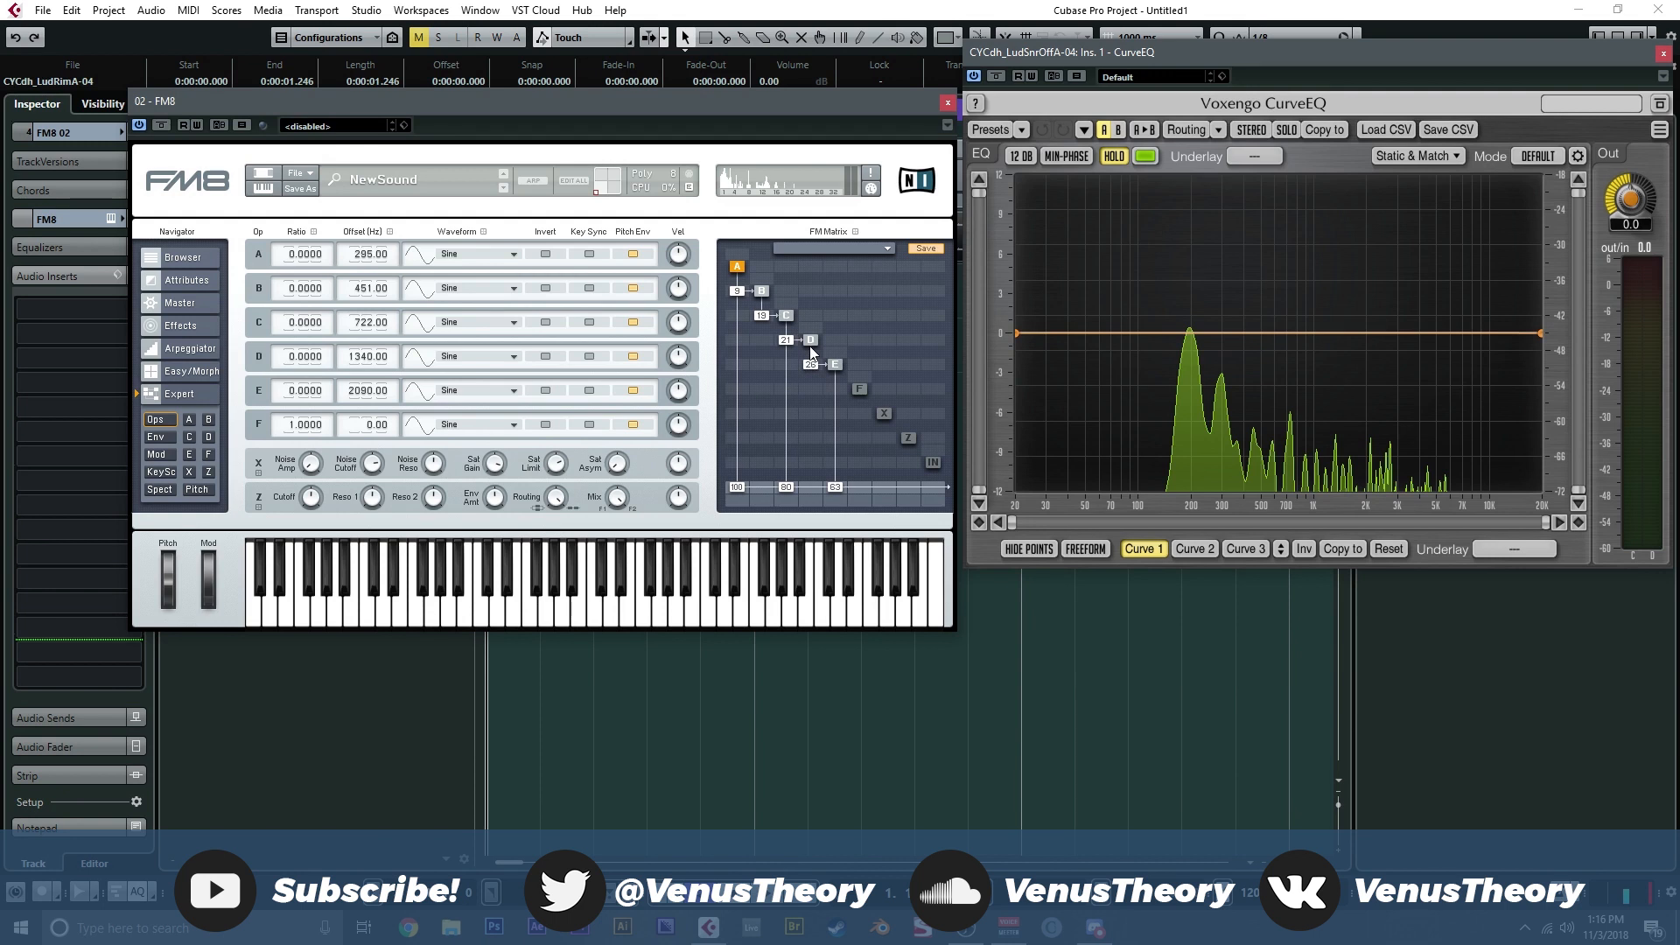
{"action": "left_click", "coordinate": [528, 595]}
{"action": "left_click_drag", "start_coordinate": [763, 316], "coordinate": [816, 386]}
{"action": "left_click", "coordinate": [527, 597]}
{"action": "left_click", "coordinate": [513, 597]}
Step: Send B and D to the output at 27 and 39, and set modulation B to C 12, B to A 13, D to C 13 and E to D 8
{"action": "left_click_drag", "start_coordinate": [762, 487], "coordinate": [816, 463]}
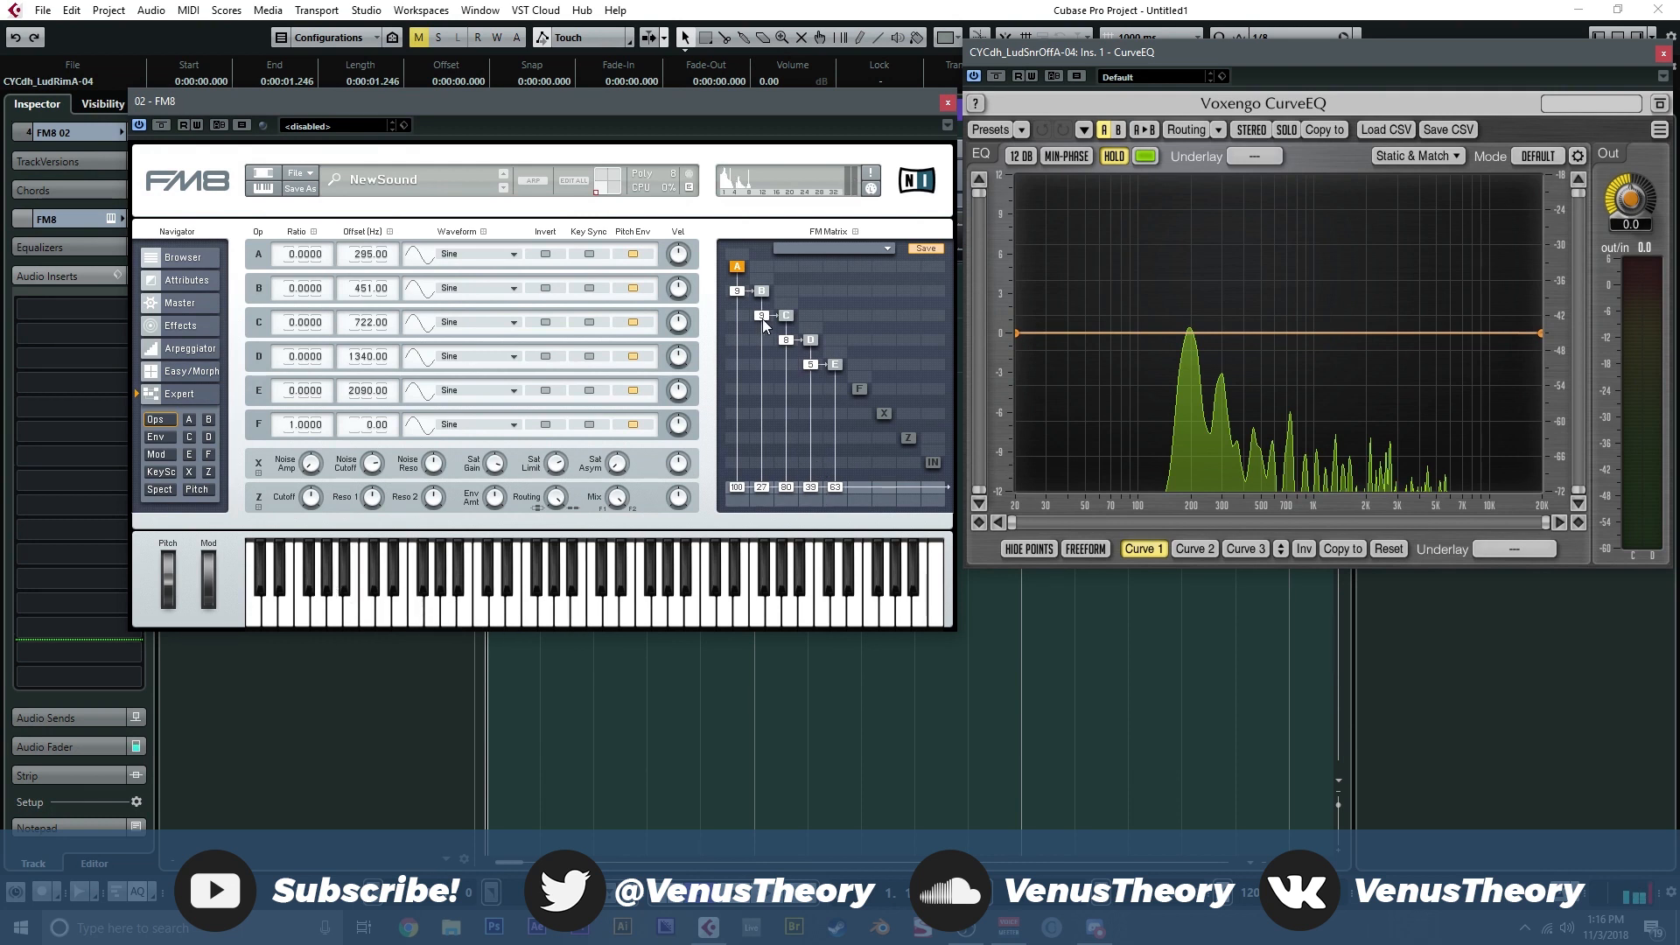
{"action": "left_click_drag", "start_coordinate": [763, 317], "coordinate": [723, 322]}
{"action": "left_click_drag", "start_coordinate": [840, 296], "coordinate": [839, 291]}
{"action": "left_click", "coordinate": [674, 585]}
{"action": "left_click_drag", "start_coordinate": [835, 343], "coordinate": [836, 338]}
Step: Link the envelopes of operators A through E and shape them into a curved decay to level 0 with a slope of 0.8
{"action": "left_click", "coordinate": [158, 437]}
{"action": "left_click", "coordinate": [674, 252]}
{"action": "left_click", "coordinate": [675, 371]}
{"action": "left_click", "coordinate": [675, 388]}
{"action": "left_click", "coordinate": [675, 407]}
{"action": "left_click", "coordinate": [675, 423]}
{"action": "left_click", "coordinate": [621, 427]}
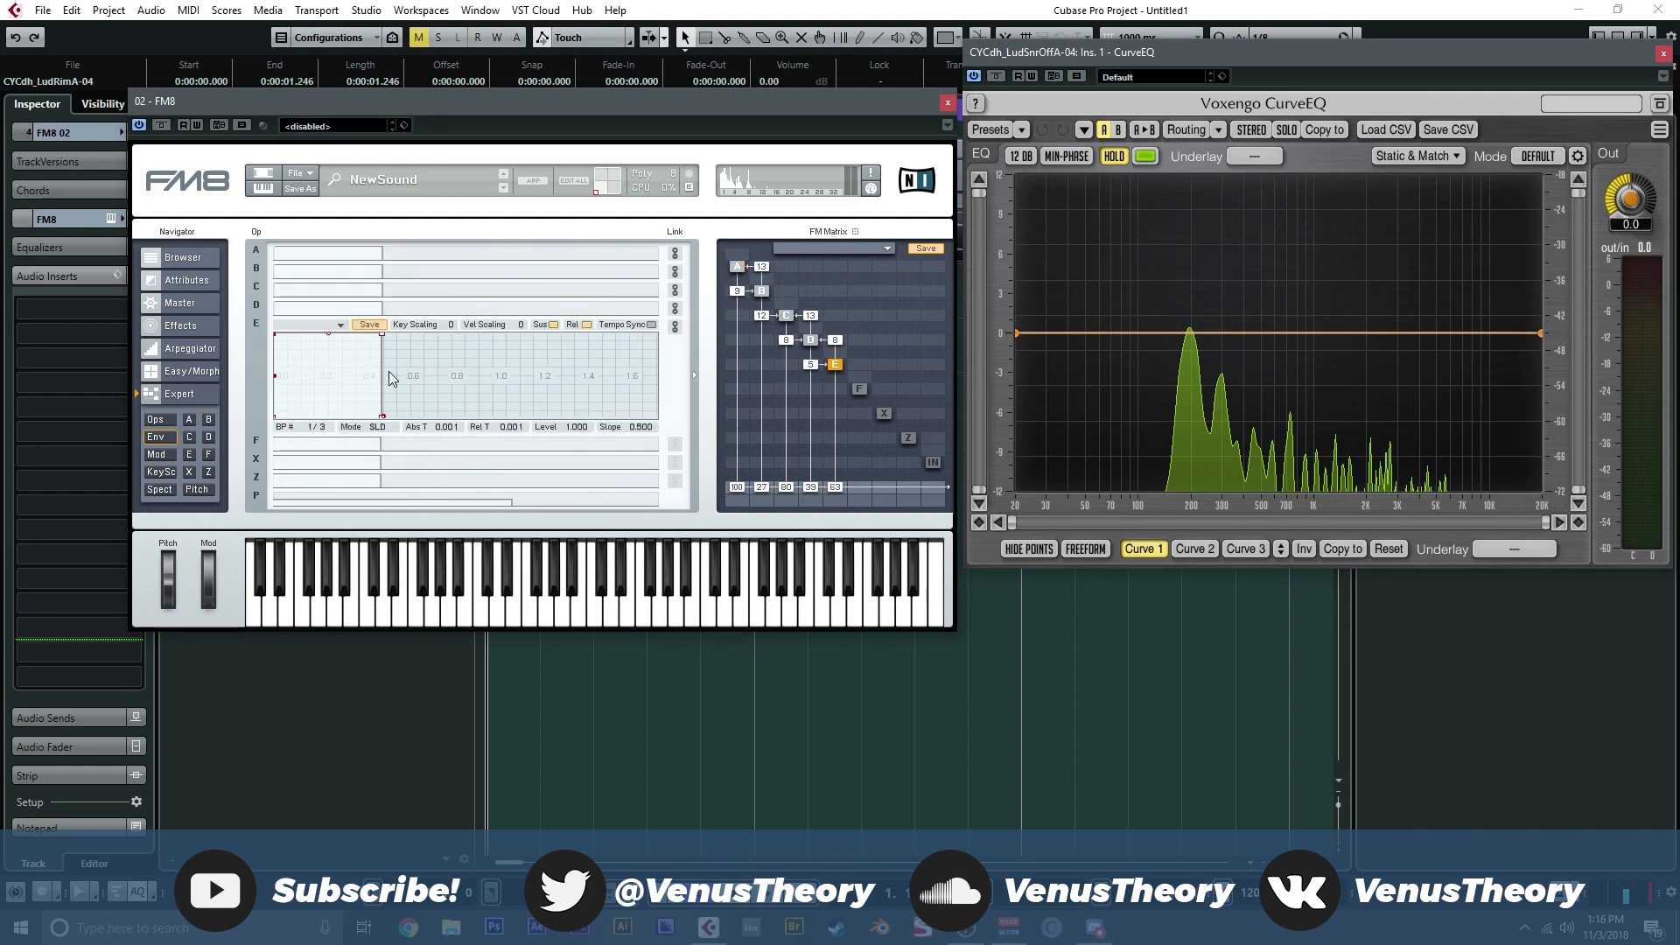
{"action": "left_click_drag", "start_coordinate": [383, 336], "coordinate": [393, 453]}
Step: Compare the linked envelopes with the snare waveform, set their decay time to about 0.574, and audition several notes
{"action": "left_click_drag", "start_coordinate": [559, 109], "coordinate": [582, 374]}
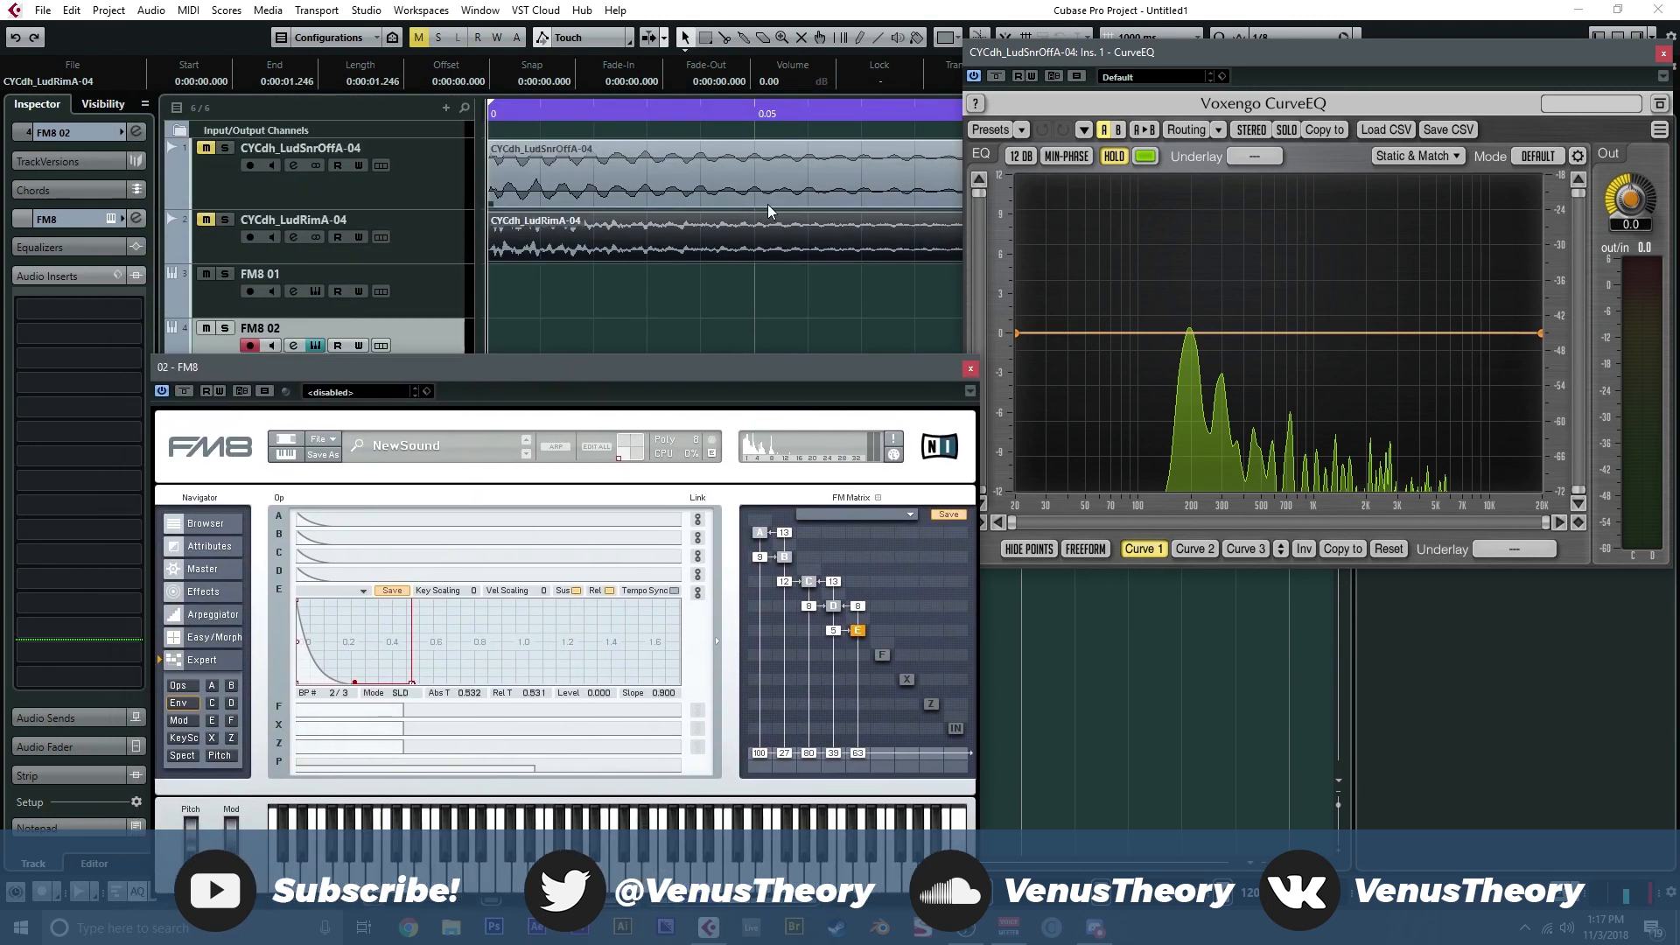
{"action": "scroll", "coordinate": [763, 219], "scroll_direction": "right", "scroll_amount": 5}
{"action": "scroll", "coordinate": [604, 234], "scroll_direction": "left", "scroll_amount": 5}
{"action": "left_click_drag", "start_coordinate": [588, 371], "coordinate": [663, 152]}
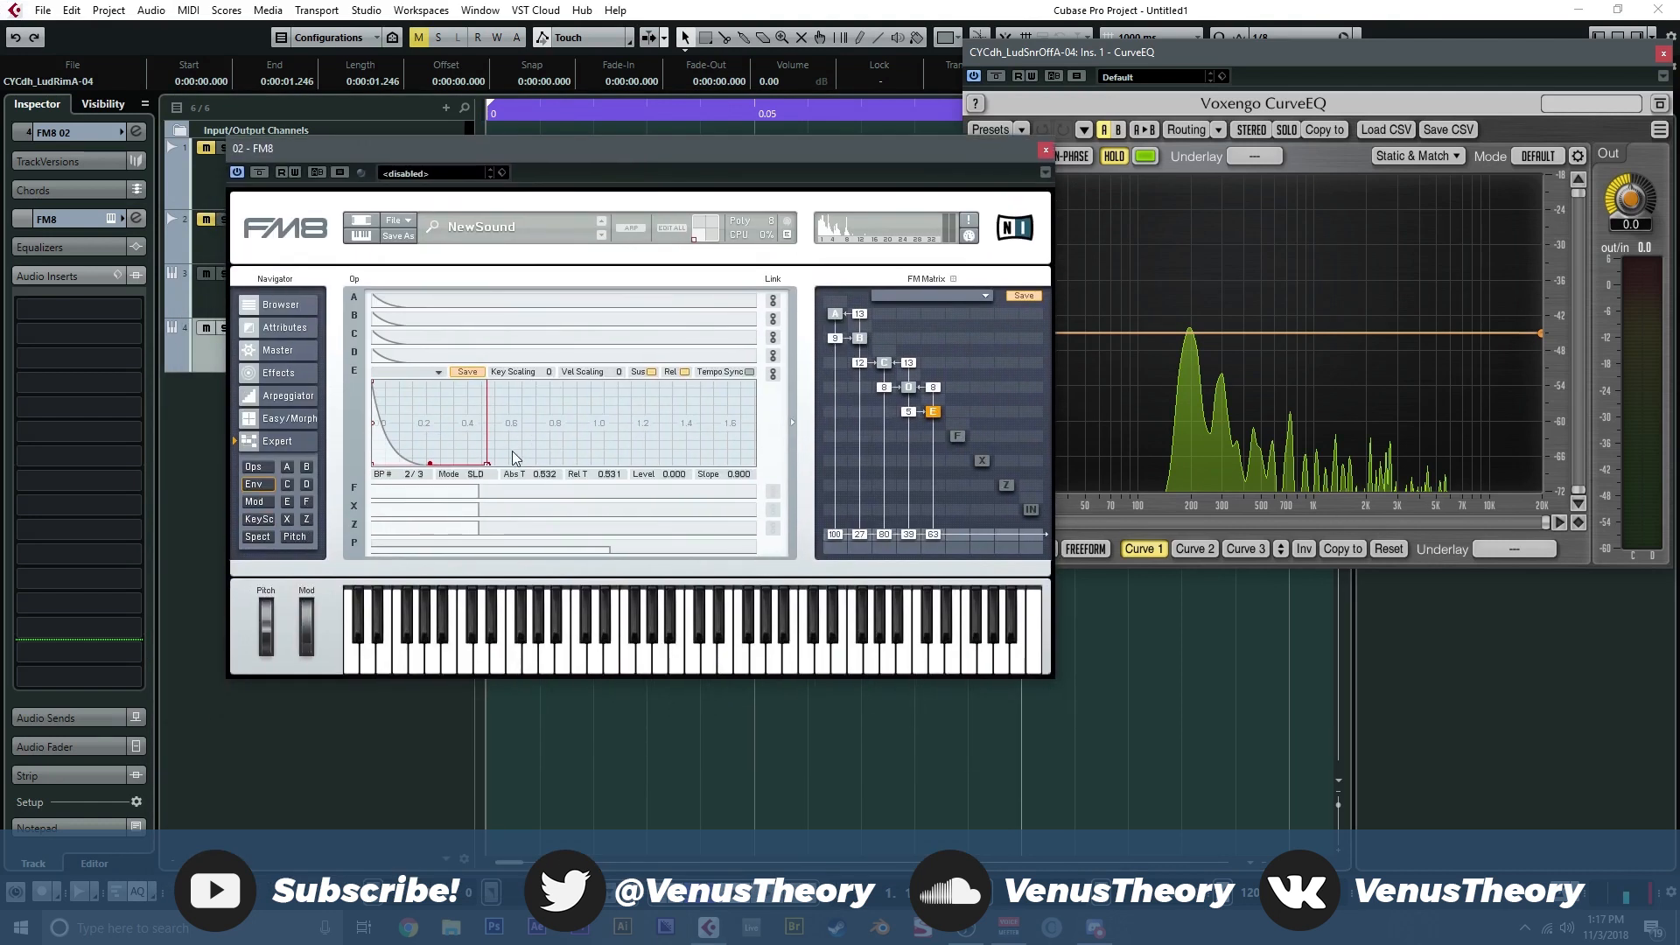
{"action": "left_click_drag", "start_coordinate": [487, 461], "coordinate": [475, 462]}
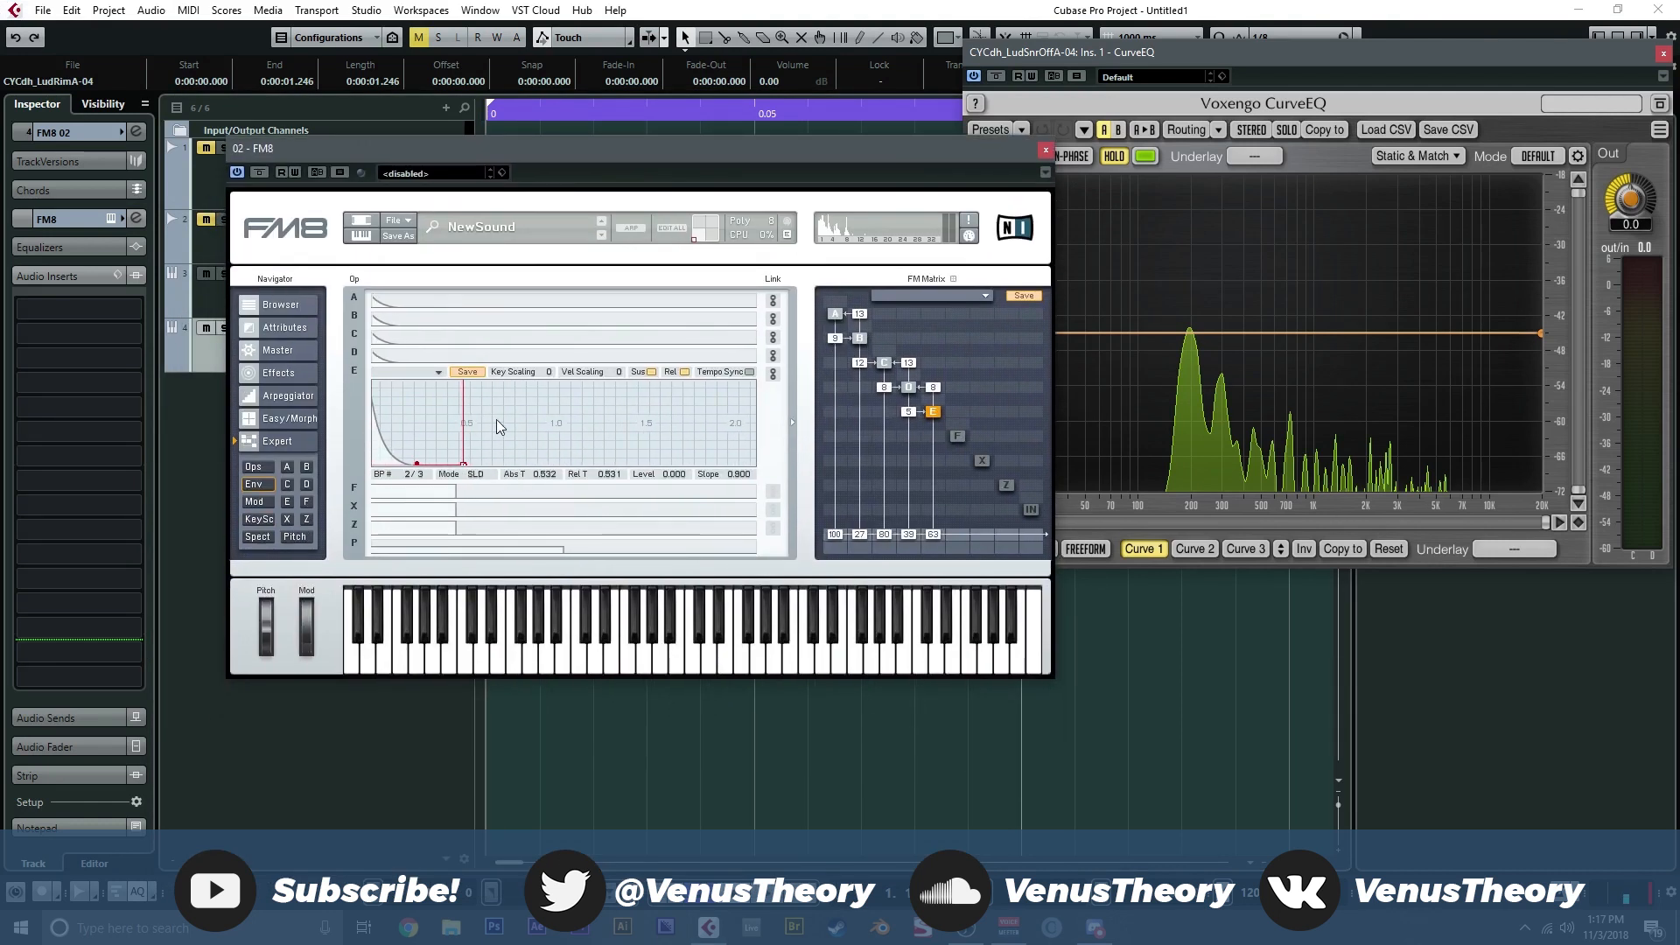
{"action": "left_click_drag", "start_coordinate": [538, 464], "coordinate": [537, 471]}
{"action": "left_click", "coordinate": [512, 656]}
{"action": "left_click", "coordinate": [564, 656]}
{"action": "left_click", "coordinate": [444, 647]}
{"action": "left_click", "coordinate": [372, 632]}
{"action": "left_click", "coordinate": [538, 653]}
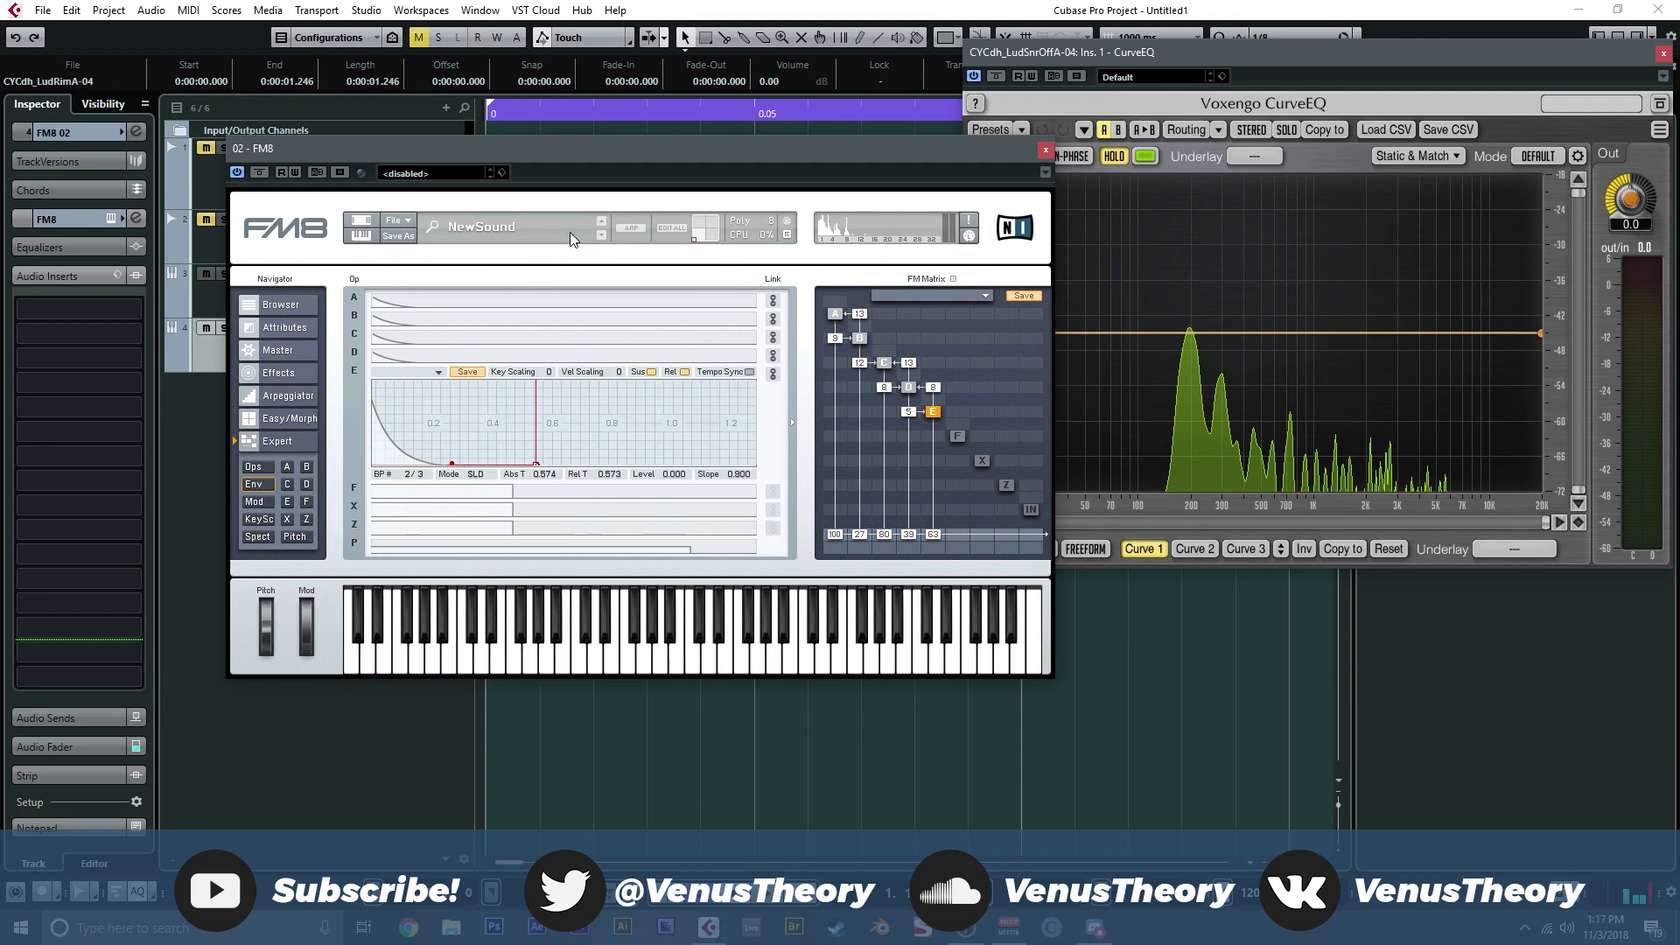
Step: Lower the output levels of operator C to 31 and operator E to 39, auditioning the balance
{"action": "left_click_drag", "start_coordinate": [595, 149], "coordinate": [649, 99]}
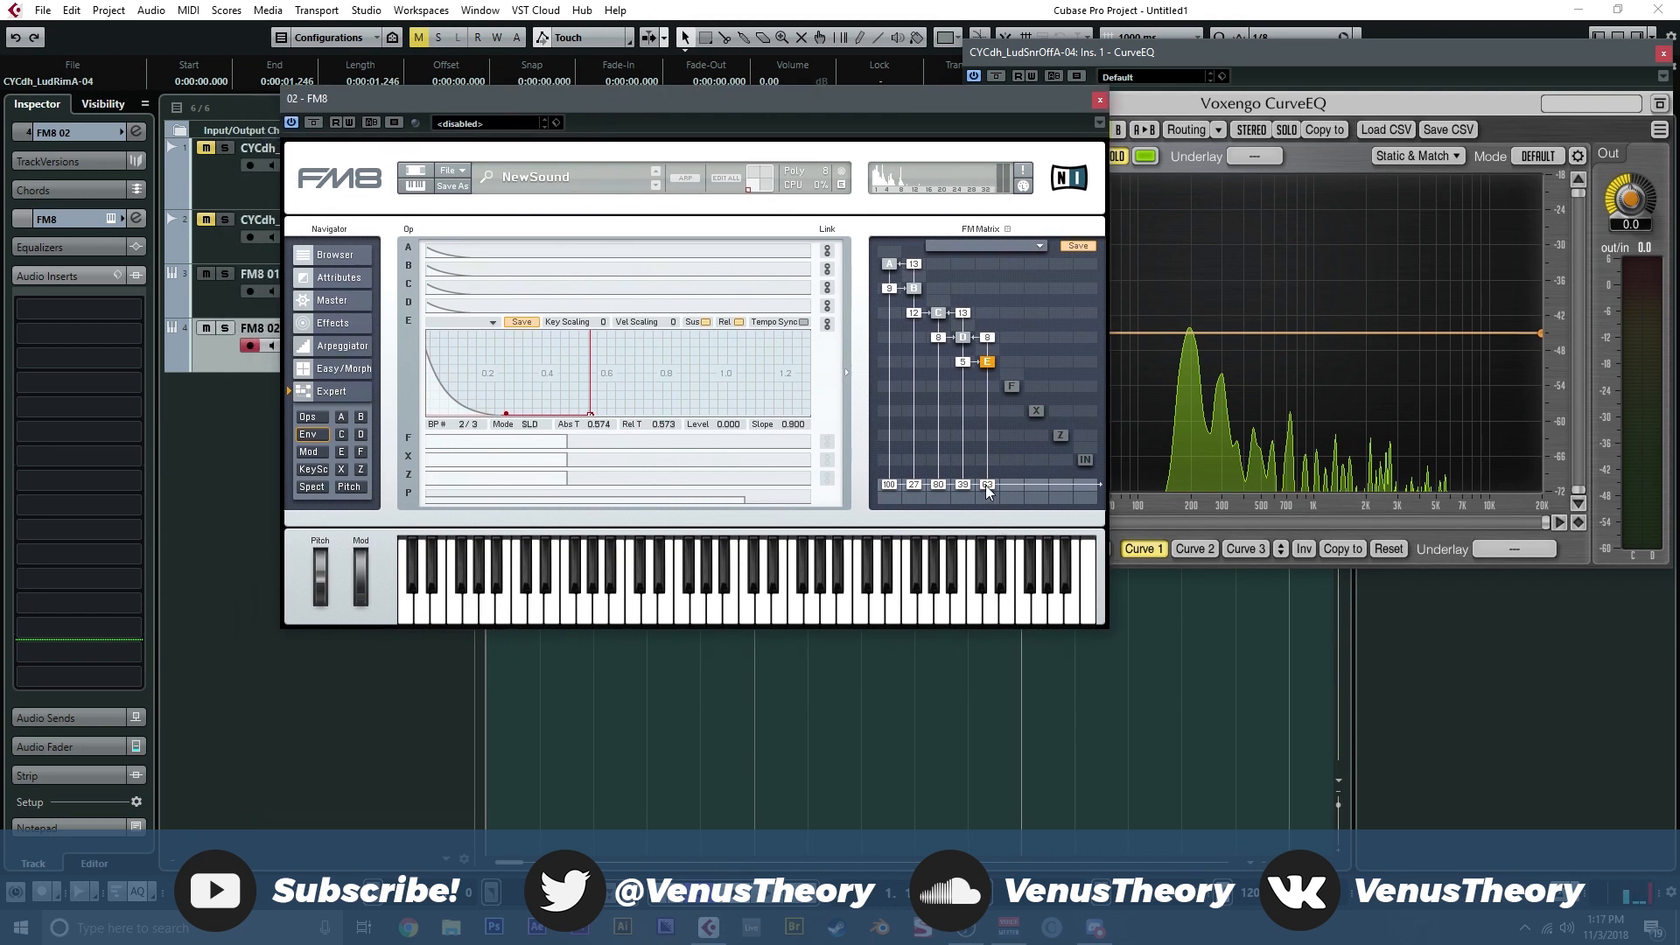
{"action": "left_click_drag", "start_coordinate": [985, 490], "coordinate": [932, 511]}
{"action": "left_click", "coordinate": [540, 595]}
{"action": "left_click", "coordinate": [629, 600]}
{"action": "left_click", "coordinate": [523, 599]}
{"action": "left_click", "coordinate": [471, 602]}
{"action": "left_click_drag", "start_coordinate": [943, 487], "coordinate": [987, 496]}
{"action": "left_click", "coordinate": [617, 600]}
{"action": "left_click", "coordinate": [557, 598]}
Step: Unlink the operator envelopes and set the decay times to about 0.677 for A, 0.542 for C and 0.488 for E
{"action": "left_click", "coordinate": [826, 326]}
{"action": "left_click", "coordinate": [828, 293]}
{"action": "left_click", "coordinate": [828, 269]}
{"action": "left_click", "coordinate": [607, 250]}
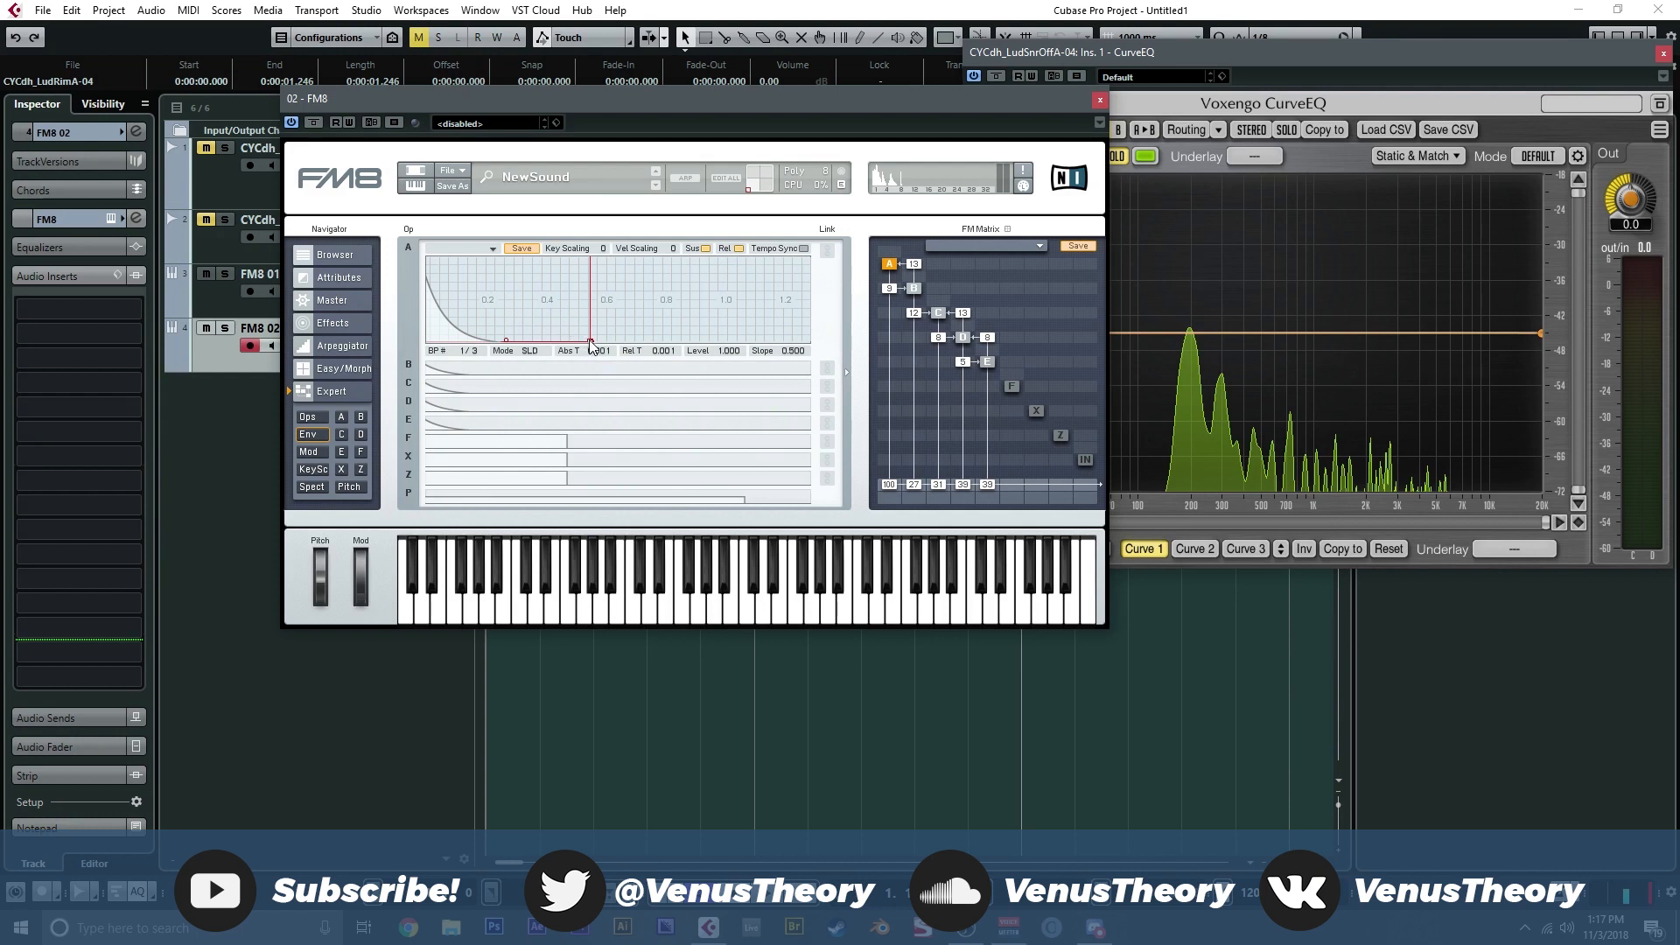
{"action": "left_click_drag", "start_coordinate": [592, 347], "coordinate": [624, 357]}
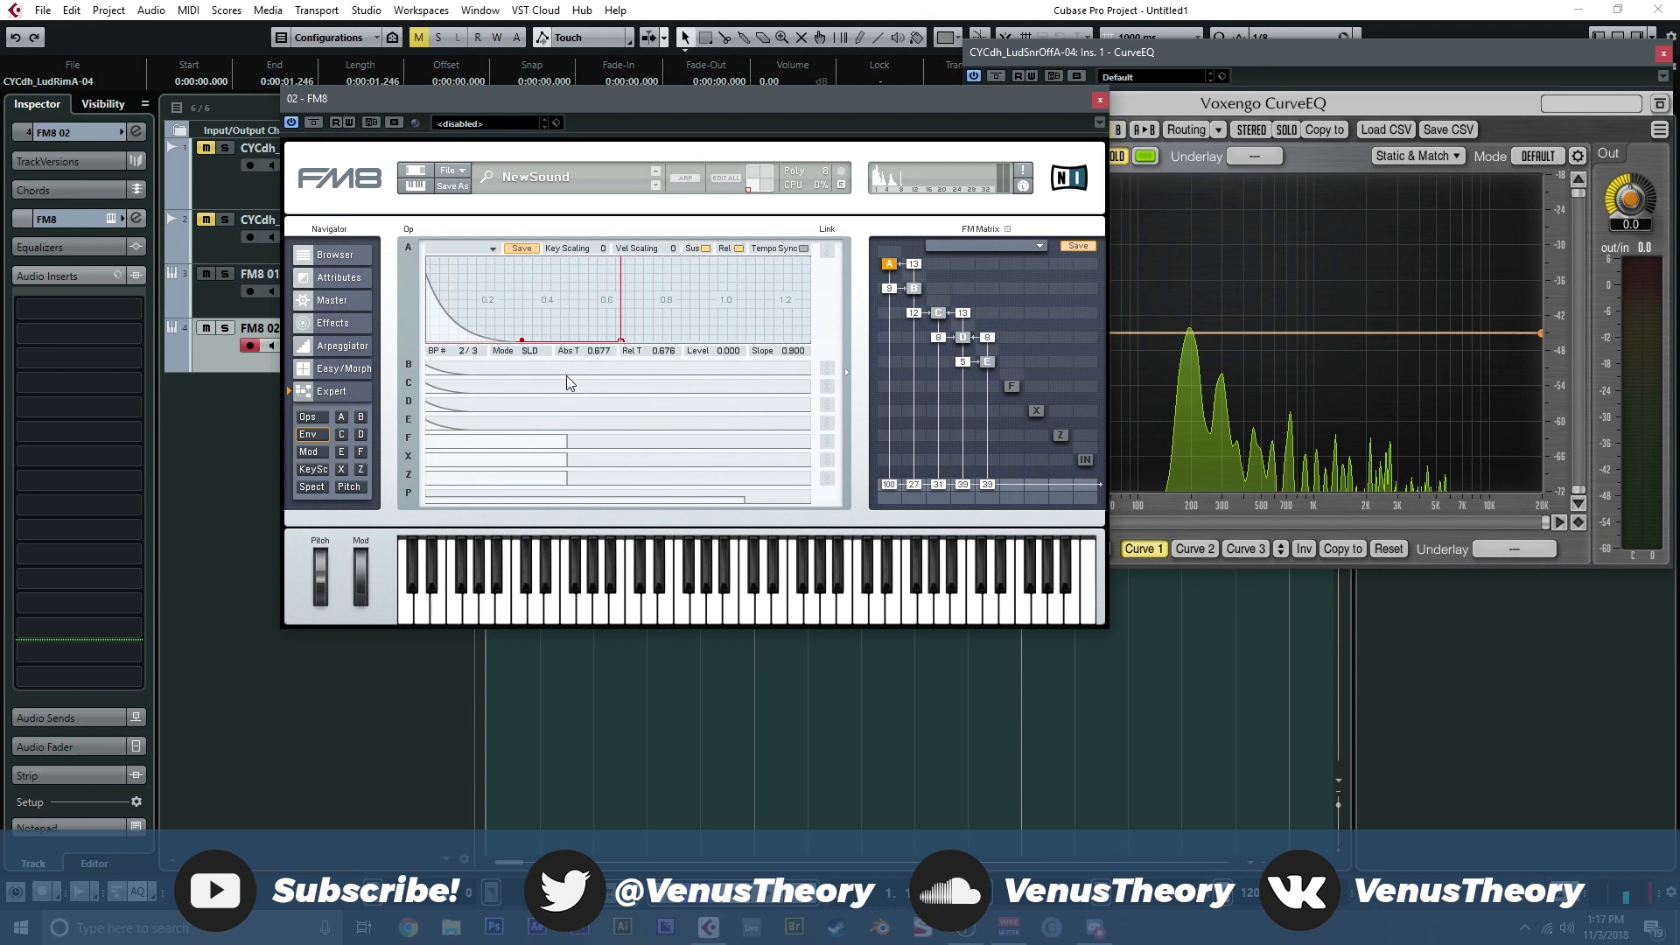
{"action": "left_click", "coordinate": [547, 389]}
{"action": "left_click_drag", "start_coordinate": [588, 378], "coordinate": [585, 391]}
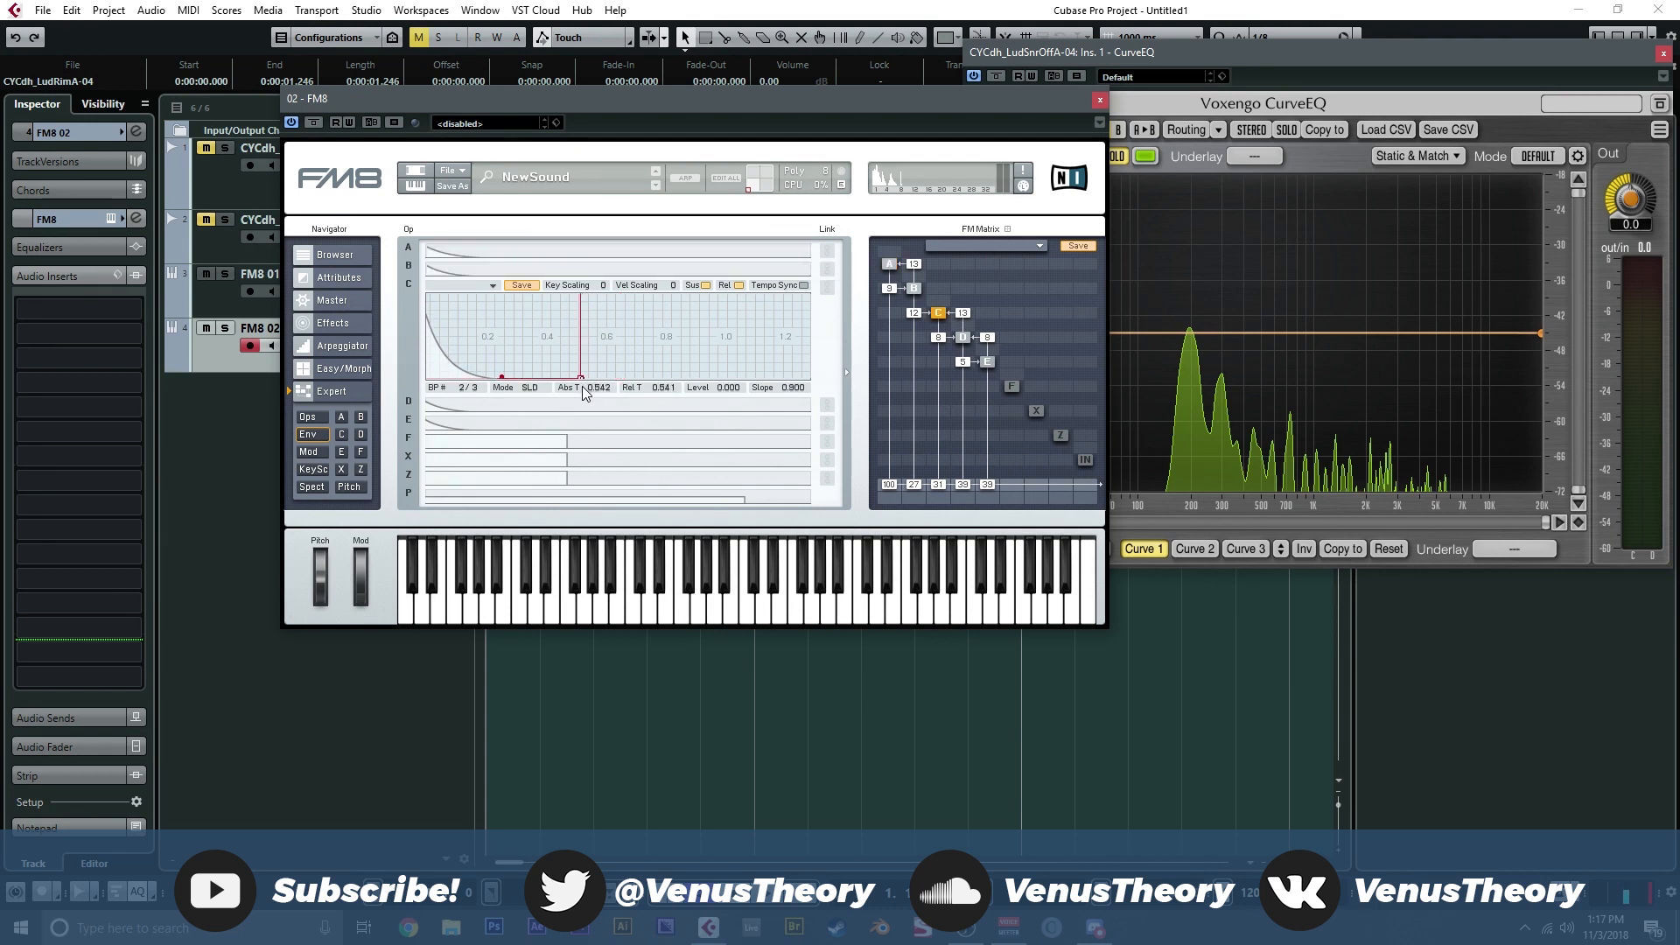
{"action": "left_click", "coordinate": [526, 428]}
{"action": "left_click_drag", "start_coordinate": [585, 416], "coordinate": [561, 426]}
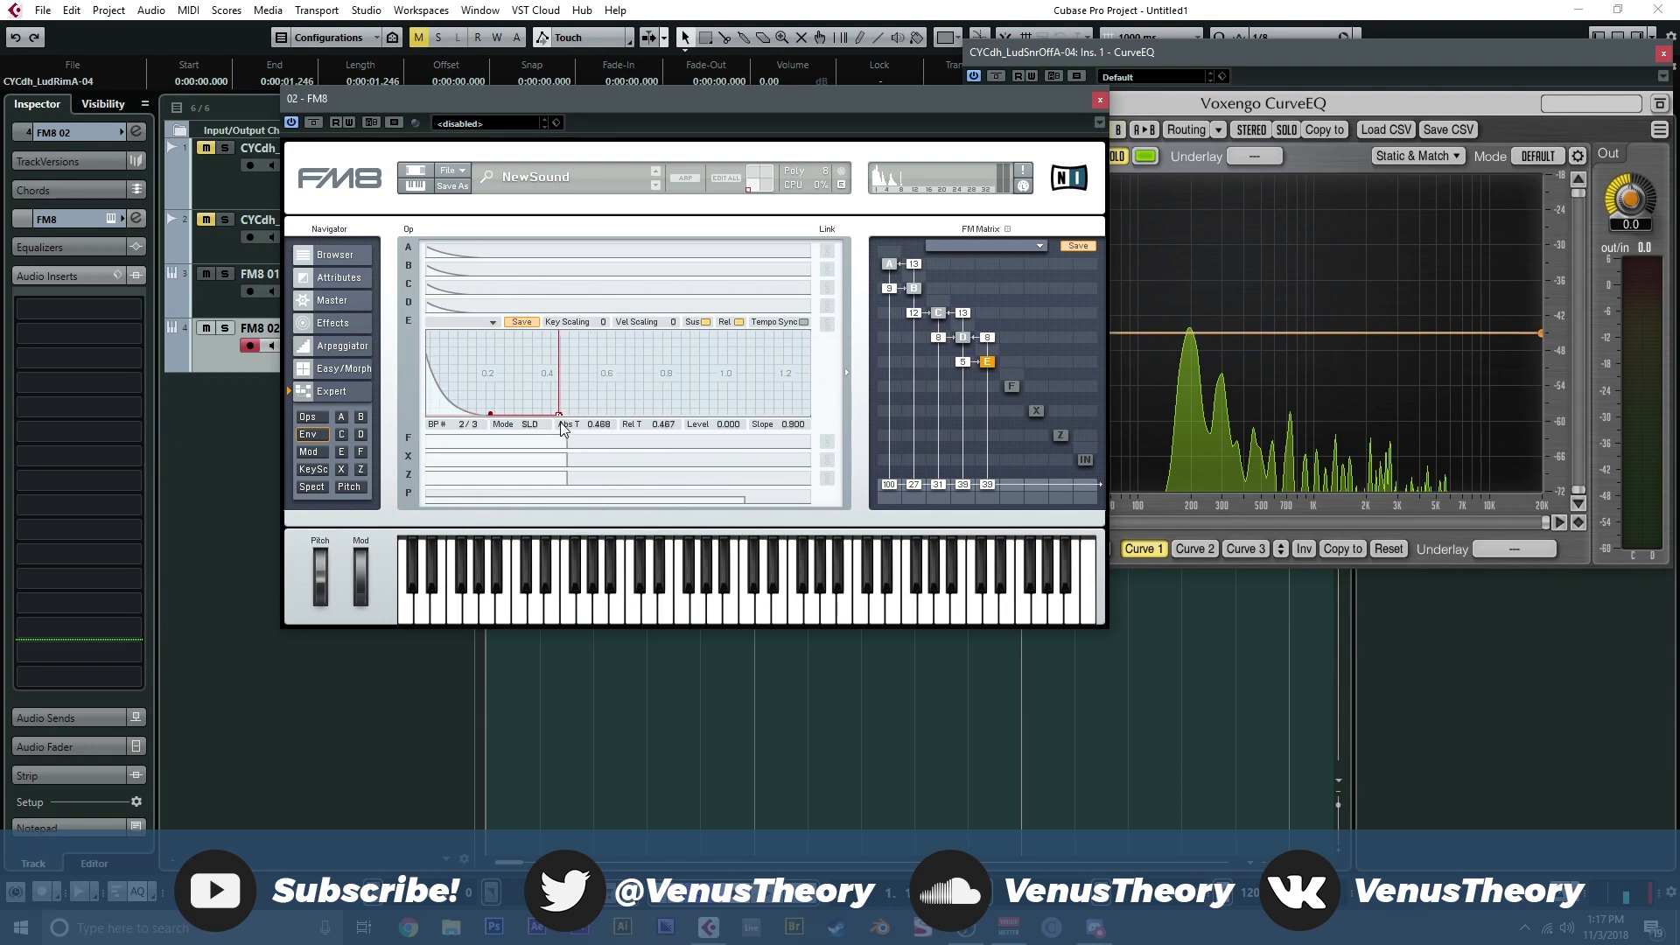
Step: Audition the patch on several notes and close the FM8 window
{"action": "left_click", "coordinate": [538, 595]}
{"action": "left_click", "coordinate": [633, 604]}
{"action": "left_click", "coordinate": [486, 597]}
{"action": "left_click", "coordinate": [1099, 100]}
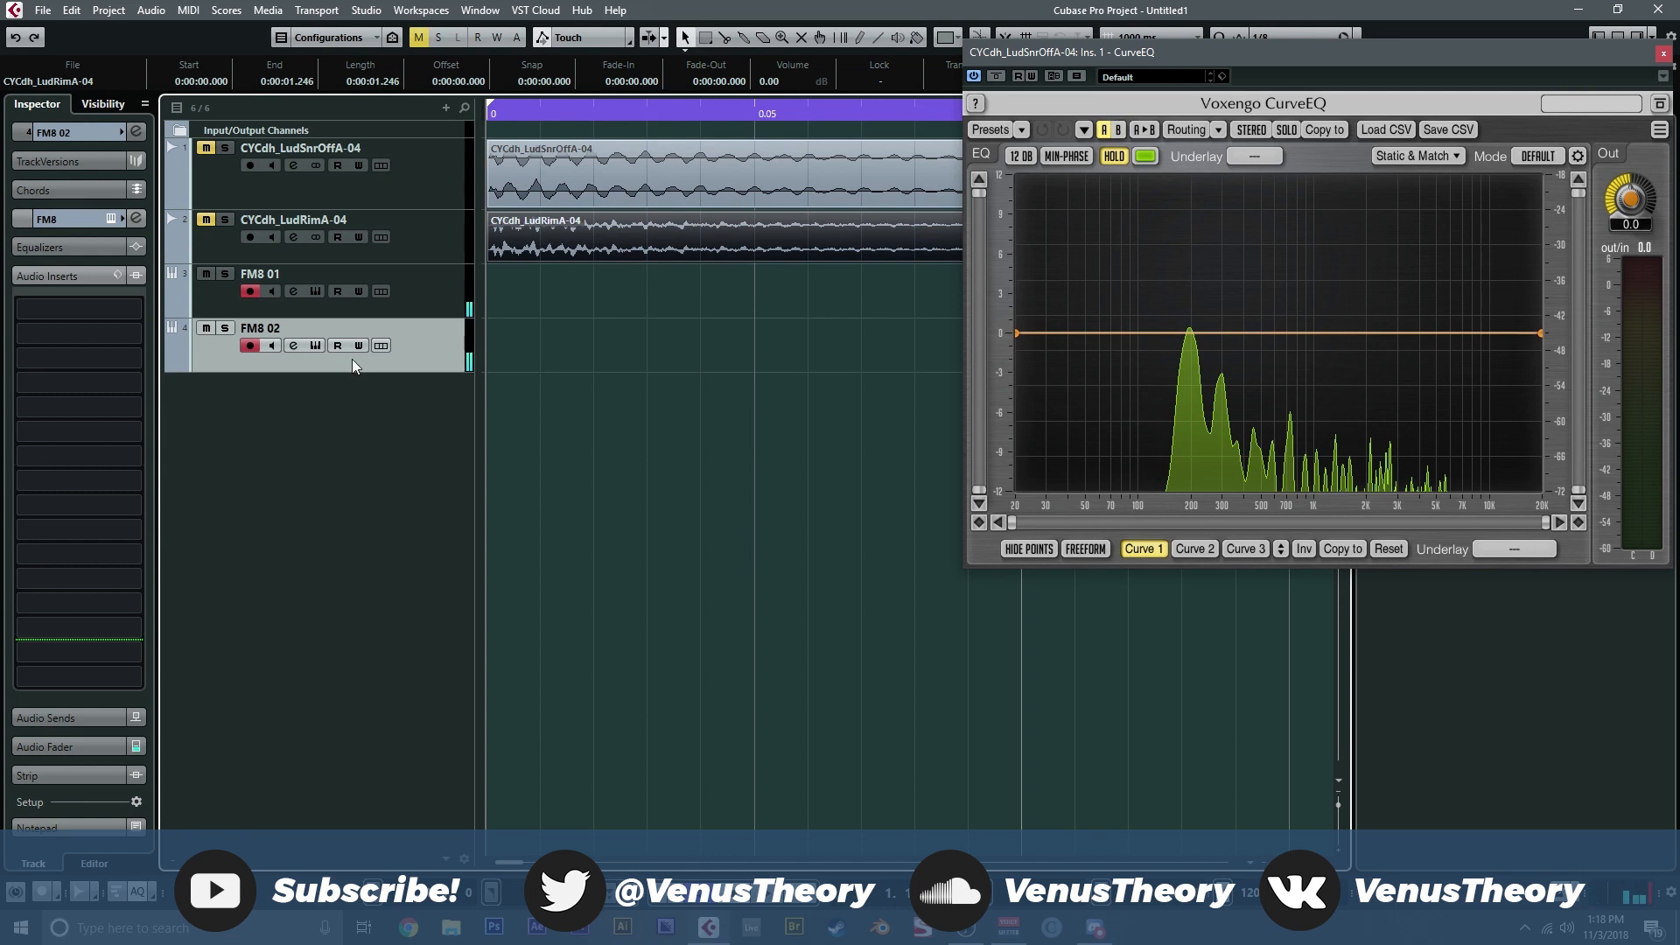
Step: Solo the CYCdh_LudSnrOffA-04 track briefly to hear the reference sample, unsolo it, and close CurveEQ
{"action": "left_click", "coordinate": [226, 149]}
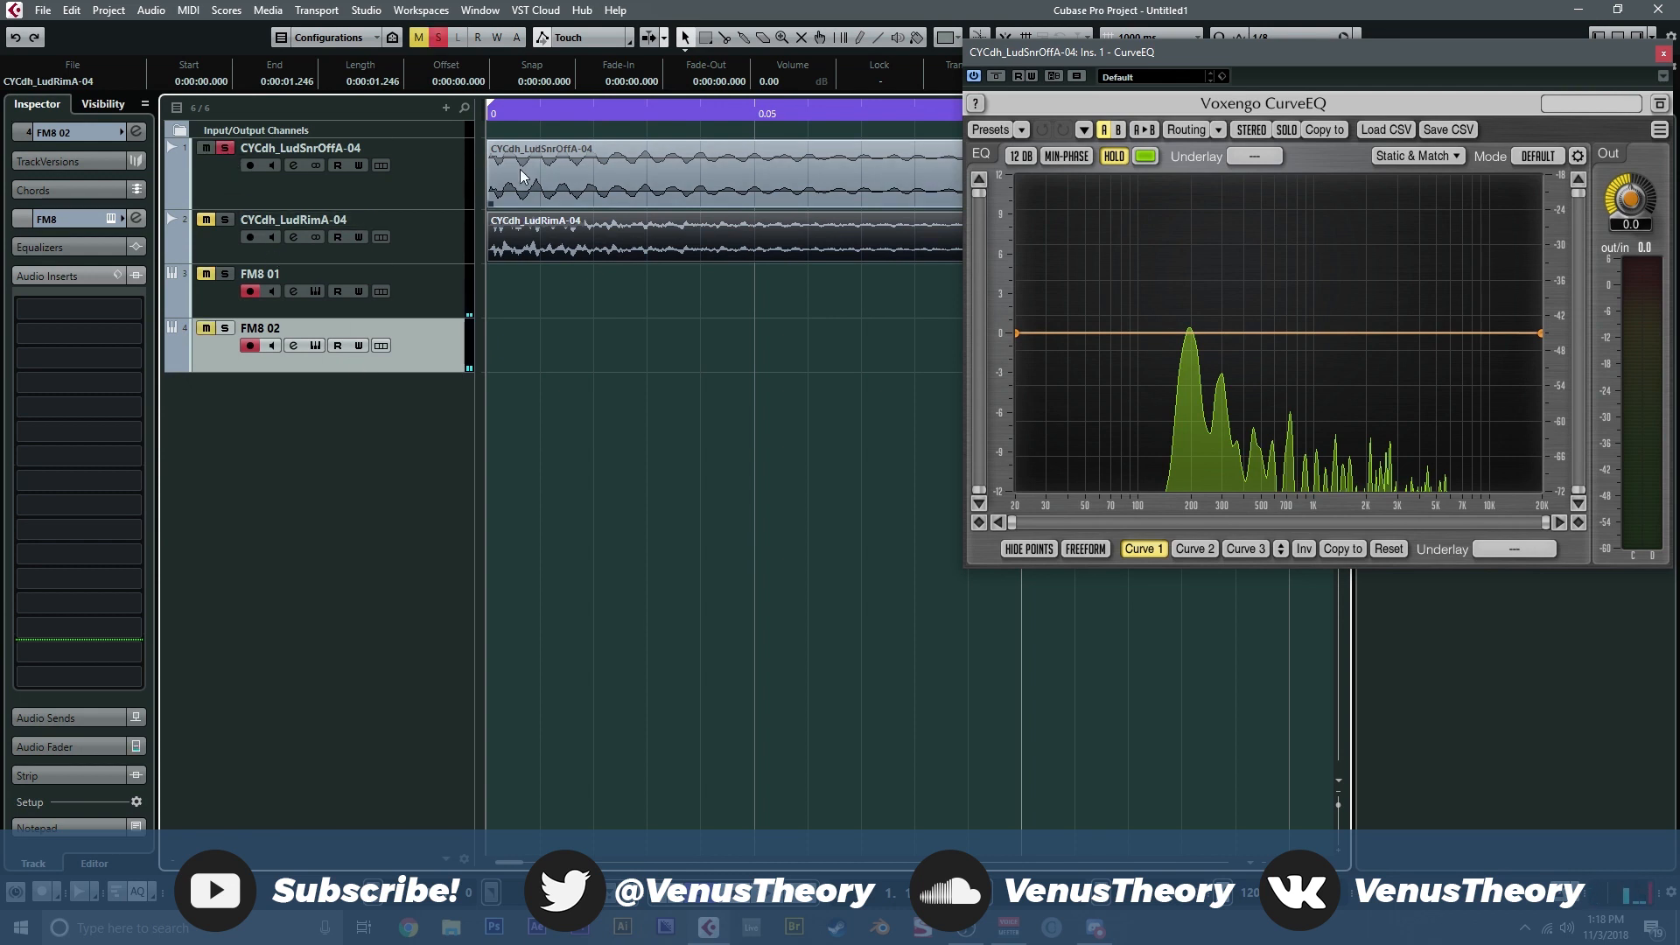
{"action": "left_click", "coordinate": [225, 149]}
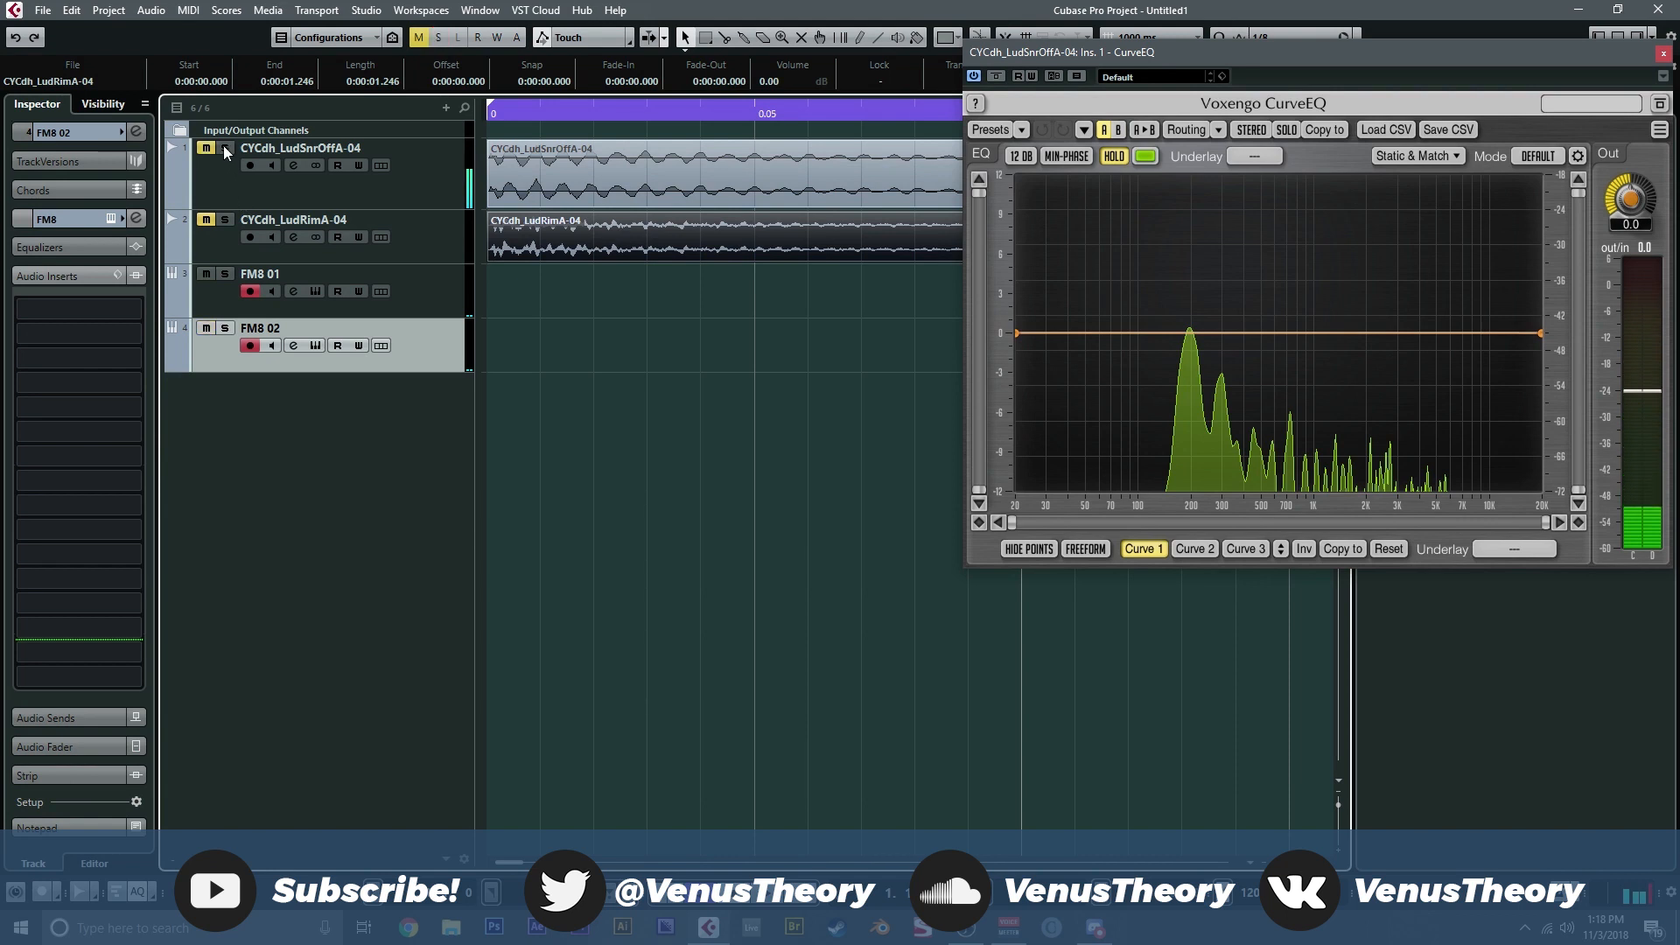
{"action": "left_click_drag", "start_coordinate": [1208, 60], "coordinate": [646, 70]}
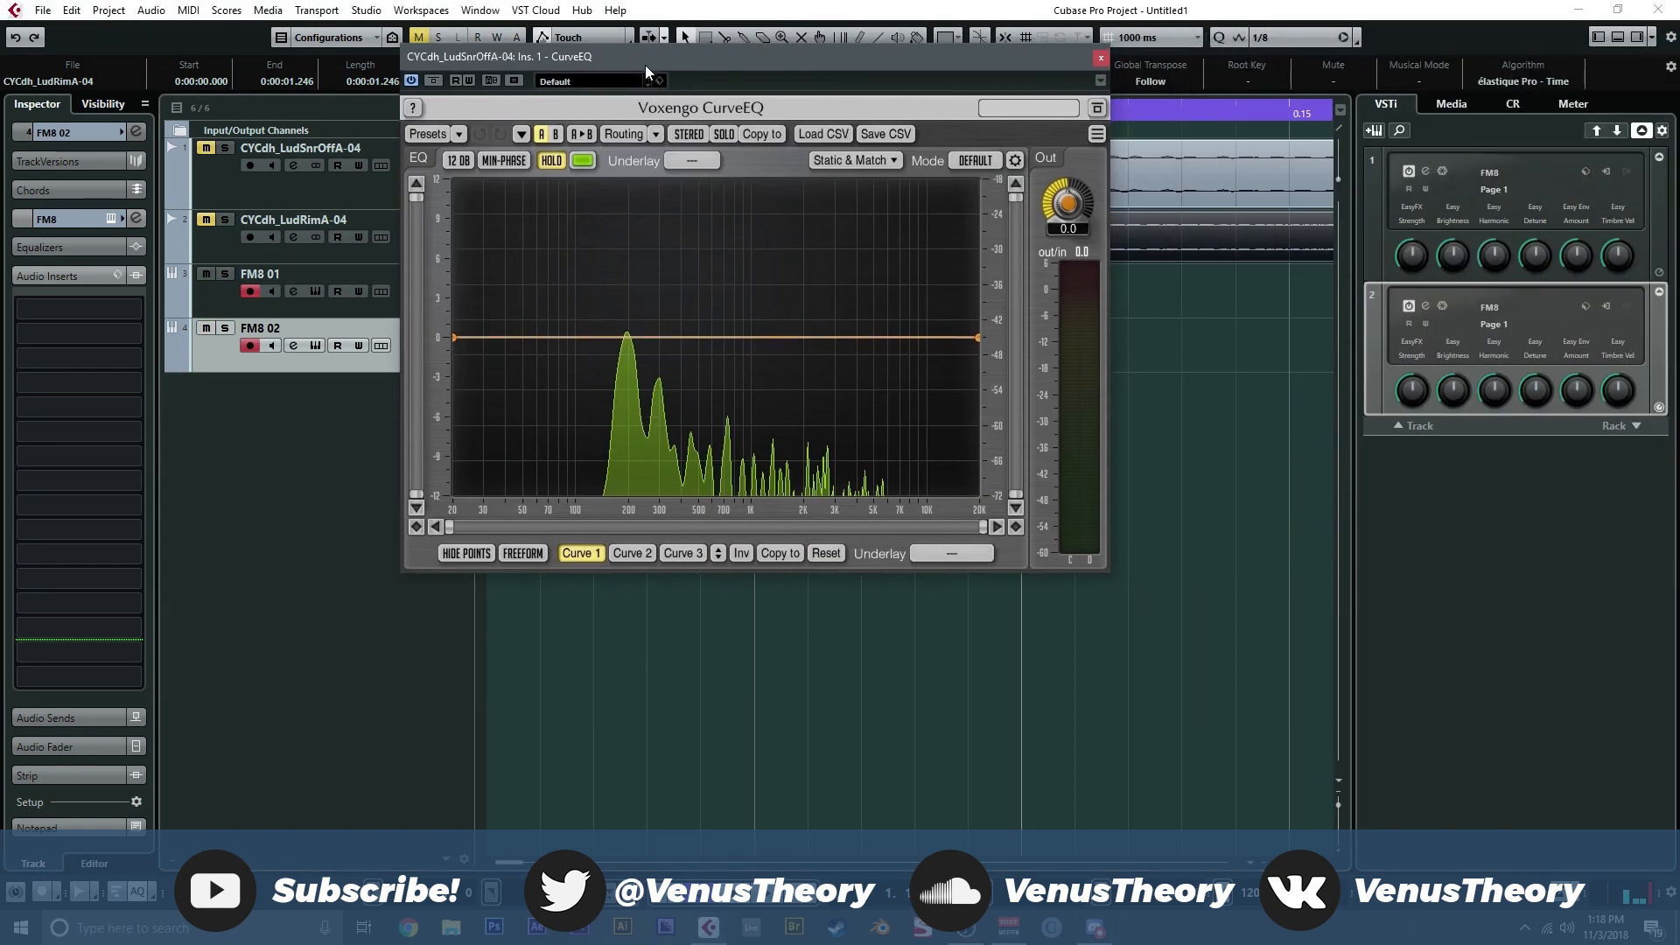
{"action": "left_click", "coordinate": [1101, 60]}
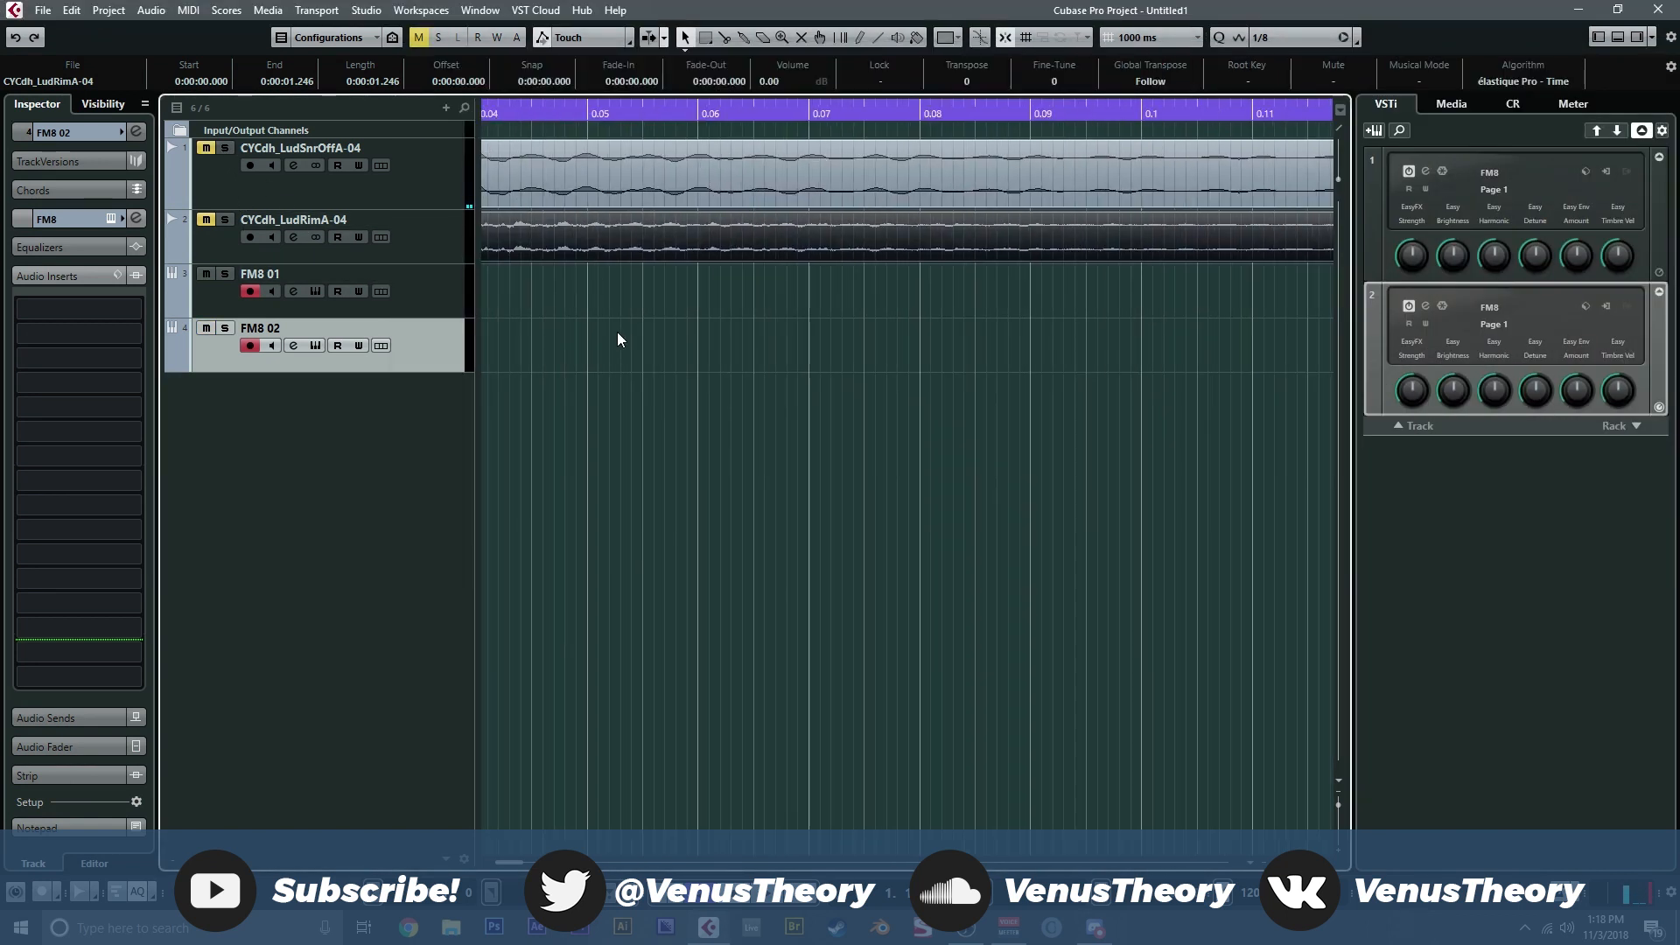
Step: View the full length of both drum sample clips on the project timeline
{"action": "key", "text": "h"}
{"action": "key", "text": "h"}
{"action": "key", "text": "h"}
{"action": "key", "text": "h"}
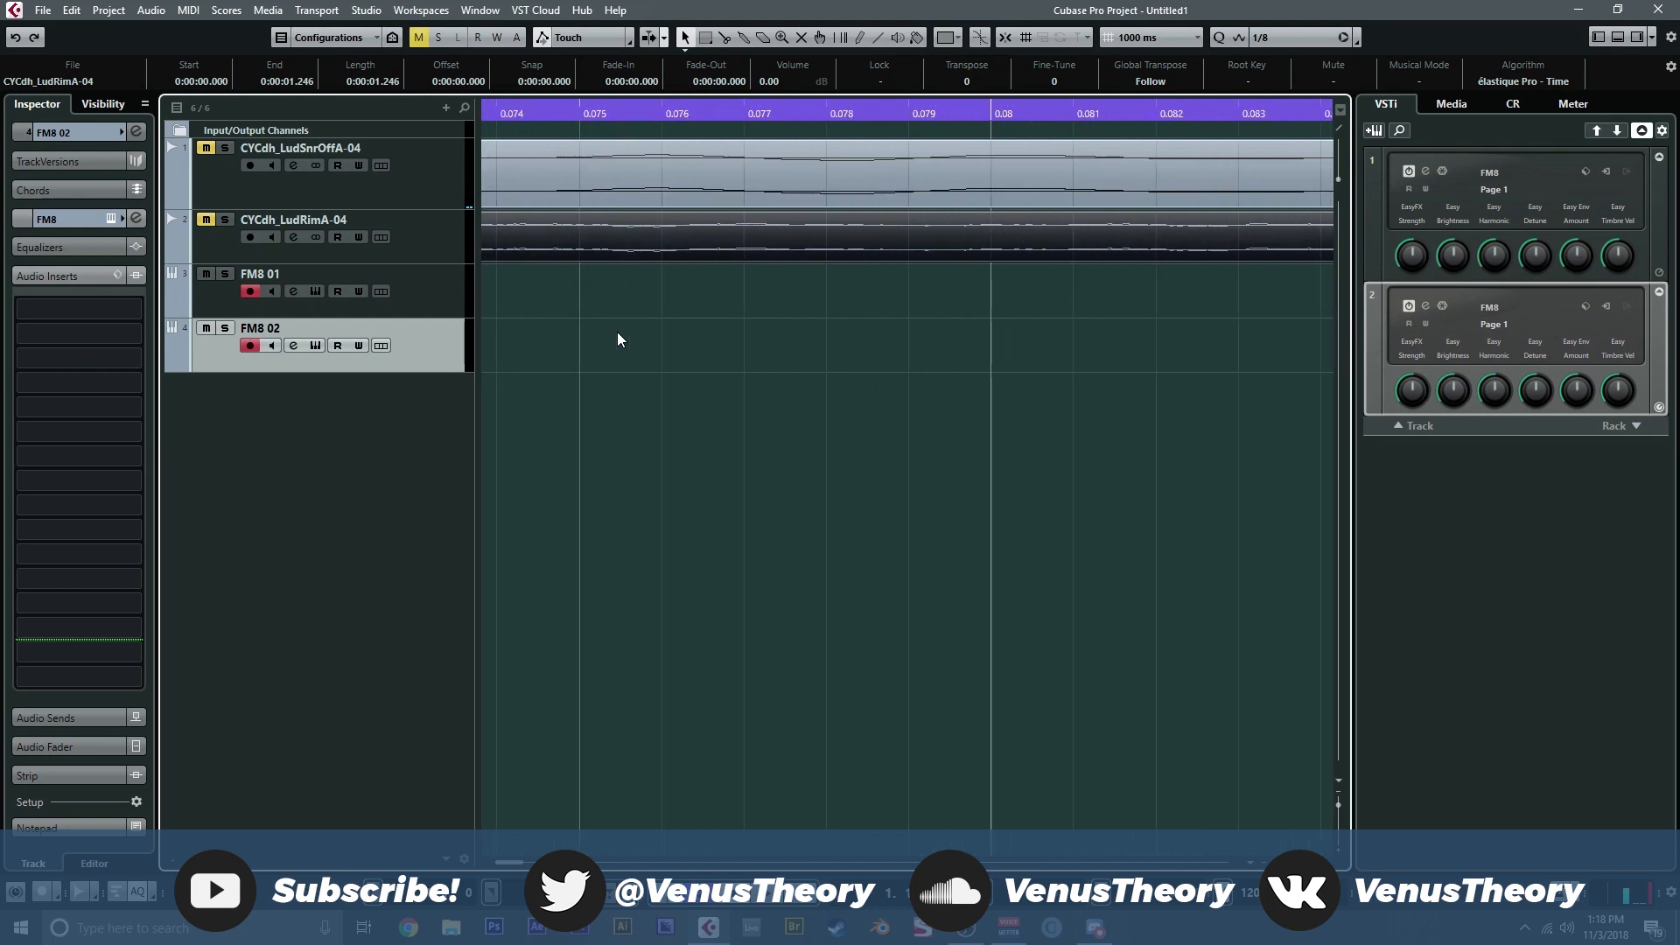
{"action": "key", "text": "g"}
{"action": "key", "text": "g"}
{"action": "key", "text": "g"}
{"action": "key", "text": "g"}
{"action": "key", "text": "g"}
{"action": "key", "text": "g"}
{"action": "key", "text": "g"}
{"action": "key", "text": "g"}
{"action": "key", "text": "g"}
{"action": "key", "text": "g"}
{"action": "key", "text": "g"}
{"action": "key", "text": "g"}
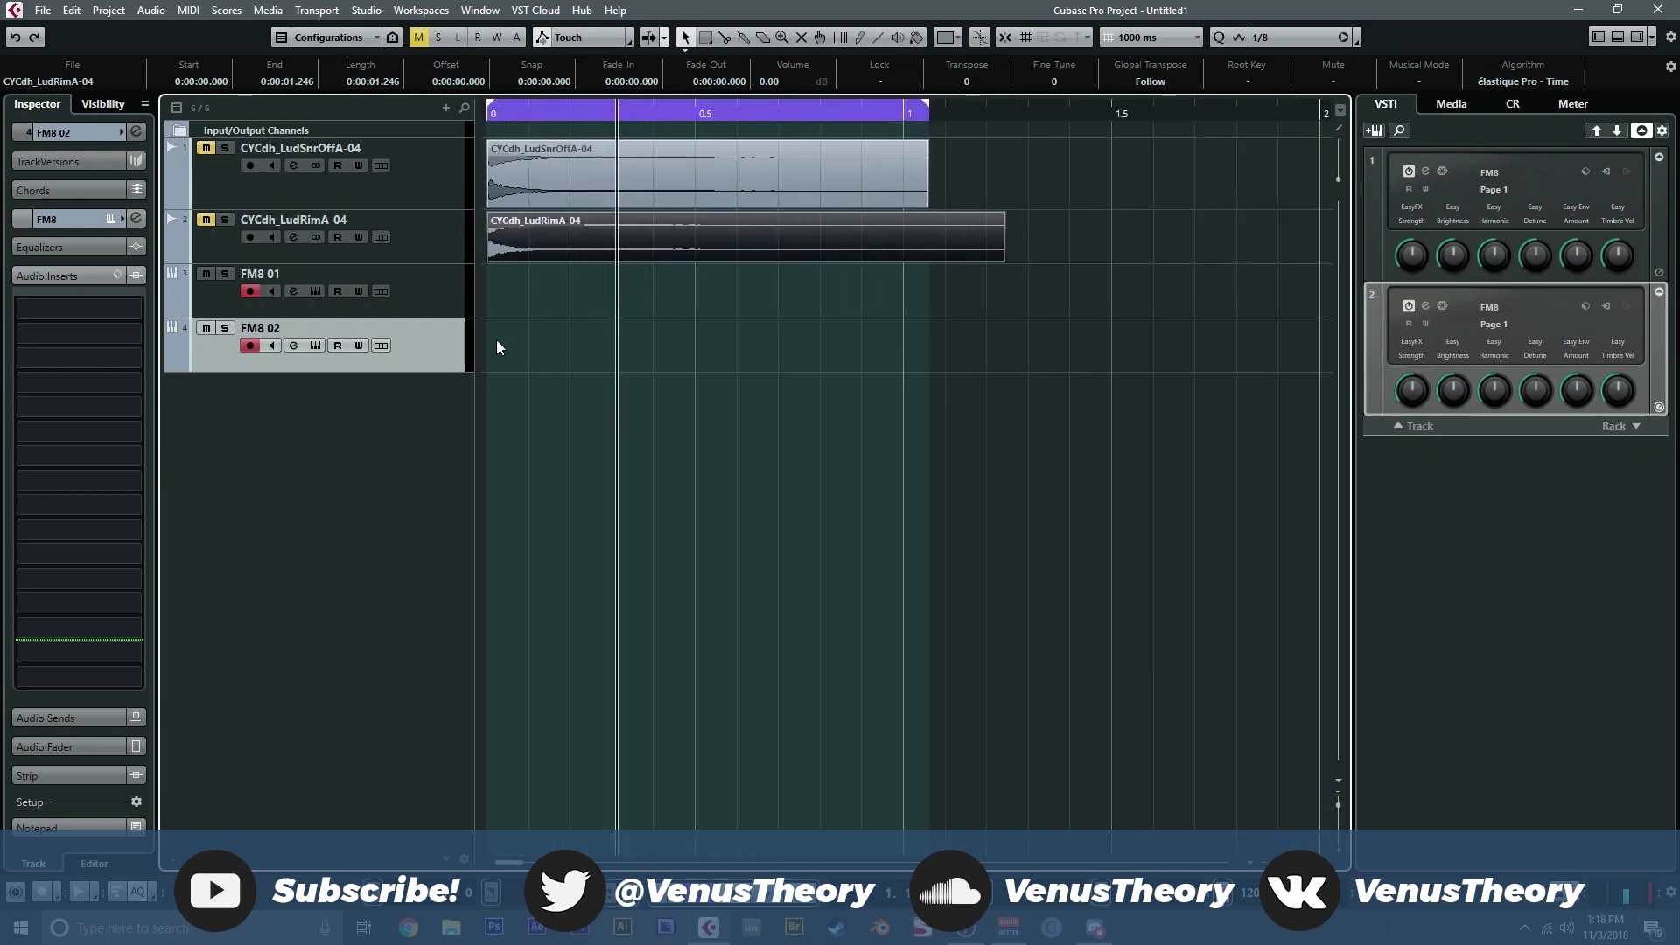
Step: Add another instrument track using FM8 and reposition its plug-in window to uncover the track list
{"action": "right_click", "coordinate": [457, 377]}
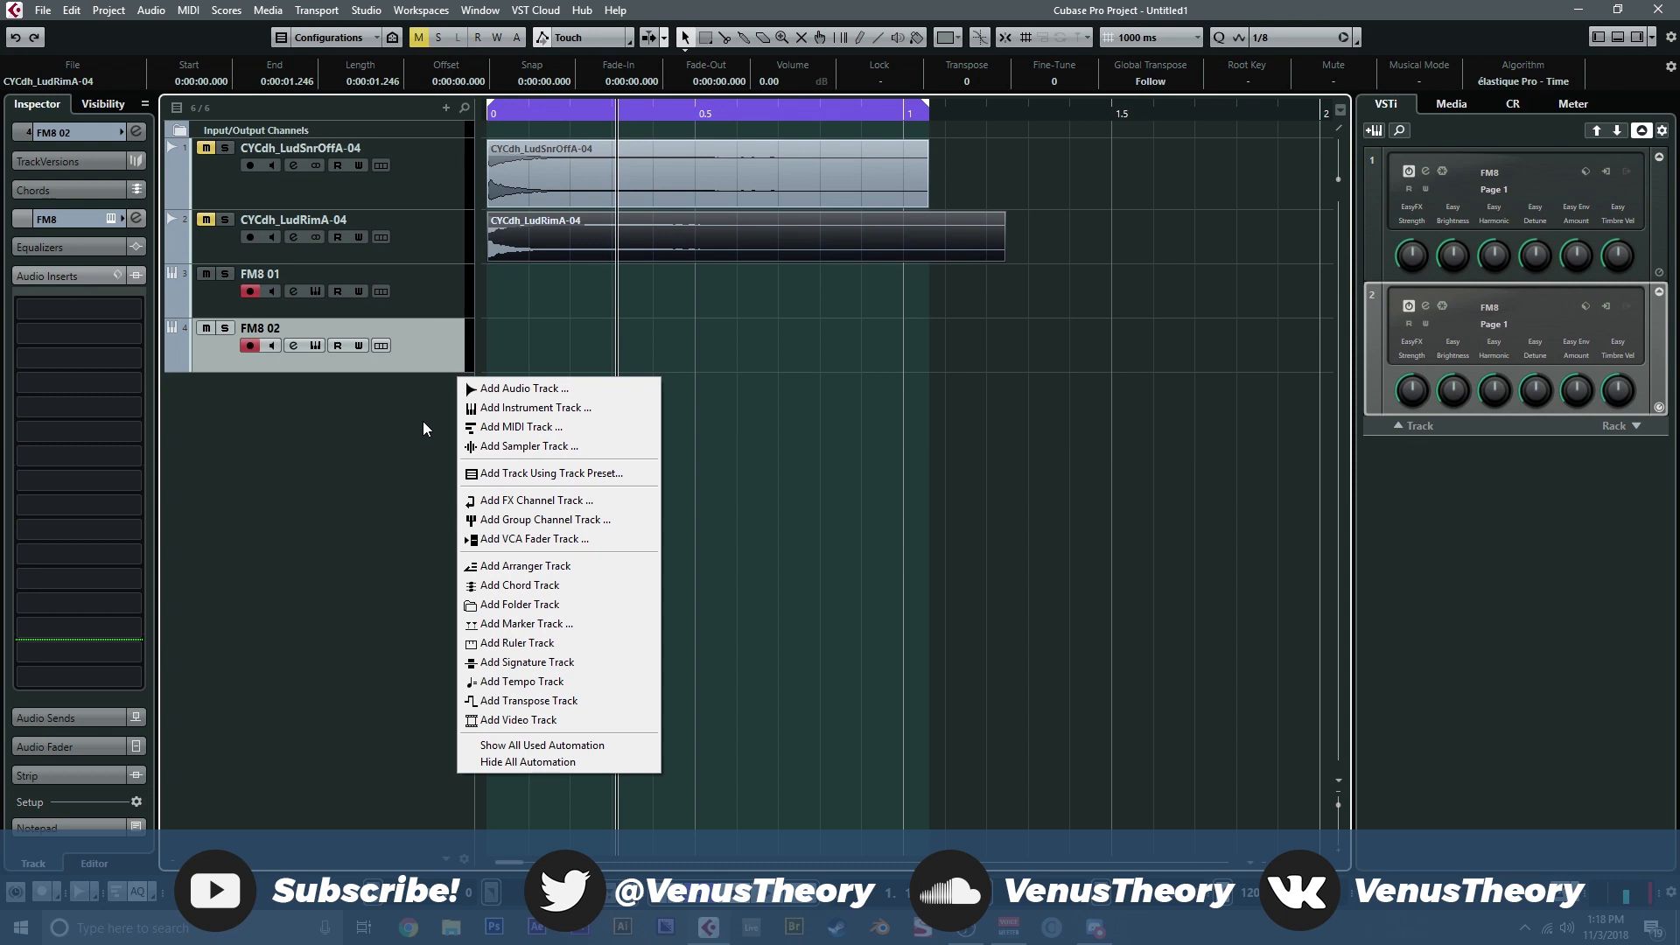
{"action": "left_click", "coordinate": [484, 409]}
{"action": "left_click", "coordinate": [663, 374]}
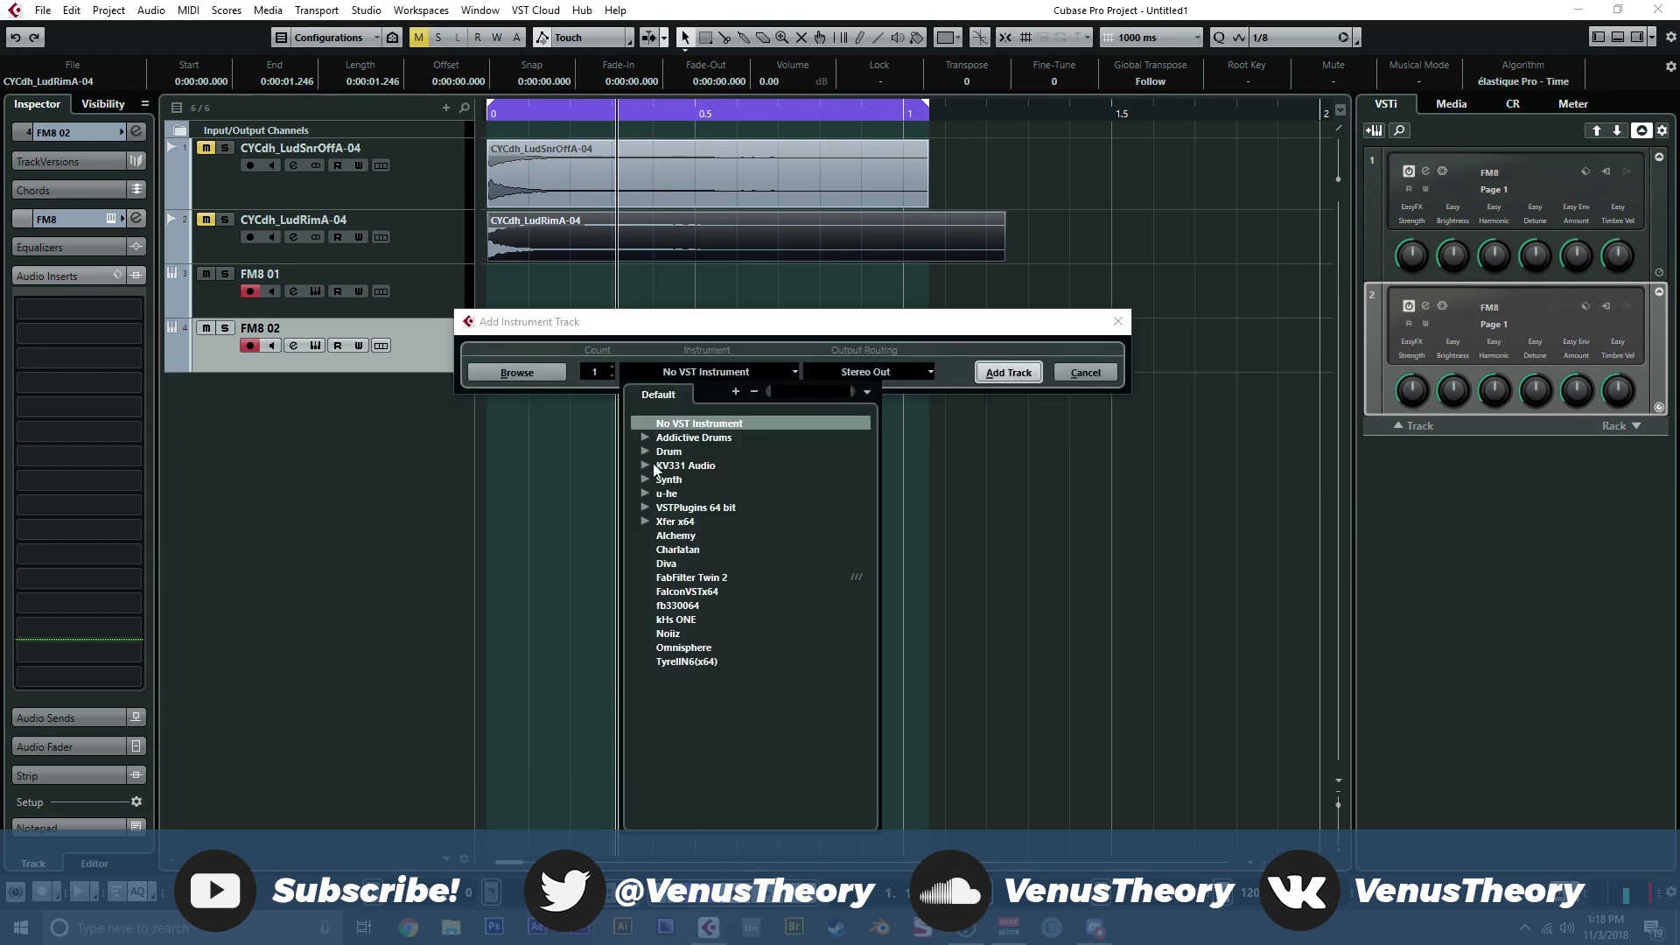
{"action": "left_click", "coordinate": [644, 508]}
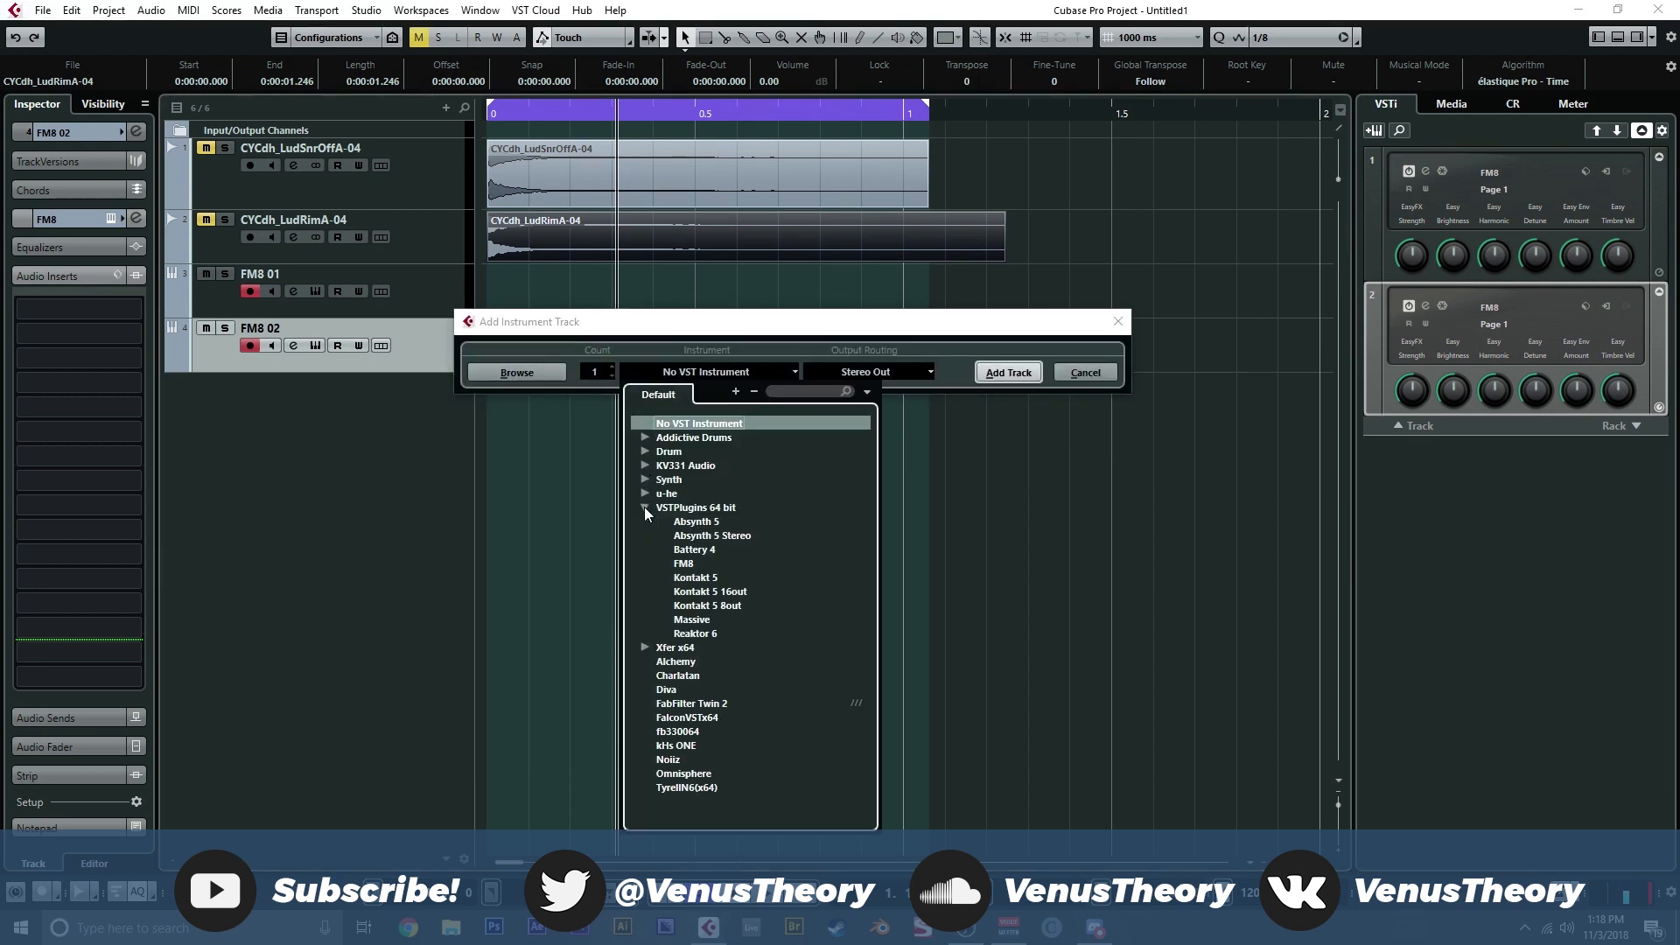
{"action": "left_click", "coordinate": [709, 561]}
{"action": "left_click", "coordinate": [1008, 373]}
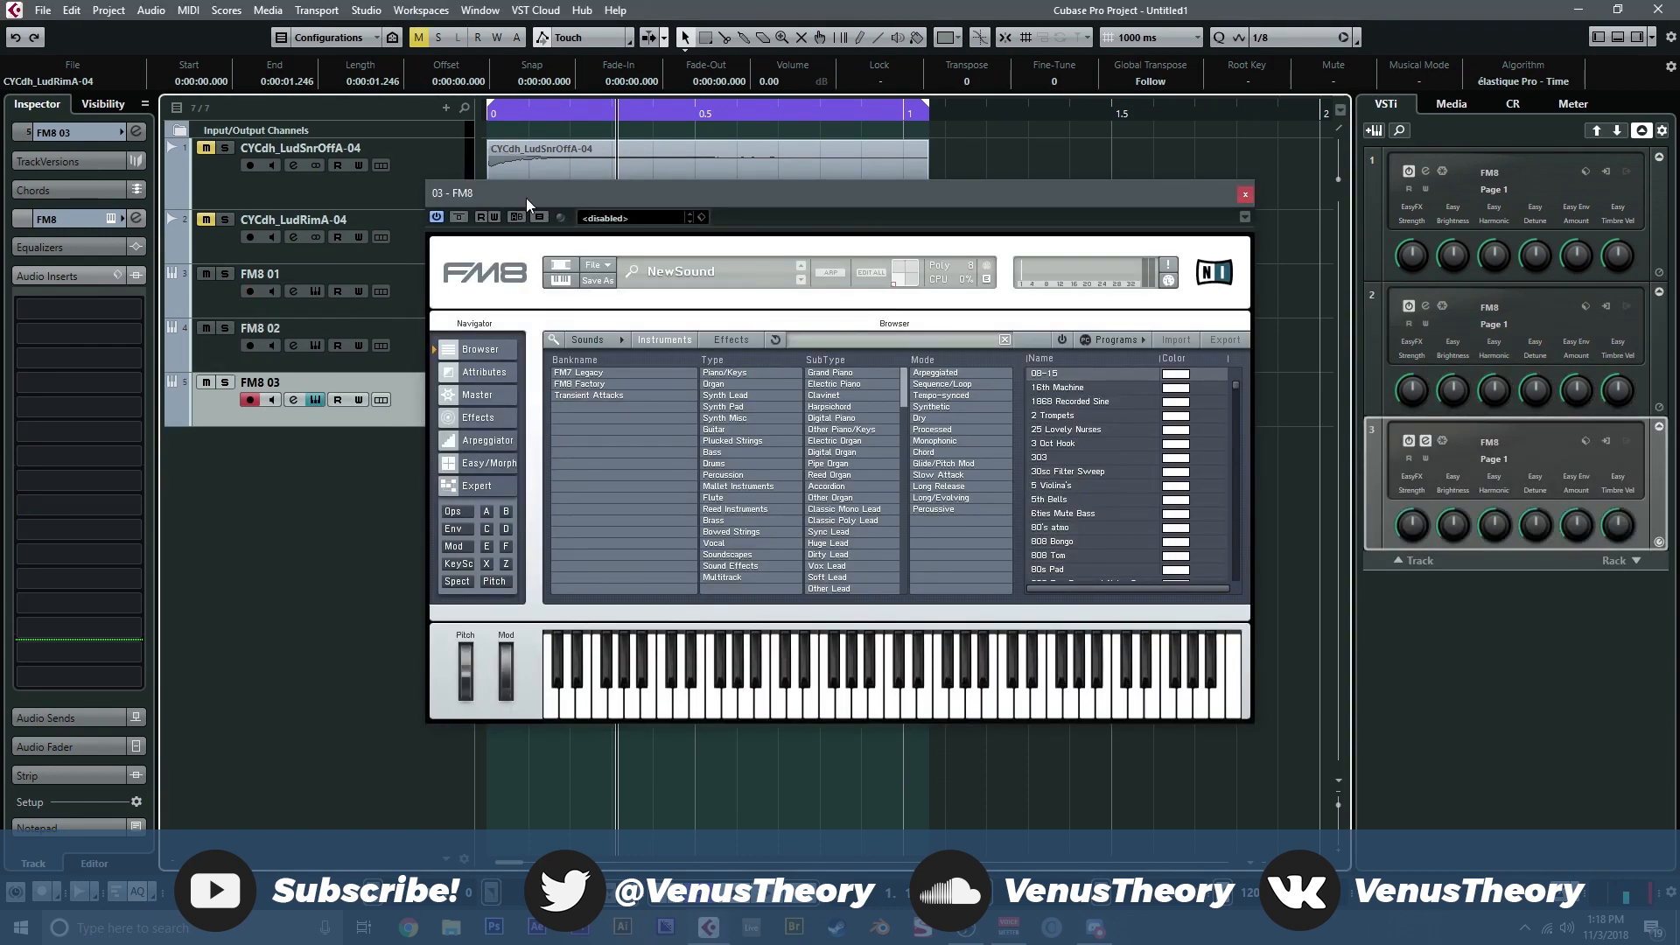
{"action": "left_click_drag", "start_coordinate": [498, 197], "coordinate": [739, 240]}
Step: Enlarge the CYCdh_LudRimA-04 track, shrink CYCdh_LudSnrOffA-04, and examine the first 0.03 seconds of the rim sample's waveform
{"action": "left_click", "coordinate": [407, 253]}
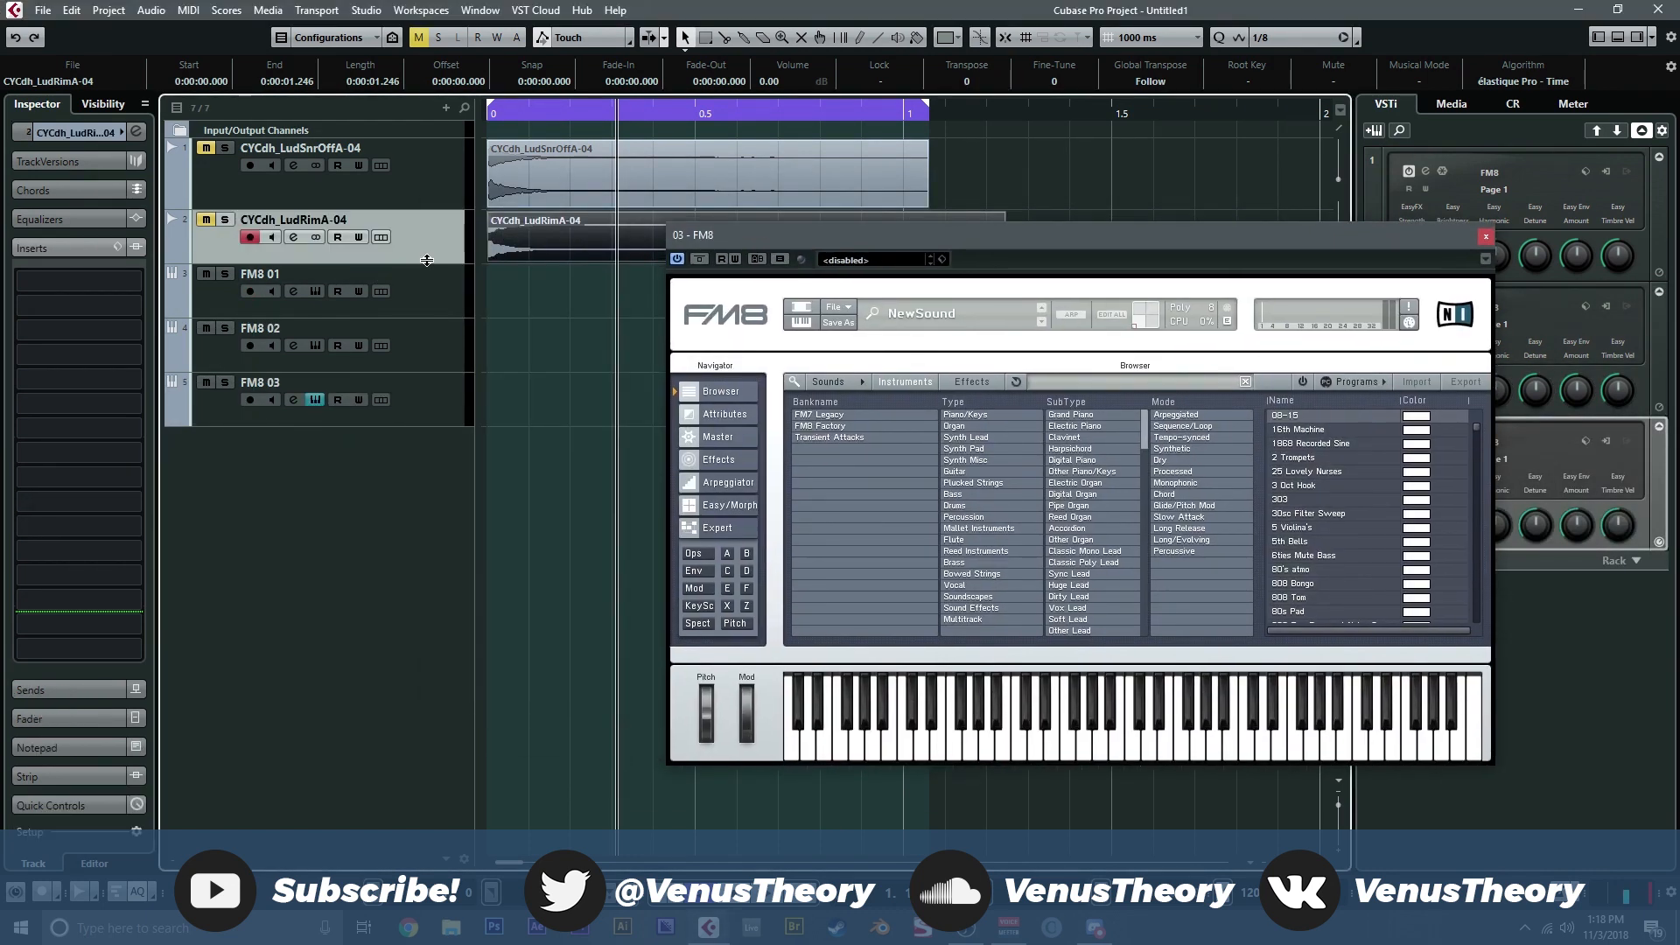
{"action": "left_click_drag", "start_coordinate": [426, 260], "coordinate": [415, 437]}
{"action": "left_click", "coordinate": [420, 205]}
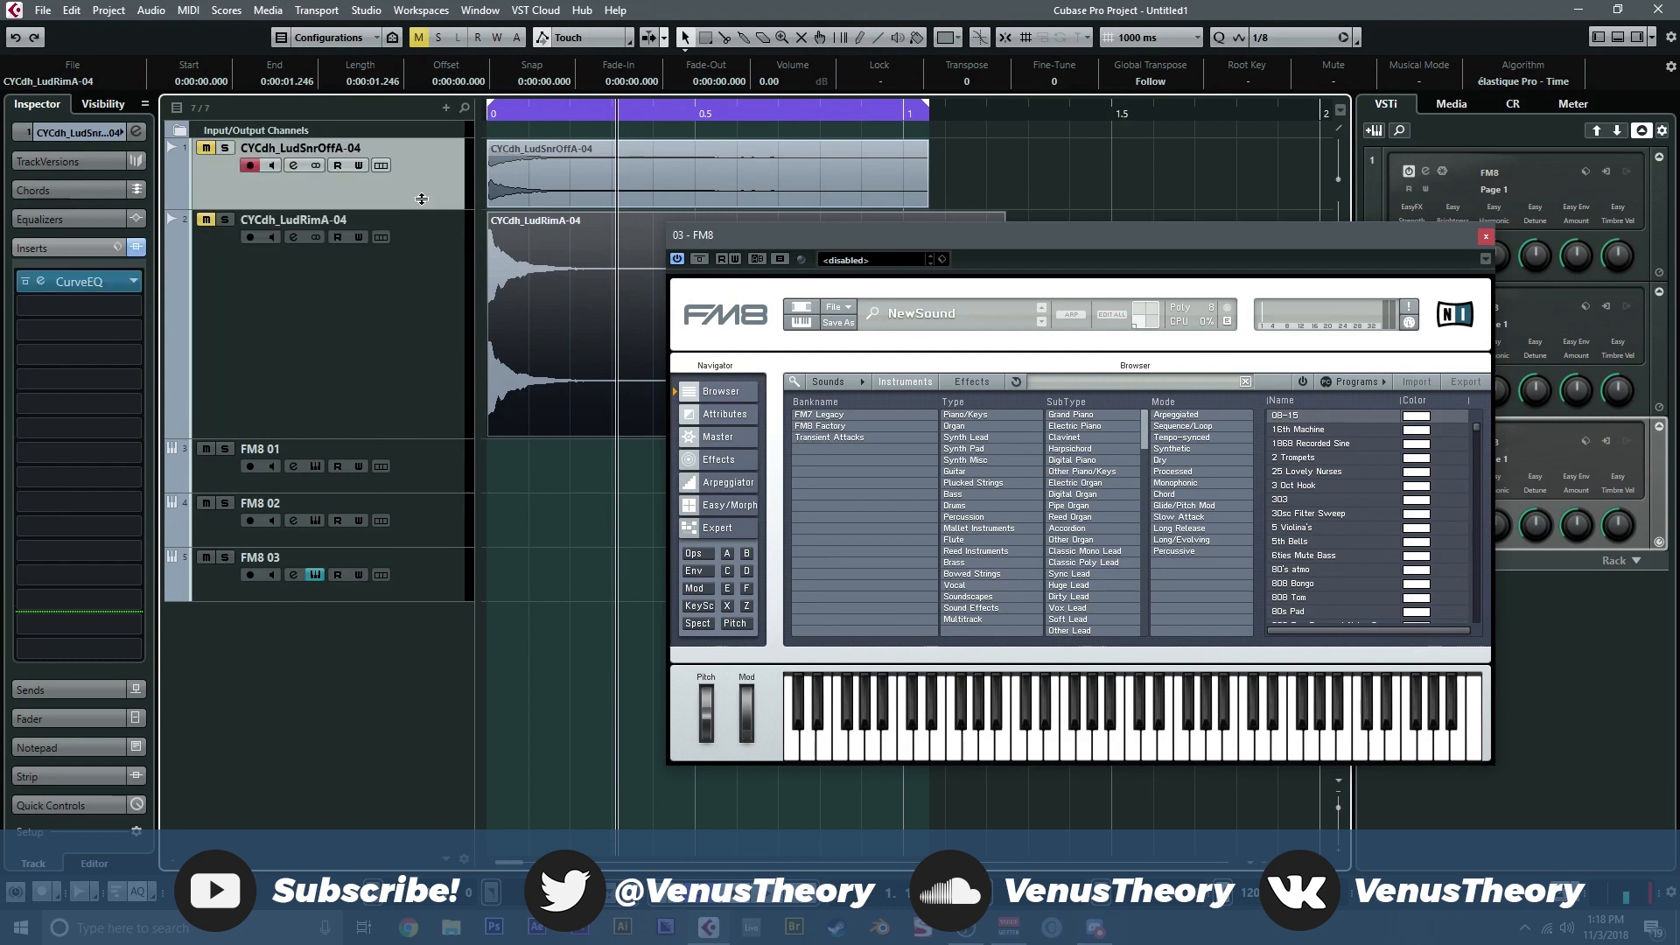
{"action": "left_click_drag", "start_coordinate": [420, 210], "coordinate": [426, 158]}
{"action": "key", "text": "h"}
{"action": "key", "text": "h"}
{"action": "key", "text": "h"}
{"action": "key", "text": "h"}
{"action": "key", "text": "h"}
{"action": "key", "text": "h"}
{"action": "key", "text": "h"}
{"action": "key", "text": "h"}
{"action": "key", "text": "h"}
{"action": "key", "text": "h"}
{"action": "key", "text": "h"}
{"action": "key", "text": "h"}
{"action": "key", "text": "h"}
{"action": "key", "text": "h"}
{"action": "key", "text": "h"}
{"action": "key", "text": "h"}
{"action": "key", "text": "h"}
{"action": "key", "text": "h"}
{"action": "key", "text": "h"}
{"action": "key", "text": "h"}
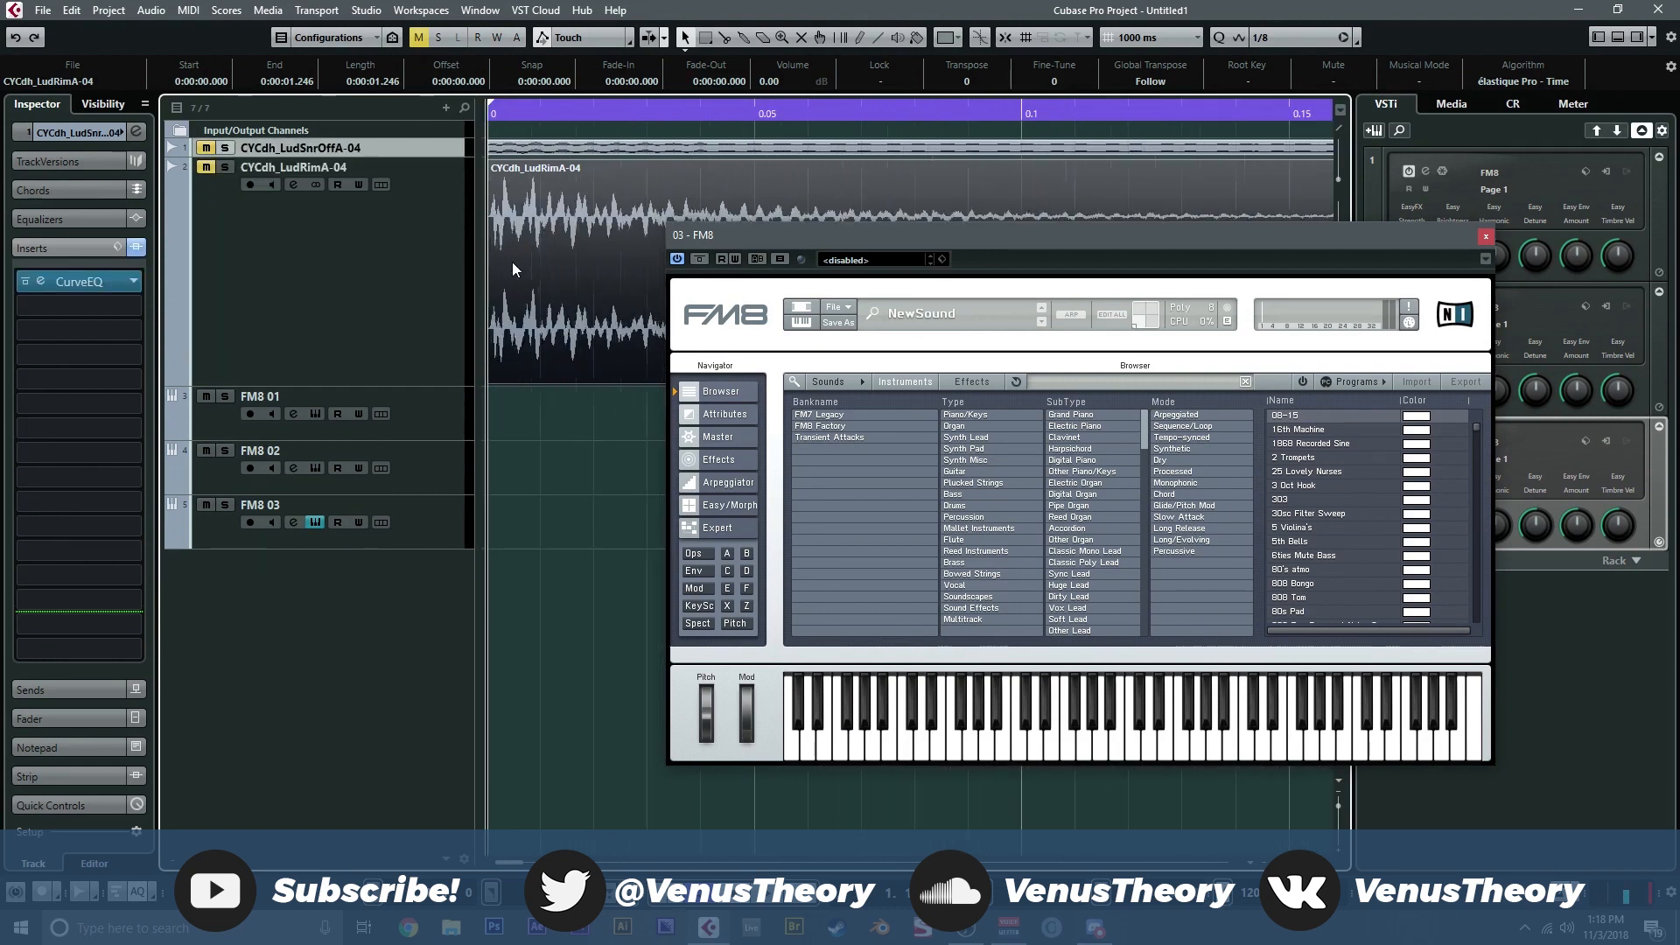
{"action": "key", "text": "g"}
{"action": "key", "text": "g"}
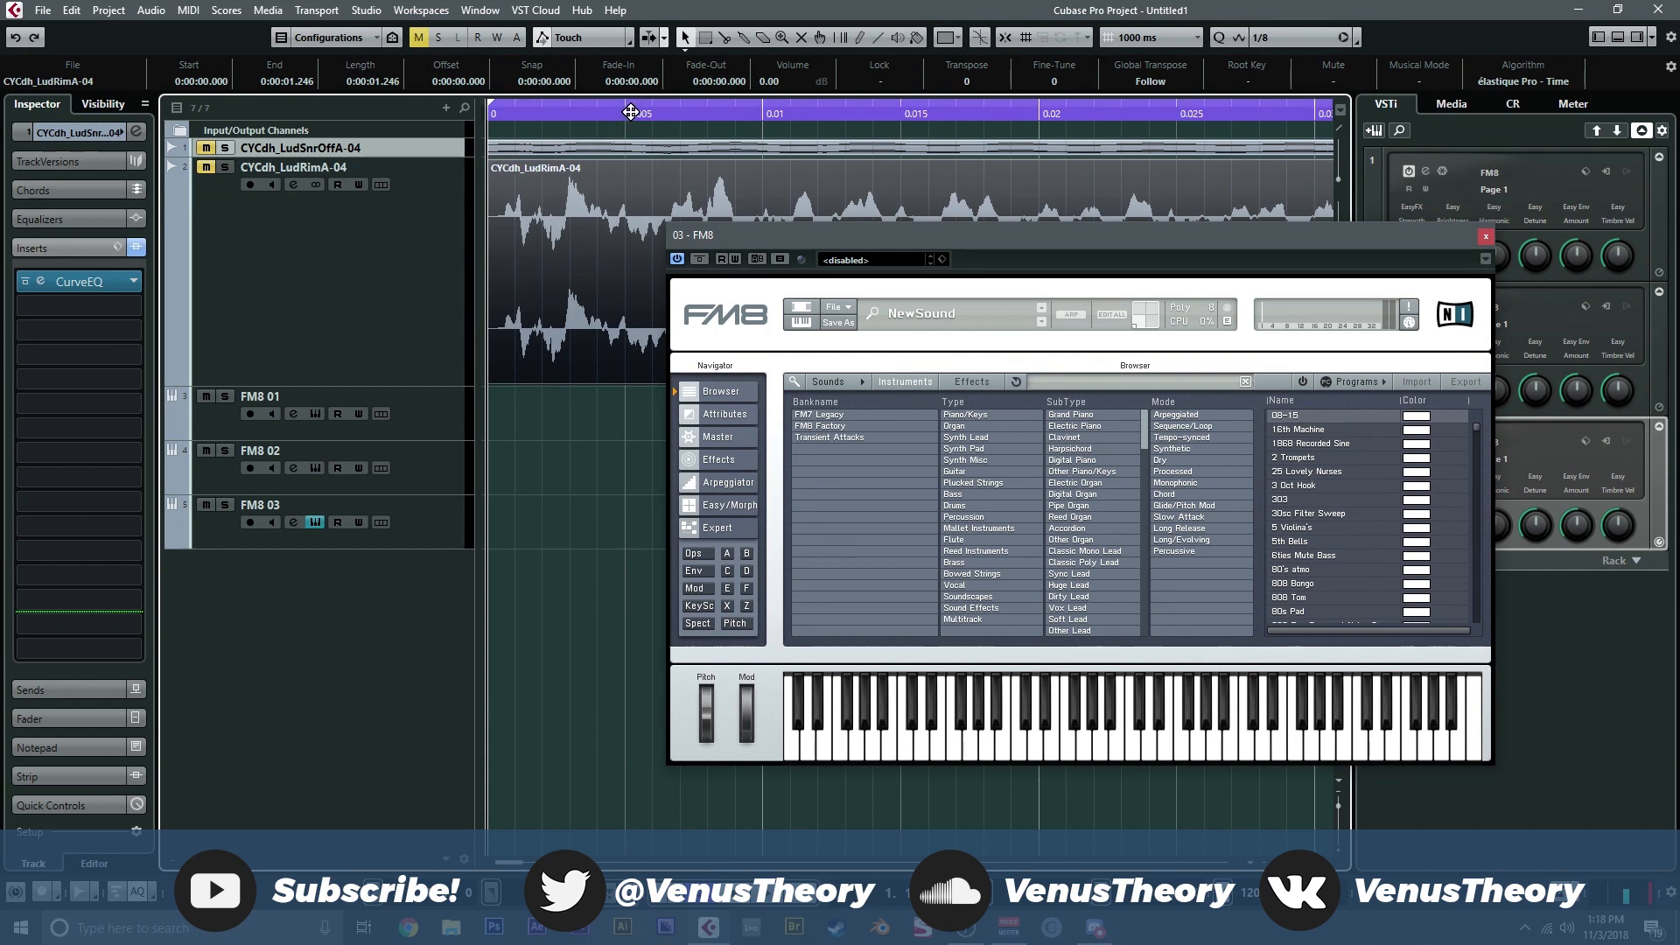
Step: In the FM8 03 patch, set operator E's waveform to Short Tristate and F's to 1+3, and audition several notes
{"action": "left_click", "coordinate": [446, 529]}
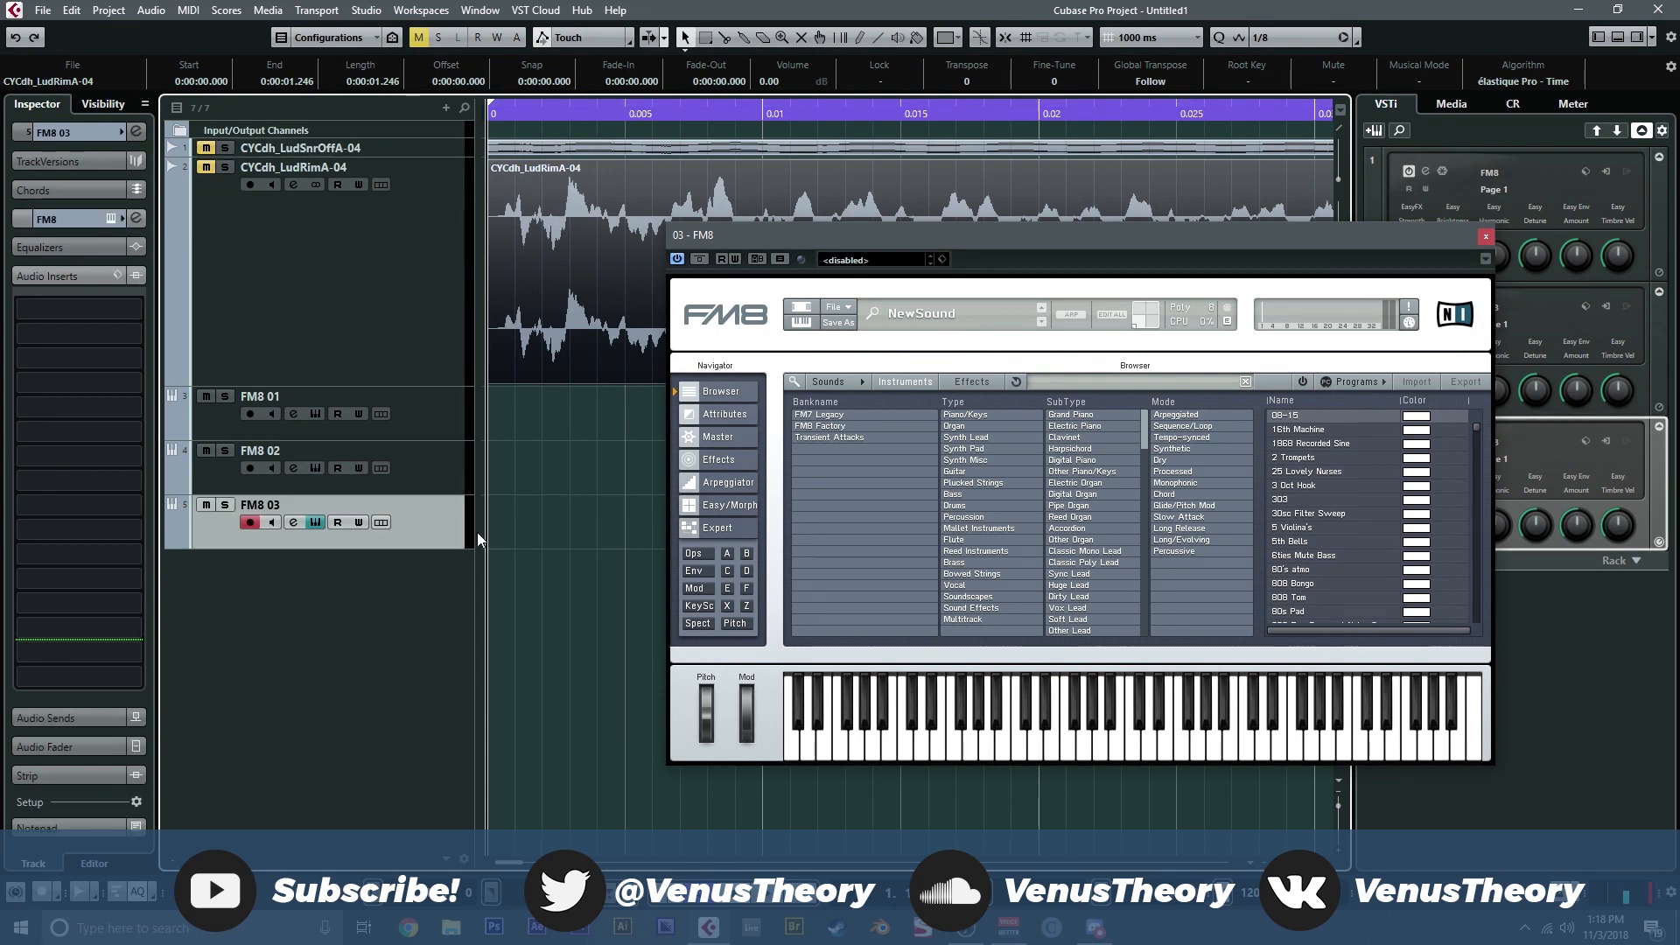
{"action": "left_click_drag", "start_coordinate": [897, 235], "coordinate": [394, 104]}
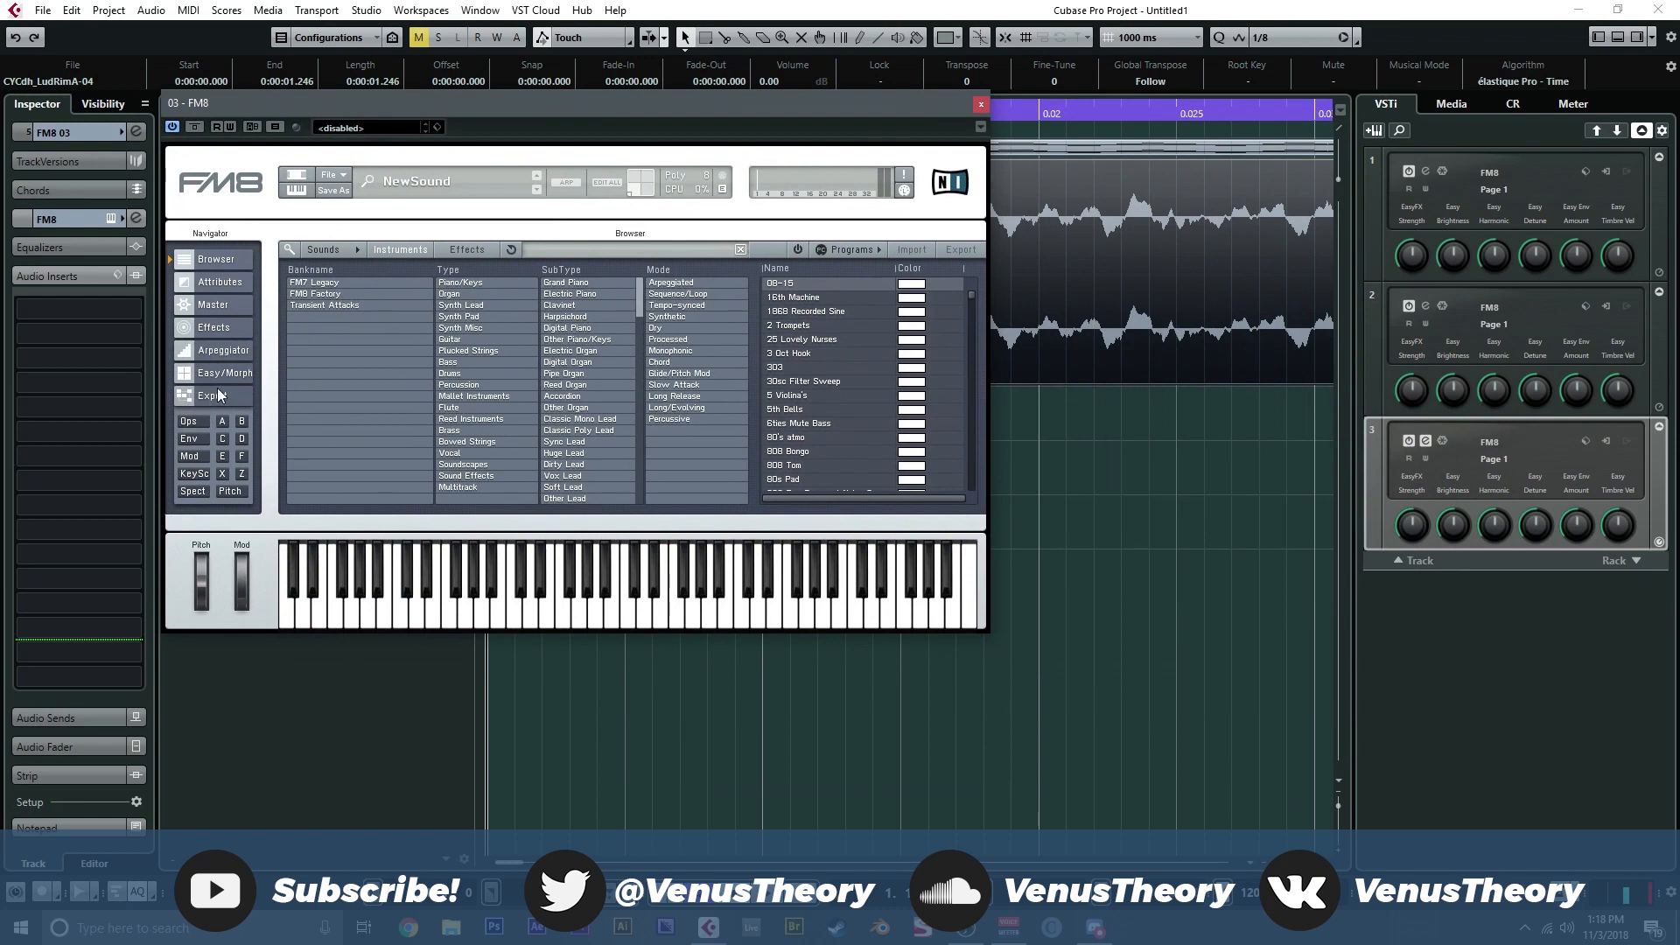
{"action": "left_click", "coordinate": [206, 423]}
{"action": "left_click_drag", "start_coordinate": [455, 430], "coordinate": [457, 377]}
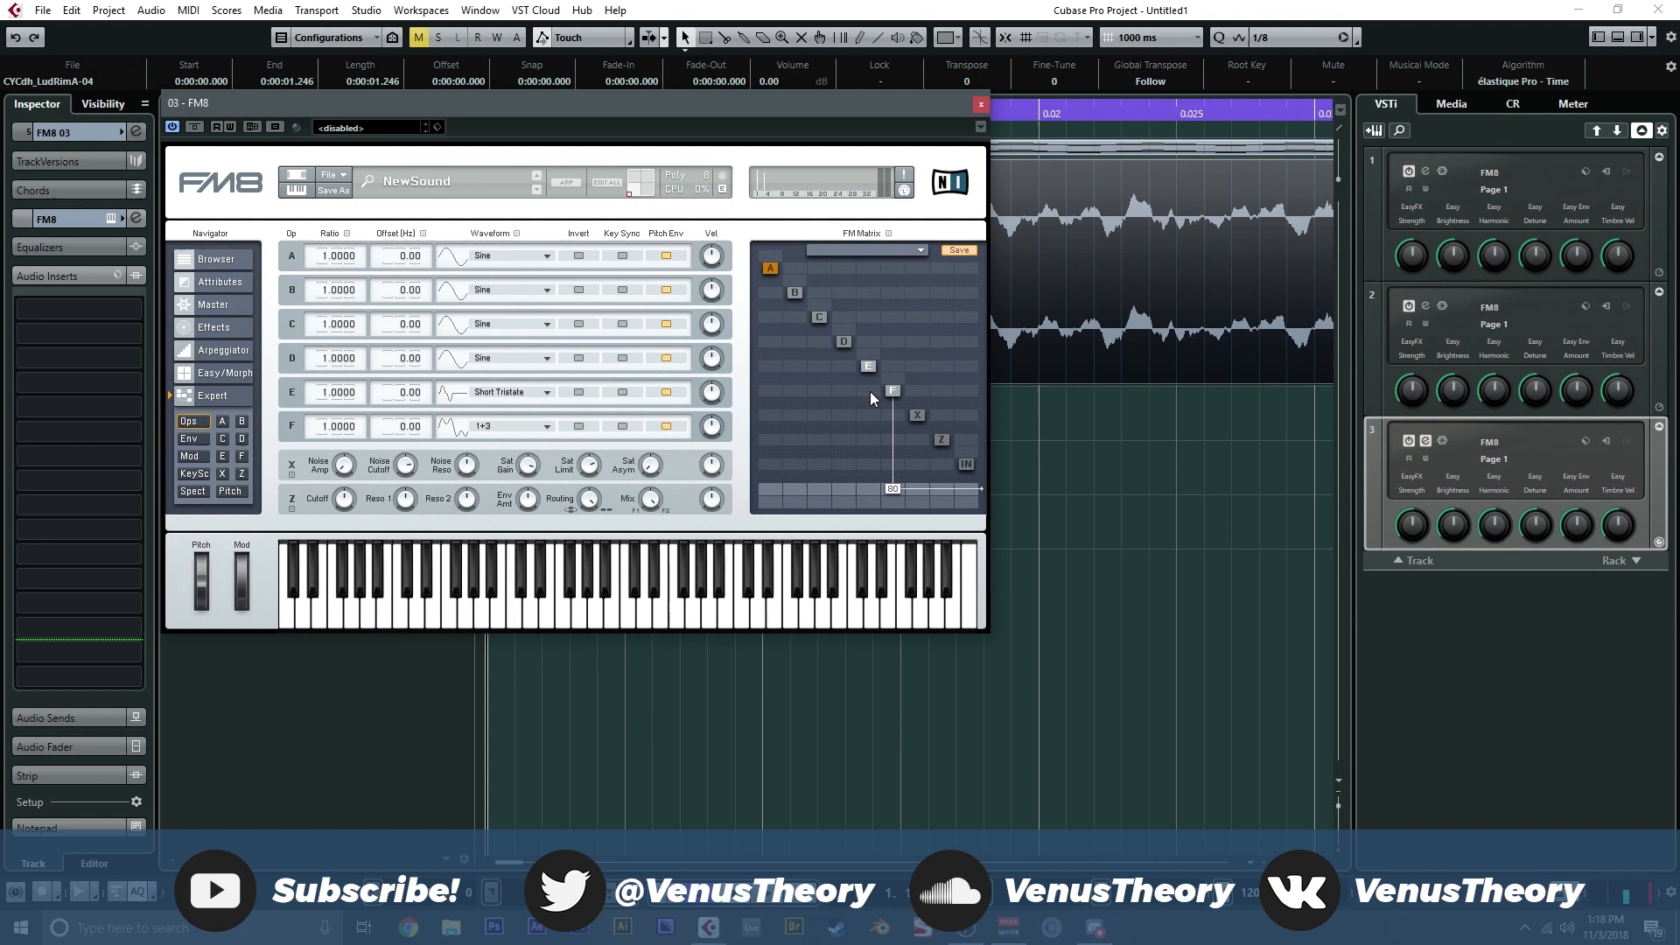
{"action": "left_click", "coordinate": [632, 589]}
{"action": "left_click", "coordinate": [548, 608]}
{"action": "left_click", "coordinate": [409, 587]}
Step: Set the ratios of operators E and F to 0 with offsets of 245 Hz and 86 Hz, then audition the patch
{"action": "left_click_drag", "start_coordinate": [334, 429], "coordinate": [323, 476]}
{"action": "left_click_drag", "start_coordinate": [324, 396], "coordinate": [398, 368]}
{"action": "left_click_drag", "start_coordinate": [403, 437], "coordinate": [407, 359]}
{"action": "left_click", "coordinate": [437, 590]}
{"action": "left_click", "coordinate": [553, 591]}
{"action": "left_click", "coordinate": [662, 592]}
{"action": "left_click", "coordinate": [541, 583]}
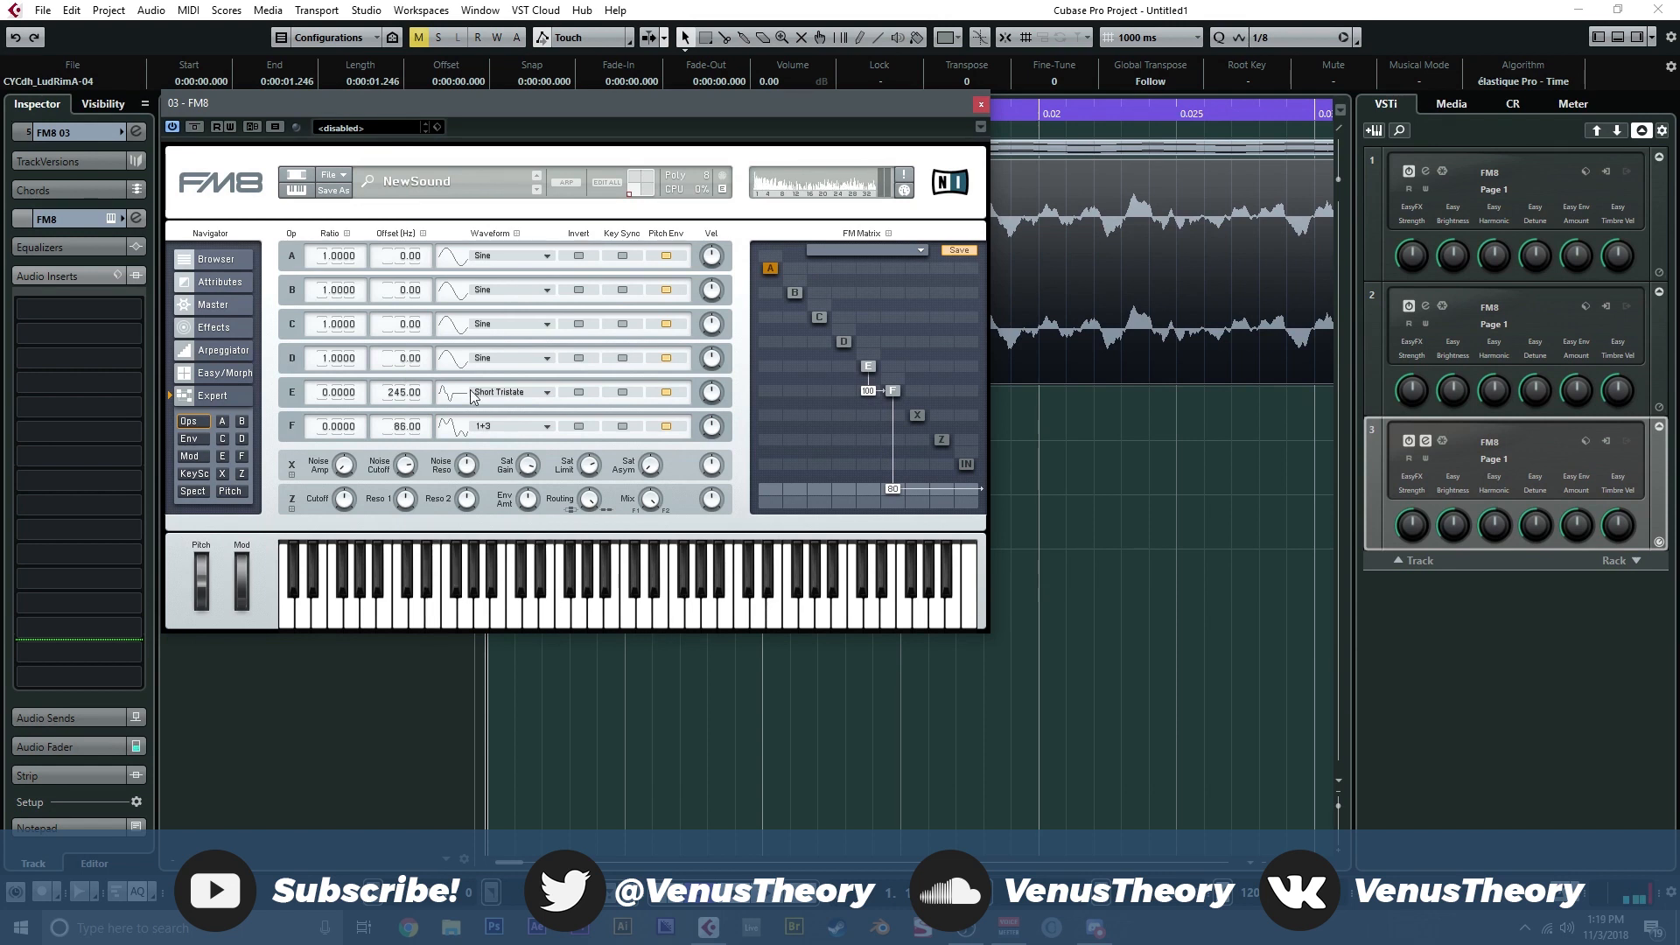
Step: Adjust operator E's frequency offset, set F's offset to 131 Hz, and audition the changes on low notes
{"action": "left_click_drag", "start_coordinate": [401, 392], "coordinate": [408, 341]}
{"action": "left_click", "coordinate": [454, 593]}
{"action": "left_click_drag", "start_coordinate": [399, 426], "coordinate": [399, 365]}
{"action": "left_click", "coordinate": [429, 600]}
{"action": "left_click_drag", "start_coordinate": [402, 426], "coordinate": [403, 448]}
{"action": "left_click", "coordinate": [407, 578]}
Step: Shape operator F's envelope into a decay of about 0.065 to zero level and raise its output to 100
{"action": "left_click", "coordinate": [892, 391]}
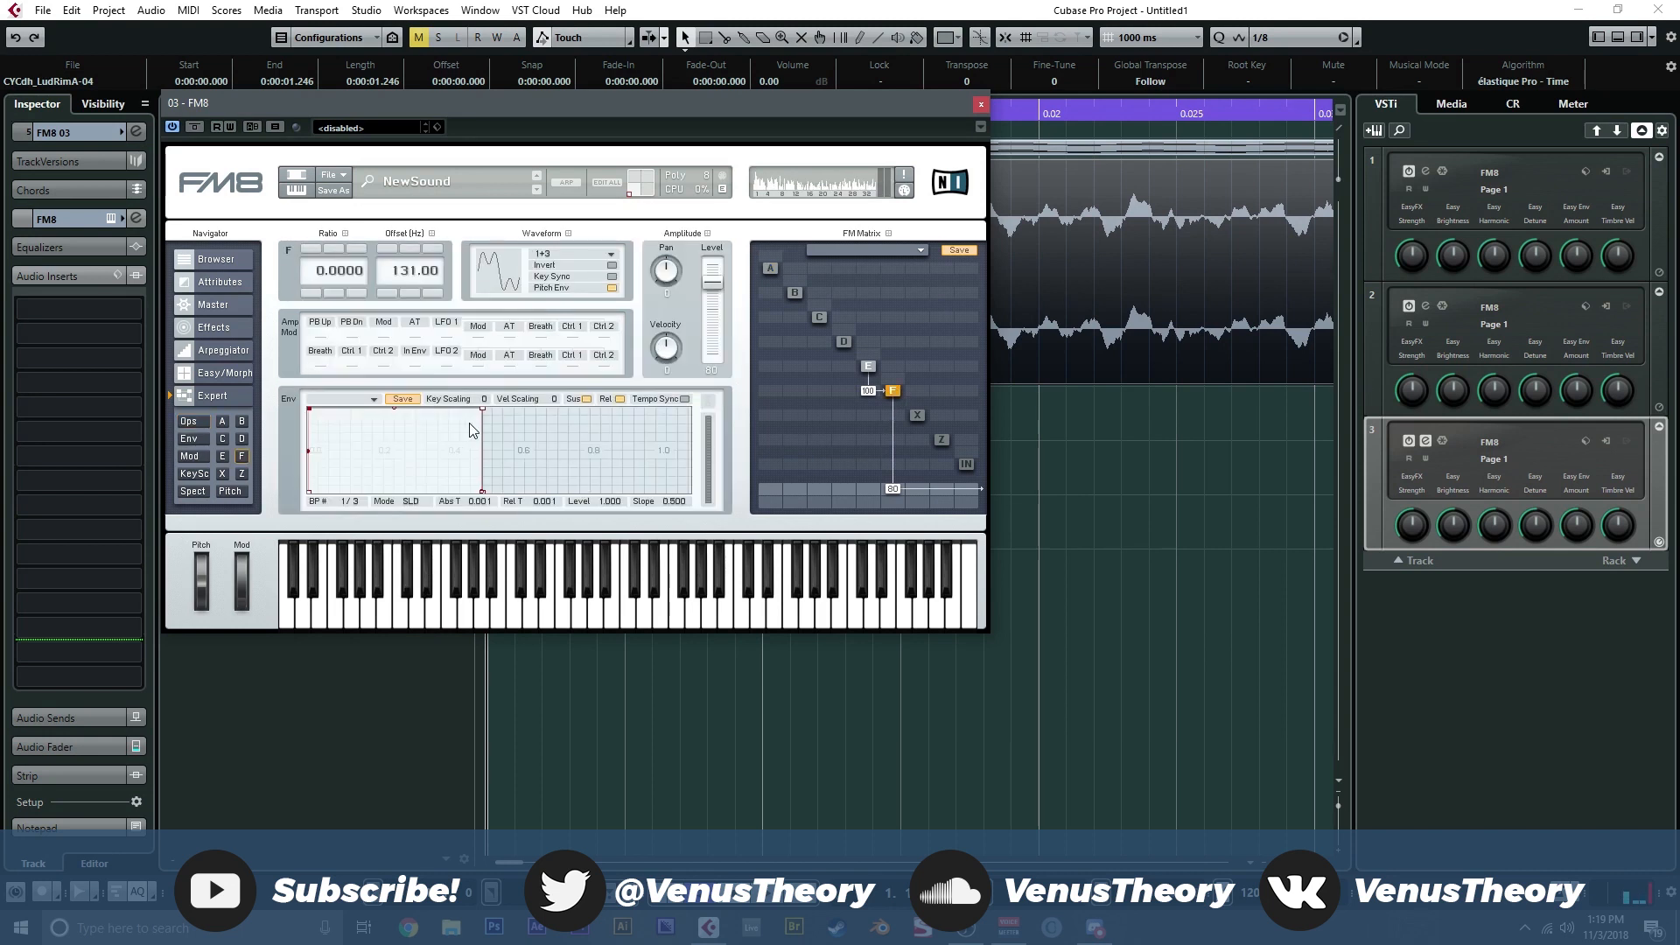
{"action": "left_click_drag", "start_coordinate": [480, 412], "coordinate": [337, 491]}
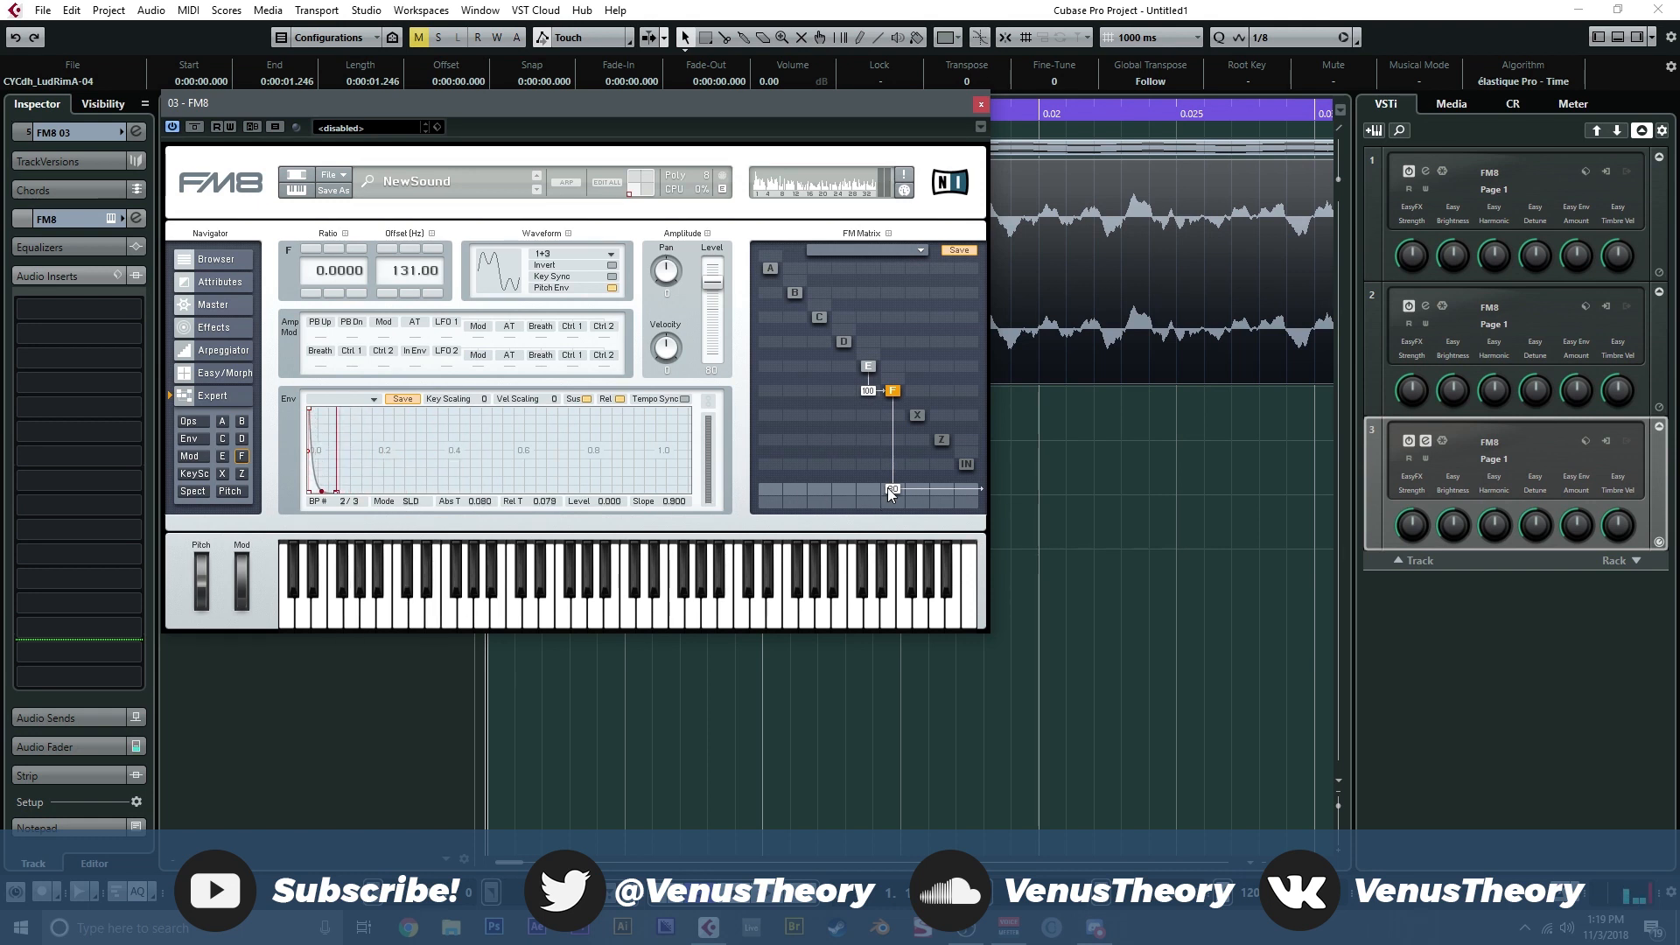
{"action": "left_click_drag", "start_coordinate": [892, 489], "coordinate": [837, 281]}
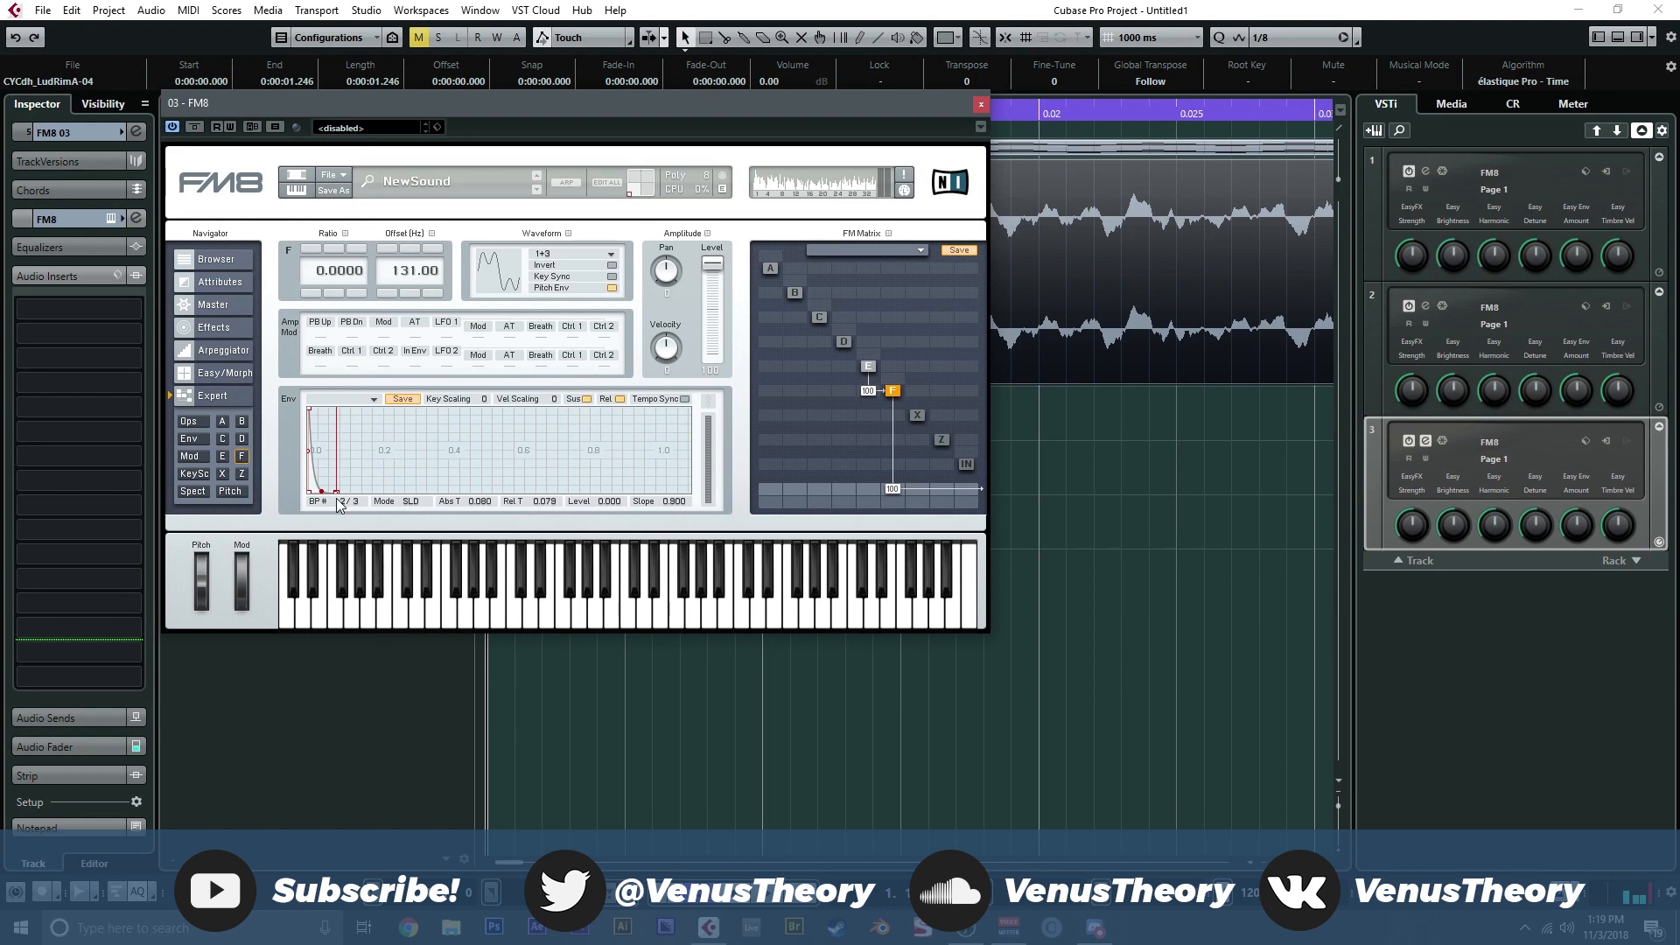
{"action": "left_click_drag", "start_coordinate": [337, 494], "coordinate": [332, 498]}
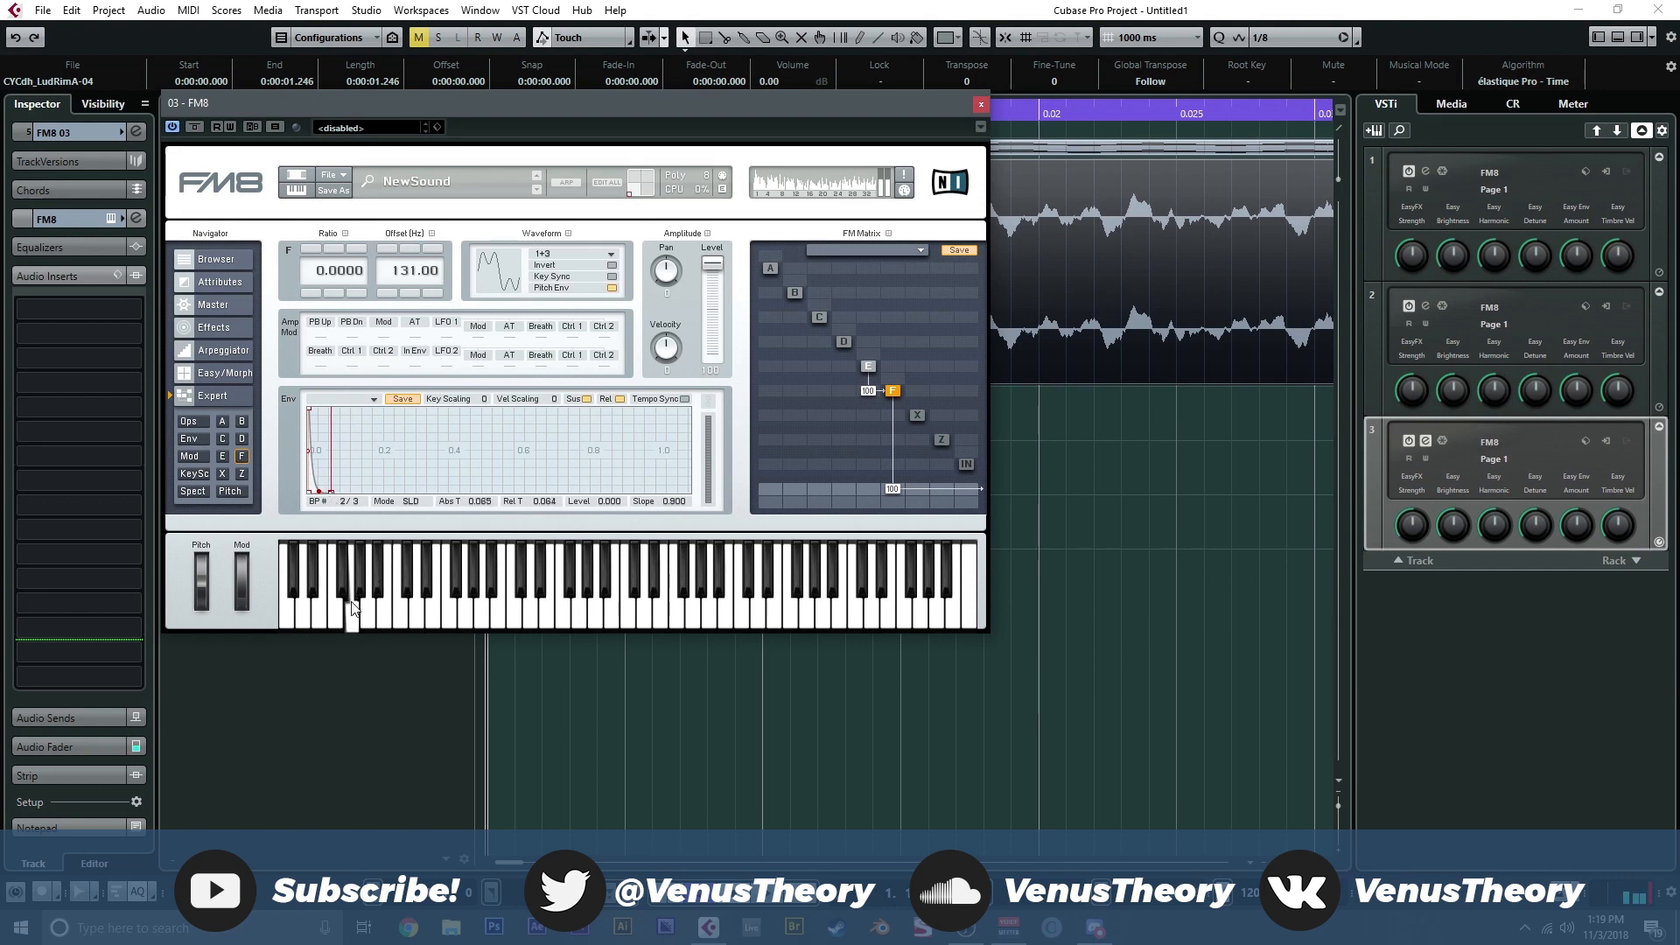
Step: Close the FM8 window, move the FM8 03 track above the other FM8 tracks, and rename it "transient"
{"action": "left_click", "coordinate": [981, 104]}
{"action": "left_click_drag", "start_coordinate": [477, 516], "coordinate": [448, 396]}
{"action": "double_click", "coordinate": [371, 395]}
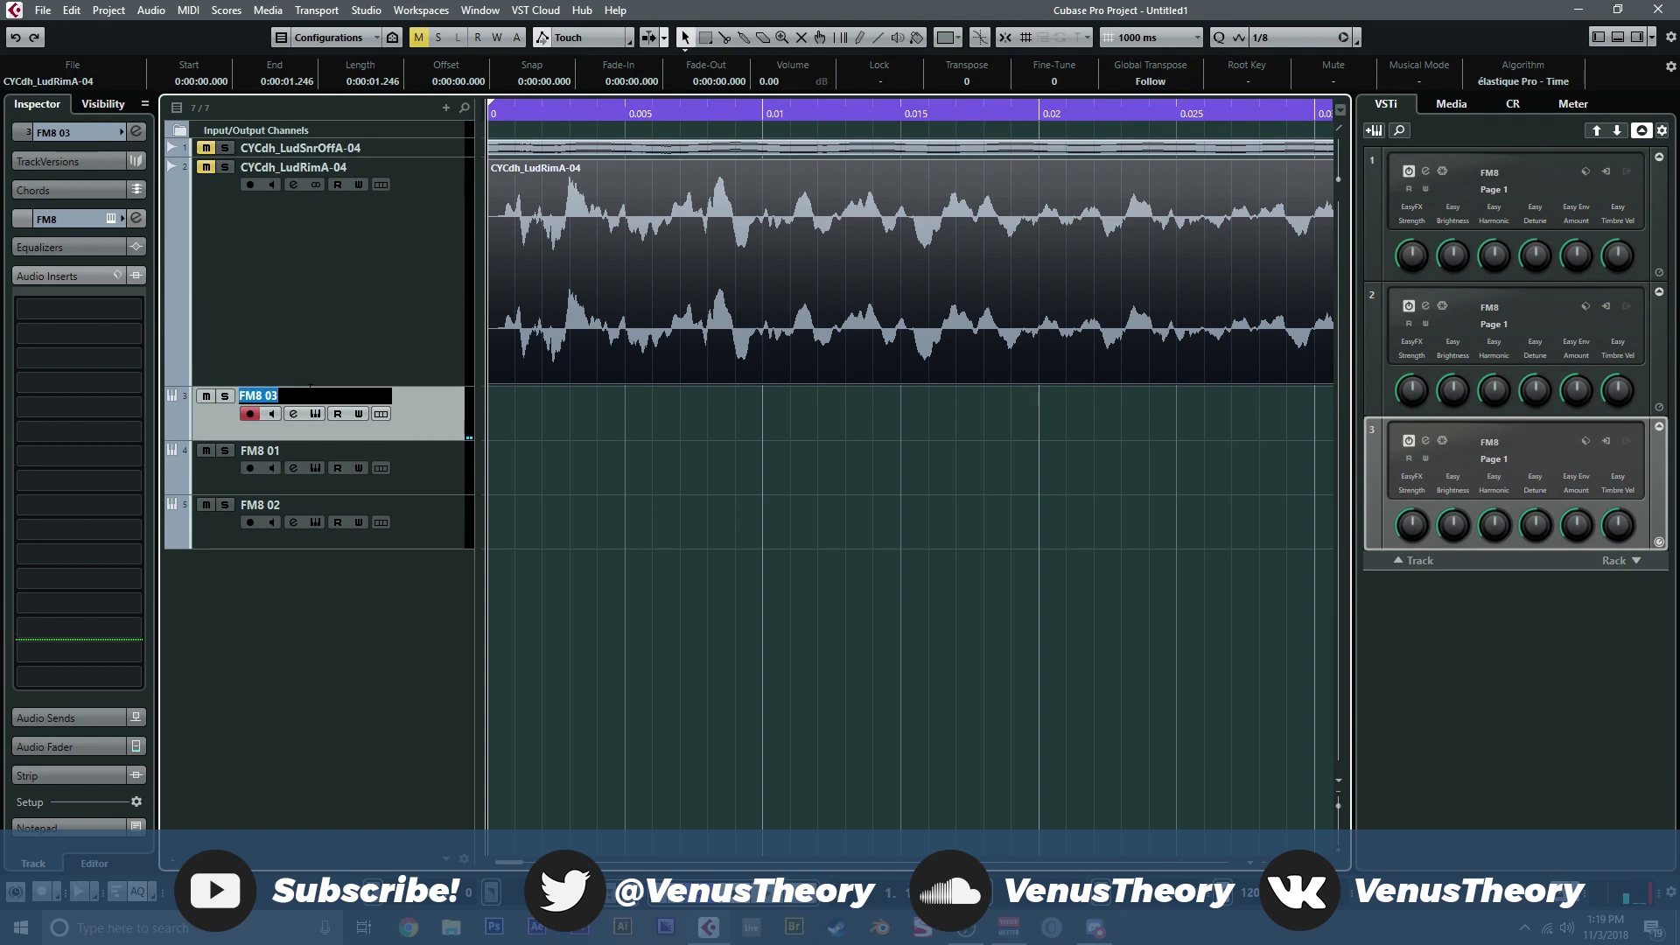
{"action": "type", "text": "transient"}
{"action": "key", "text": "Tab"}
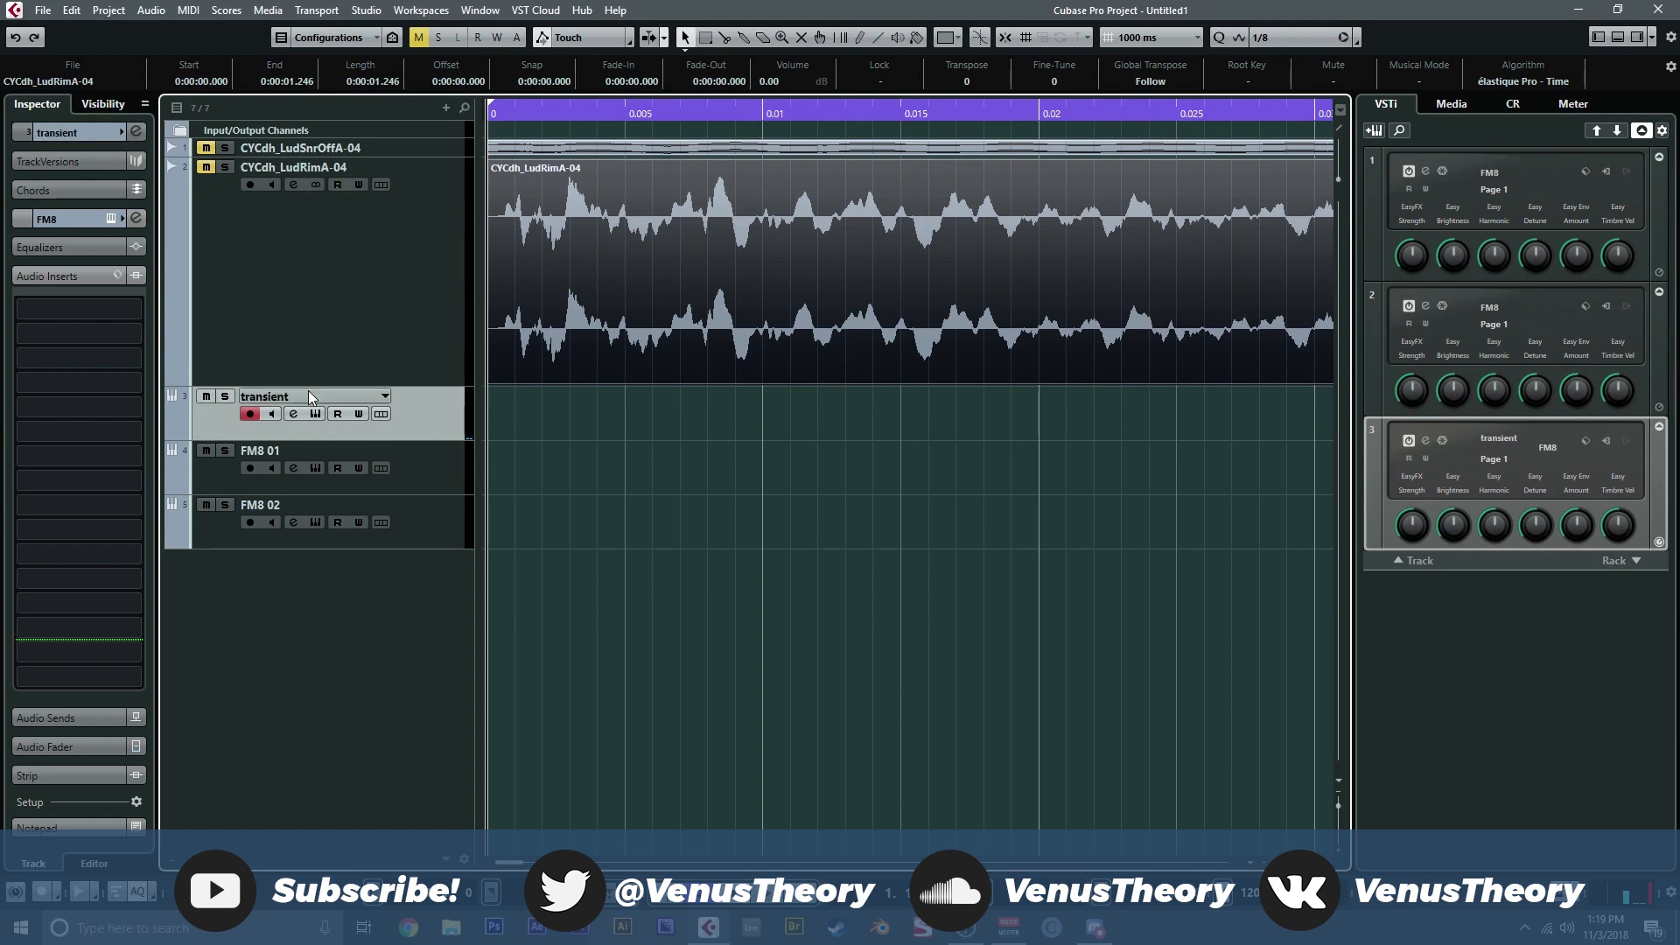
Step: Rename the FM8 01 track to "fund" and the FM8 02 track to "harmonics"
{"action": "type", "text": "fend"}
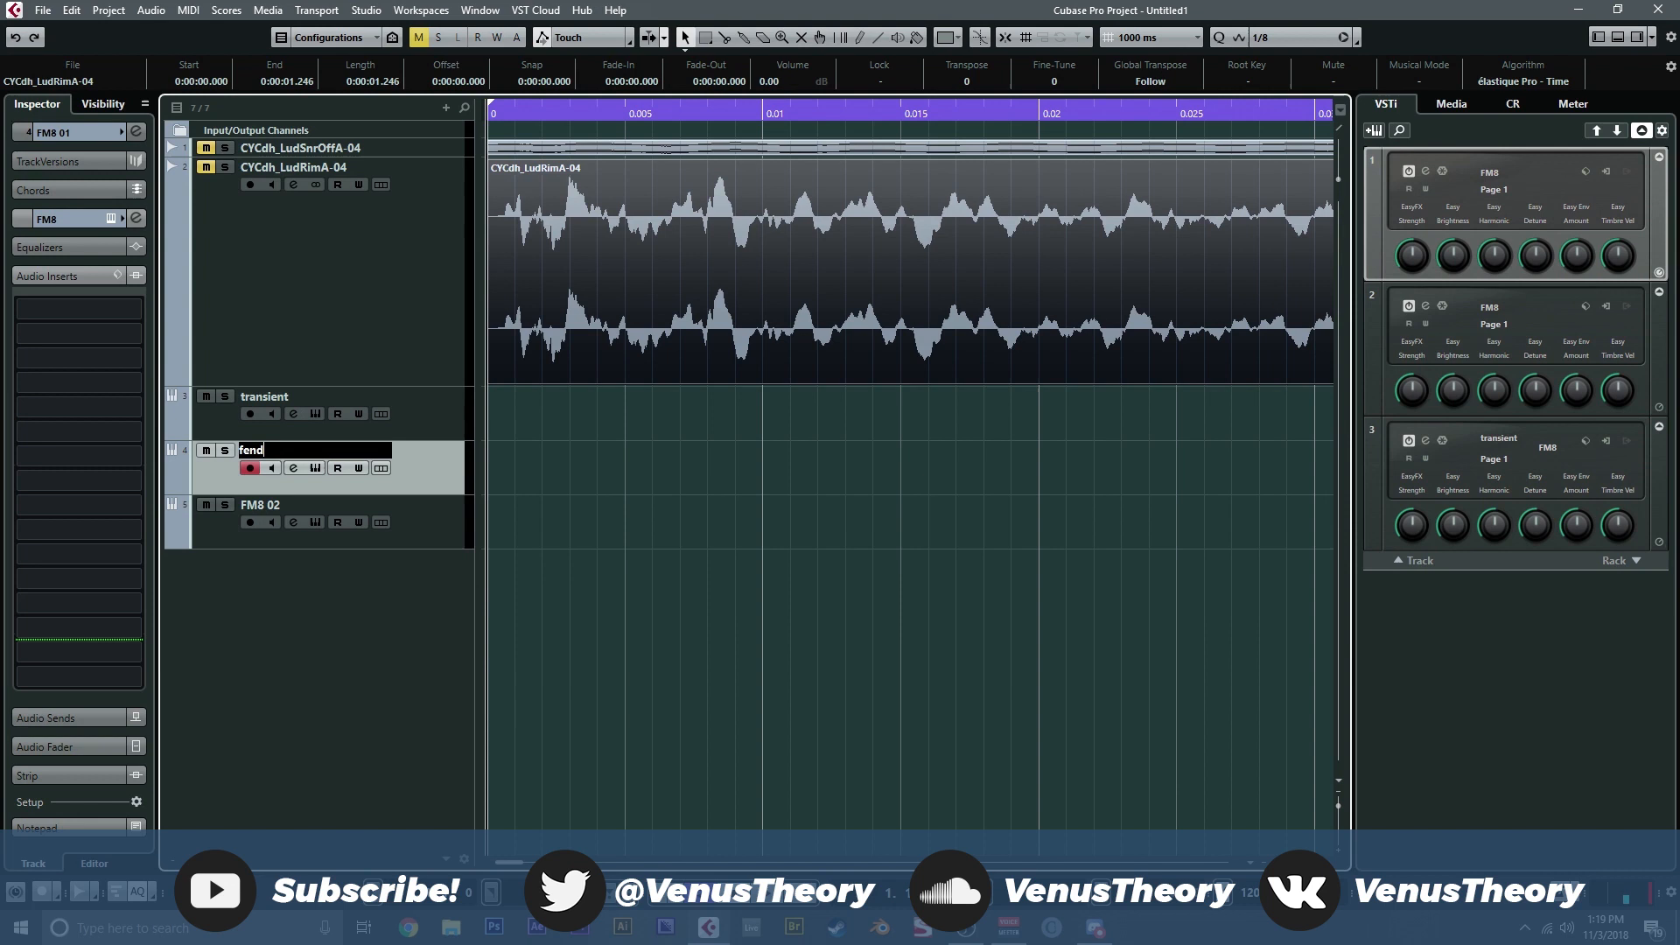
{"action": "key", "text": "Return"}
{"action": "type", "text": "fund"}
{"action": "key", "text": "Return"}
{"action": "double_click", "coordinate": [298, 505]}
{"action": "type", "text": "harmonics"}
{"action": "key", "text": "Return"}
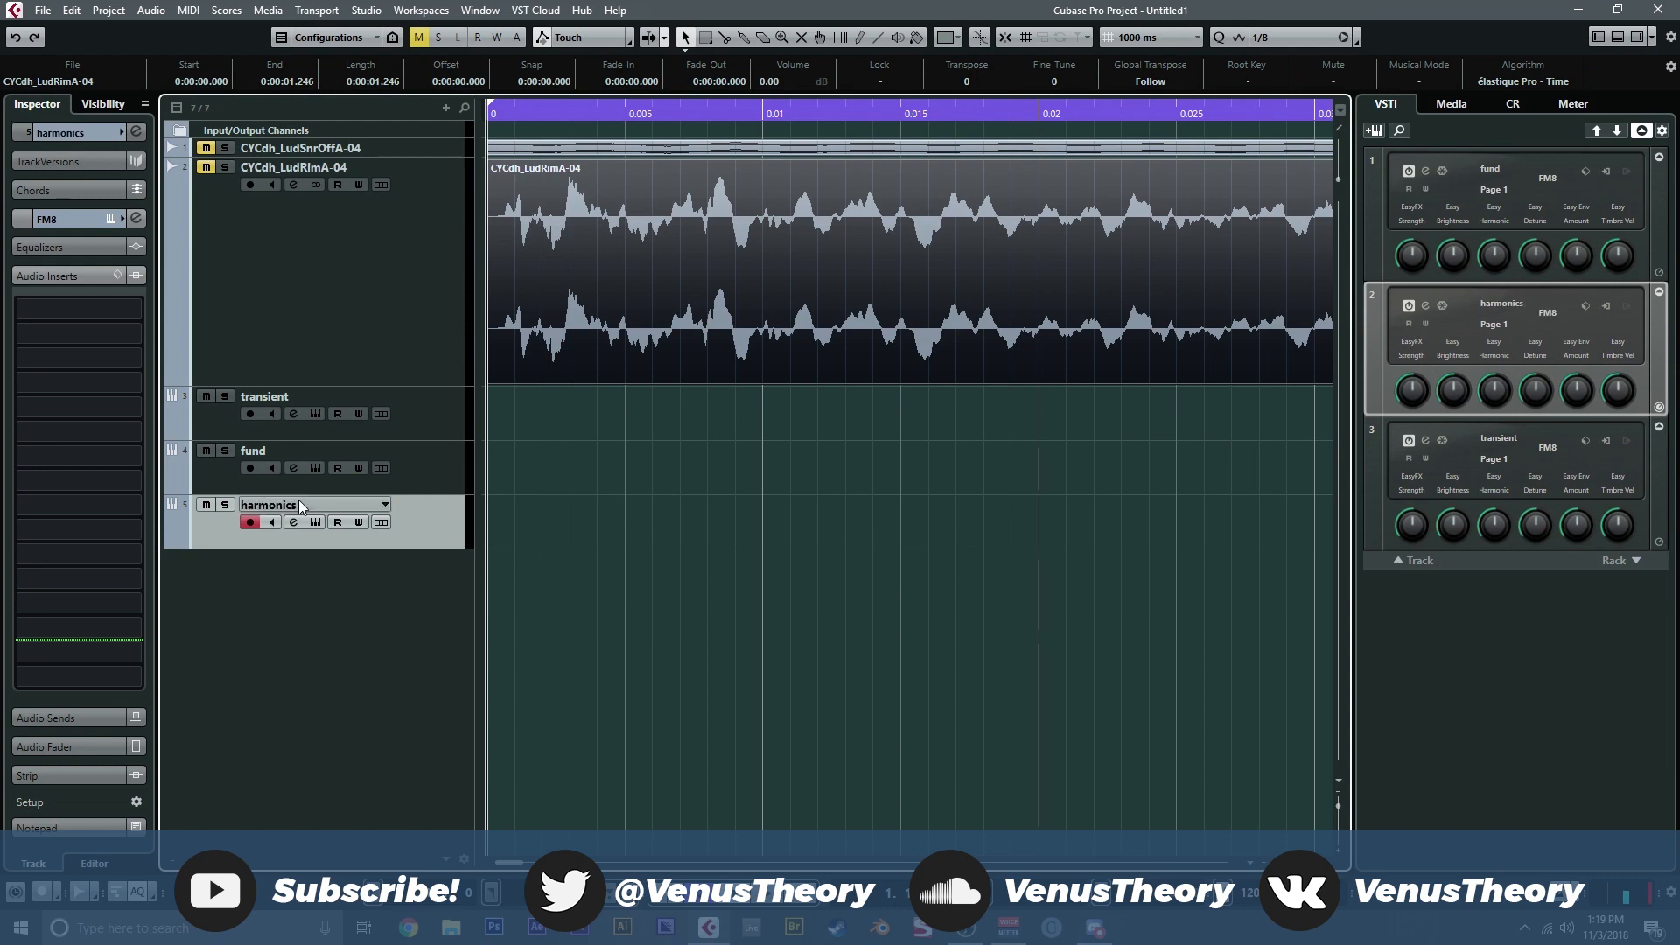
Step: Add a fourth FM8 instrument track and name it "noise1"
{"action": "right_click", "coordinate": [349, 595]}
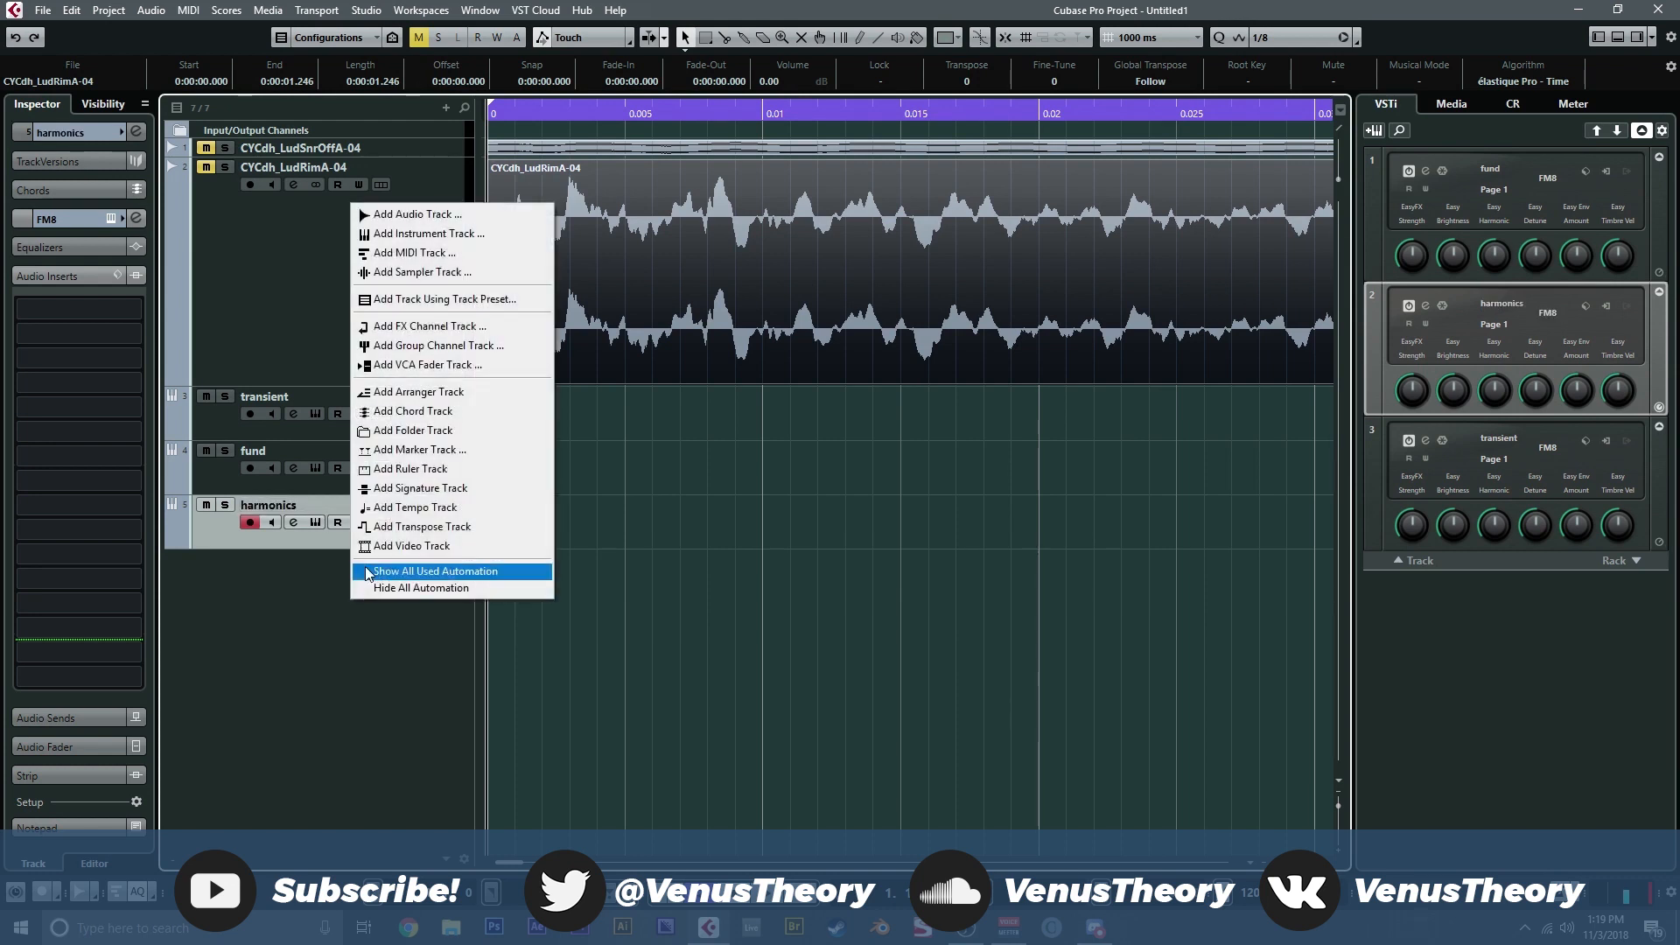
{"action": "left_click", "coordinate": [434, 236]}
{"action": "left_click", "coordinate": [716, 375]}
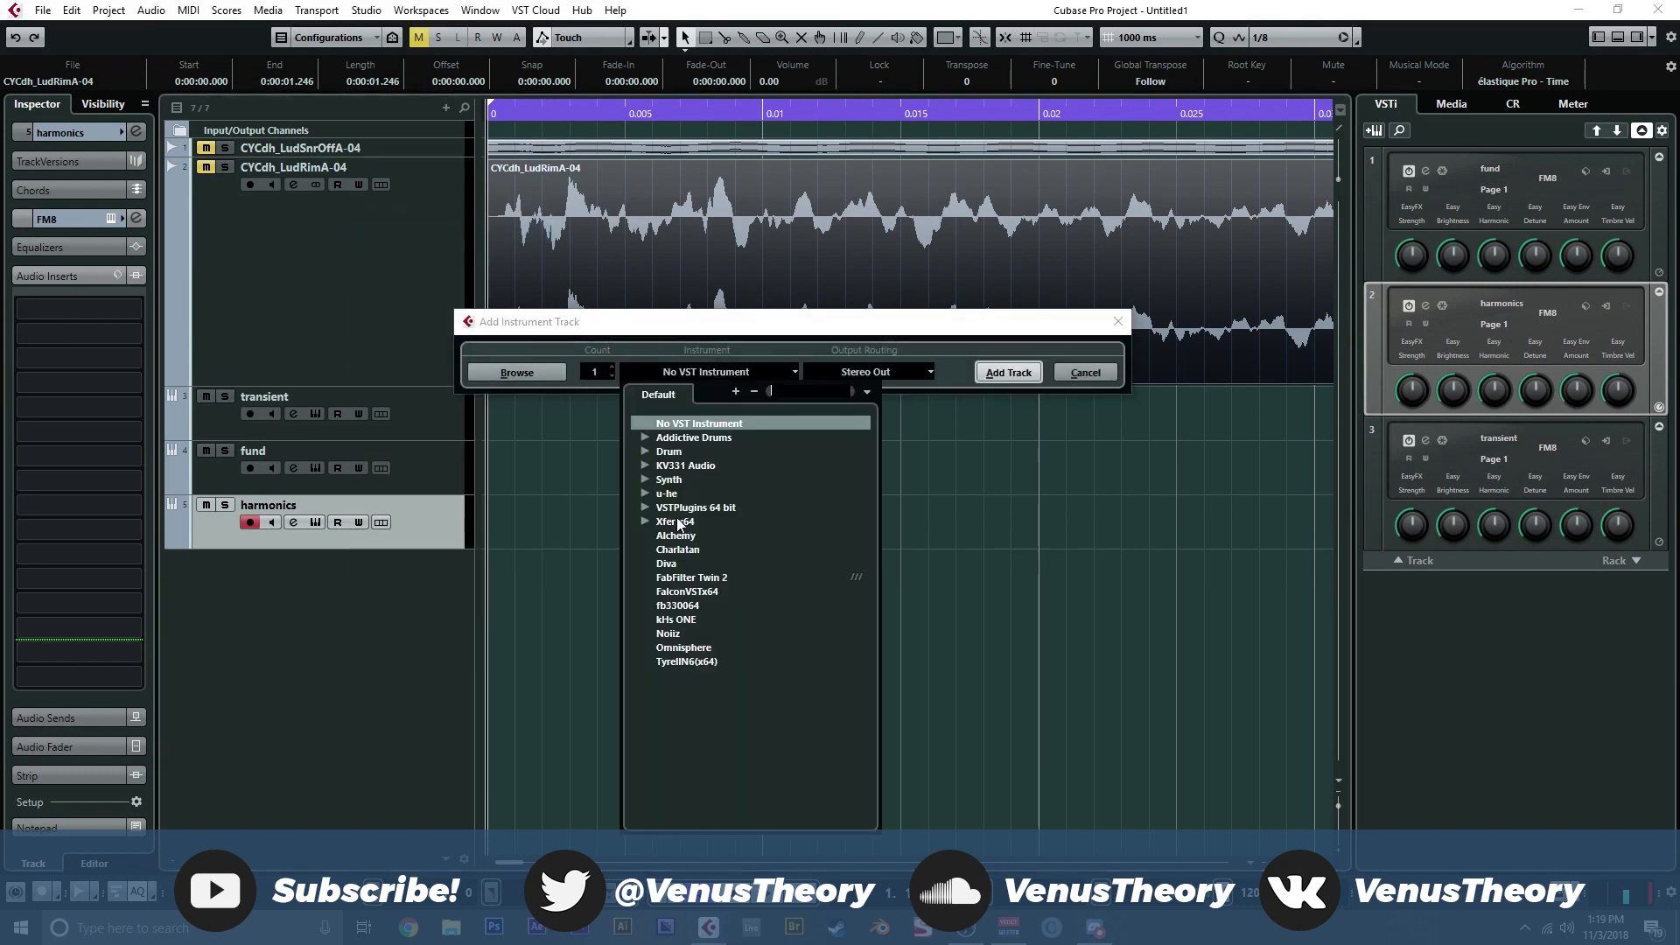
{"action": "left_click", "coordinate": [645, 508]}
{"action": "left_click", "coordinate": [708, 567]}
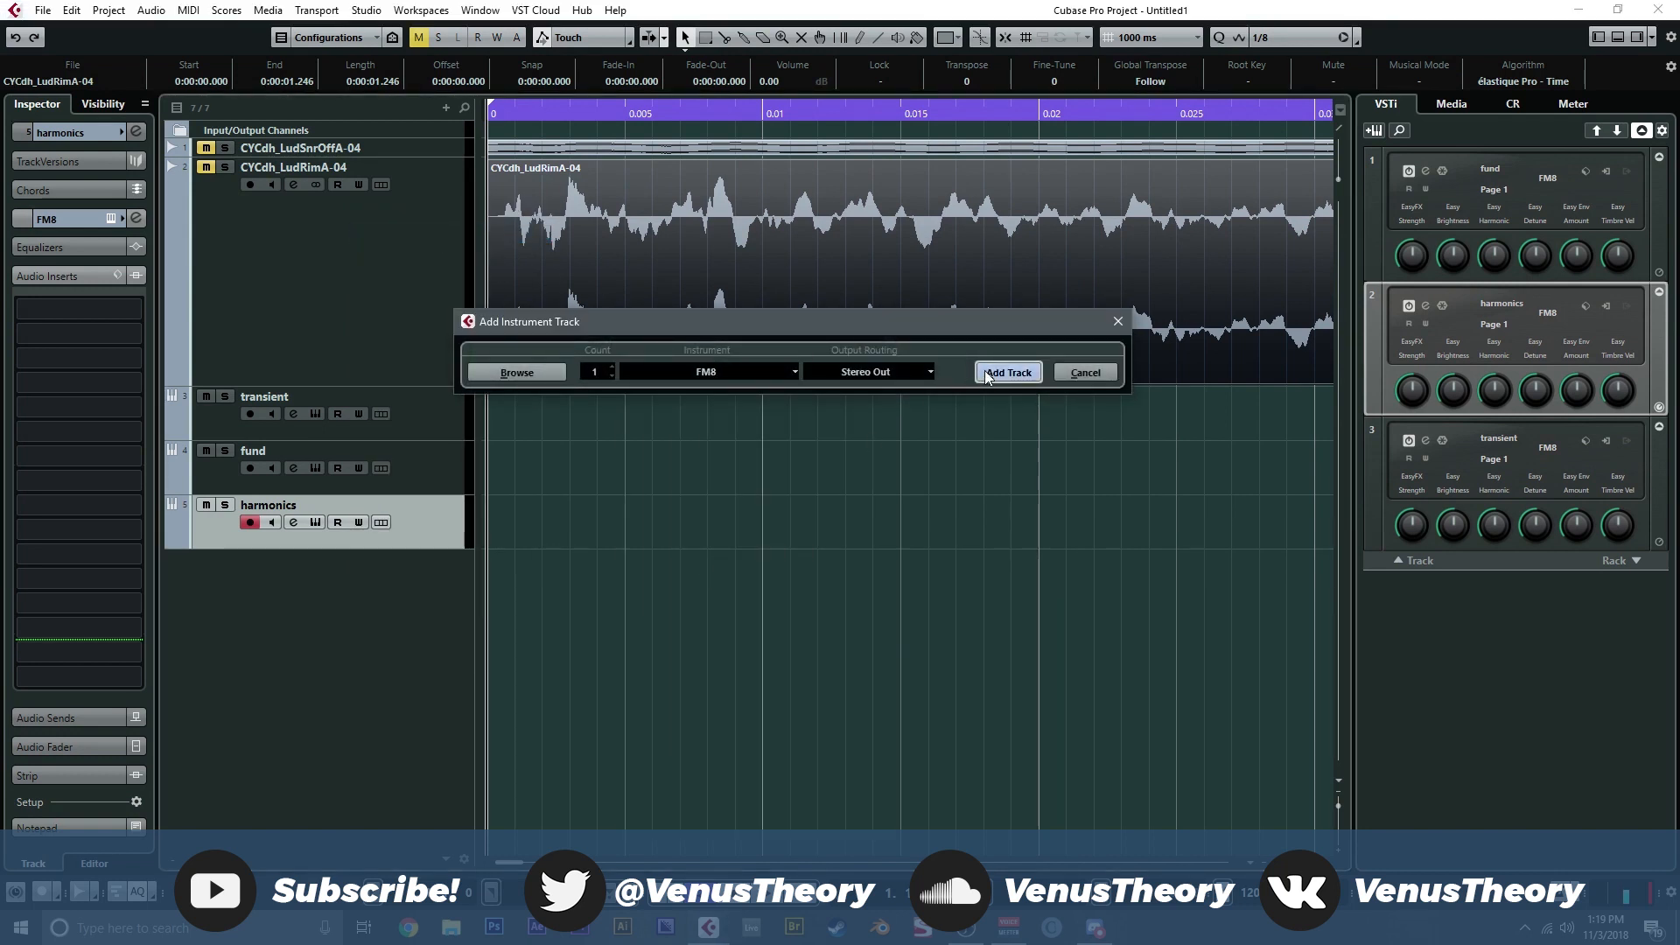
{"action": "key", "text": "Return"}
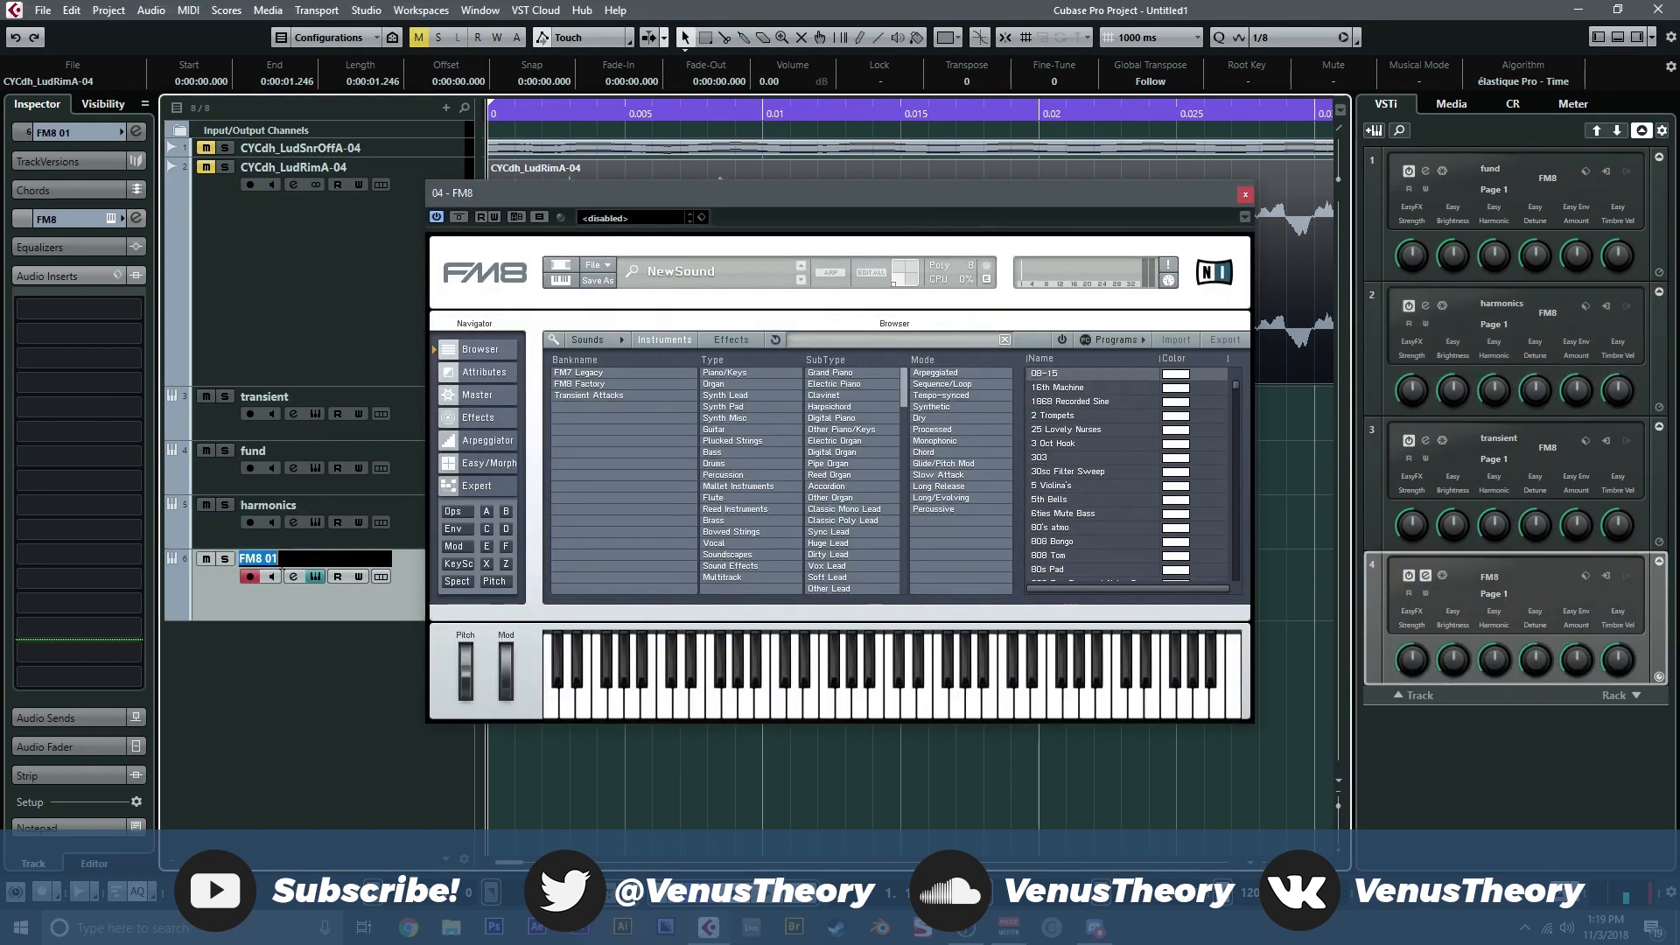
{"action": "type", "text": "noise1"}
{"action": "key", "text": "Return"}
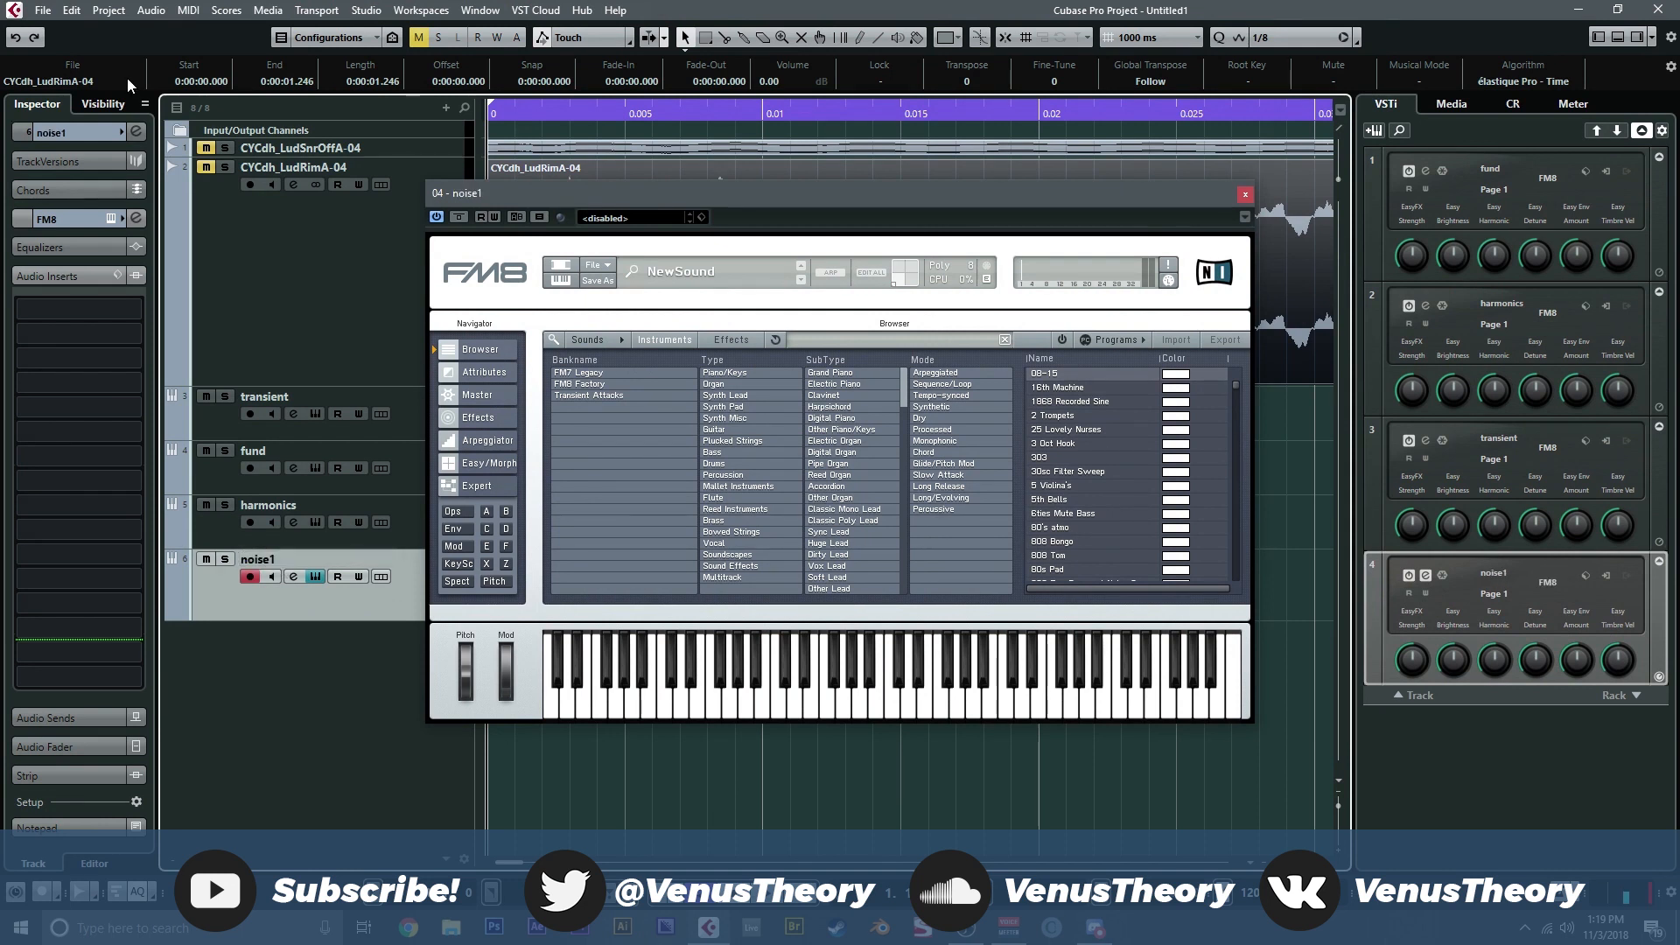
Step: Route operator X through Z to the output at 100 and give X an envelope decay of about 0.418
{"action": "left_click_drag", "start_coordinate": [641, 184], "coordinate": [585, 106]}
{"action": "left_click", "coordinate": [385, 402]}
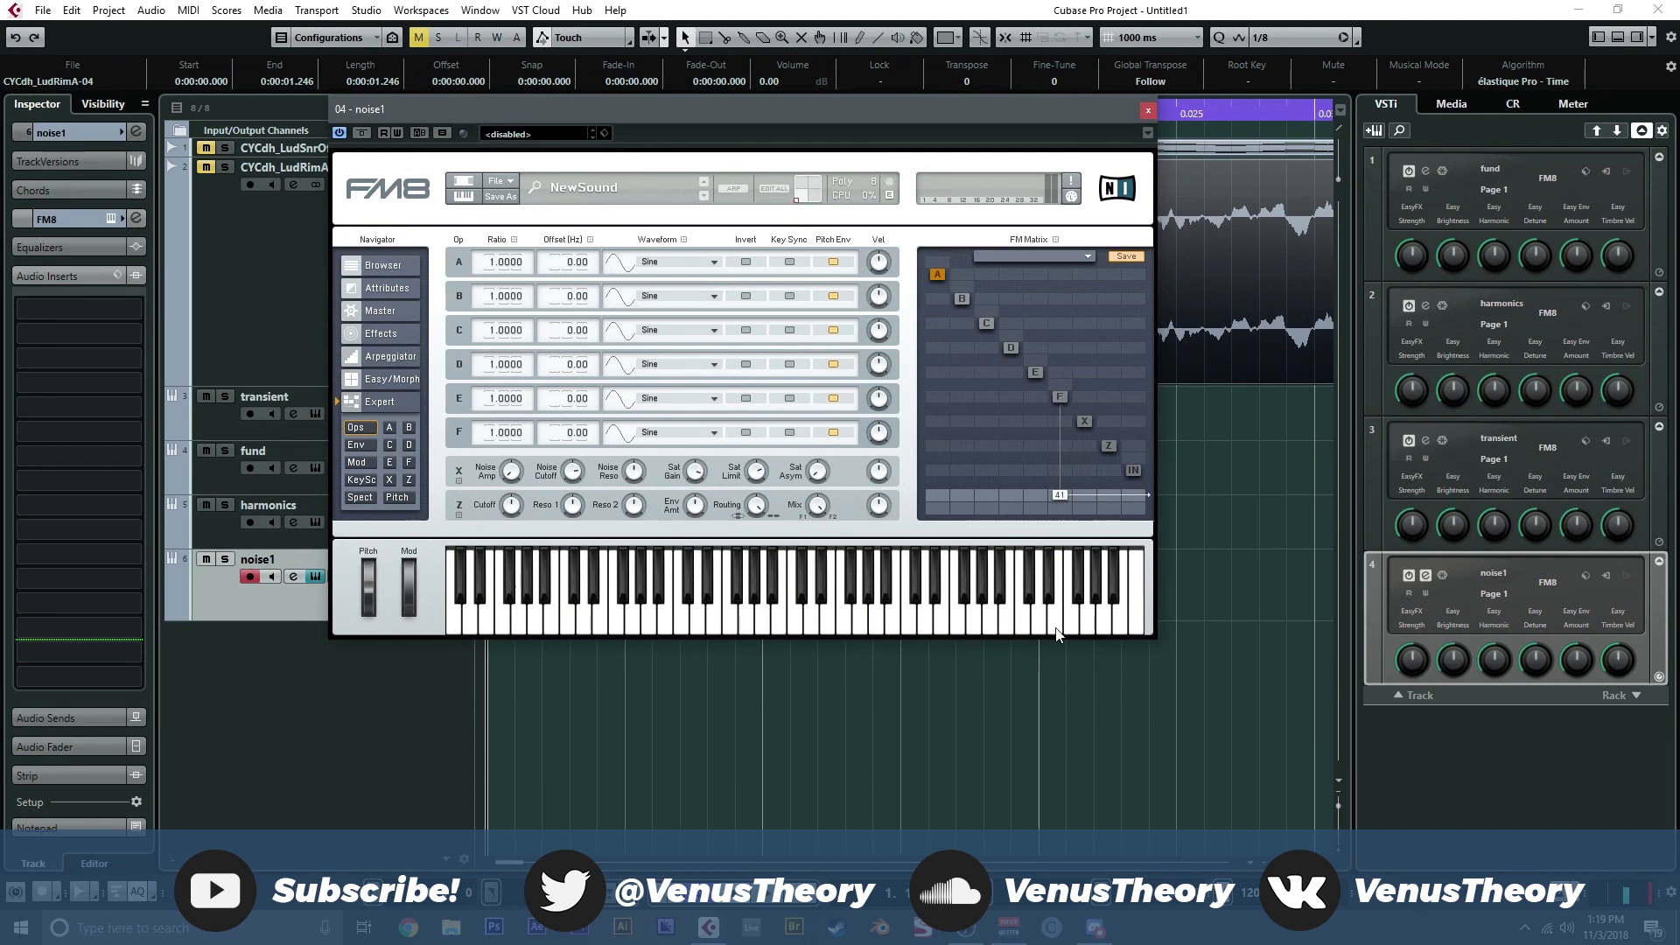
{"action": "left_click", "coordinate": [1084, 421]}
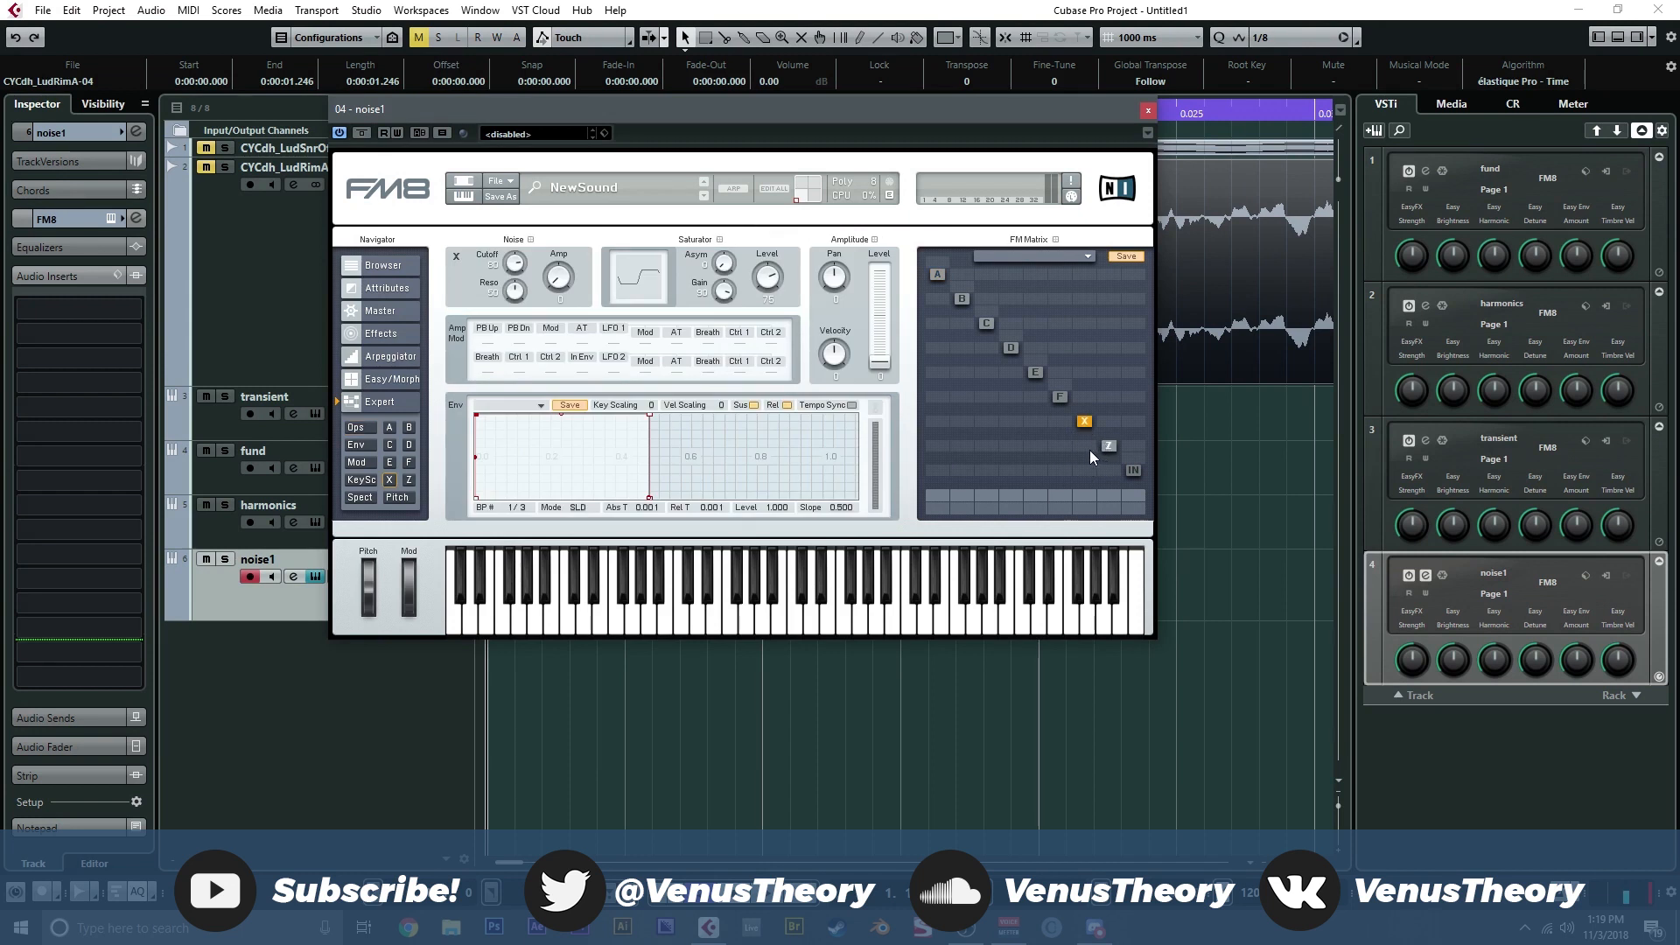
{"action": "left_click_drag", "start_coordinate": [1087, 447], "coordinate": [1070, 200]}
{"action": "left_click_drag", "start_coordinate": [648, 415], "coordinate": [632, 529]}
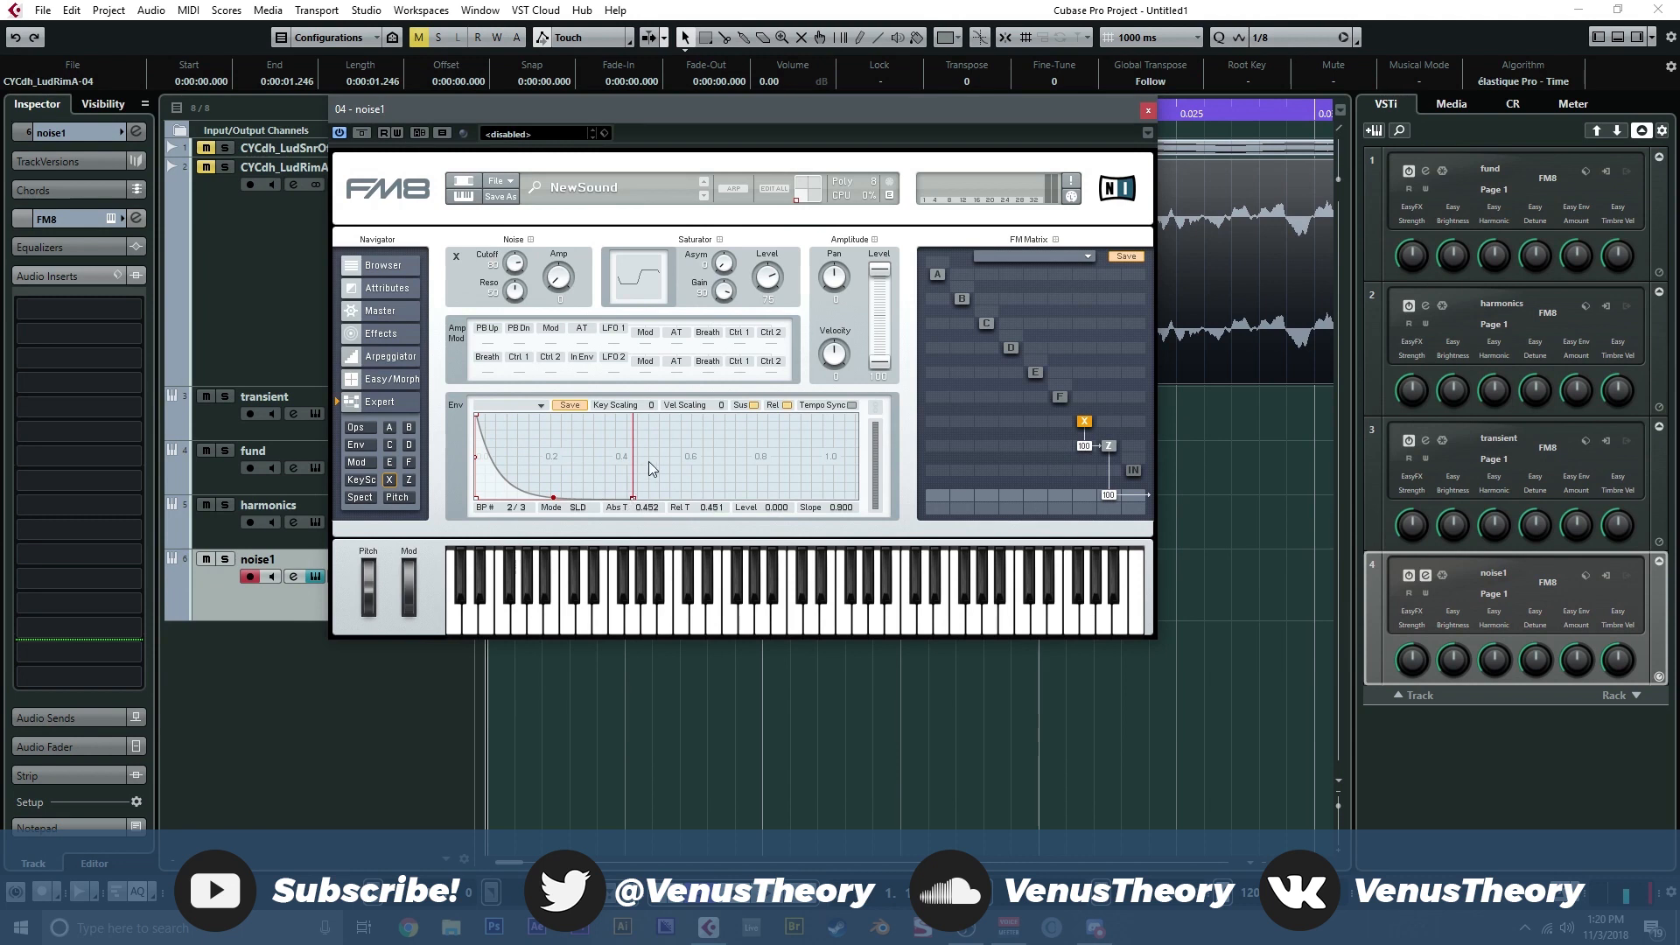
{"action": "left_click_drag", "start_coordinate": [631, 505], "coordinate": [620, 513]}
Step: Set operator Z's envelope decay to about 0.424, shift the mix toward filter 1, and adjust that filter's mode and resonance
{"action": "left_click", "coordinate": [1108, 447]}
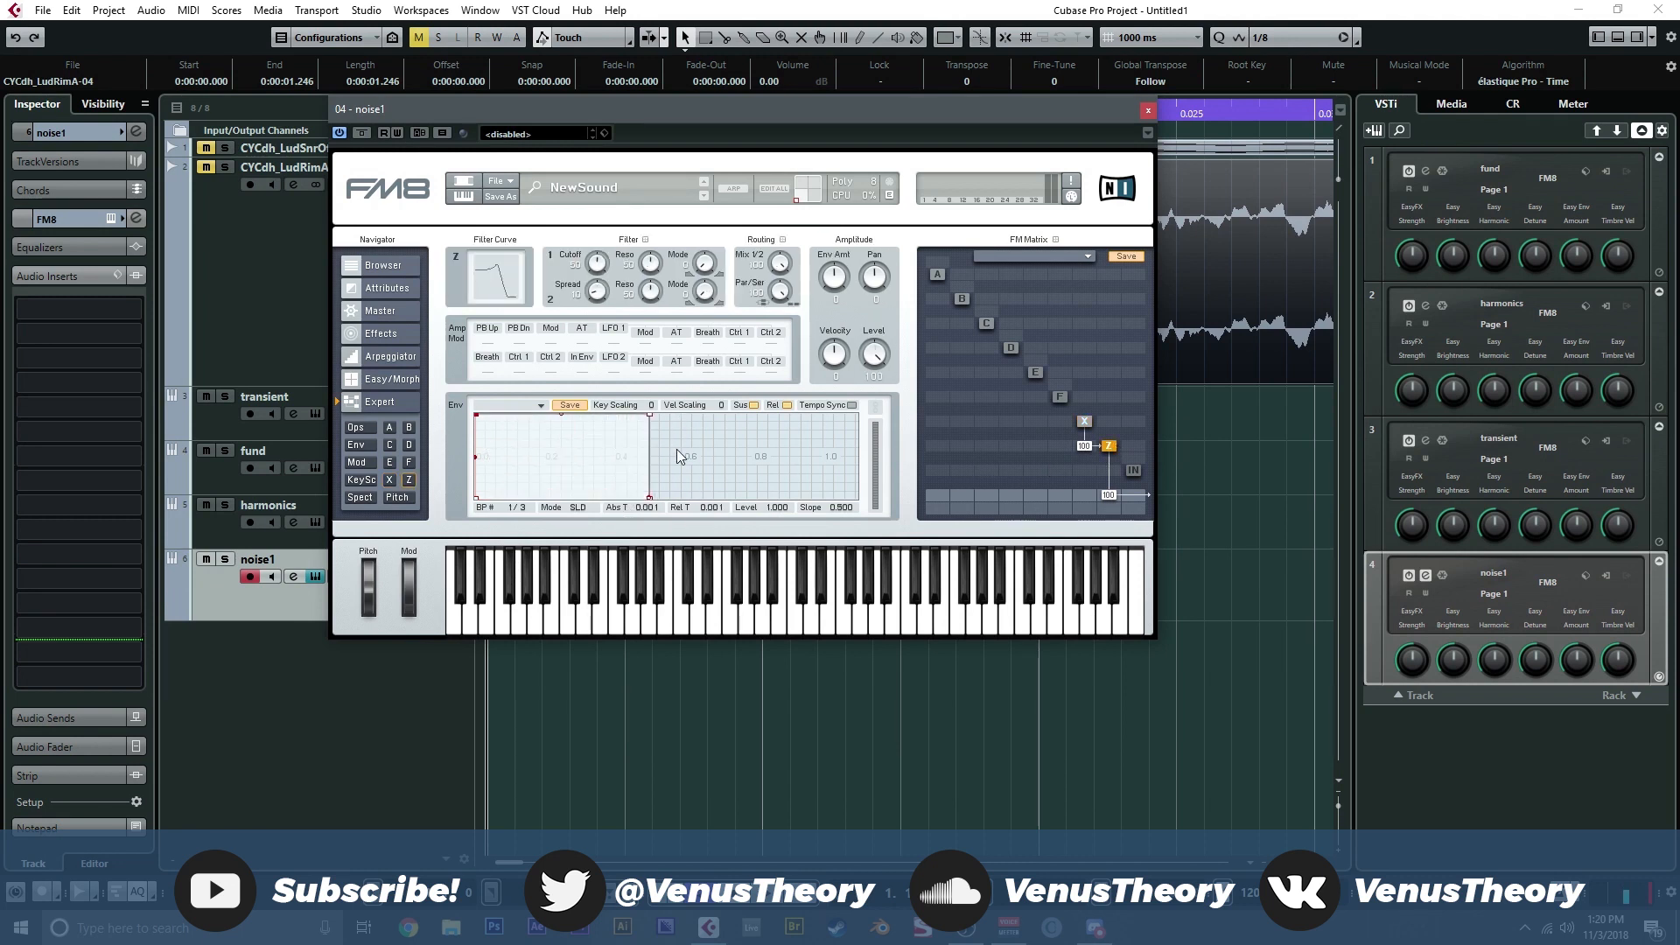
{"action": "left_click_drag", "start_coordinate": [646, 422], "coordinate": [620, 515]}
{"action": "left_click_drag", "start_coordinate": [779, 265], "coordinate": [785, 576]}
{"action": "left_click_drag", "start_coordinate": [704, 263], "coordinate": [704, 230]}
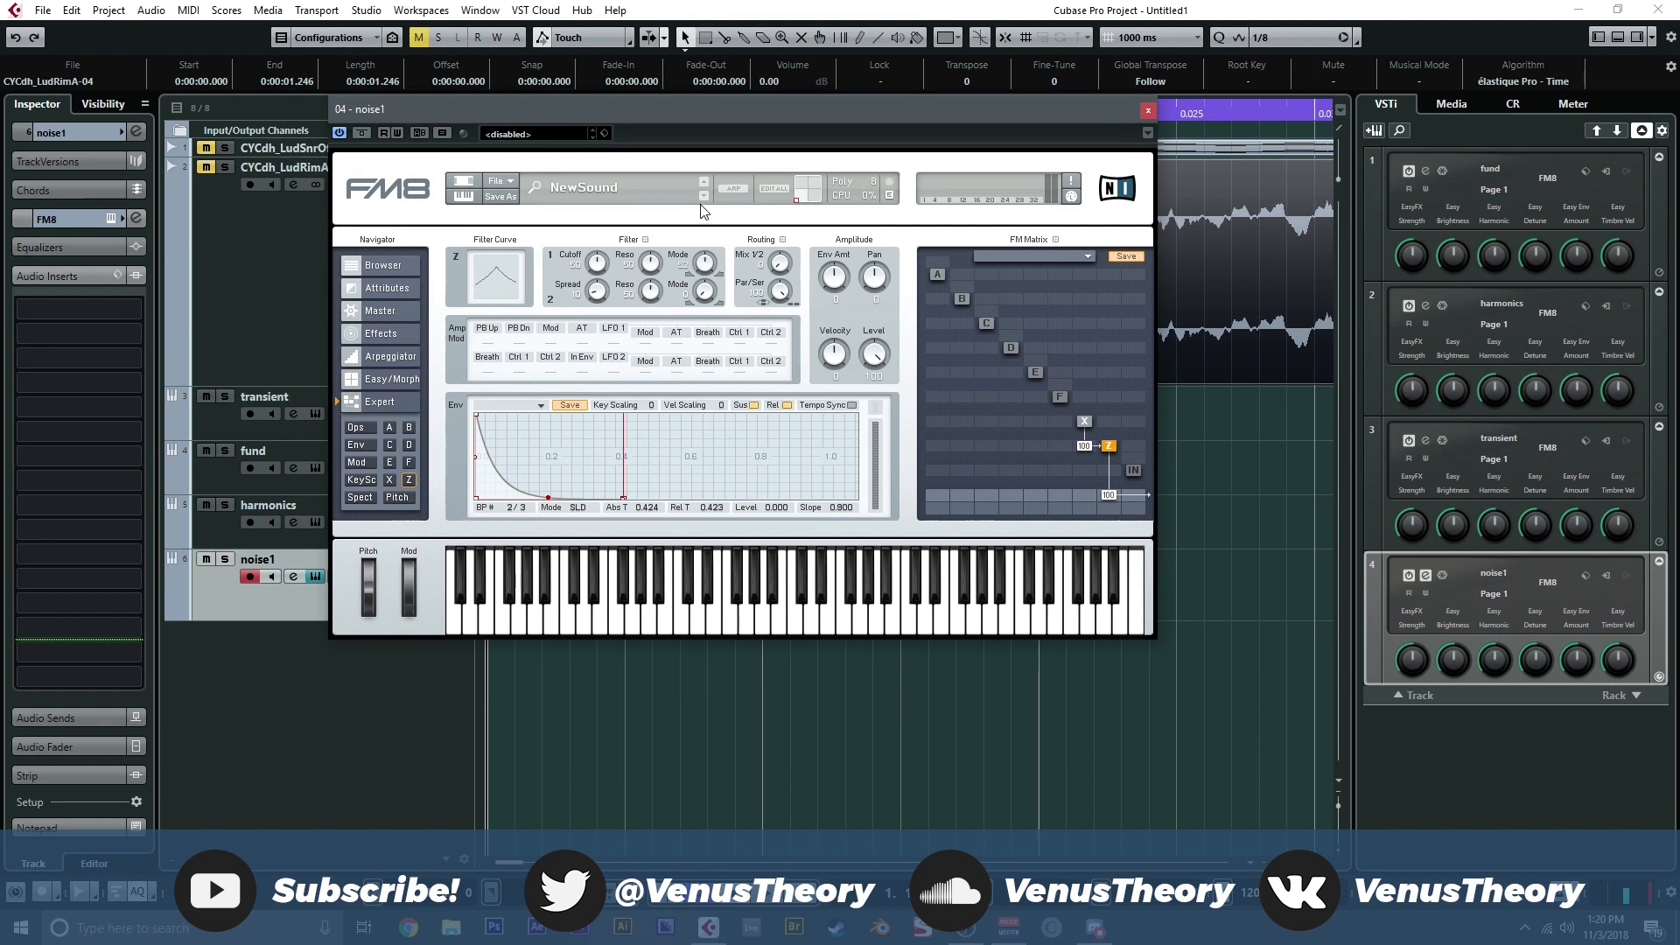
{"action": "left_click_drag", "start_coordinate": [652, 266], "coordinate": [600, 261]}
Step: Audition the noise patch on two notes and fine-tune operator Z's envelope amount
{"action": "left_click", "coordinate": [696, 613]}
{"action": "left_click", "coordinate": [862, 613]}
{"action": "mouse_move", "coordinate": [840, 279]}
{"action": "left_mouse_down"}
{"action": "mouse_move", "coordinate": [840, 261]}
{"action": "mouse_move", "coordinate": [838, 277]}
{"action": "left_mouse_up"}
{"action": "left_click_drag", "start_coordinate": [631, 109], "coordinate": [643, 89]}
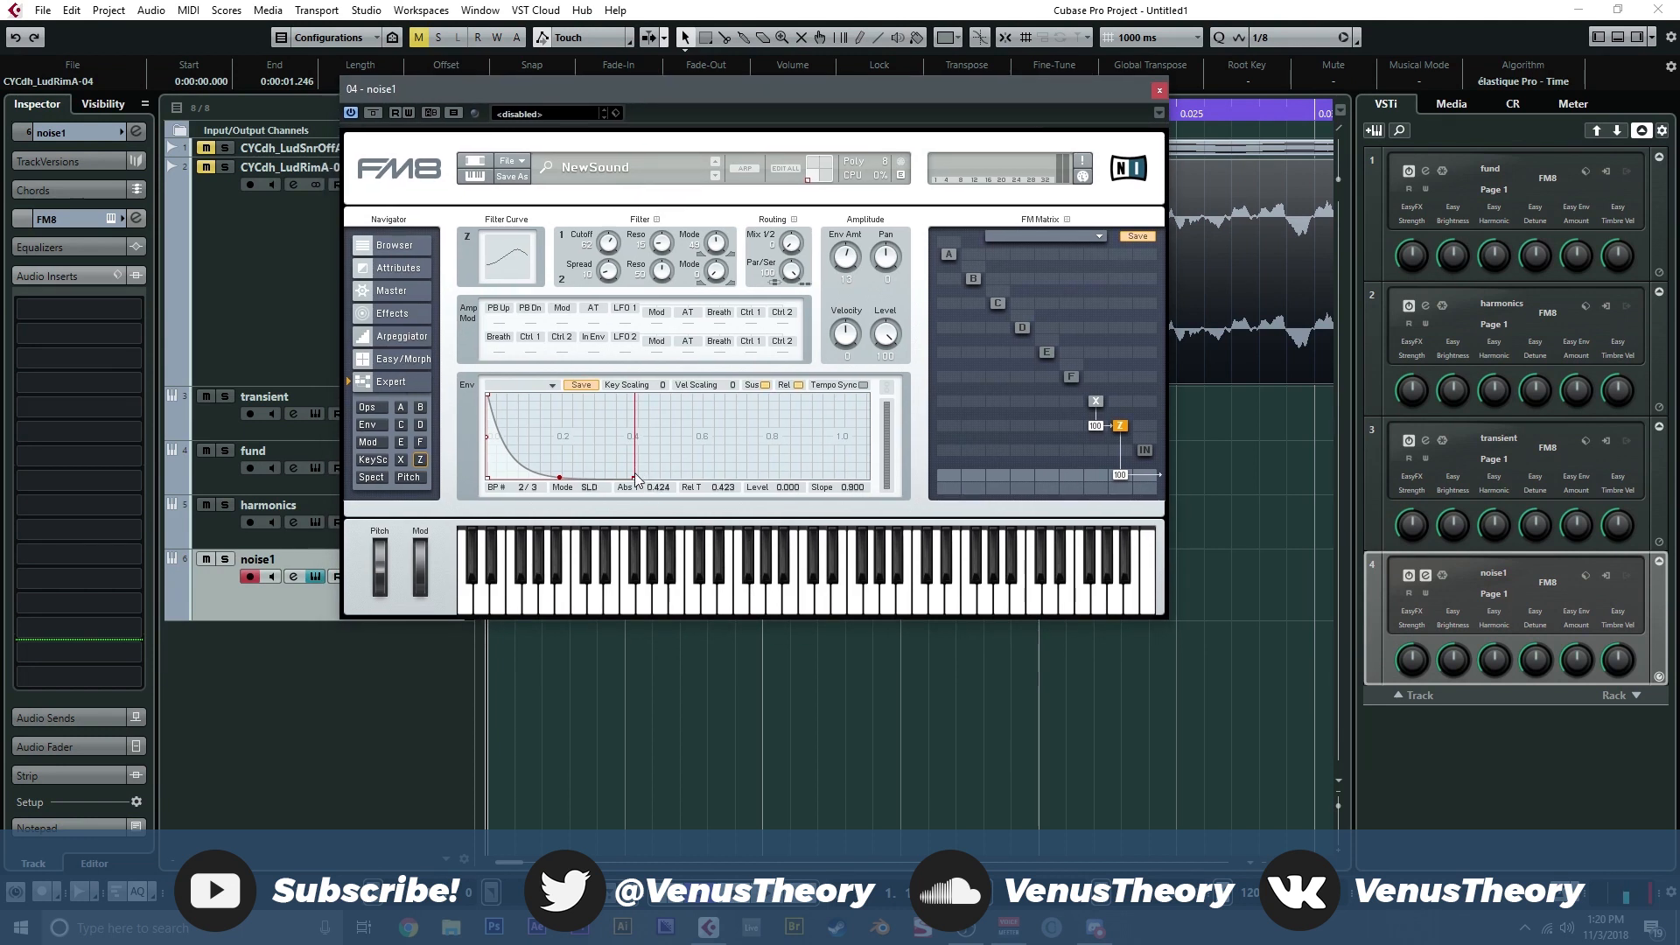
Step: Adjust operator X's noise amplitude and cutoff while auditioning the sound on several notes
{"action": "left_click", "coordinate": [1096, 400]}
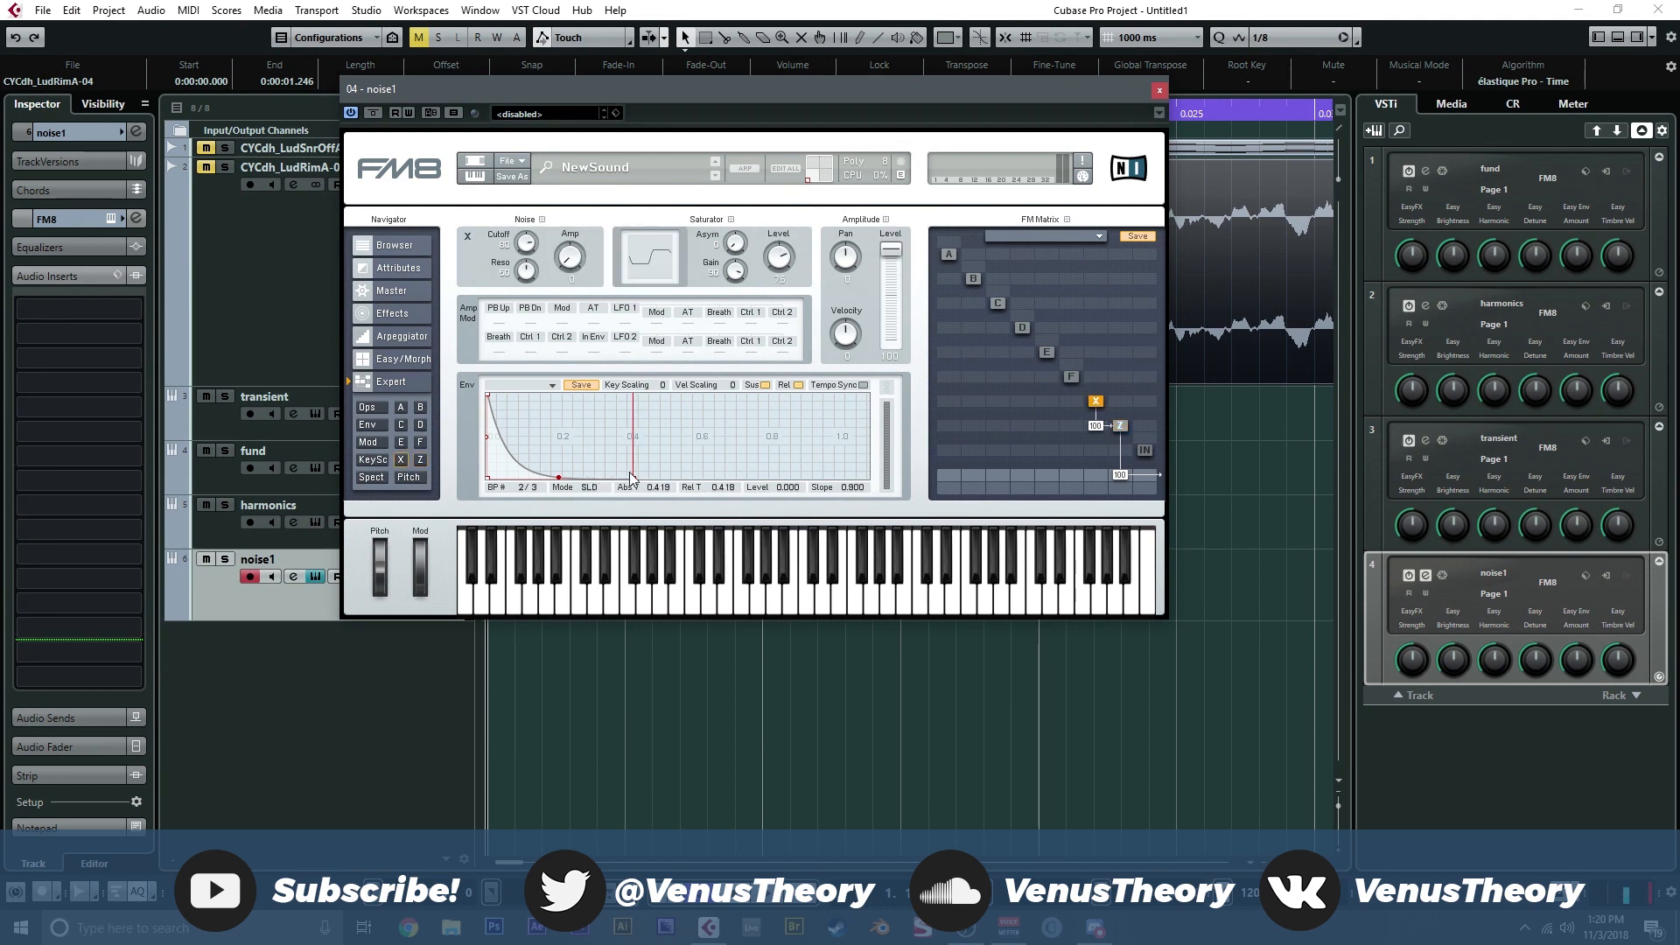
{"action": "left_click", "coordinate": [673, 582]}
{"action": "left_click", "coordinate": [873, 576]}
{"action": "left_click", "coordinate": [1042, 569]}
{"action": "left_click", "coordinate": [605, 564]}
{"action": "left_click_drag", "start_coordinate": [568, 245], "coordinate": [578, 85]}
{"action": "left_click_drag", "start_coordinate": [527, 237], "coordinate": [535, 338]}
{"action": "left_click", "coordinate": [678, 595]}
{"action": "left_click", "coordinate": [580, 595]}
{"action": "left_click_drag", "start_coordinate": [530, 242], "coordinate": [525, 256]}
{"action": "left_click", "coordinate": [661, 586]}
{"action": "mouse_move", "coordinate": [674, 588]}
{"action": "left_mouse_down"}
{"action": "mouse_move", "coordinate": [775, 590]}
{"action": "mouse_move", "coordinate": [547, 573]}
{"action": "mouse_move", "coordinate": [960, 571]}
{"action": "mouse_move", "coordinate": [607, 582]}
{"action": "left_mouse_up"}
Step: In the key scaling for operator Z, raise the level at note 0 to 80
{"action": "left_click", "coordinate": [1119, 426]}
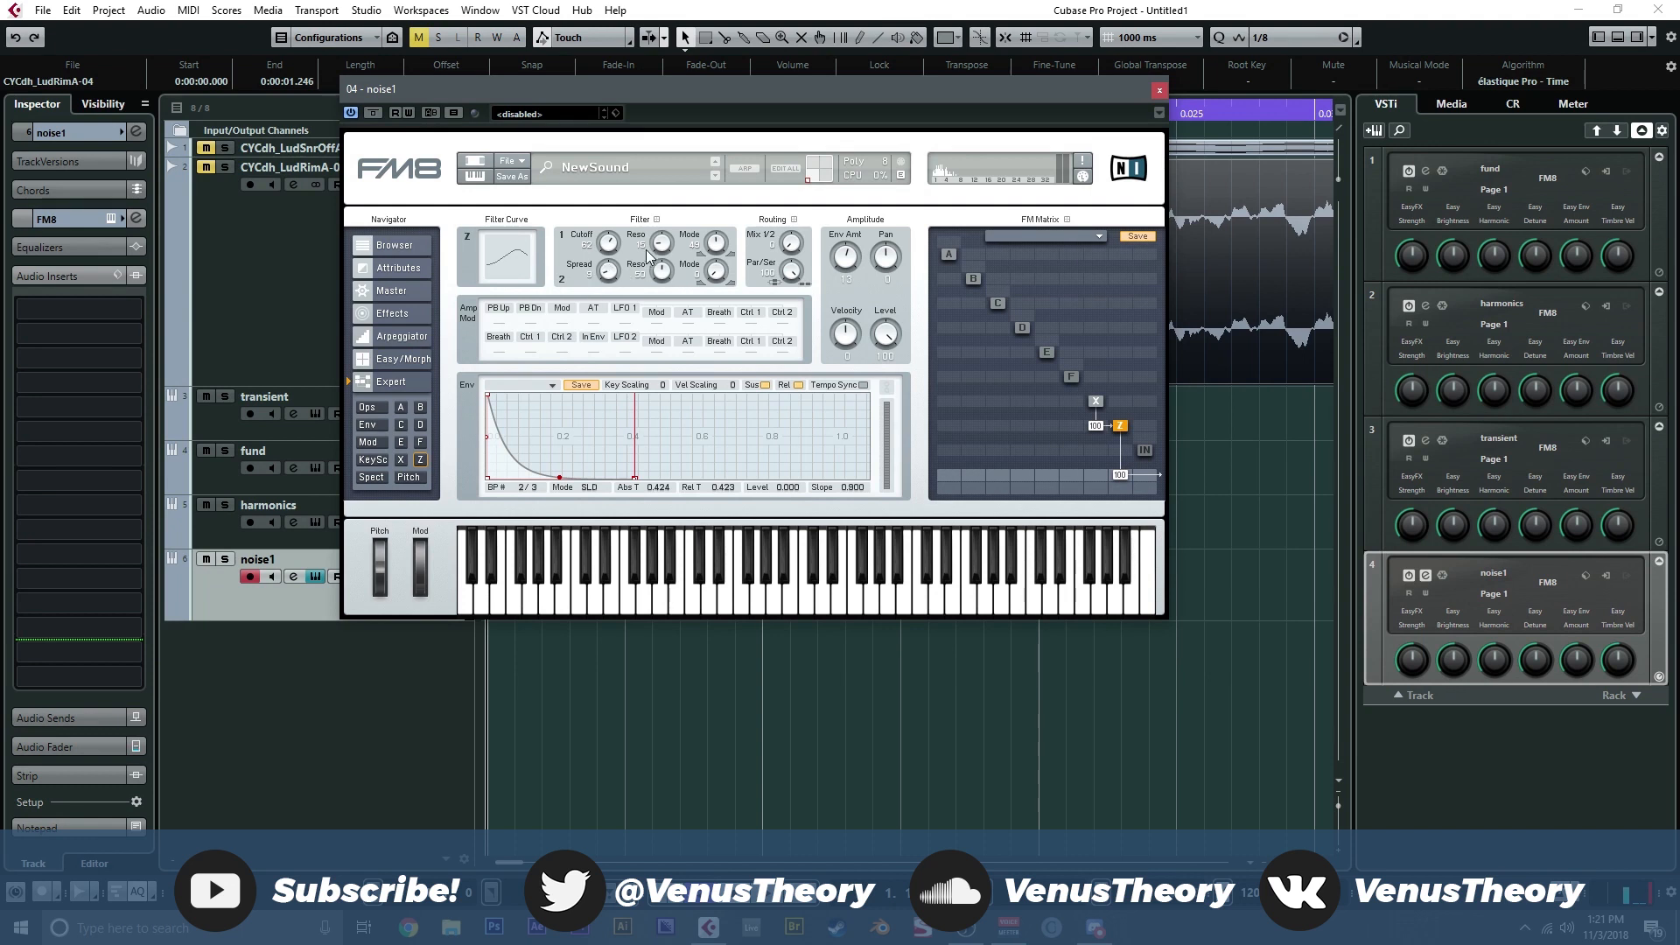
{"action": "left_click", "coordinate": [385, 459]}
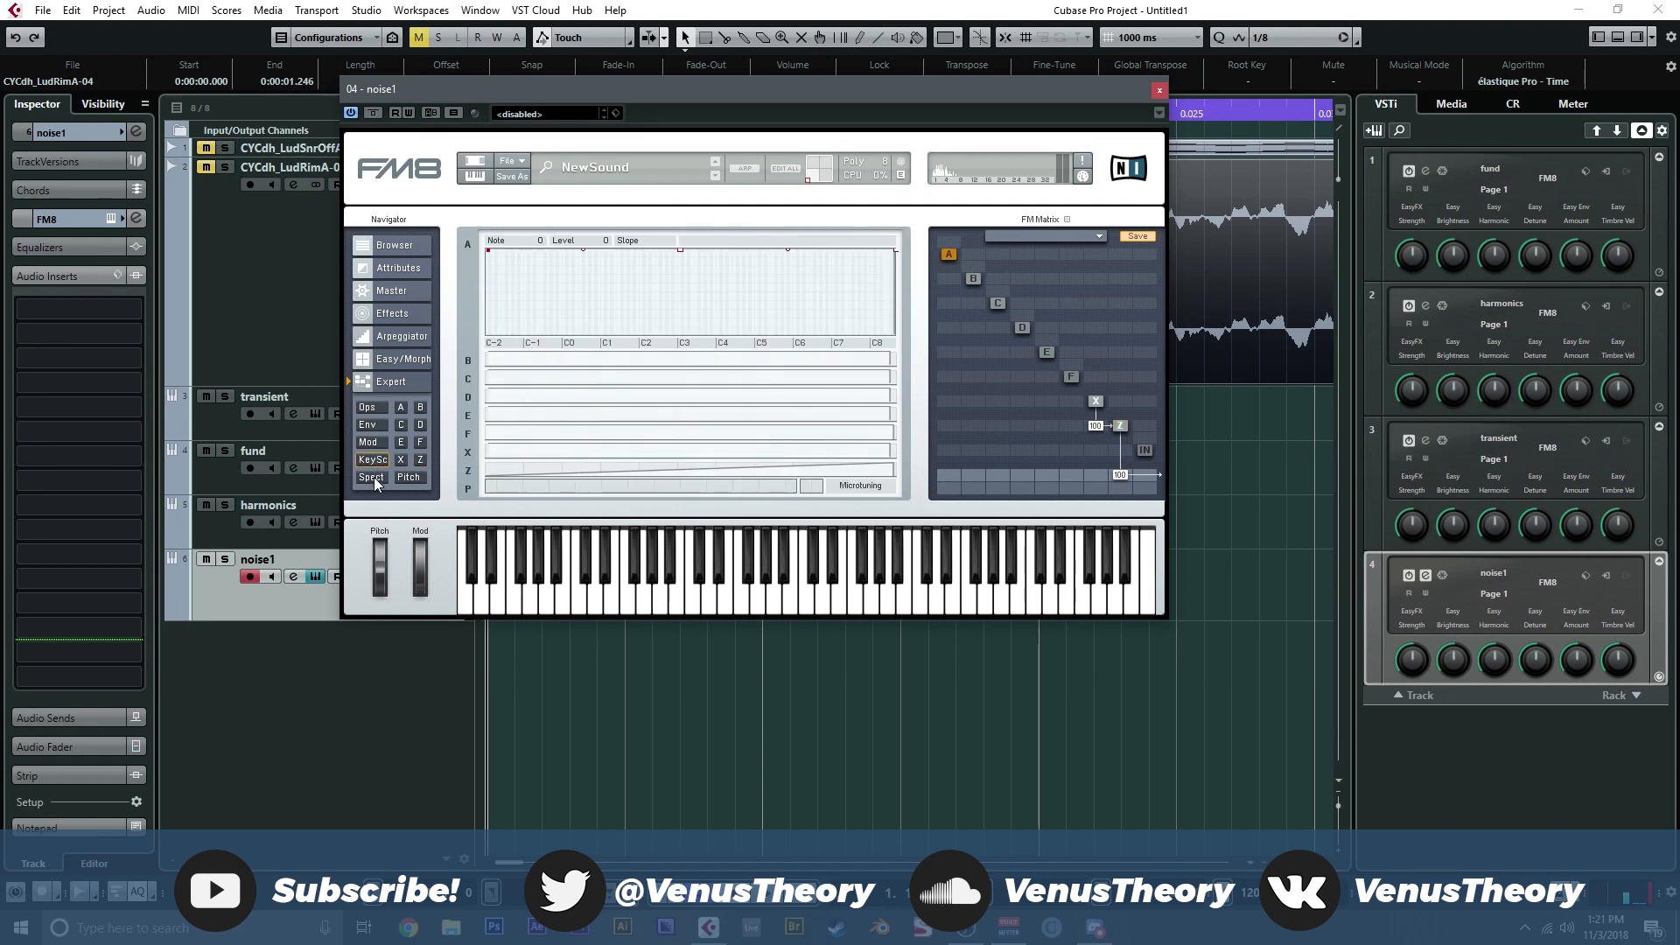
{"action": "left_click", "coordinate": [499, 470]}
{"action": "left_click_drag", "start_coordinate": [490, 452], "coordinate": [487, 379]}
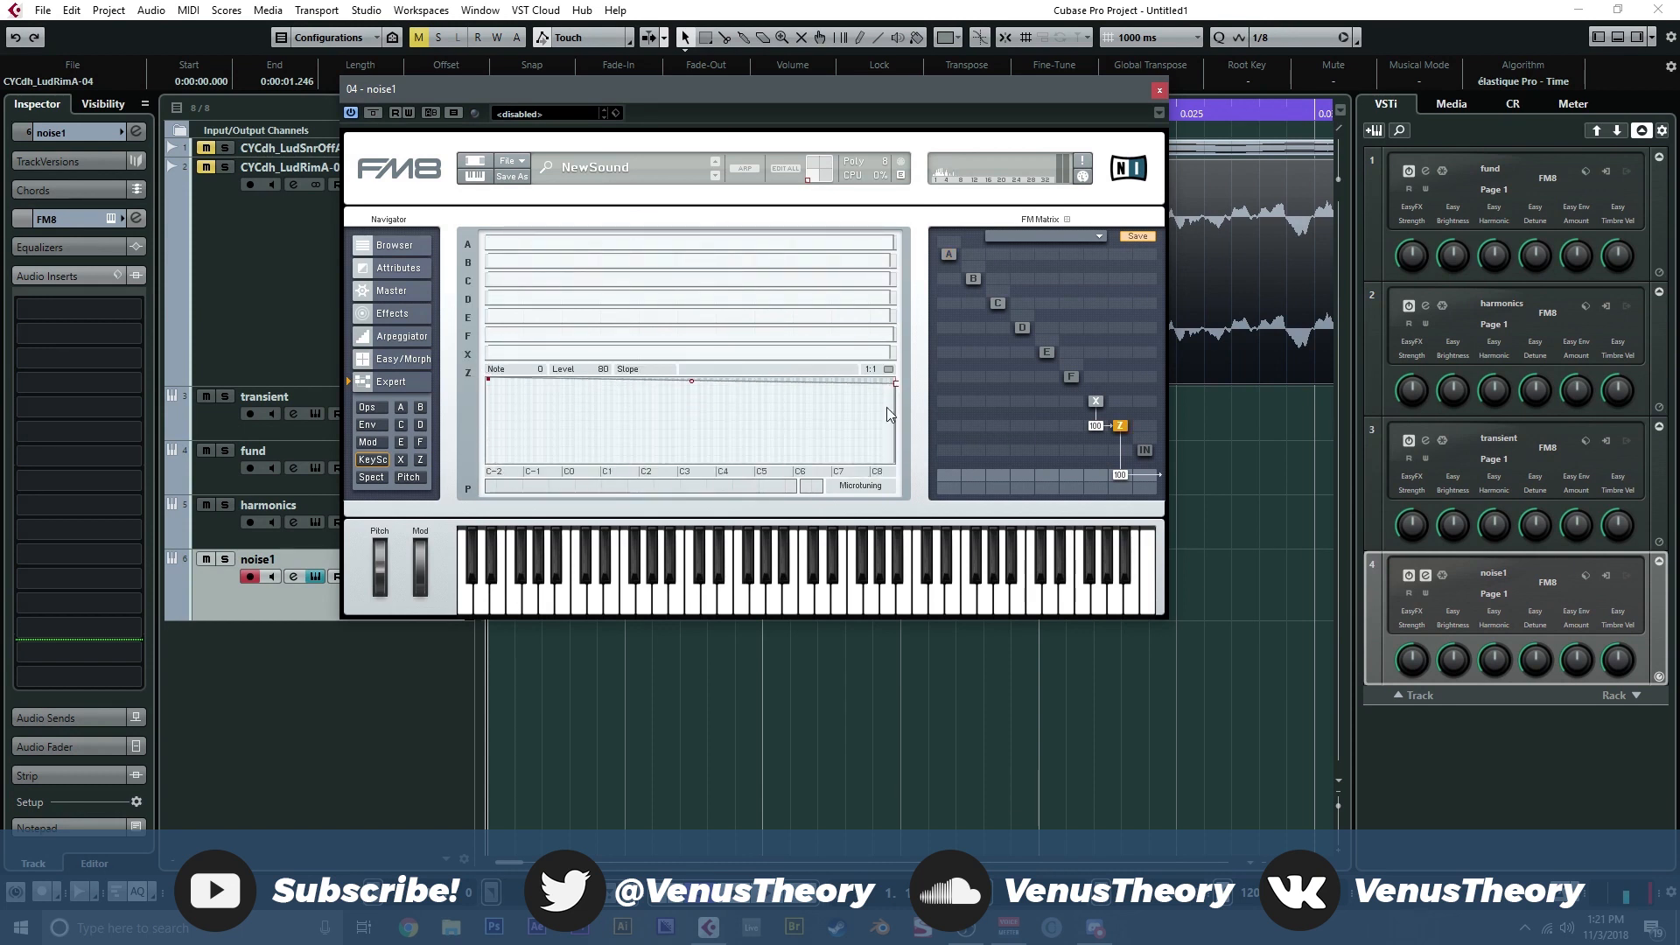
Step: Set operator Z's key scaling level at note 127 to 80, close the synth, and reduce the noise1 track's height
{"action": "left_click_drag", "start_coordinate": [896, 389], "coordinate": [896, 366]}
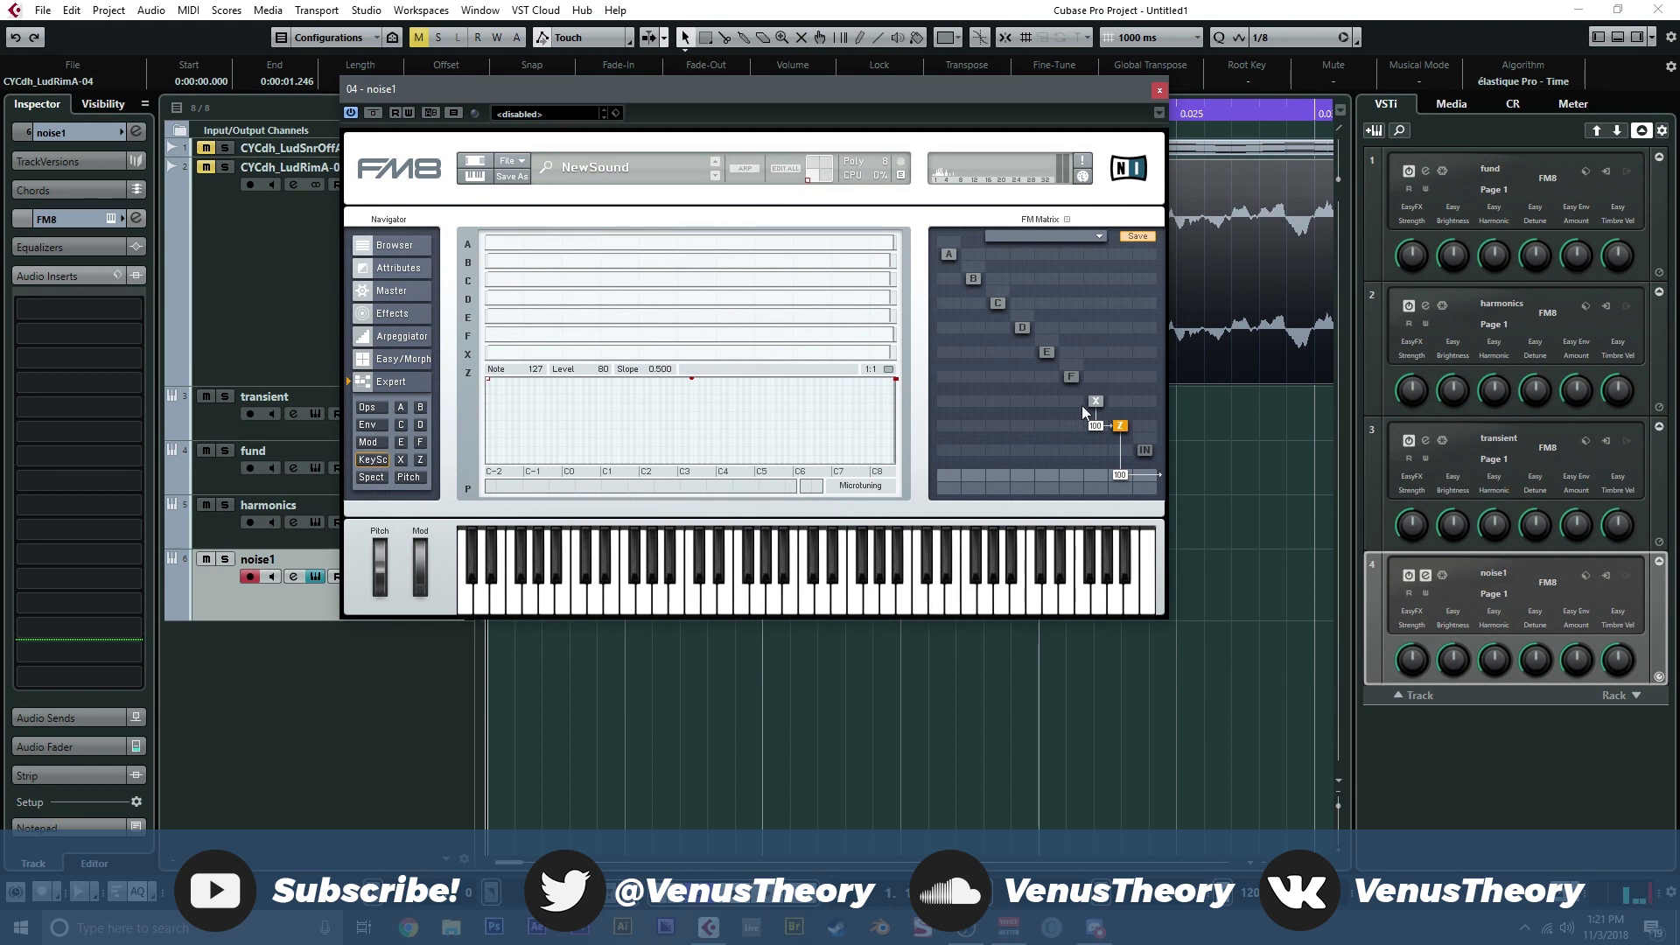
{"action": "left_click", "coordinate": [1160, 90]}
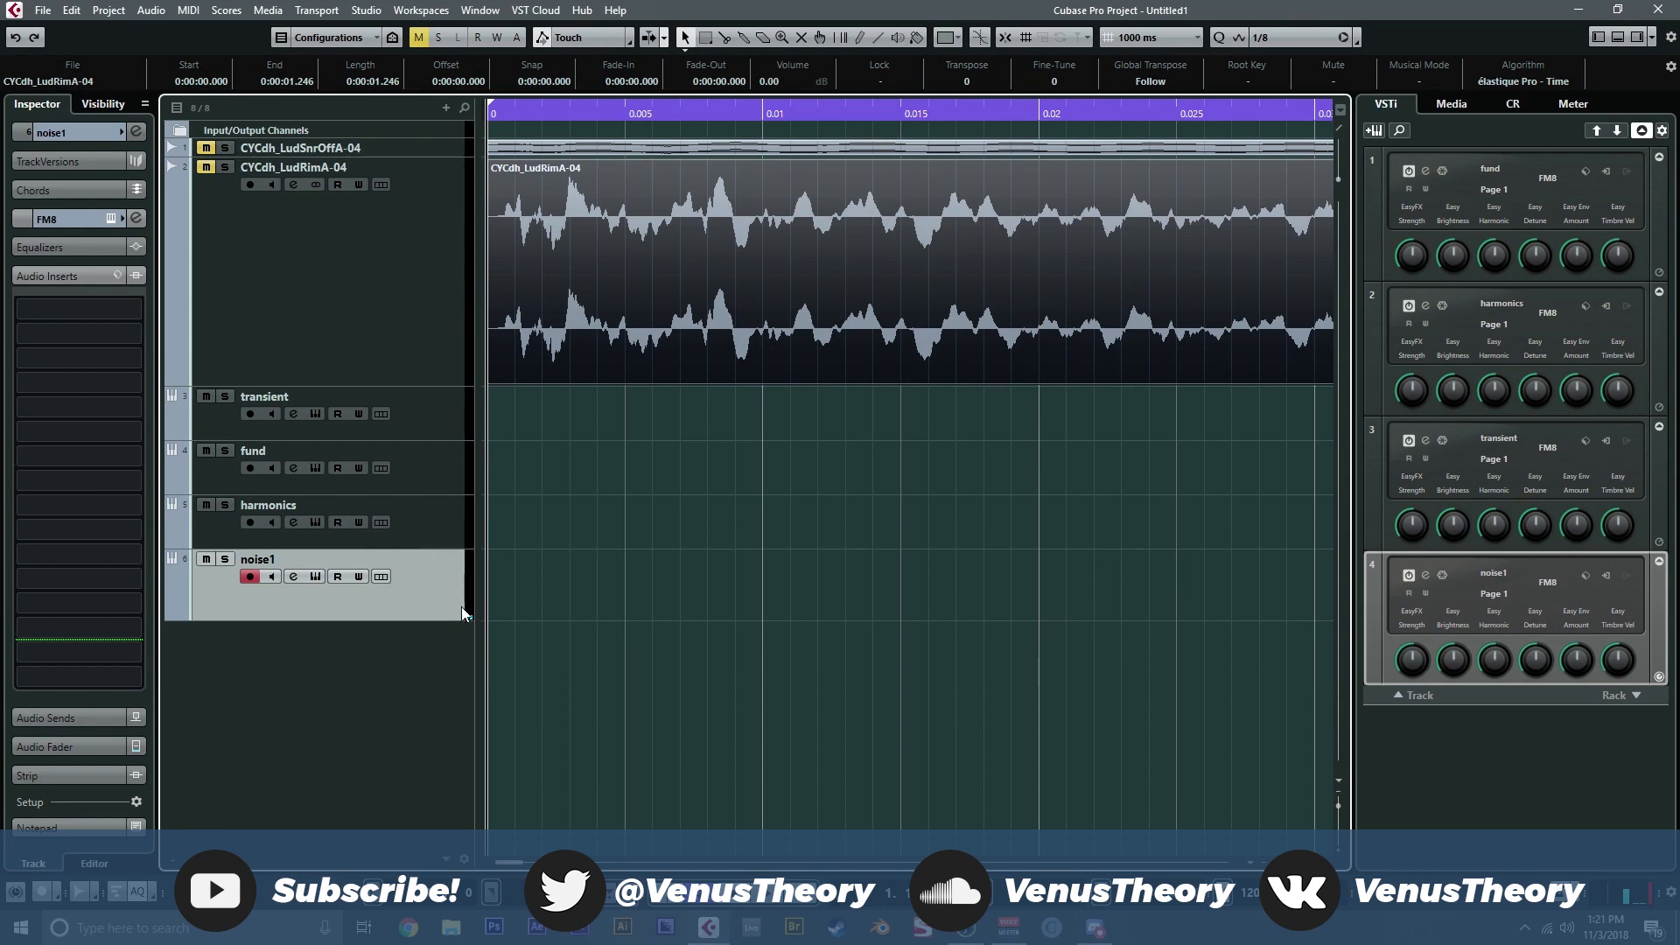
{"action": "left_click_drag", "start_coordinate": [464, 619], "coordinate": [445, 586]}
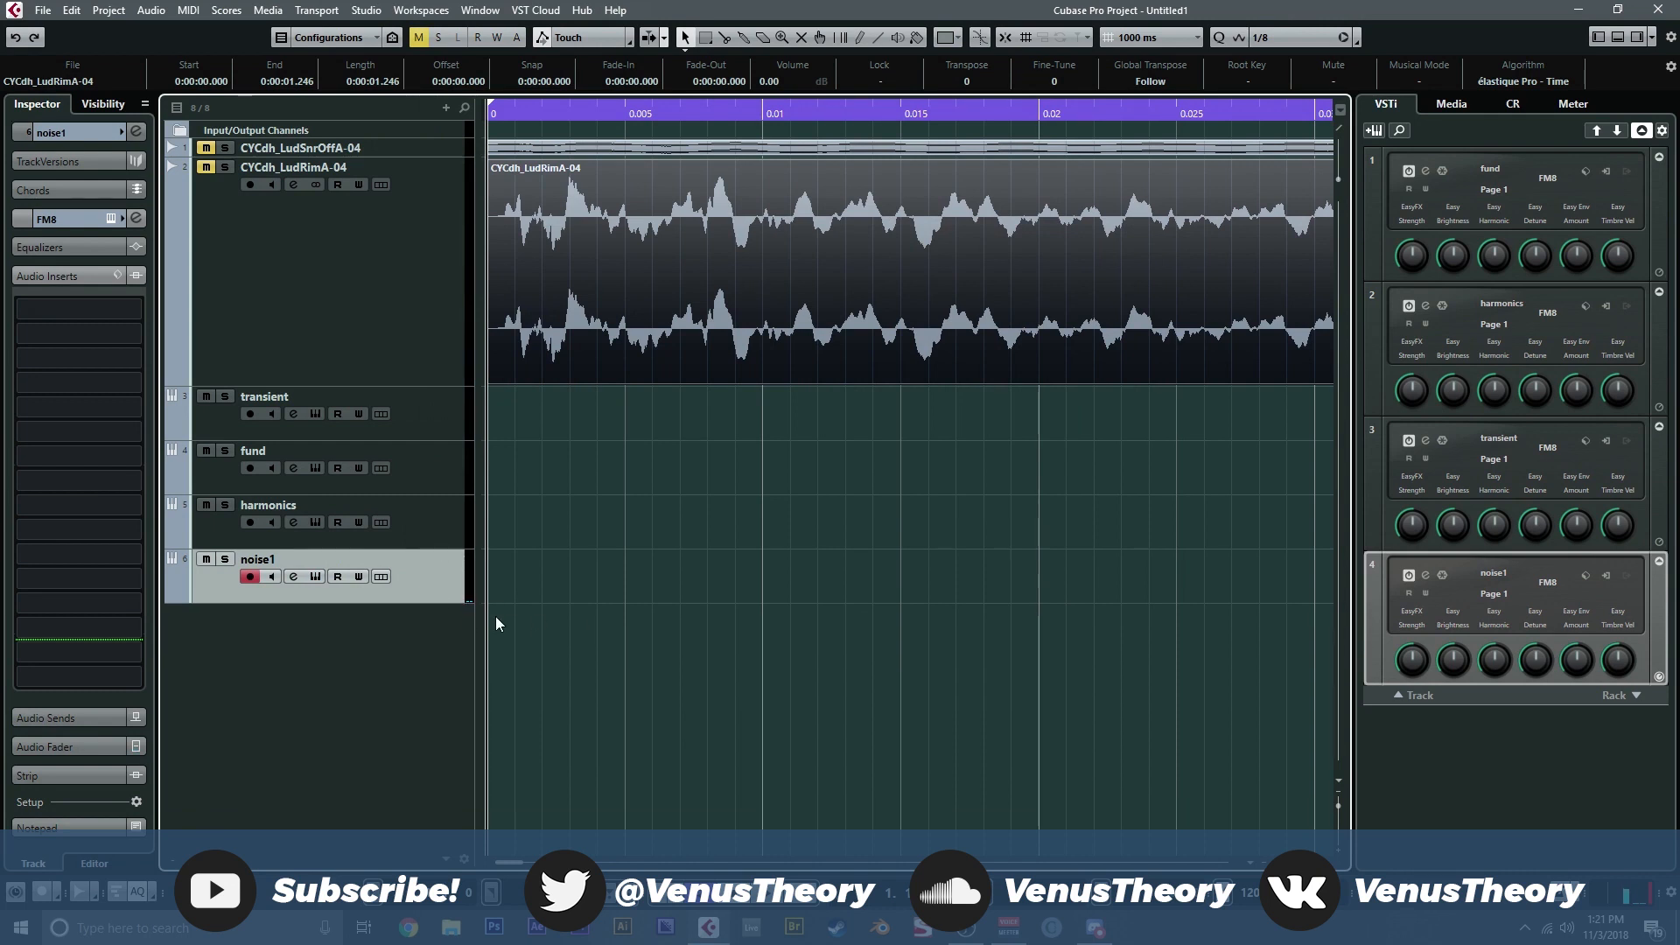
Step: Add one instrument track that uses FM8 and is routed to Stereo Out
{"action": "right_click", "coordinate": [416, 600]}
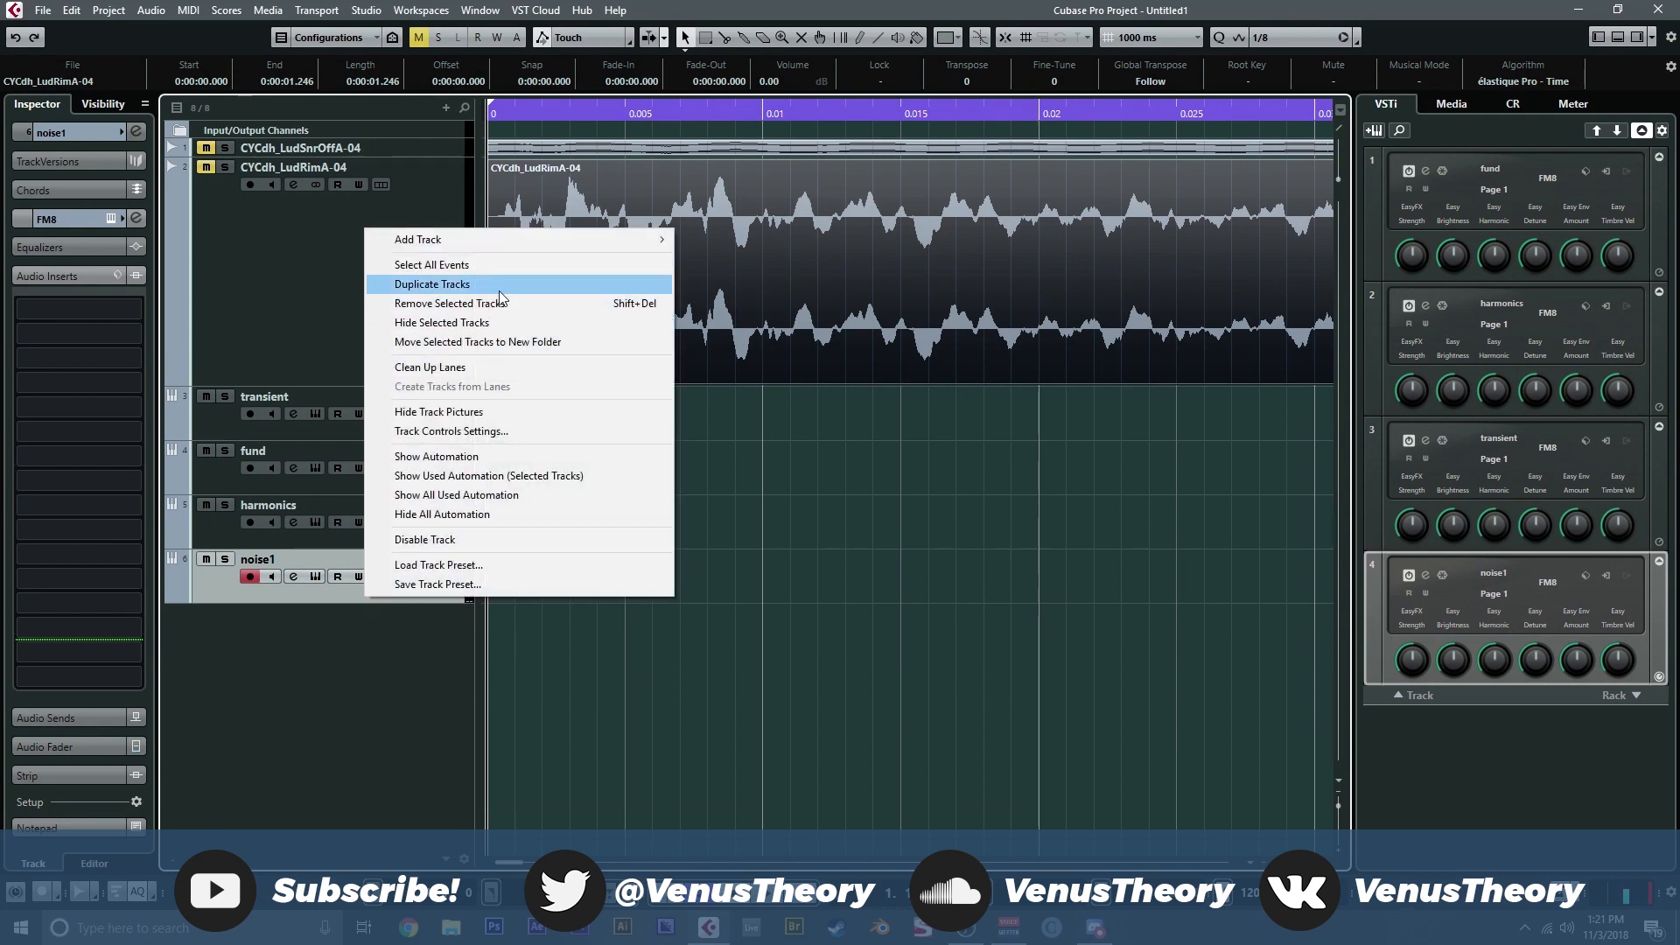
{"action": "mouse_move", "coordinate": [522, 238]}
{"action": "left_click", "coordinate": [700, 259]}
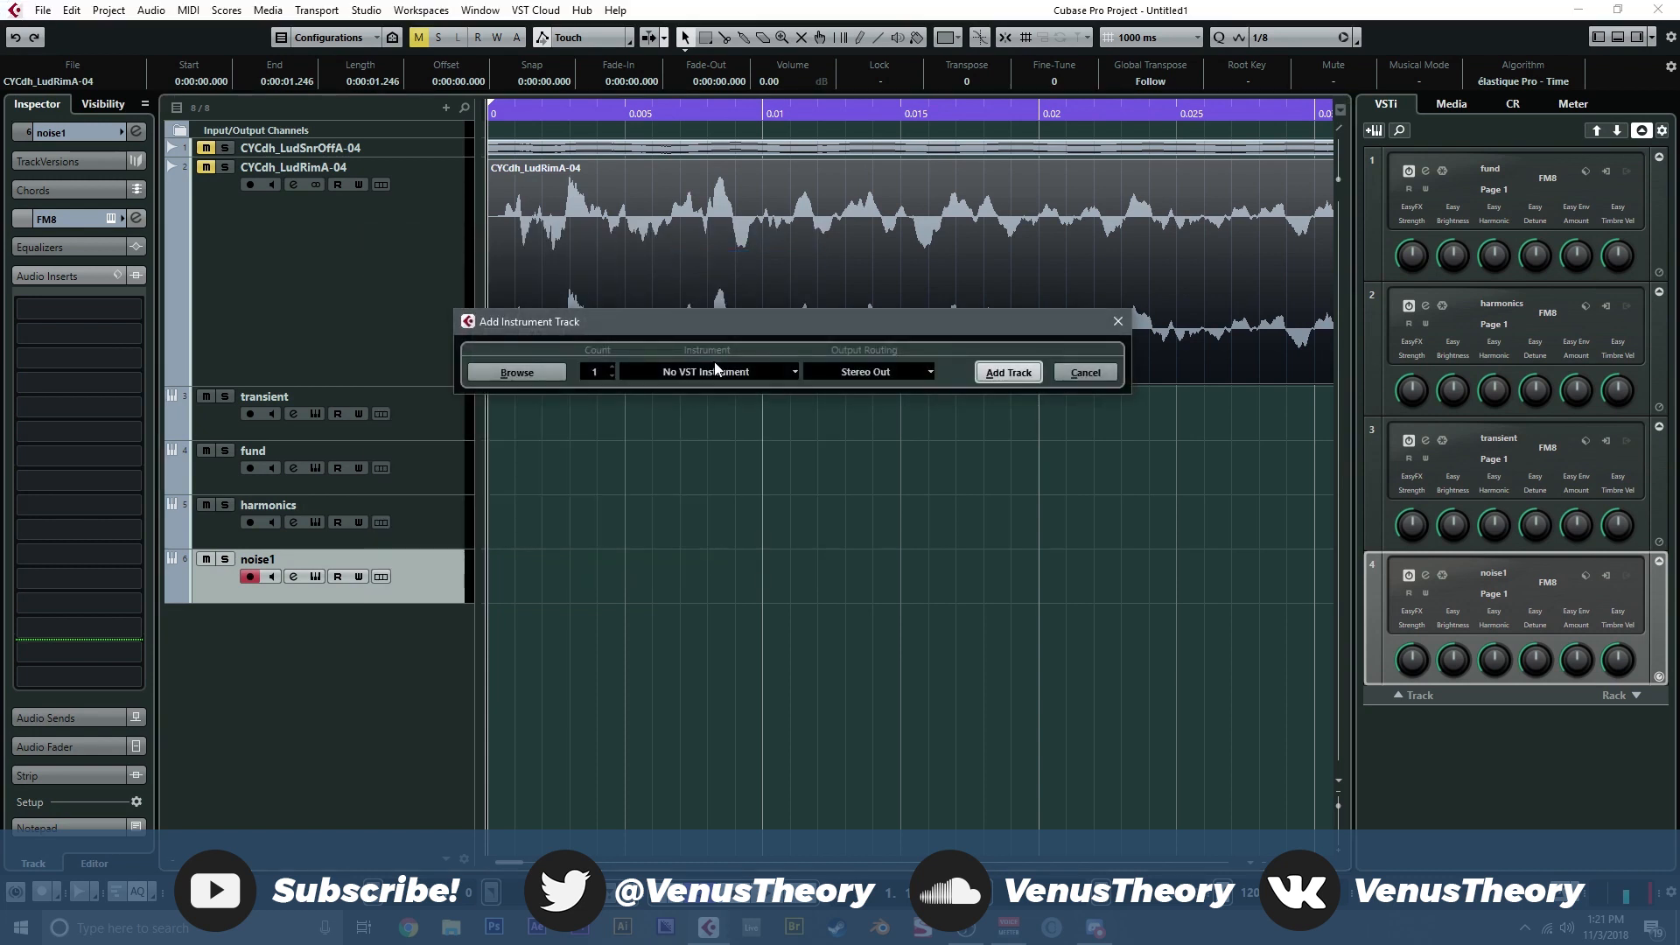
{"action": "left_click", "coordinate": [714, 374]}
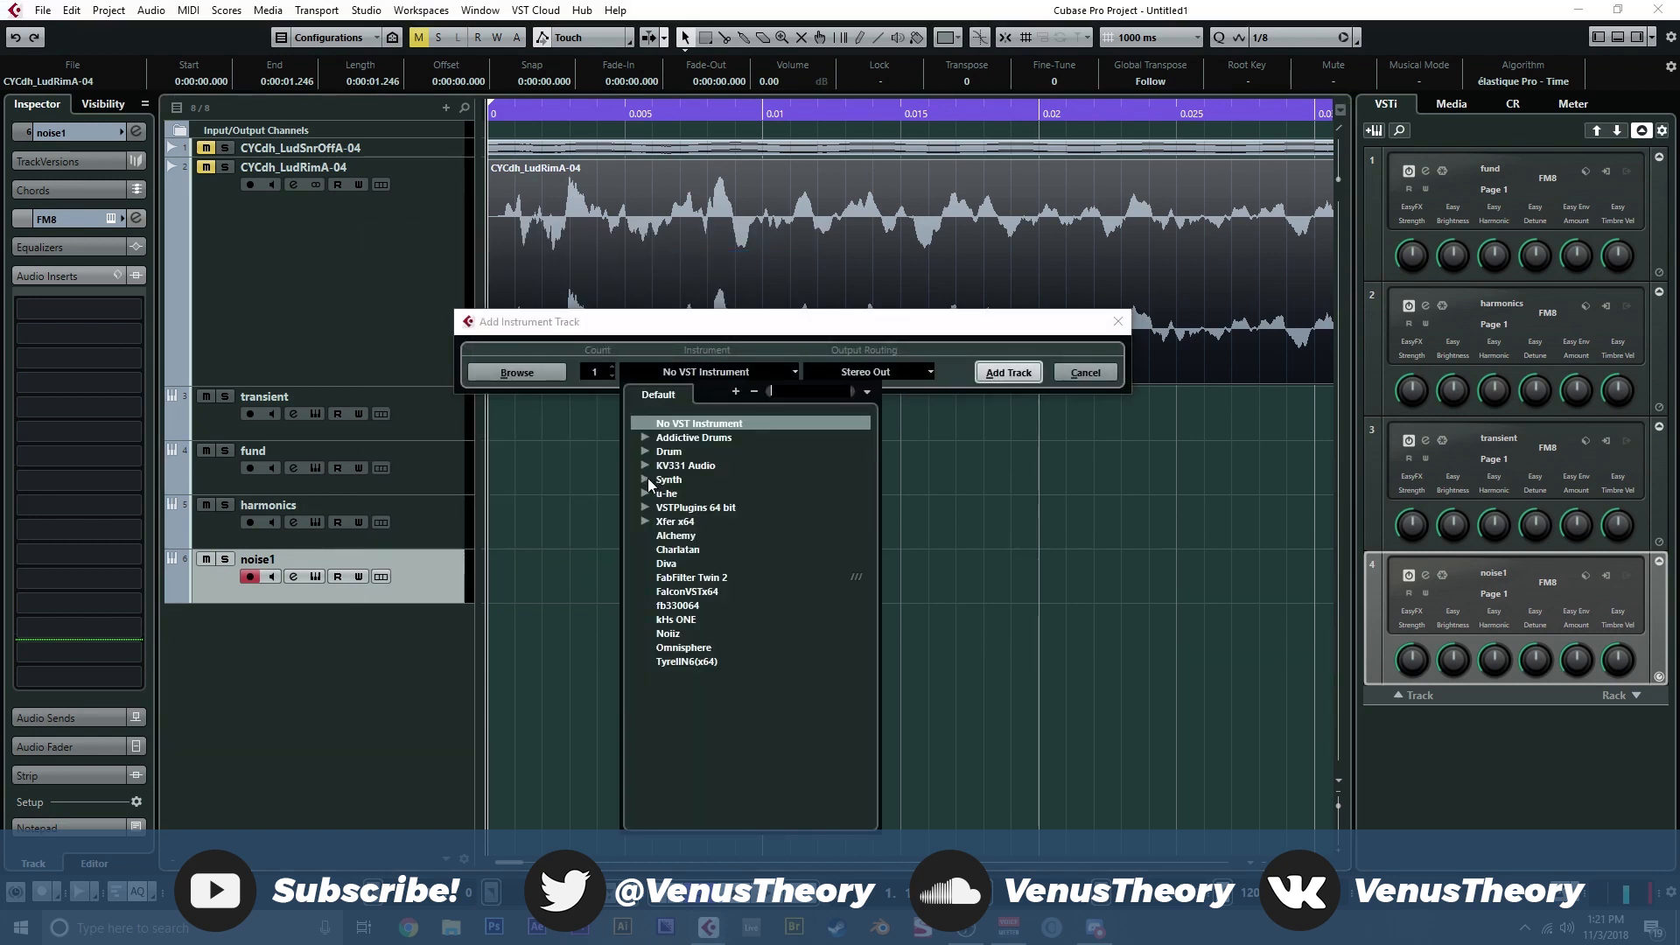
{"action": "left_click", "coordinate": [647, 506]}
{"action": "left_click", "coordinate": [696, 564]}
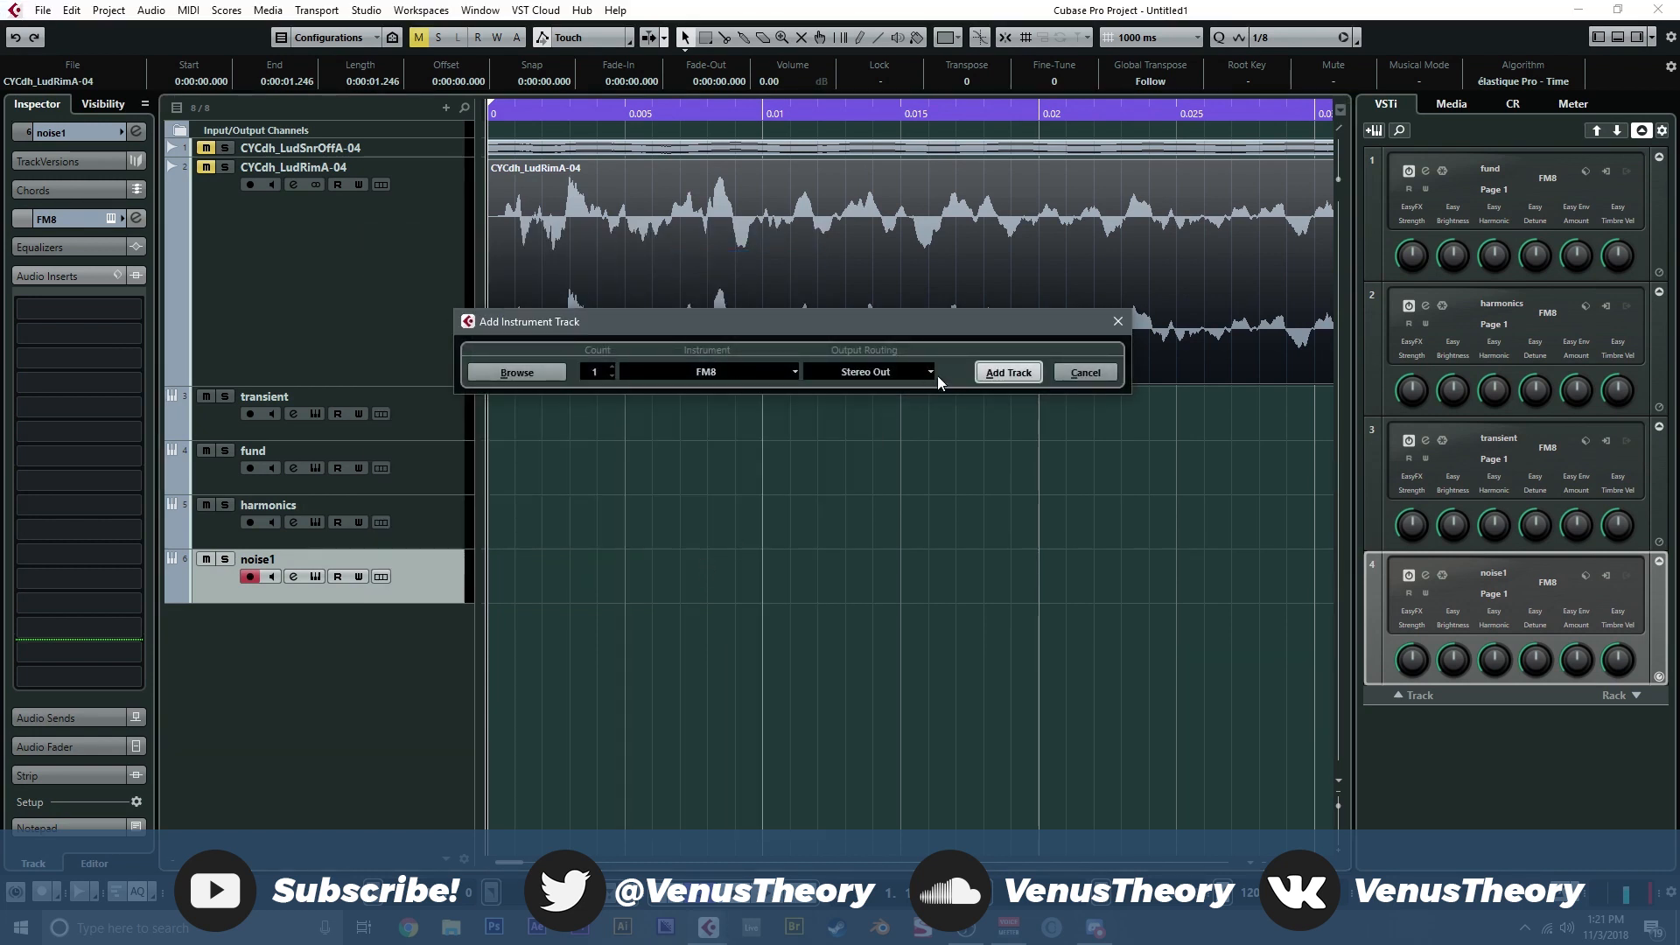
{"action": "left_click", "coordinate": [1015, 371]}
Step: Rename the newly added FM8 track as noise2
{"action": "double_click", "coordinate": [302, 612]}
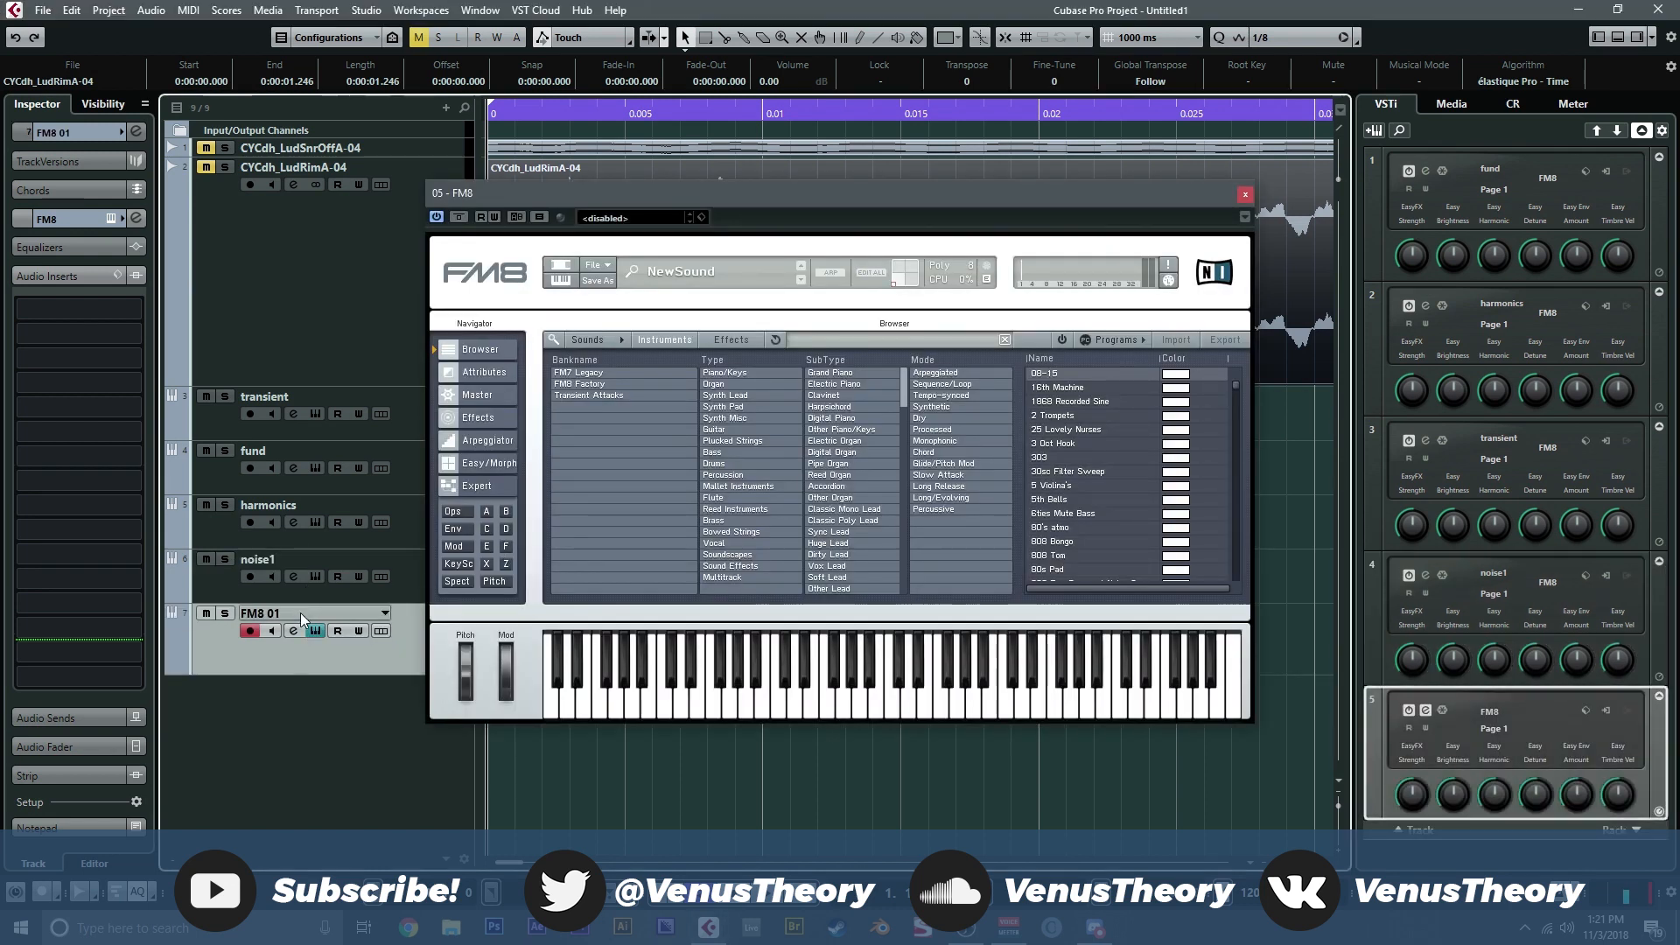
{"action": "type", "text": "noise"}
{"action": "type", "text": "2"}
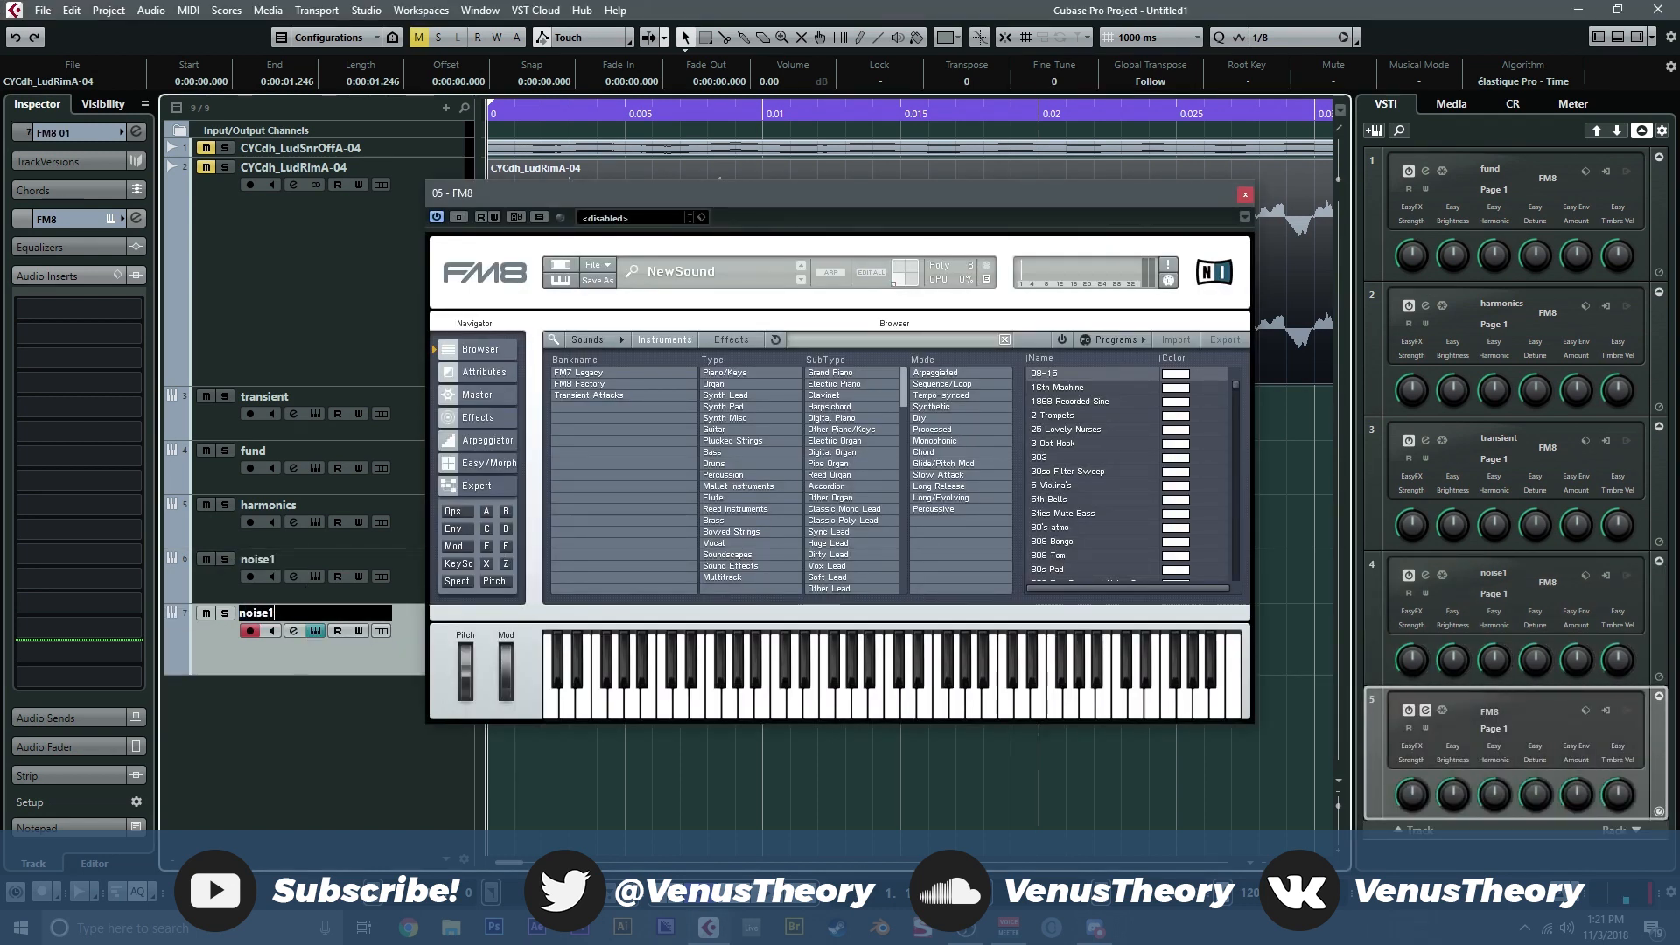
{"action": "key", "text": "Return"}
Step: In the FM matrix, route operator X into operator Z at 100 and send Z to the output at 100
{"action": "left_click", "coordinate": [498, 491]}
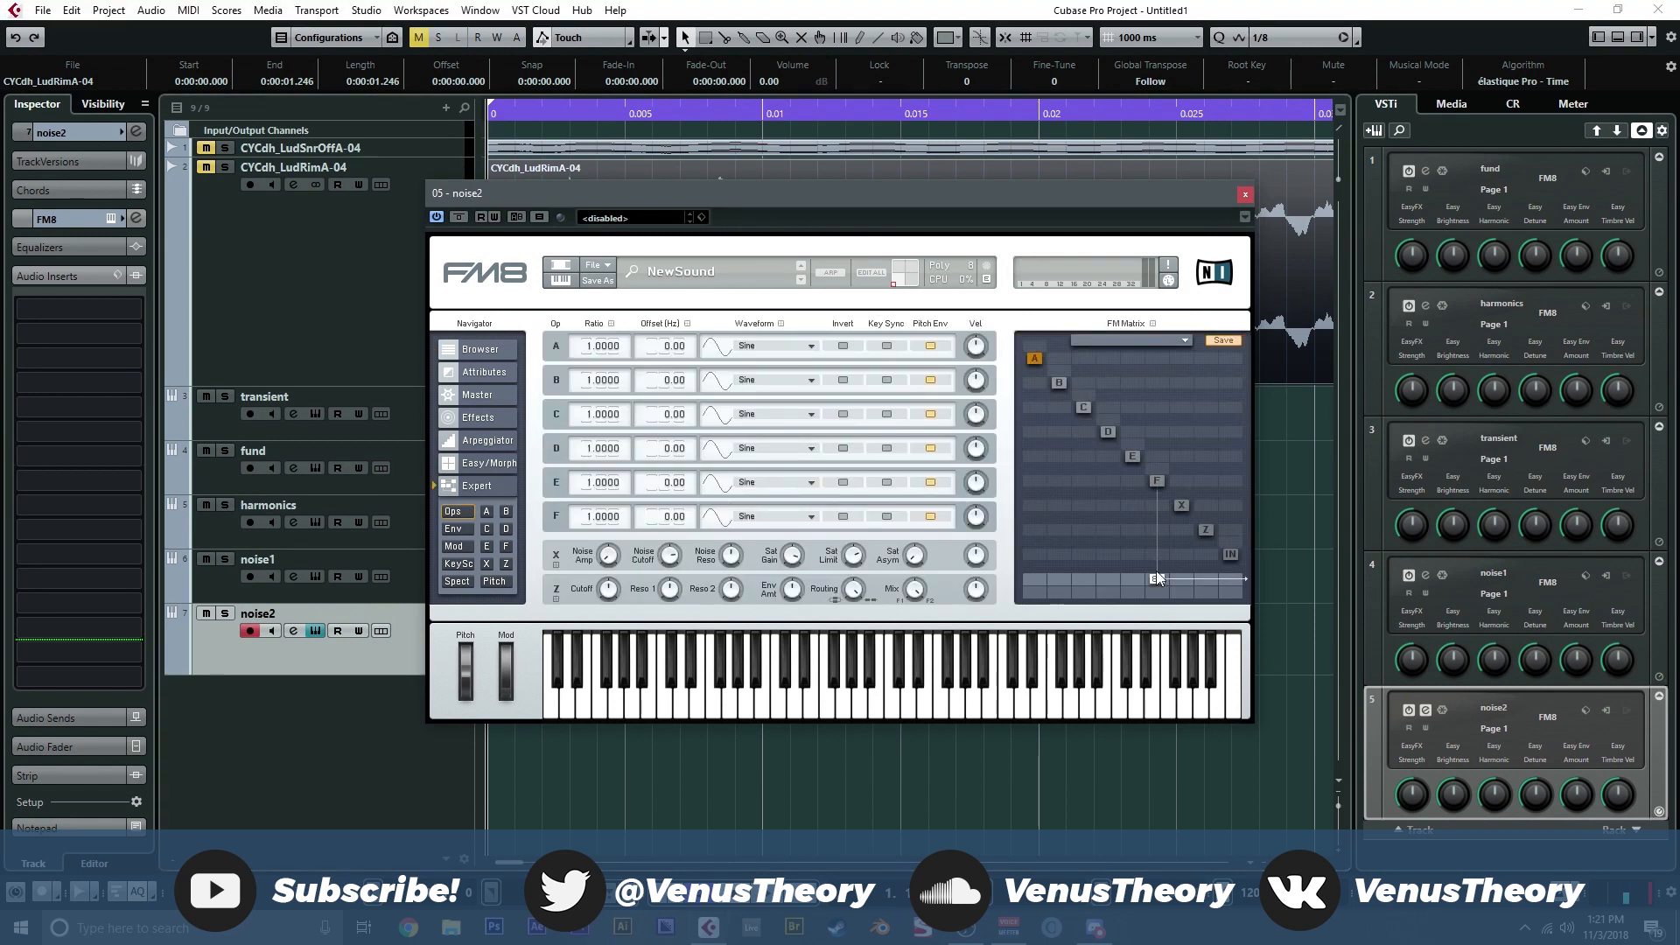
{"action": "left_click", "coordinate": [1183, 529]}
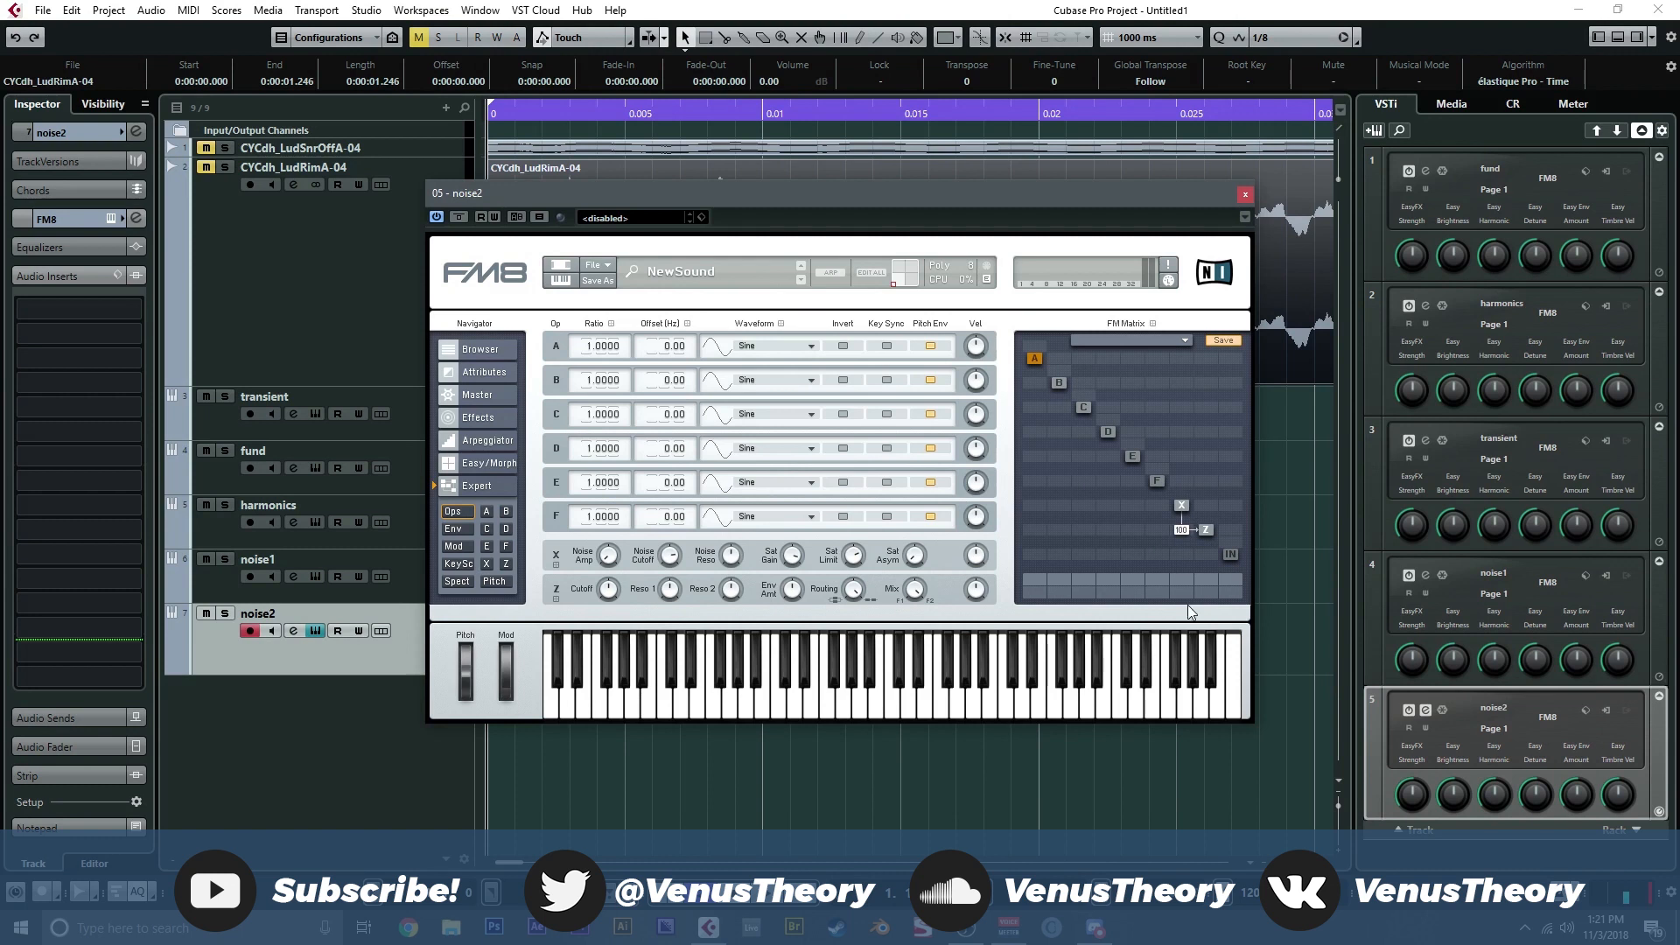
Step: Raise operator X's noise amplitude, adjust its noise resonance and cutoff, and audition the sound on two notes
{"action": "left_click", "coordinate": [1180, 508]}
{"action": "left_click_drag", "start_coordinate": [650, 358], "coordinate": [649, 181]}
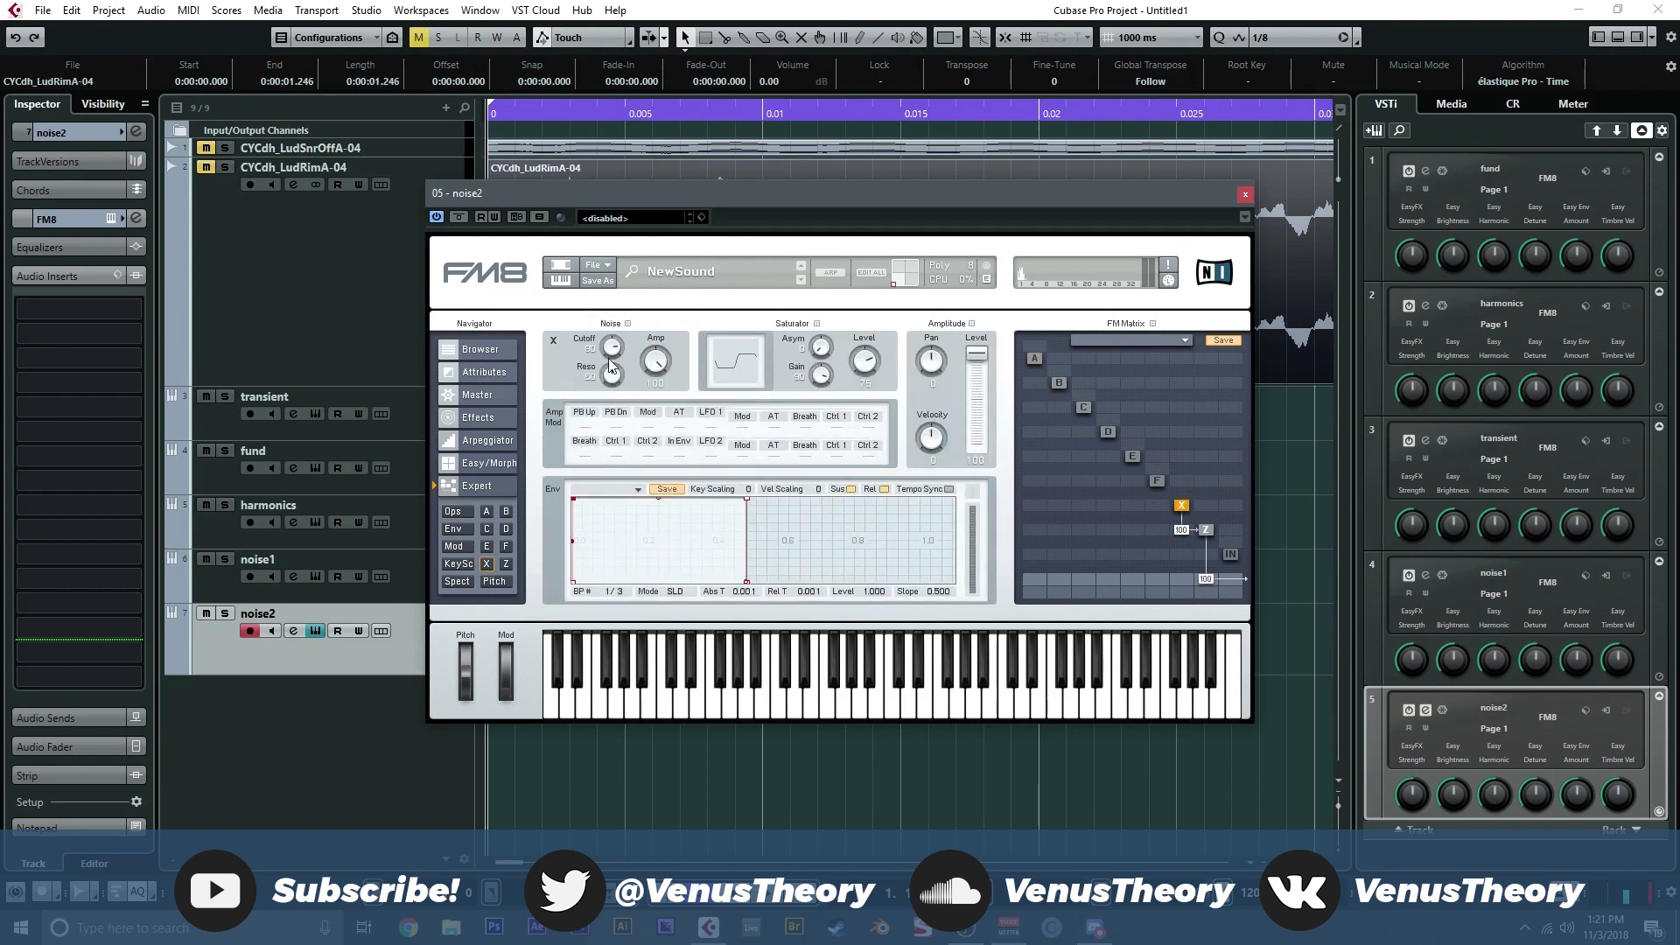
{"action": "left_click_drag", "start_coordinate": [610, 371], "coordinate": [612, 484]}
{"action": "left_click_drag", "start_coordinate": [604, 361], "coordinate": [610, 333]}
{"action": "left_click", "coordinate": [862, 684]}
{"action": "left_click", "coordinate": [977, 687]}
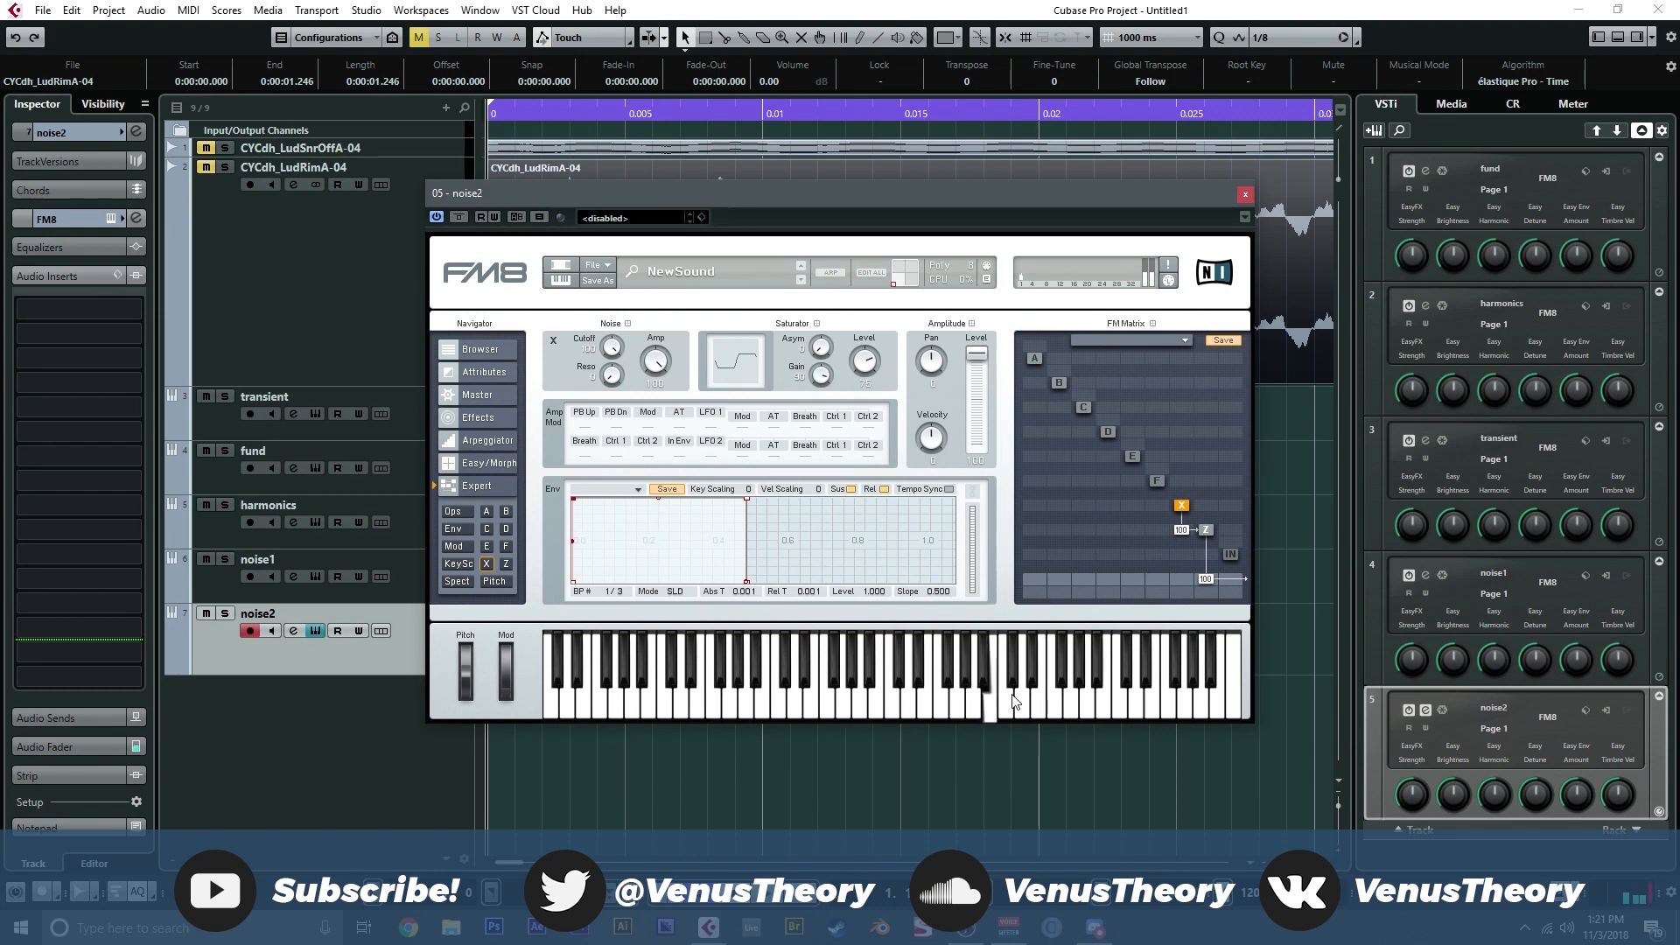
Step: Shift operator Z's mix toward filter 1, change that filter's mode to high-pass, and adjust its cutoff
{"action": "left_click", "coordinate": [1206, 530]}
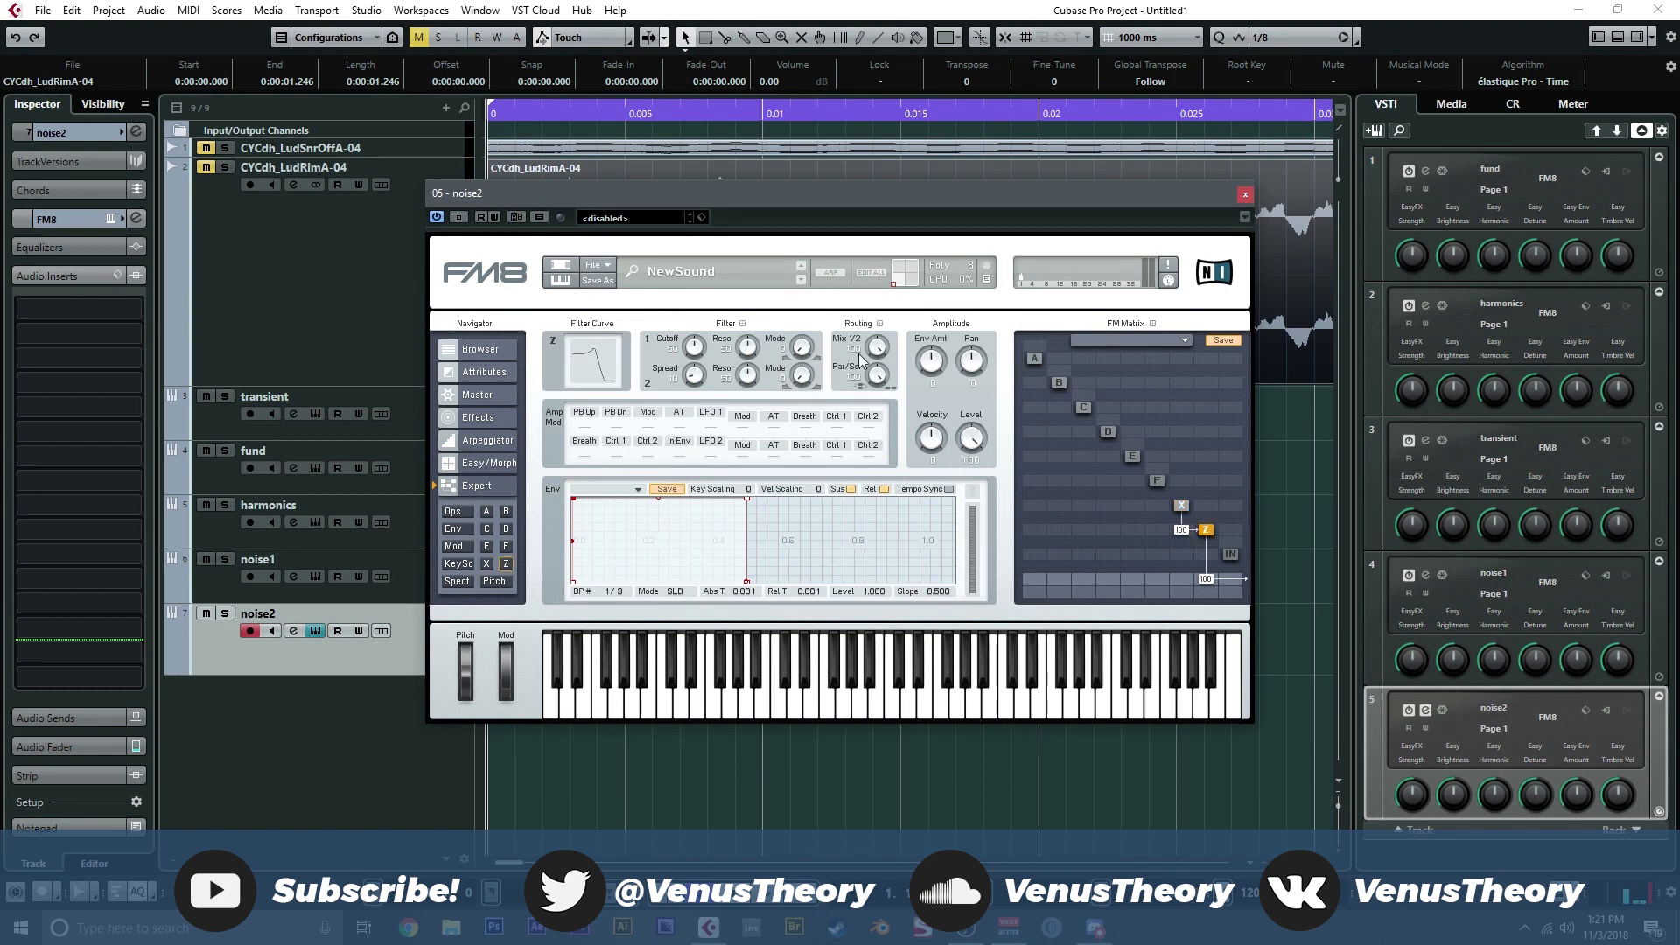
{"action": "left_click_drag", "start_coordinate": [889, 354], "coordinate": [886, 530]}
{"action": "left_click_drag", "start_coordinate": [806, 357], "coordinate": [750, 395]}
{"action": "left_click_drag", "start_coordinate": [700, 342], "coordinate": [702, 350]}
Step: In the key scaling for operator Z, raise the levels at notes 0 and 127 to 80
{"action": "left_click", "coordinate": [450, 563]}
{"action": "left_click_drag", "start_coordinate": [574, 551], "coordinate": [580, 456]}
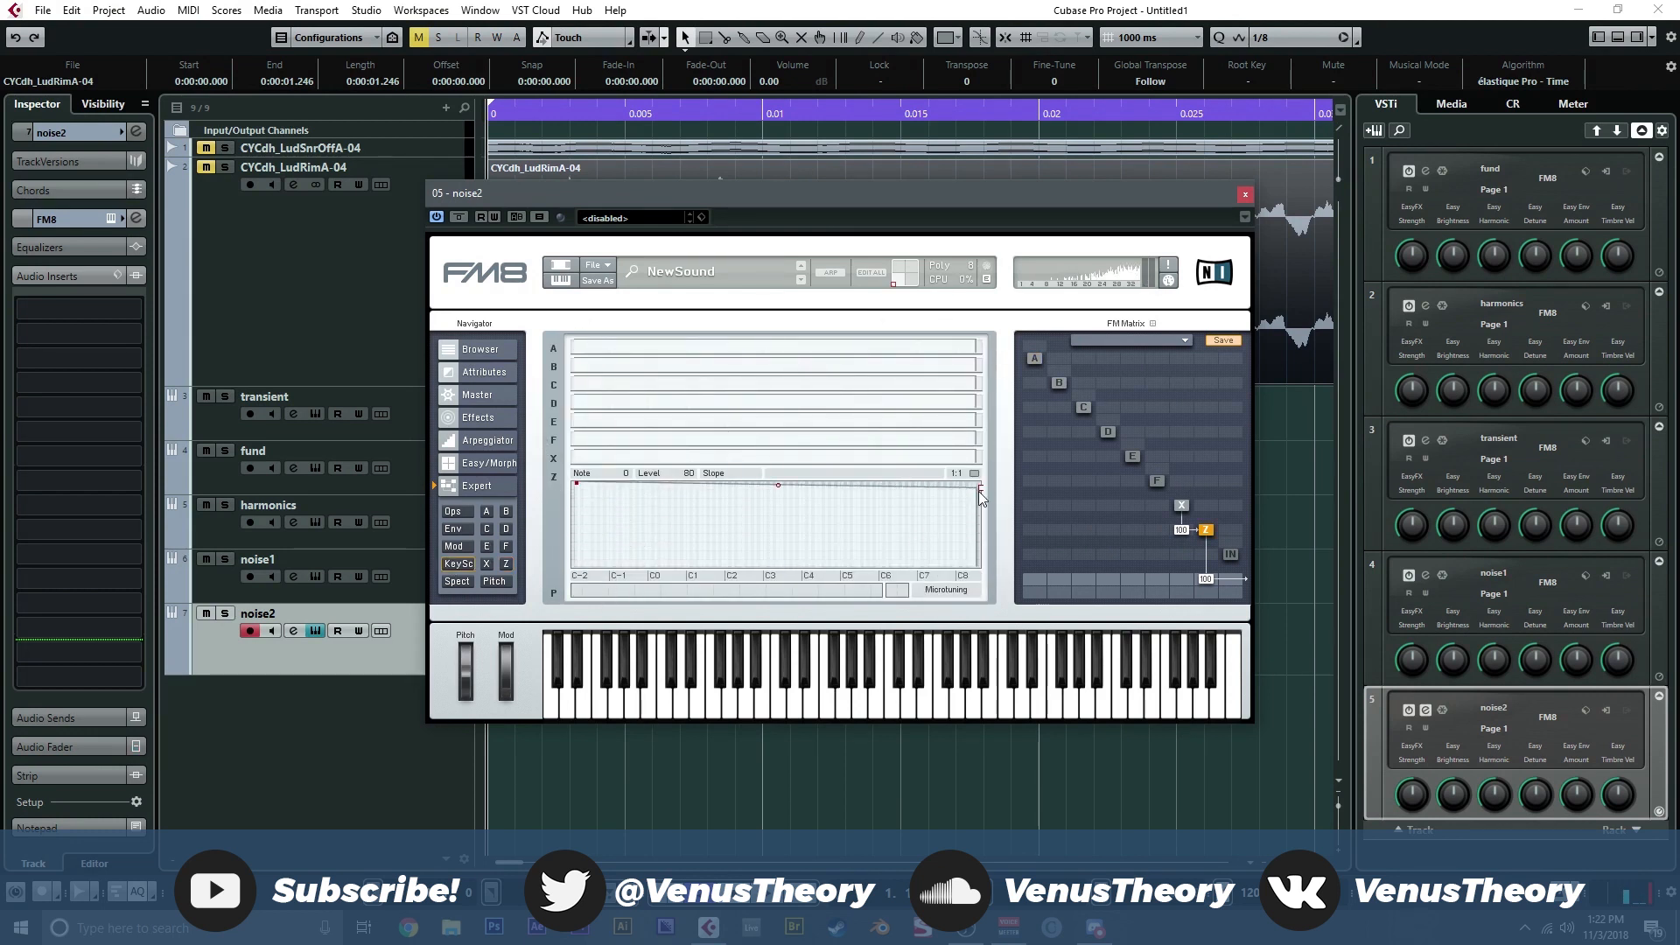
{"action": "left_click_drag", "start_coordinate": [980, 487], "coordinate": [980, 481]}
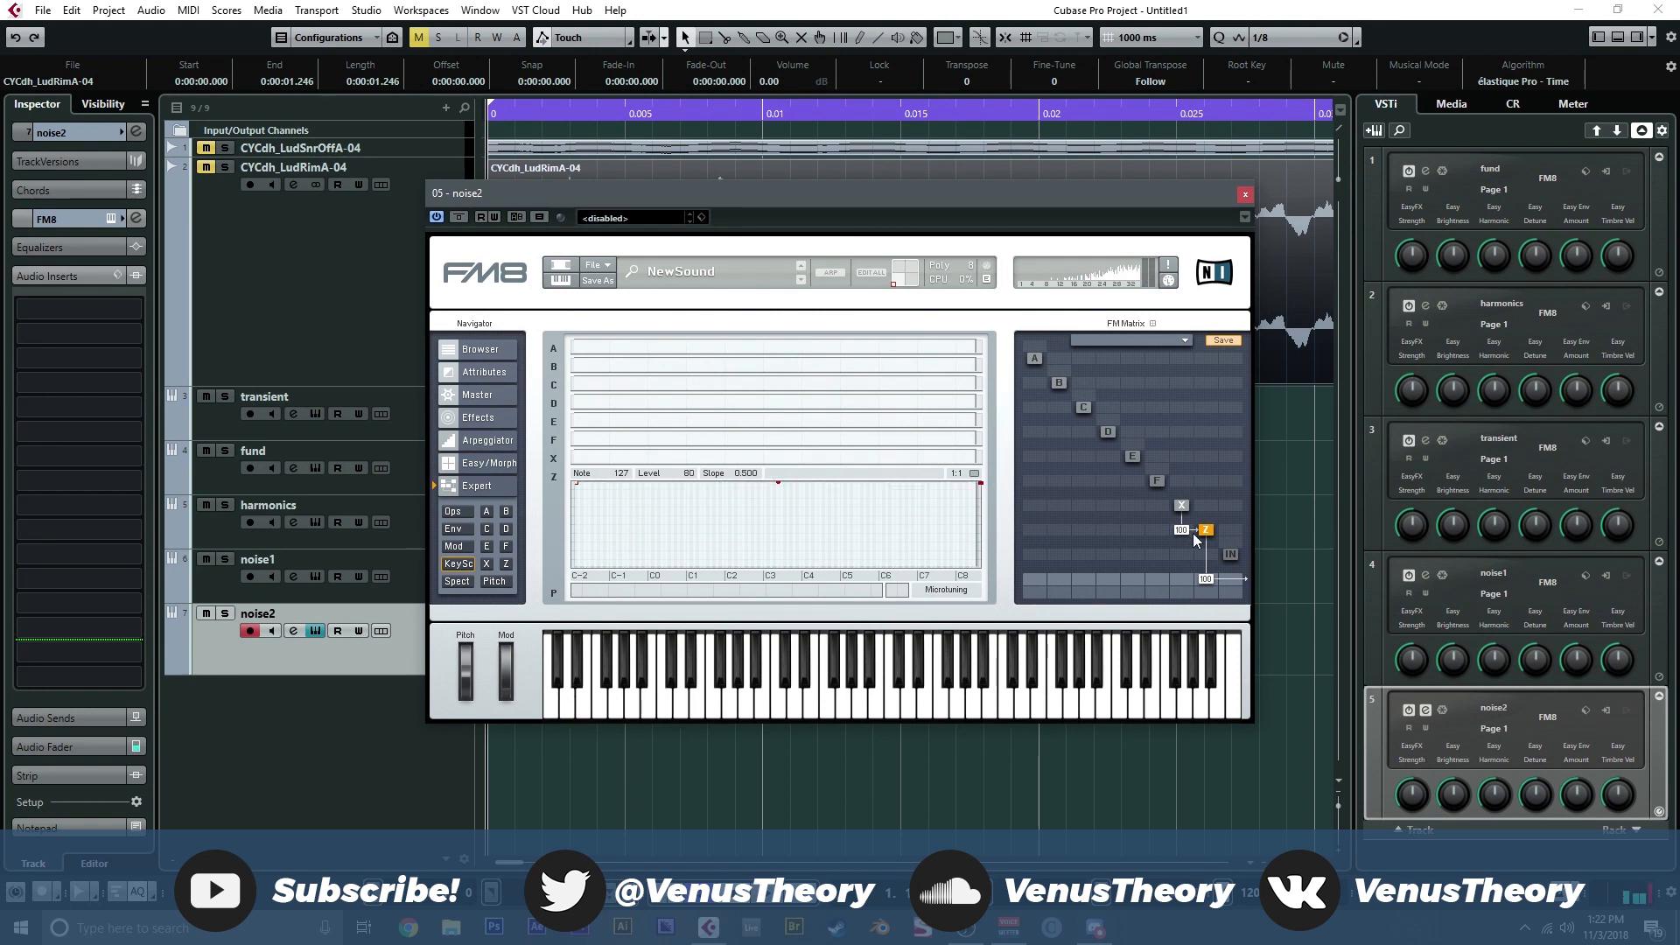
Step: Lower operator Z's filter 1 cutoff and drop its key scaling level at both ends to about -80
{"action": "left_click", "coordinate": [453, 529]}
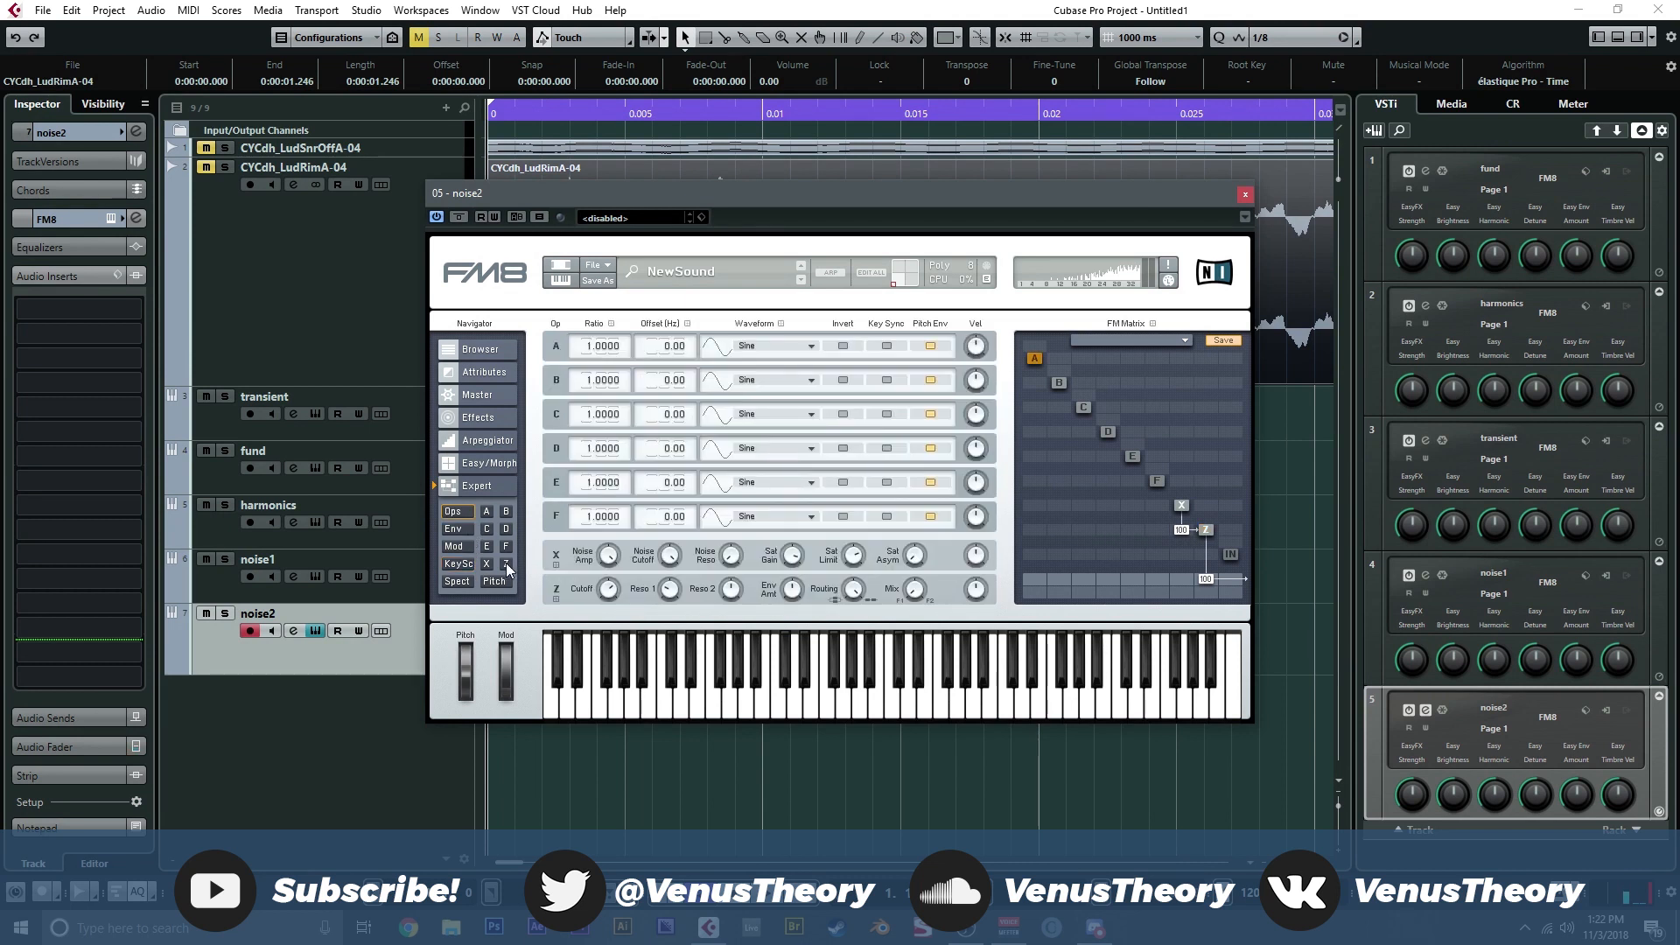
{"action": "left_click_drag", "start_coordinate": [694, 347], "coordinate": [703, 459]}
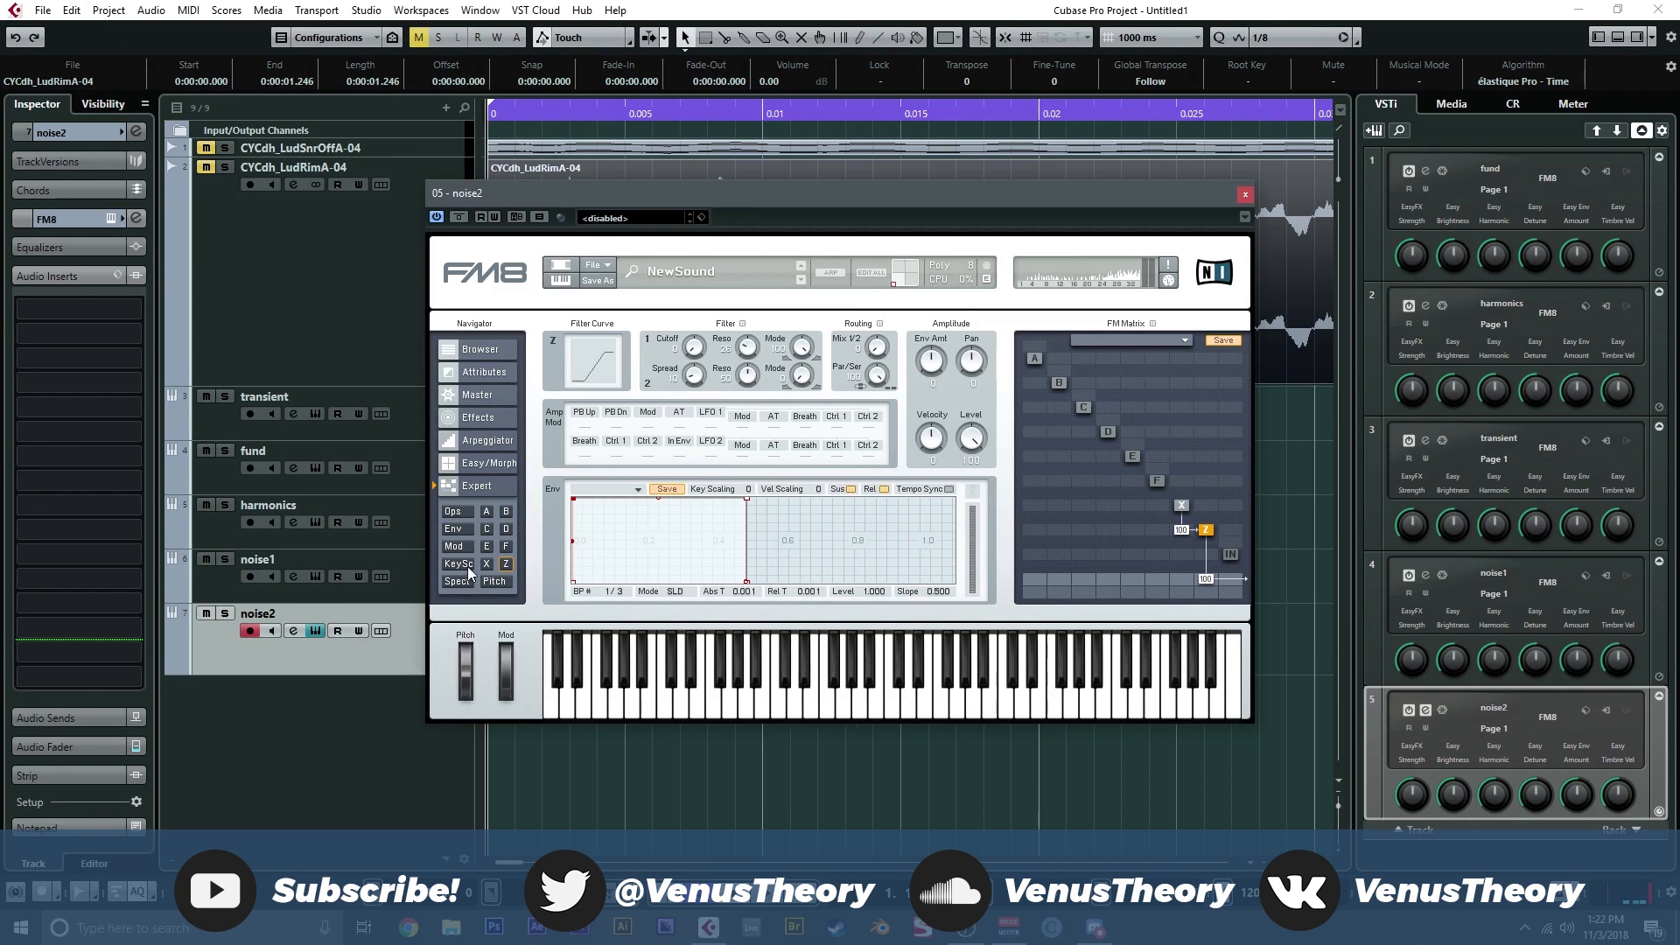
{"action": "left_click", "coordinate": [464, 565]}
{"action": "left_click_drag", "start_coordinate": [577, 484], "coordinate": [577, 565]}
{"action": "left_click_drag", "start_coordinate": [976, 484], "coordinate": [981, 567]}
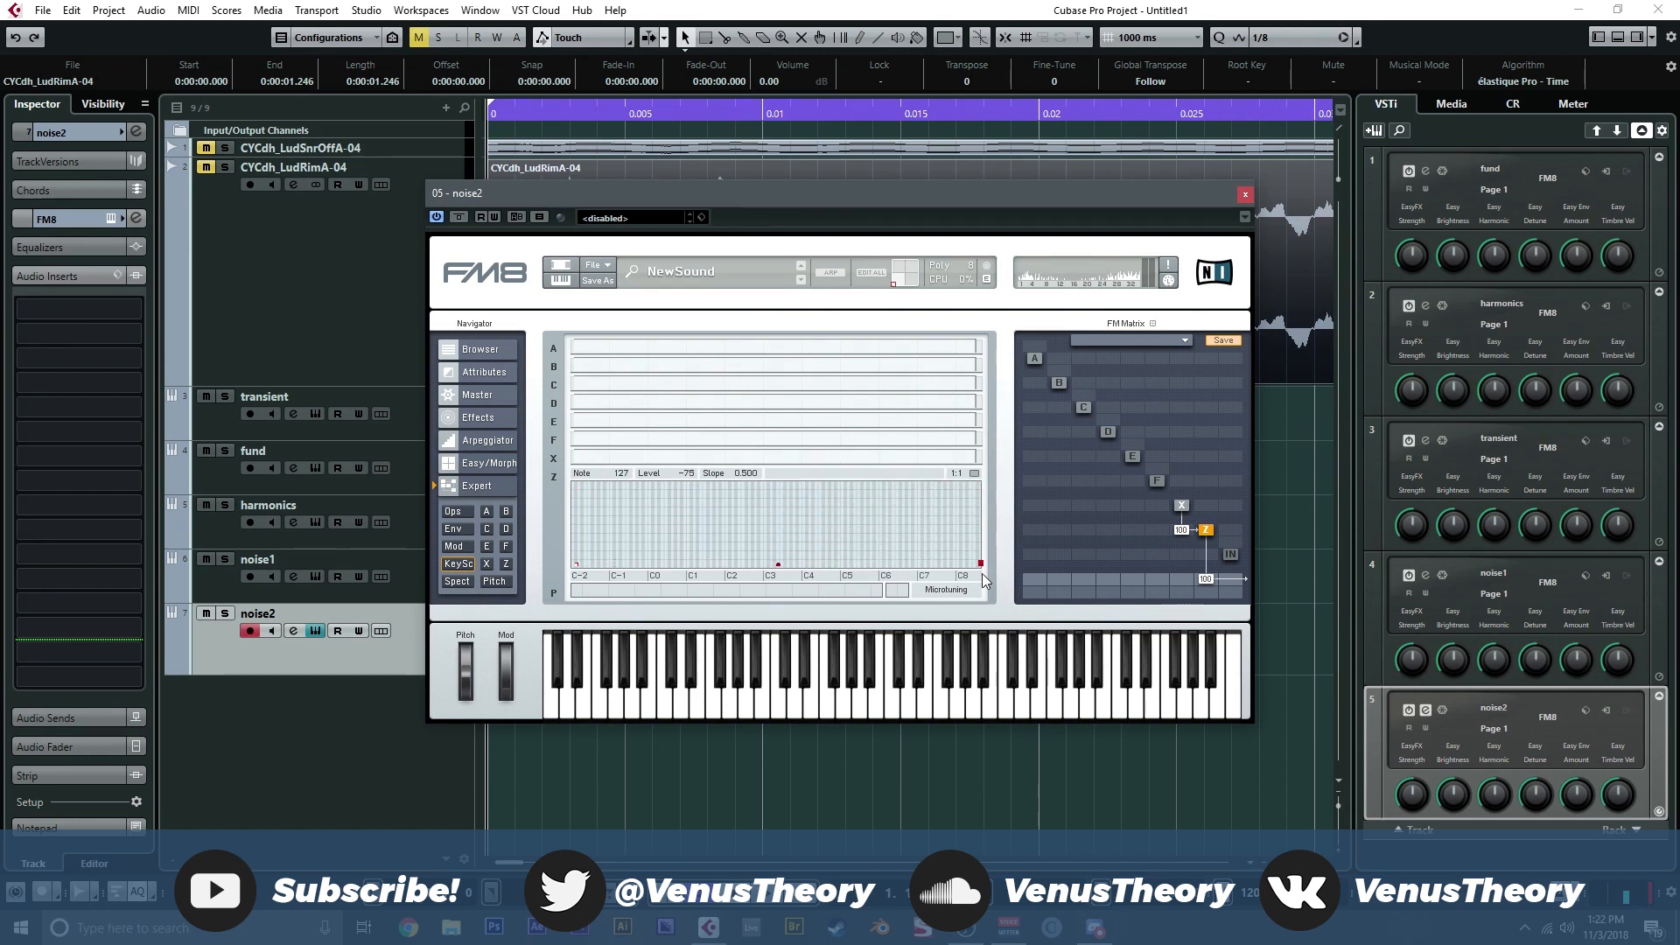
Step: Raise operator Z's filter 1 cutoff and set its key scaling level to 0 at note 0 and about -2 at note 127
{"action": "left_click", "coordinate": [506, 564]}
{"action": "left_click_drag", "start_coordinate": [698, 348], "coordinate": [706, 288]}
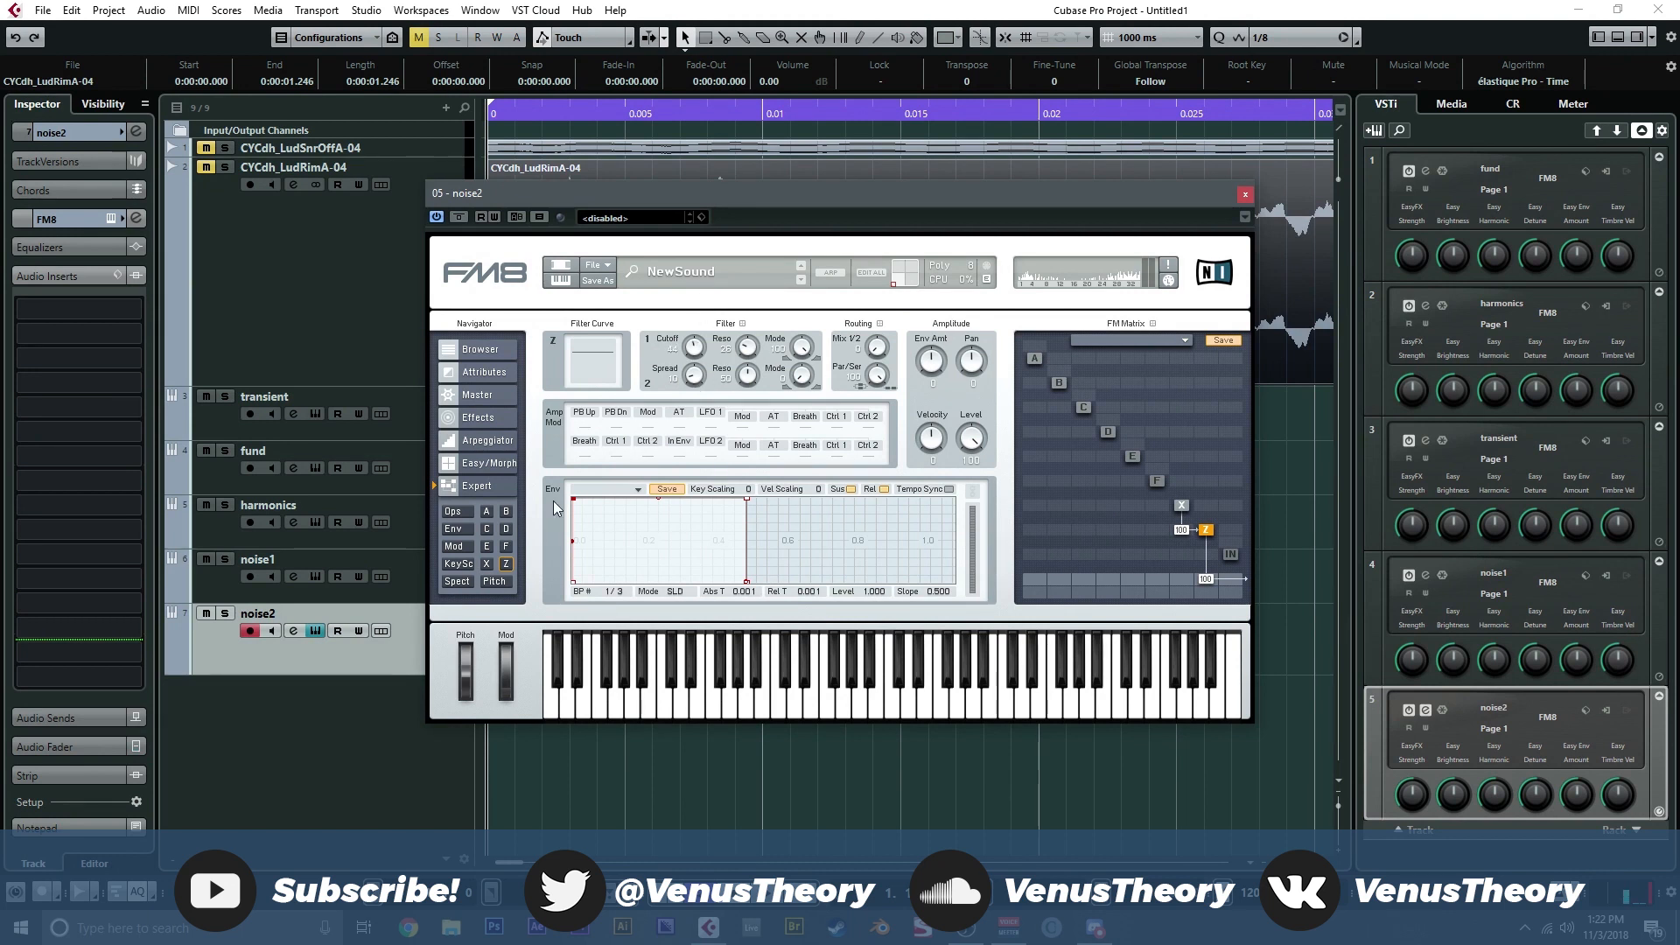
{"action": "left_click", "coordinate": [462, 565]}
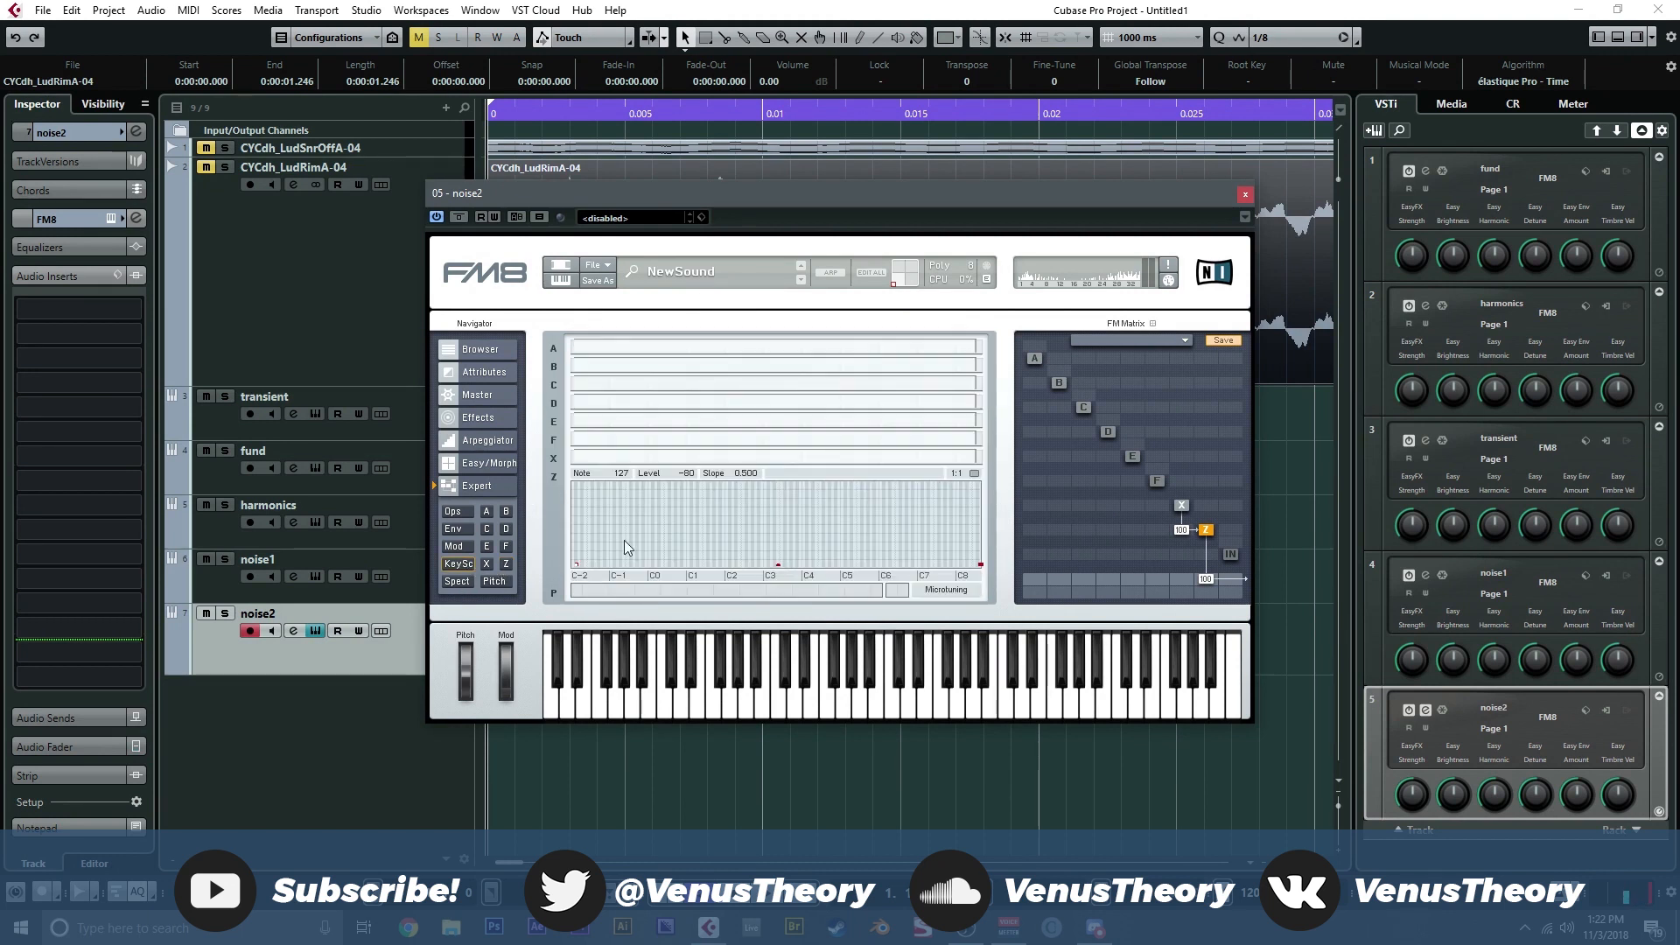
{"action": "left_click_drag", "start_coordinate": [576, 567], "coordinate": [567, 524]}
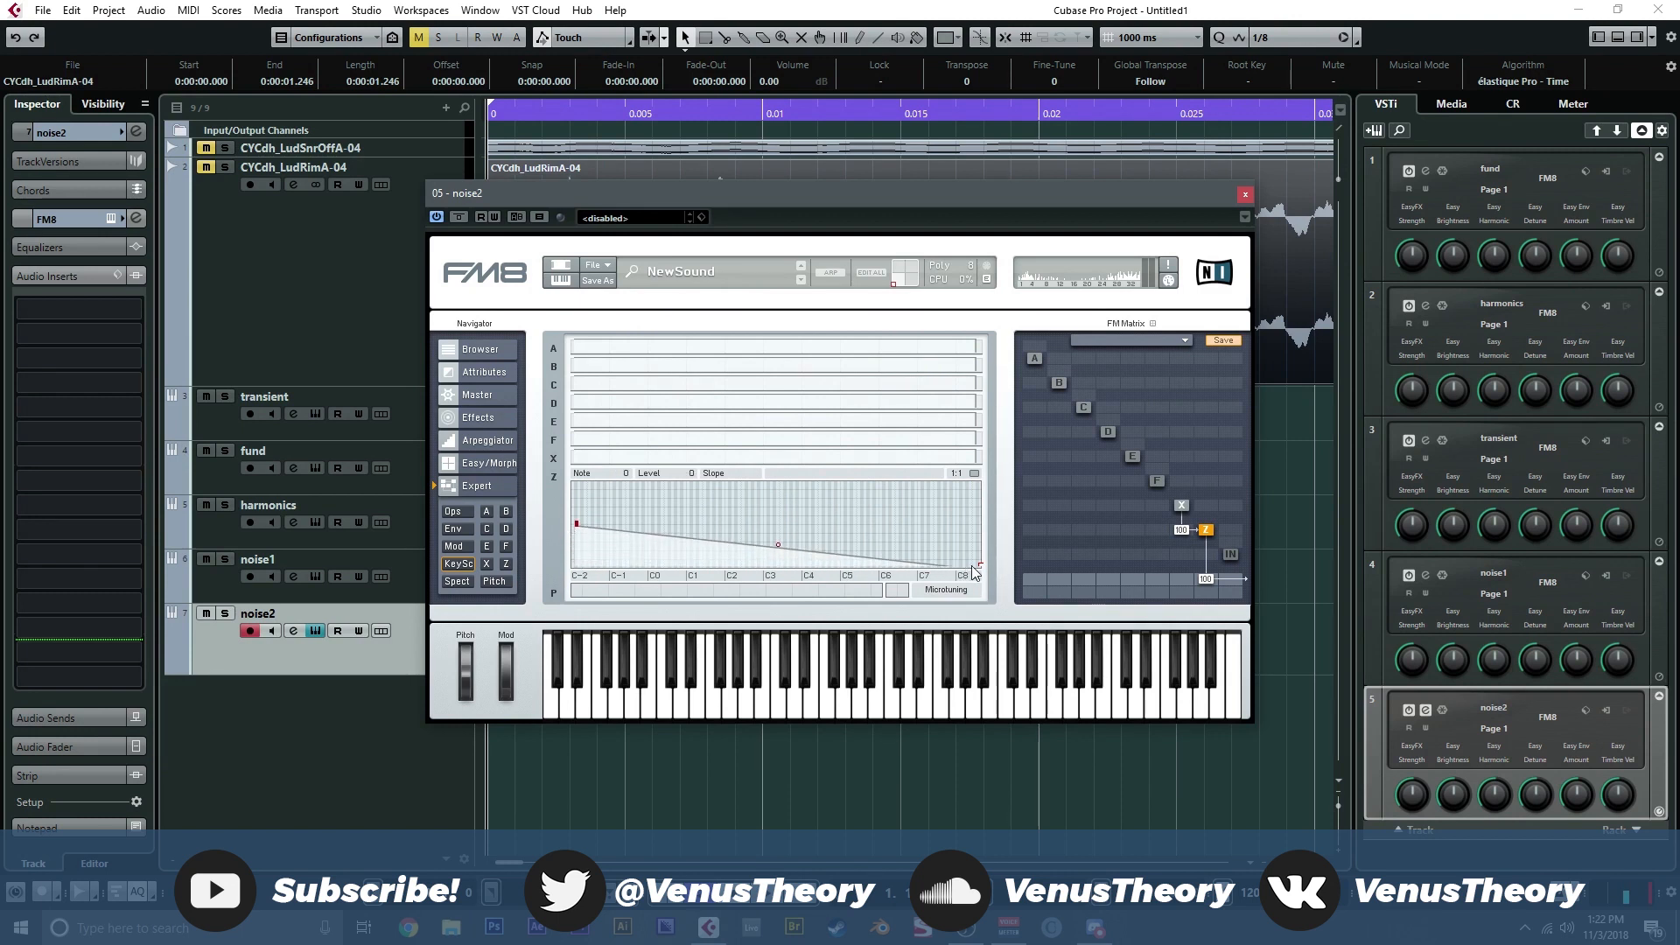
{"action": "left_click_drag", "start_coordinate": [980, 564], "coordinate": [986, 527]}
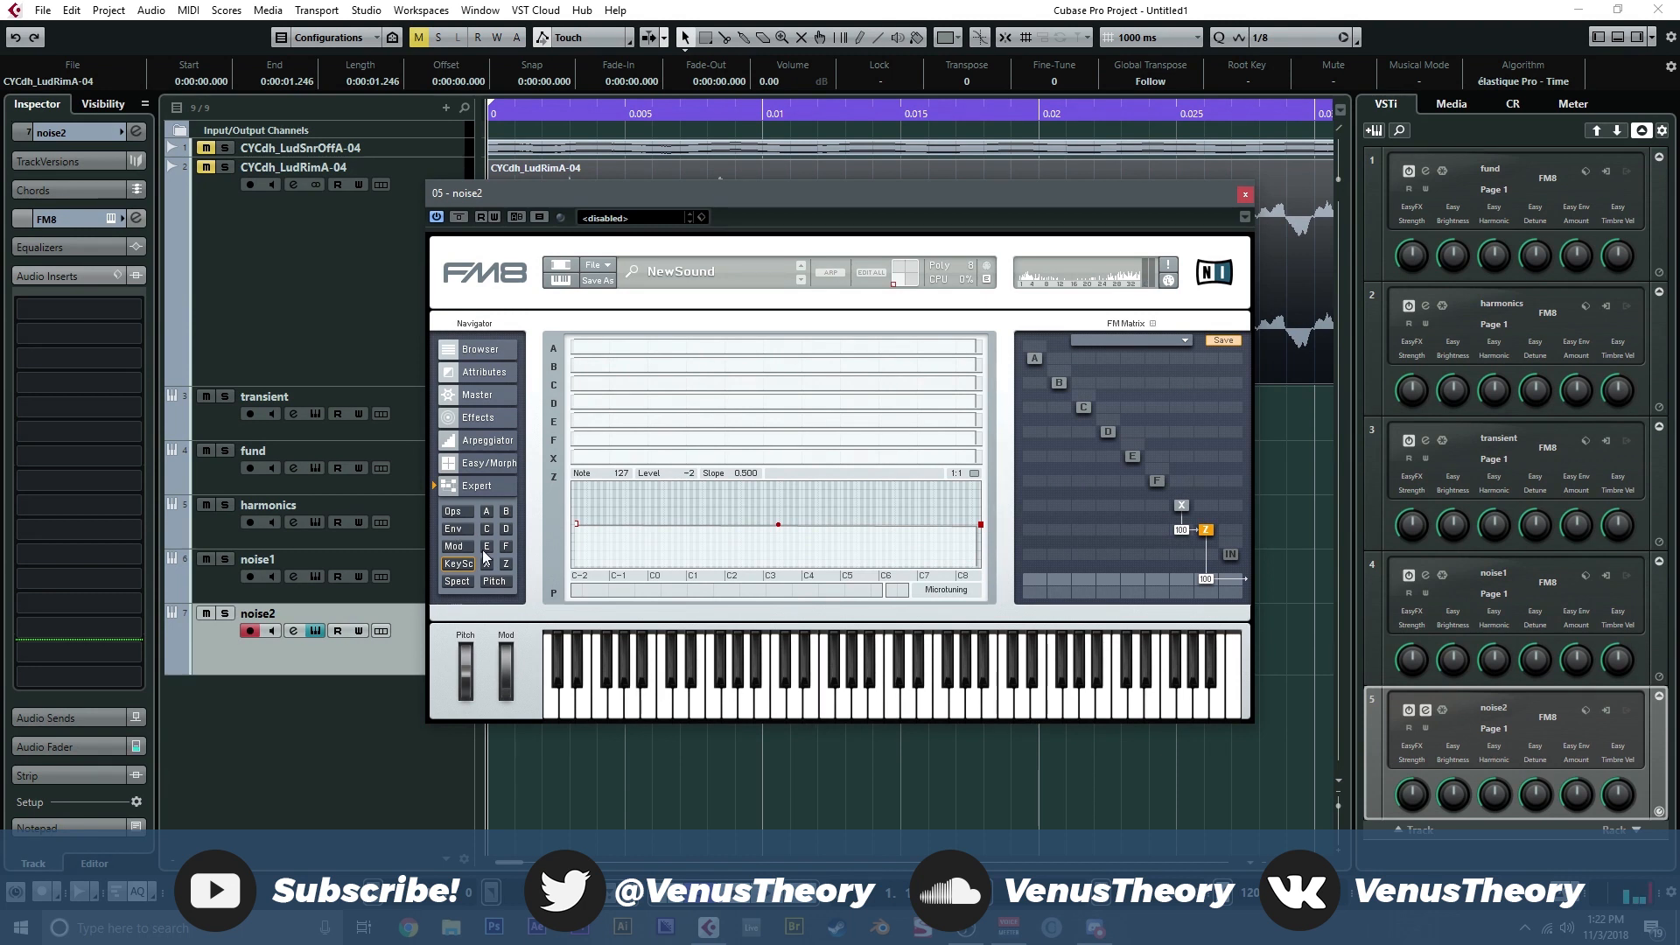
Step: Fine-tune operator Z's filter 1 cutoff and audition the noise on a note
{"action": "left_click", "coordinate": [505, 564]}
{"action": "left_click_drag", "start_coordinate": [696, 350], "coordinate": [701, 336]}
{"action": "left_click", "coordinate": [692, 661]}
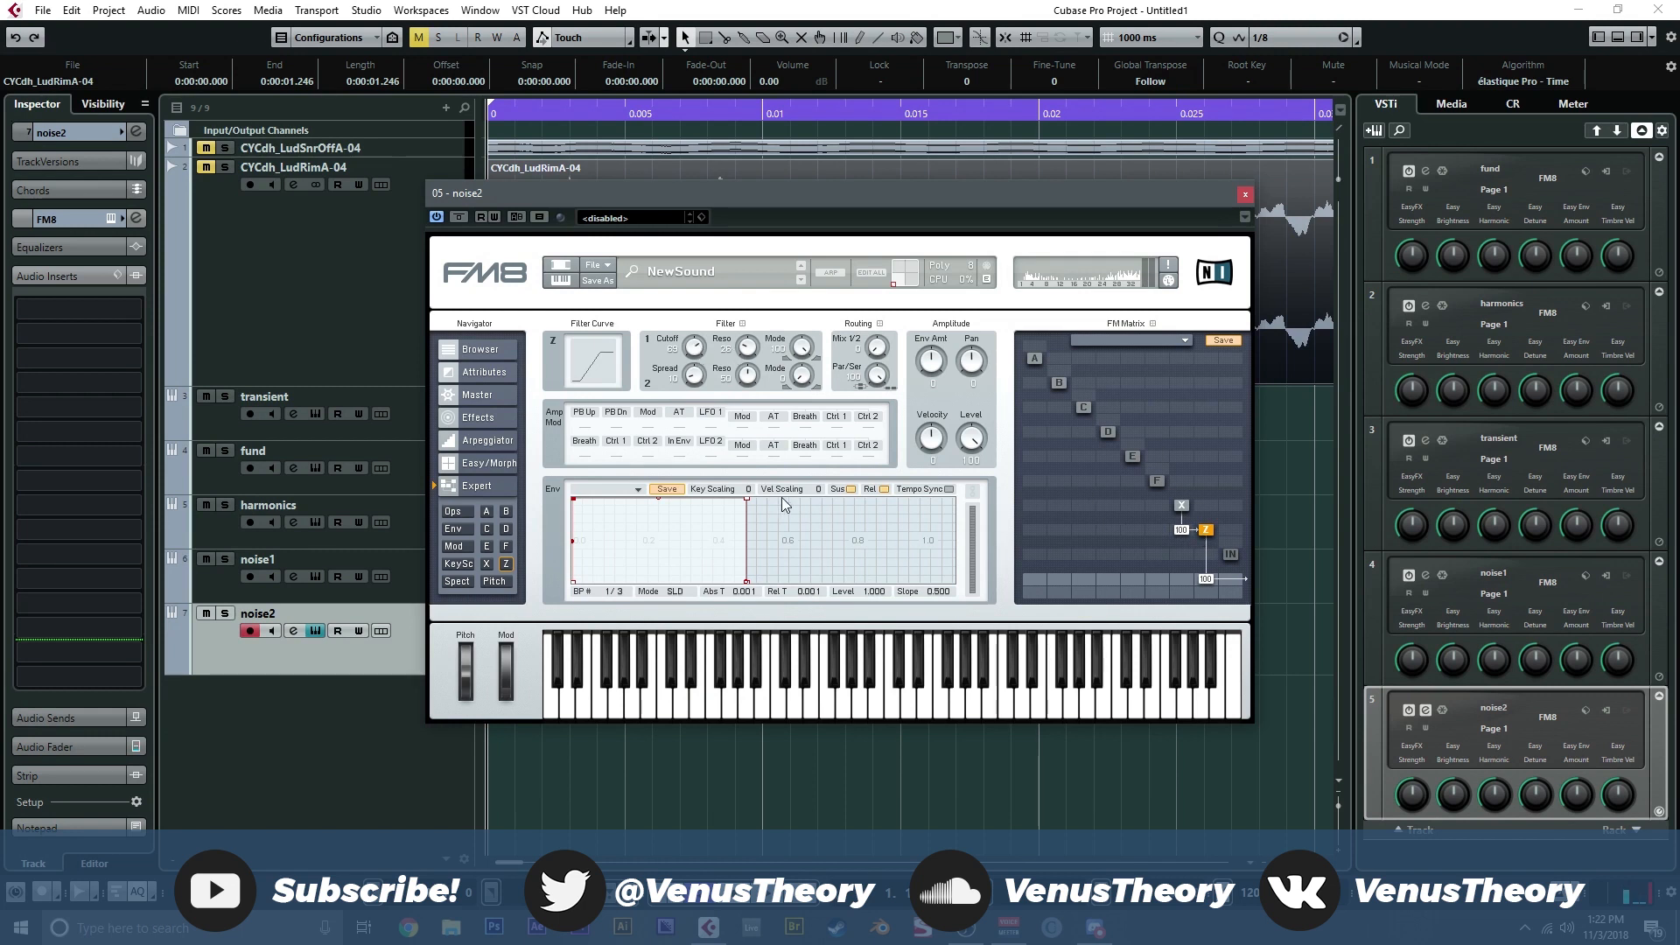
Step: Shape operator X's envelope into a decay of about 0.545 down to level 0, audition it, and close the synth
{"action": "mouse_move", "coordinate": [746, 499]}
{"action": "left_mouse_down"}
{"action": "mouse_move", "coordinate": [747, 543]}
{"action": "mouse_move", "coordinate": [747, 480]}
{"action": "left_mouse_up"}
{"action": "left_click", "coordinate": [1181, 505]}
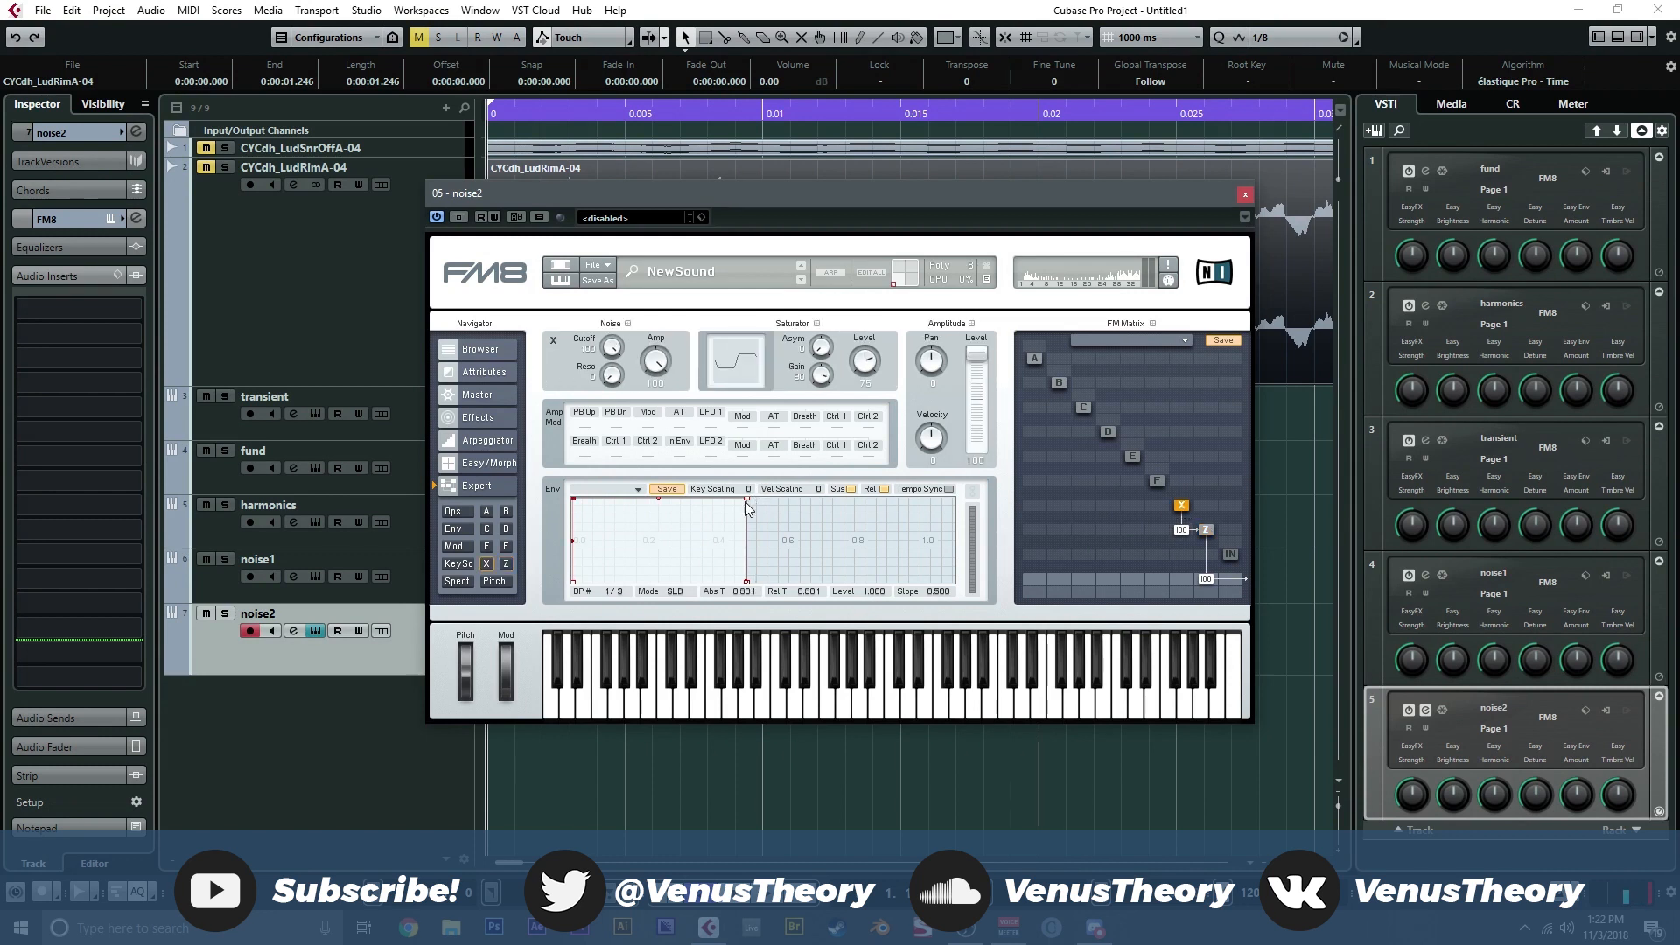
{"action": "left_click_drag", "start_coordinate": [747, 499], "coordinate": [737, 611]}
{"action": "left_click", "coordinate": [795, 691]}
{"action": "left_click_drag", "start_coordinate": [737, 586], "coordinate": [763, 585]}
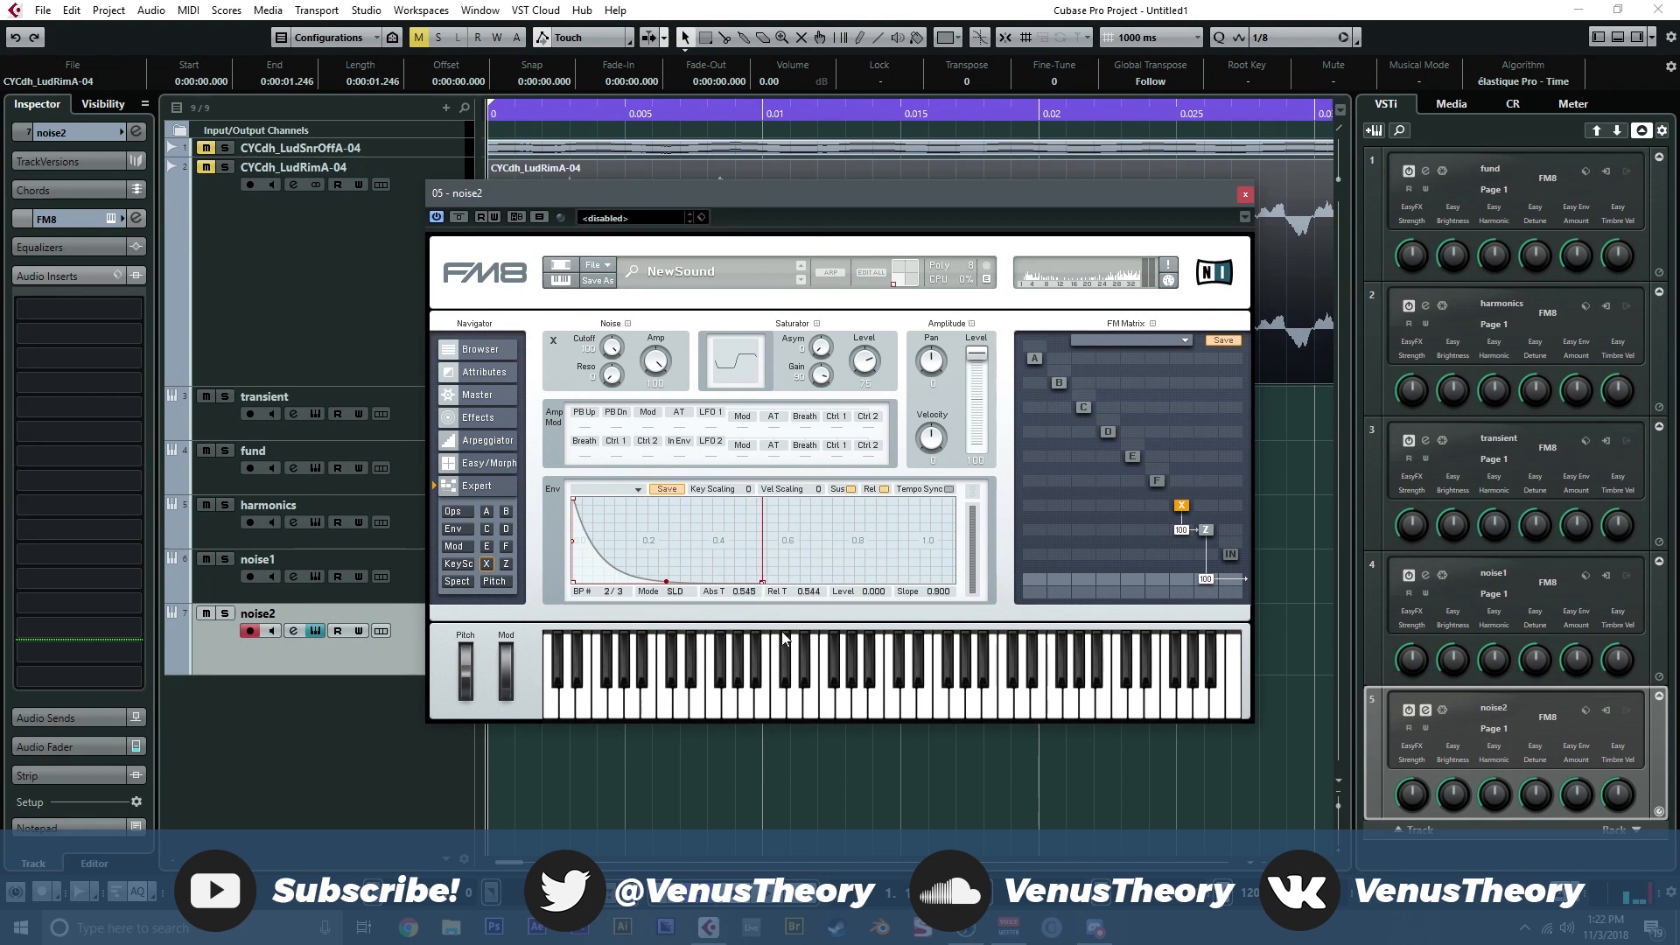
{"action": "left_click", "coordinate": [1244, 195]}
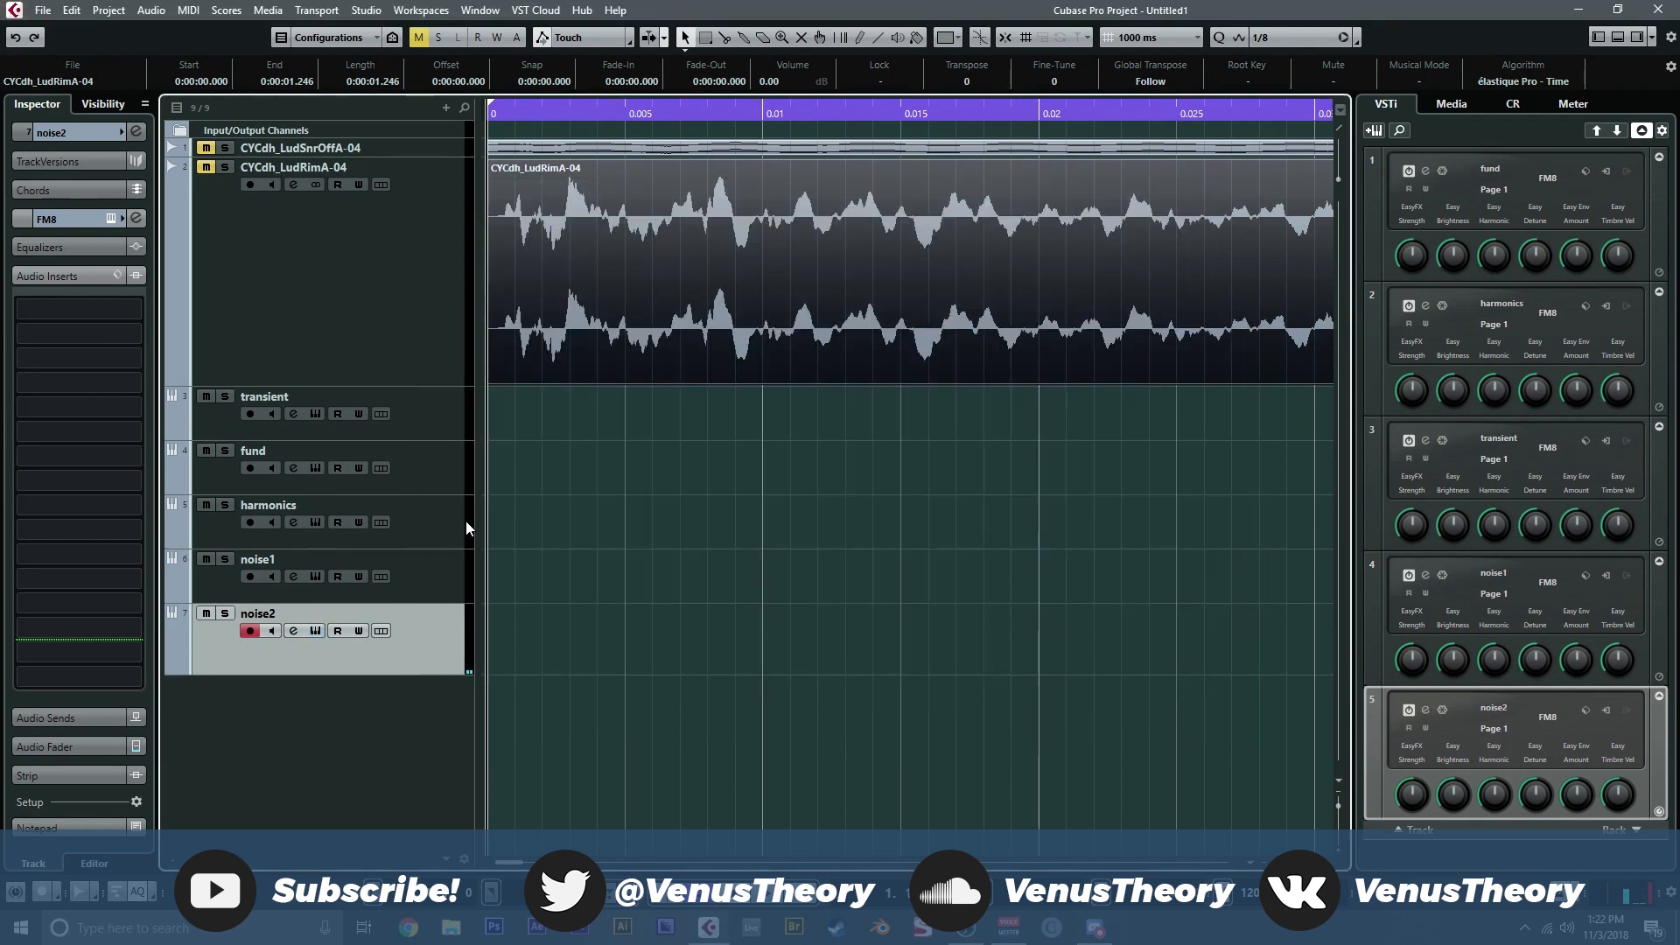
Step: Select the transient through noise2 tracks to hear all layers together, and check their levels in the MixConsole
{"action": "left_click", "coordinate": [445, 429], "text": "shift"}
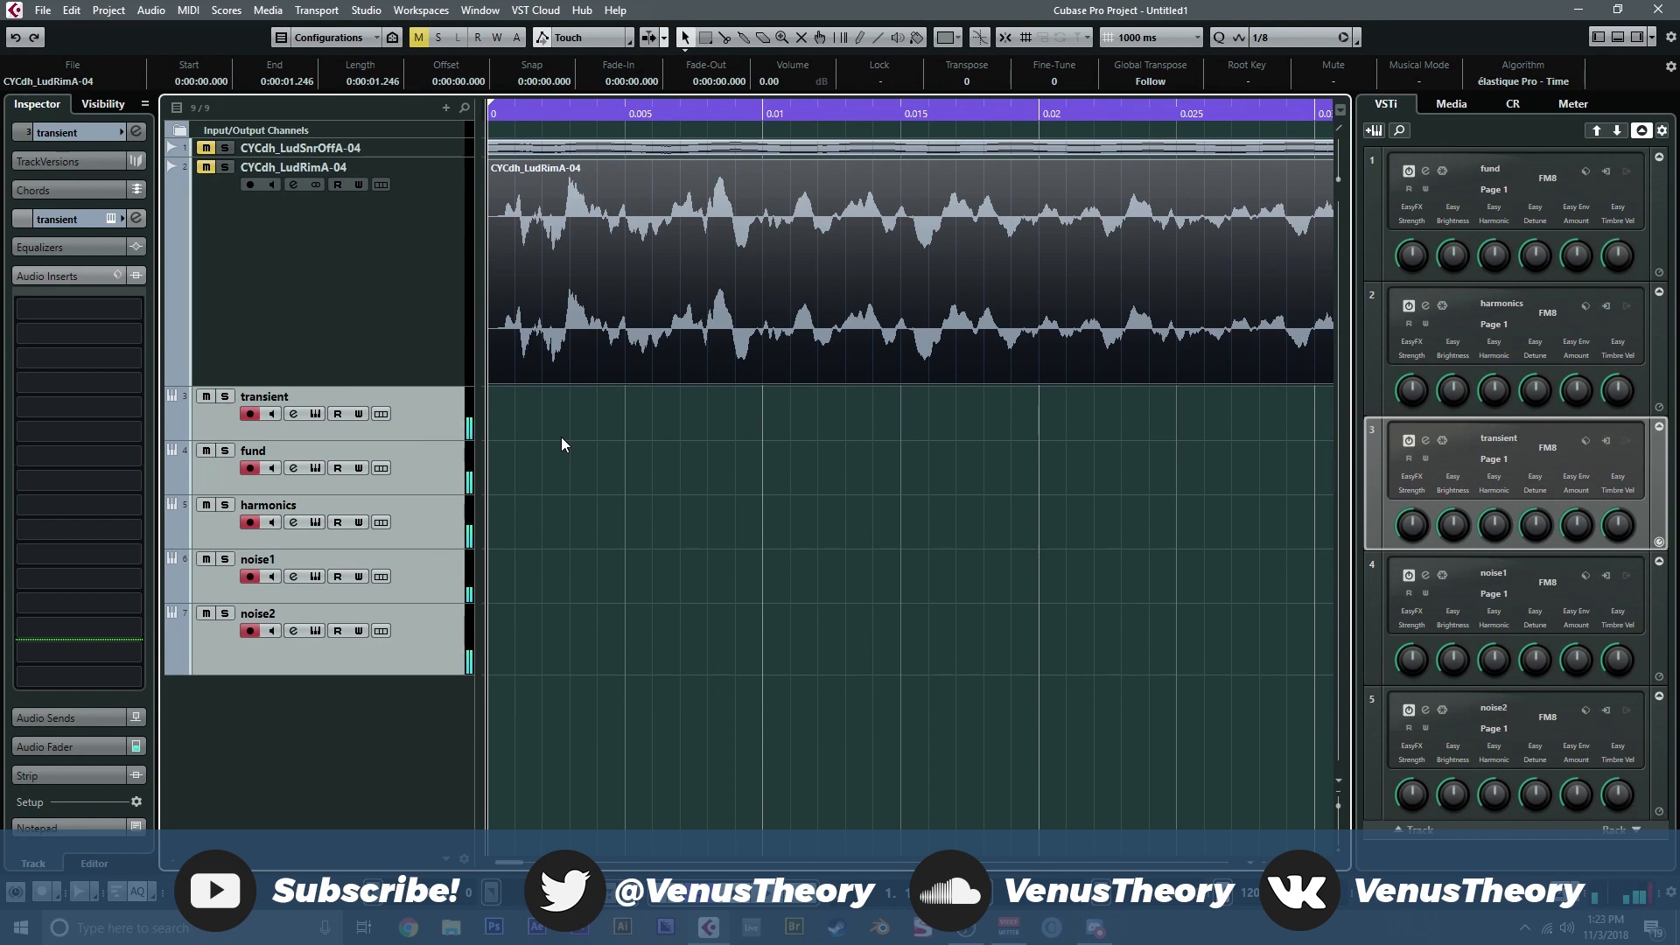
{"action": "key", "text": "F3"}
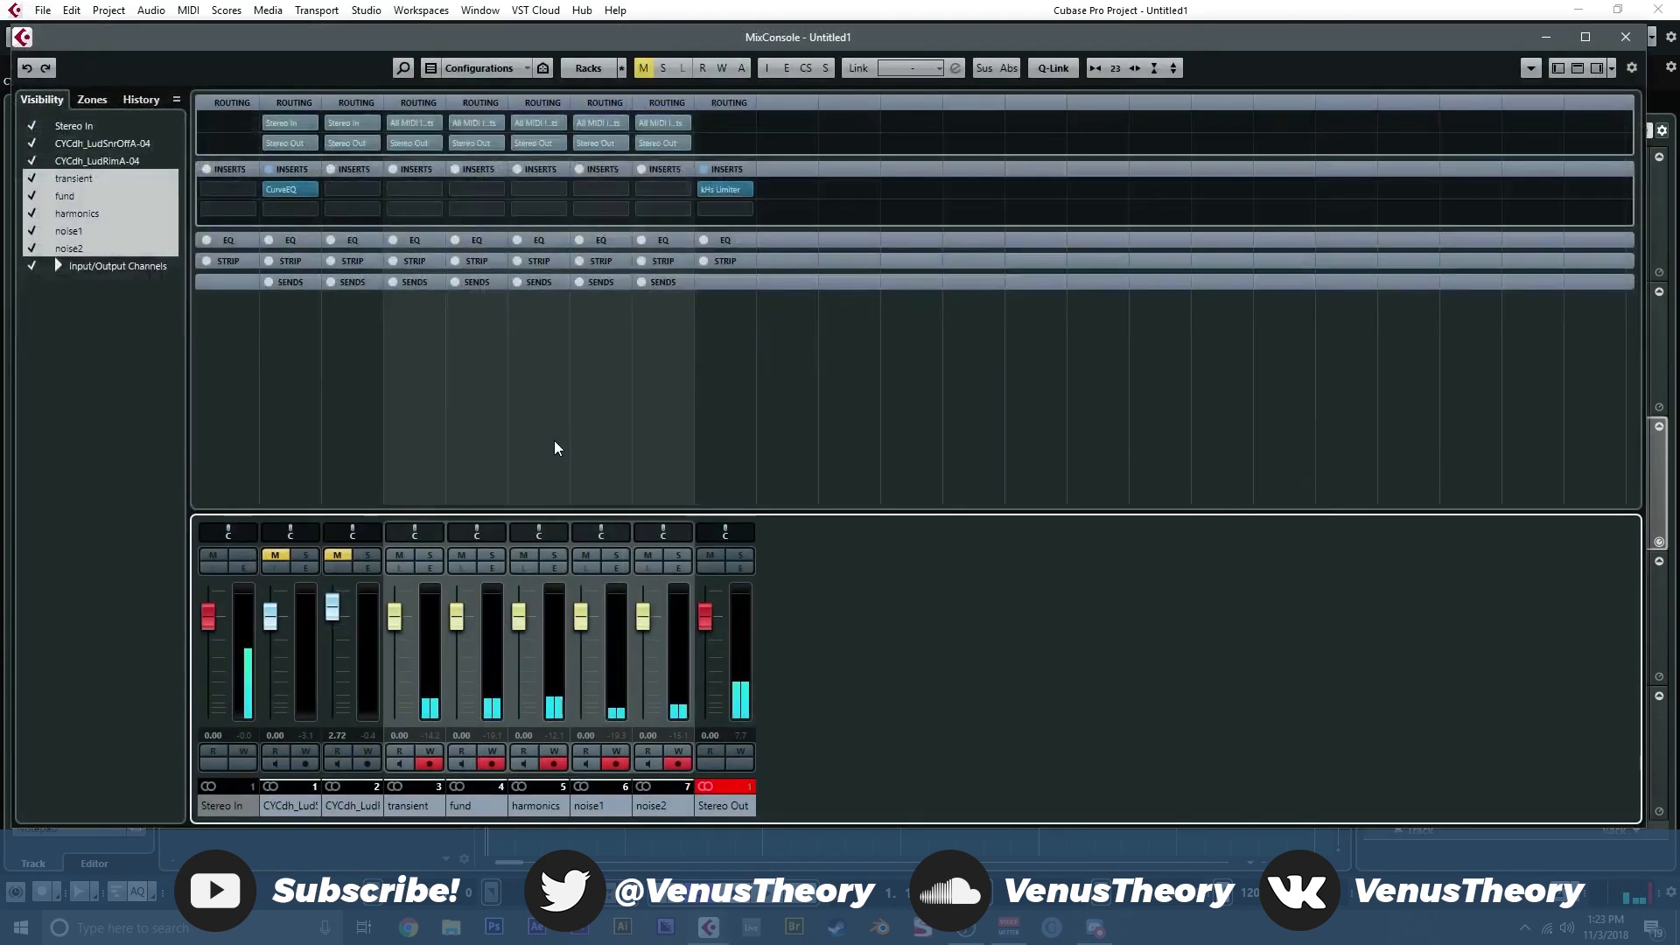
{"action": "left_click", "coordinate": [1626, 37]}
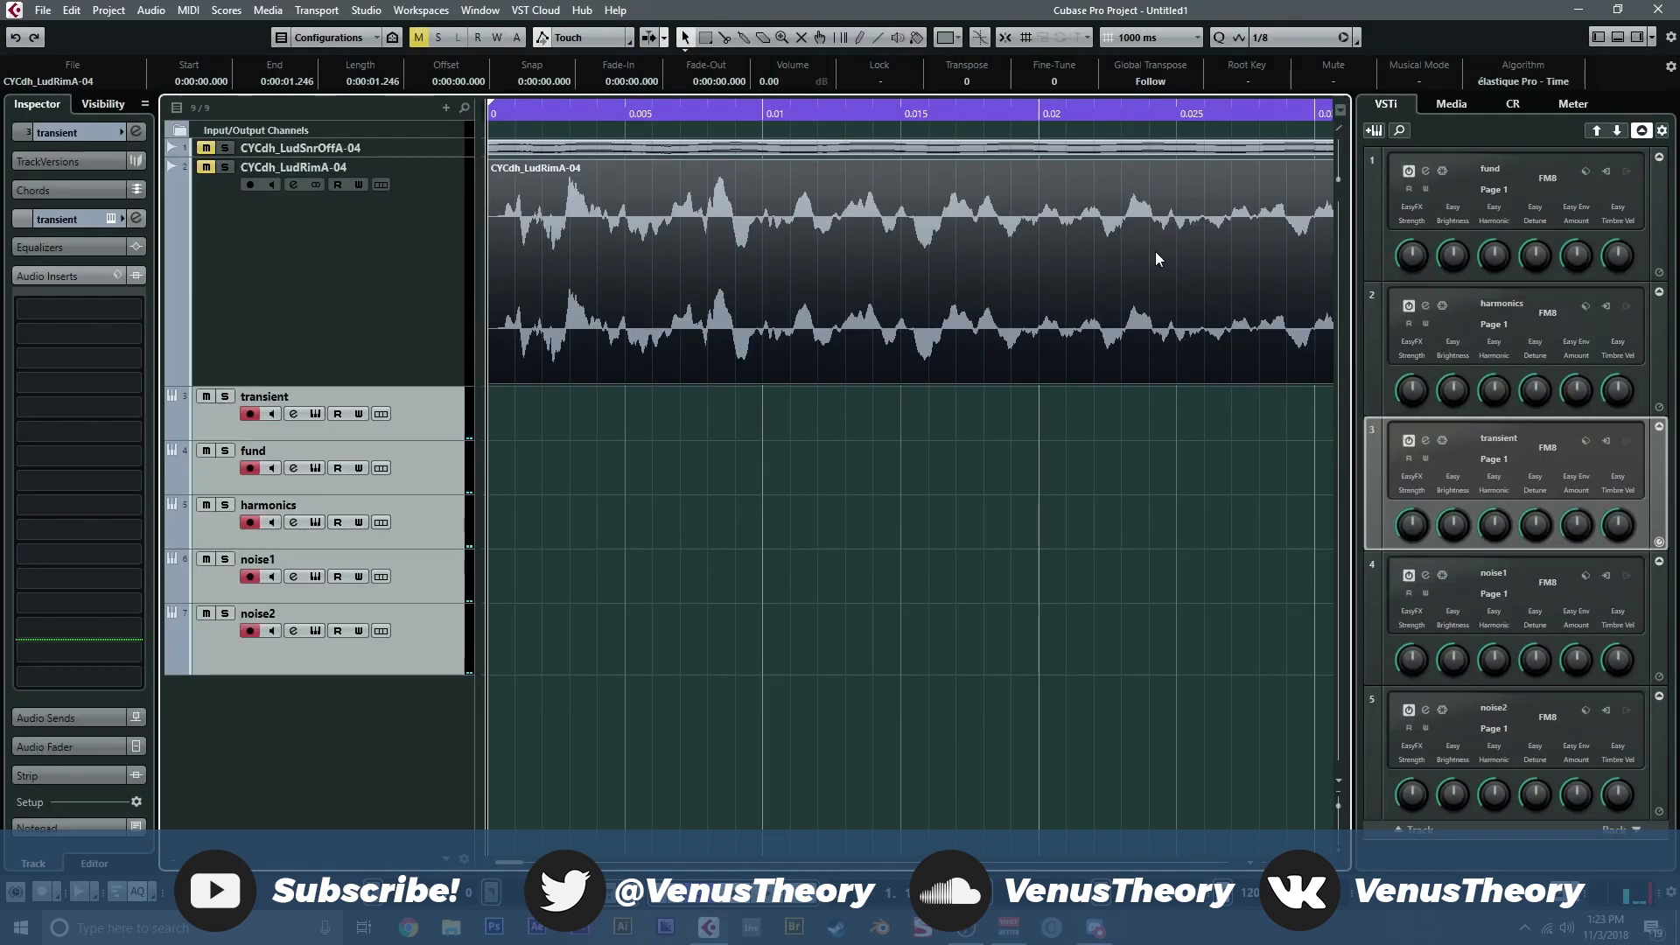
Step: Add a stereo group channel track named "snare out" routed to Stereo Out
{"action": "right_click", "coordinate": [350, 738]}
{"action": "left_click", "coordinate": [455, 484]}
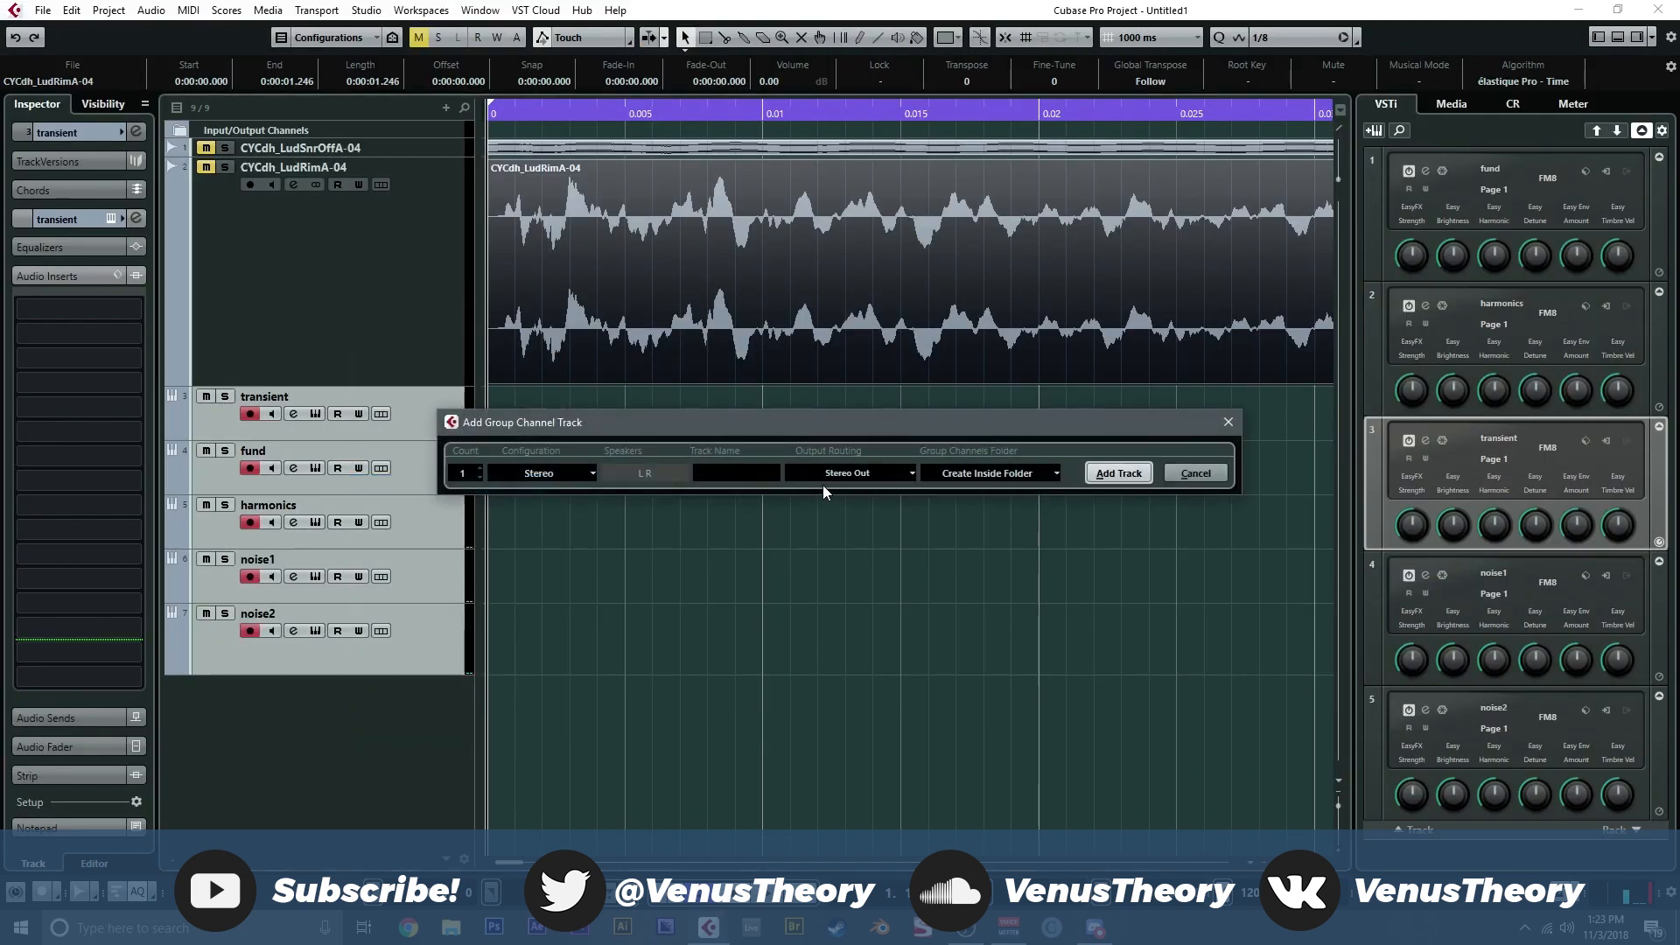
{"action": "type", "text": "snare out"}
{"action": "key", "text": "Return"}
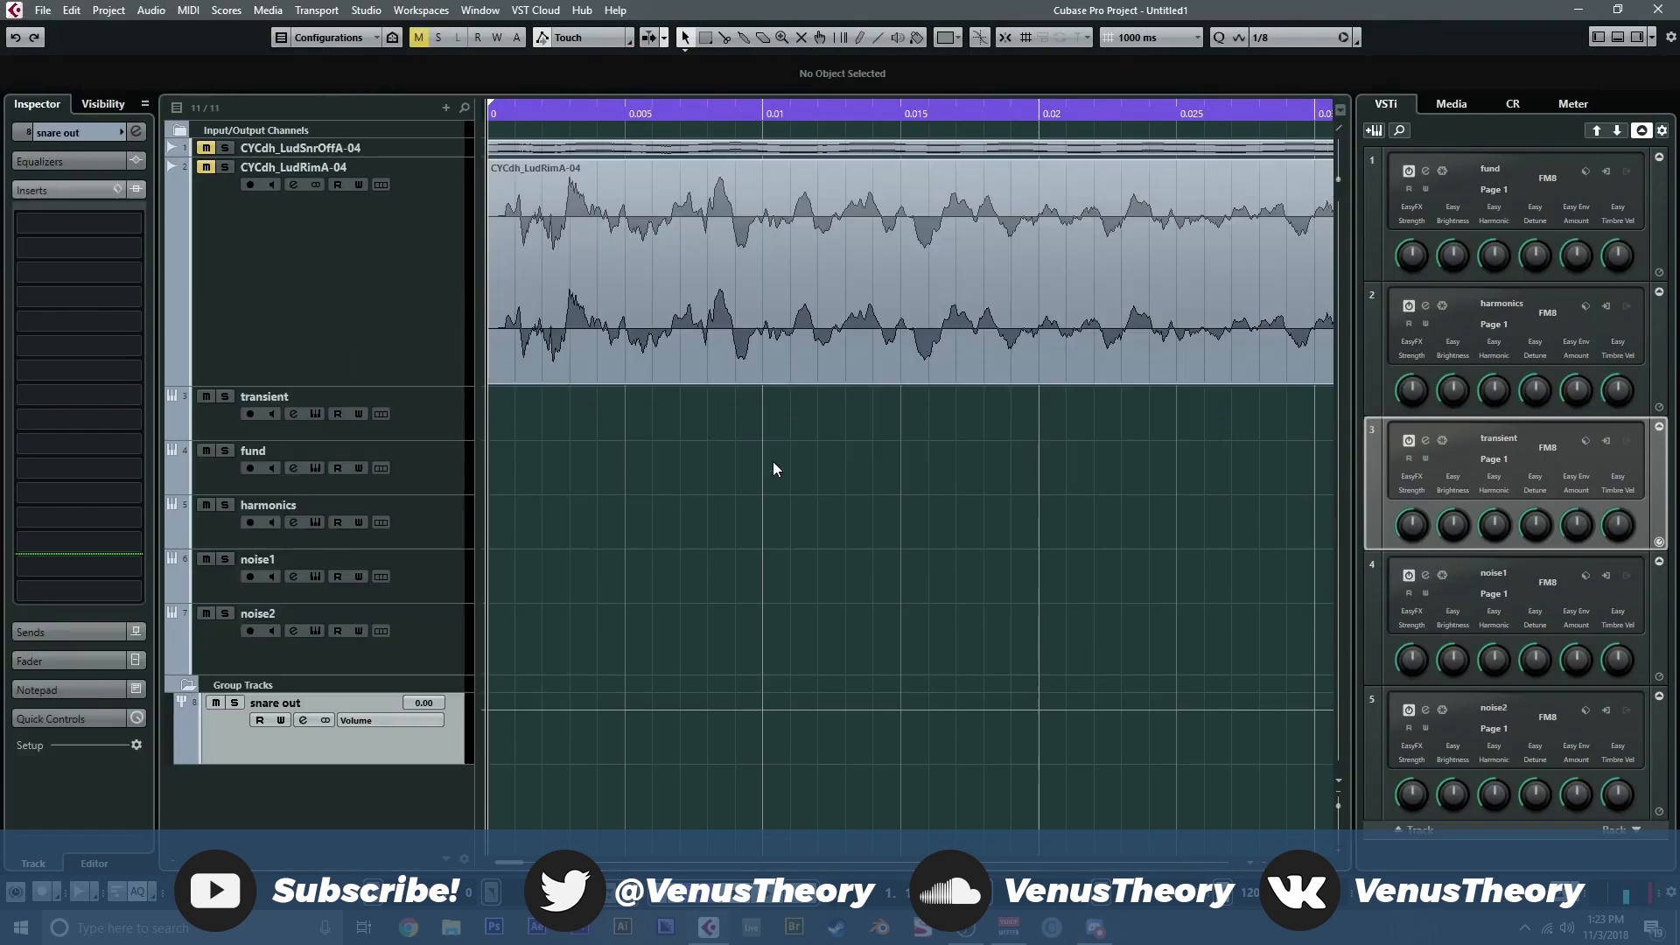
Step: Select the transient through noise2 tracks and route all their outputs to the snare out group in the MixConsole
{"action": "left_click", "coordinate": [404, 665]}
{"action": "left_click", "coordinate": [470, 426], "text": "shift"}
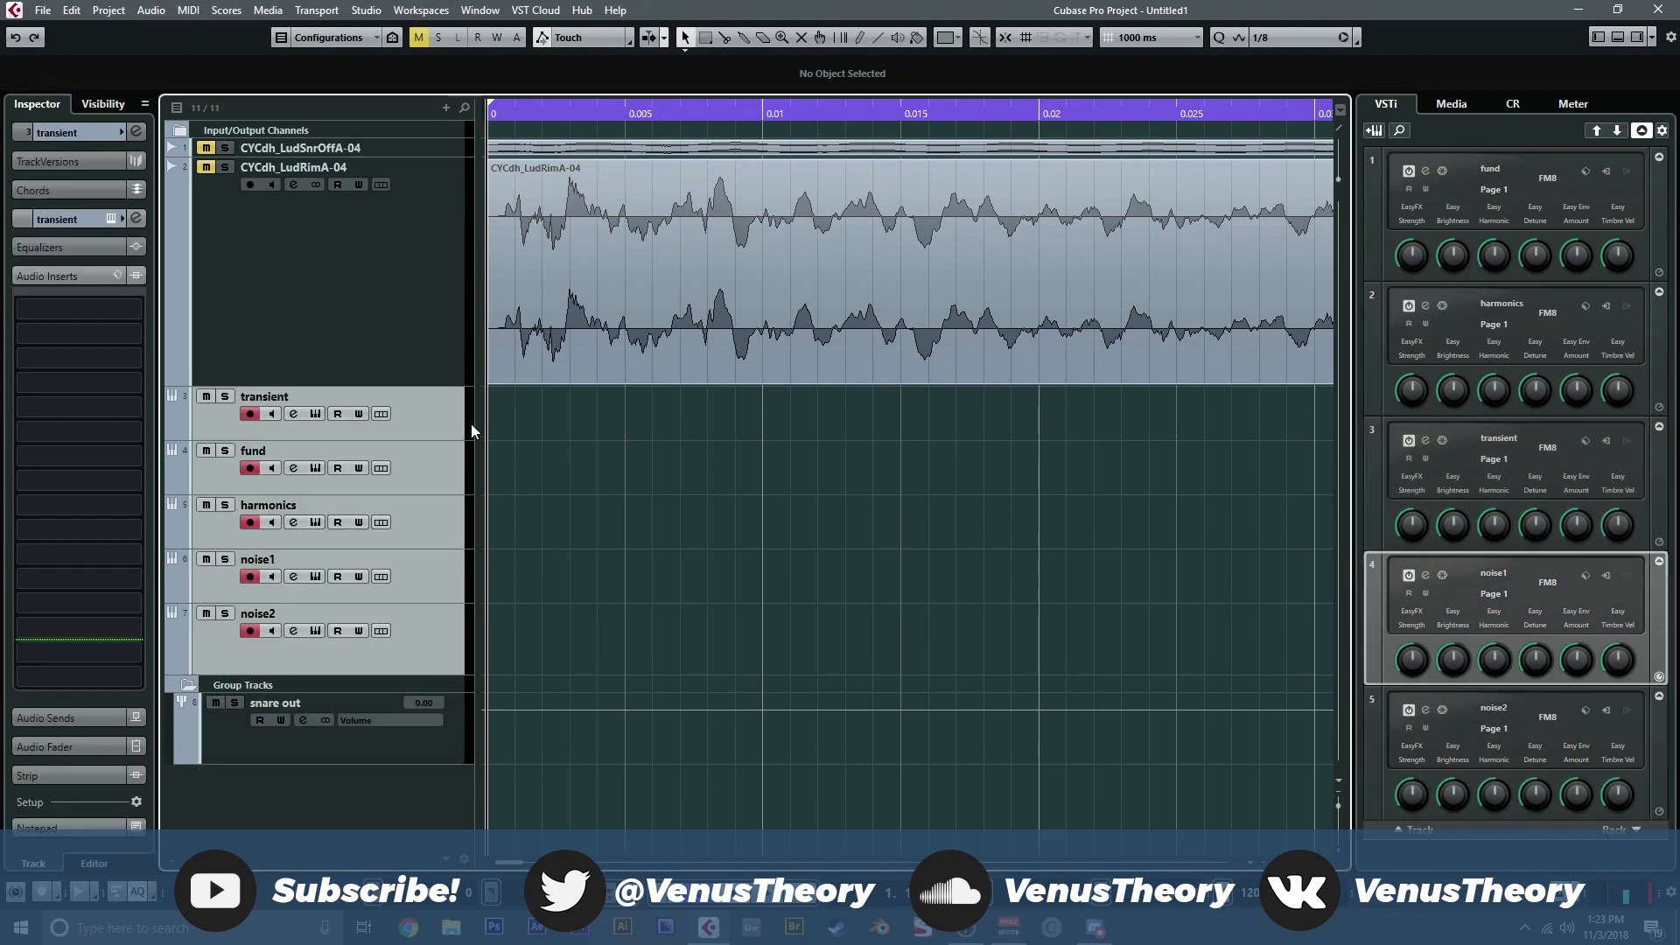
{"action": "key", "text": "F3"}
{"action": "left_click", "coordinate": [415, 142]}
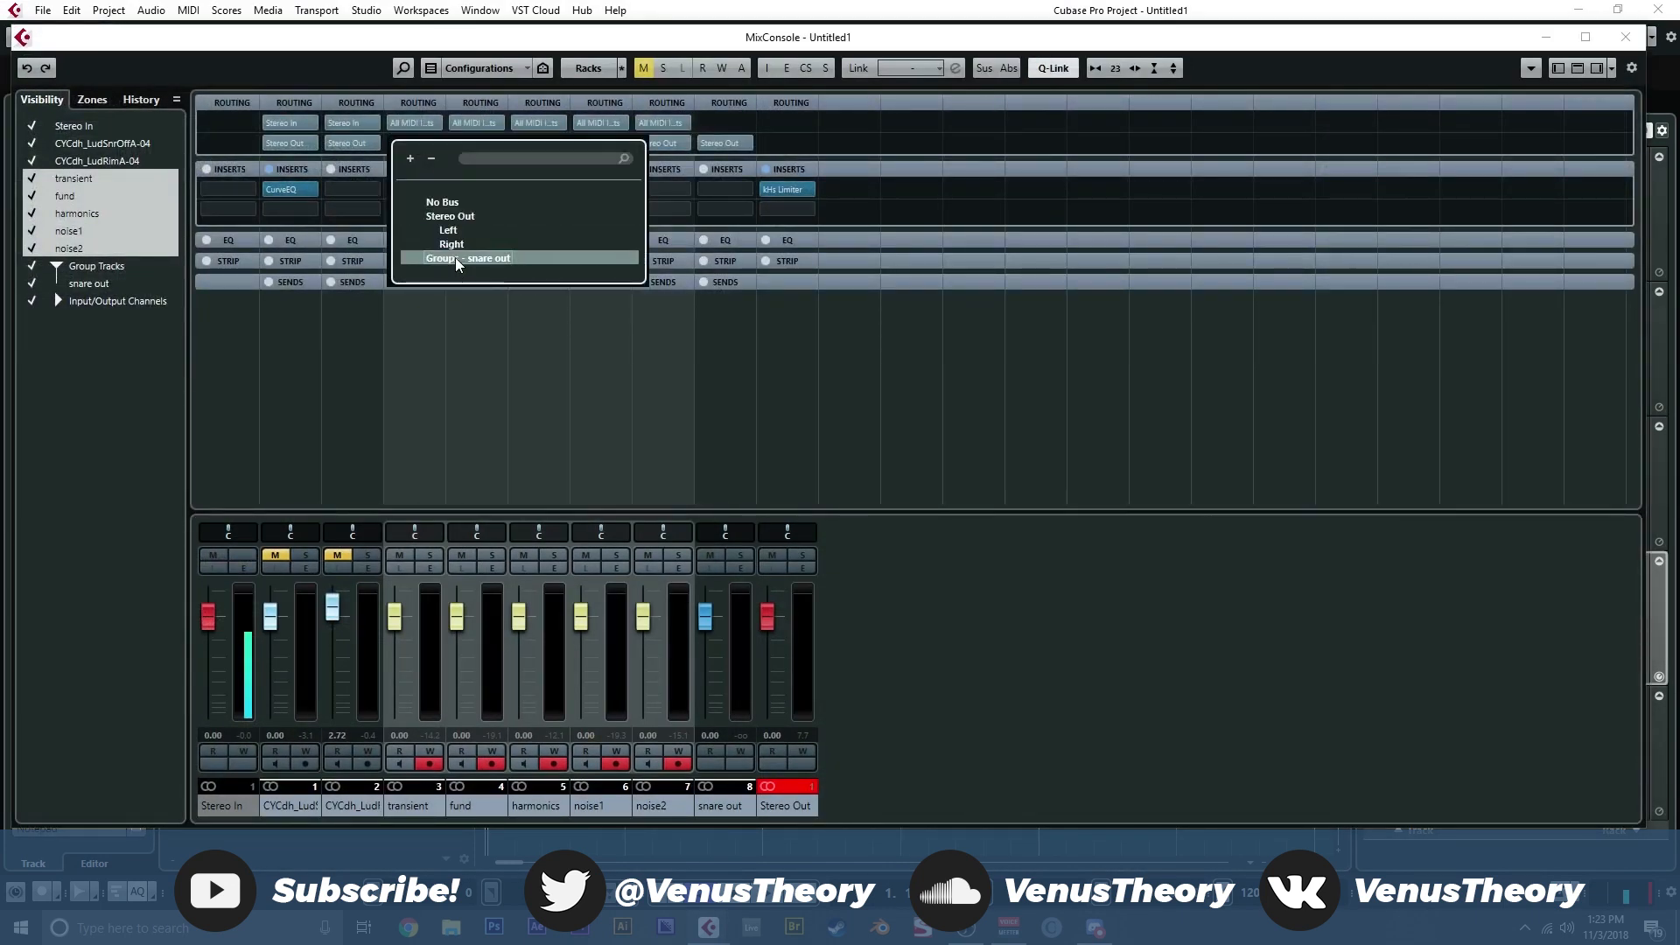
{"action": "left_click", "coordinate": [457, 260]}
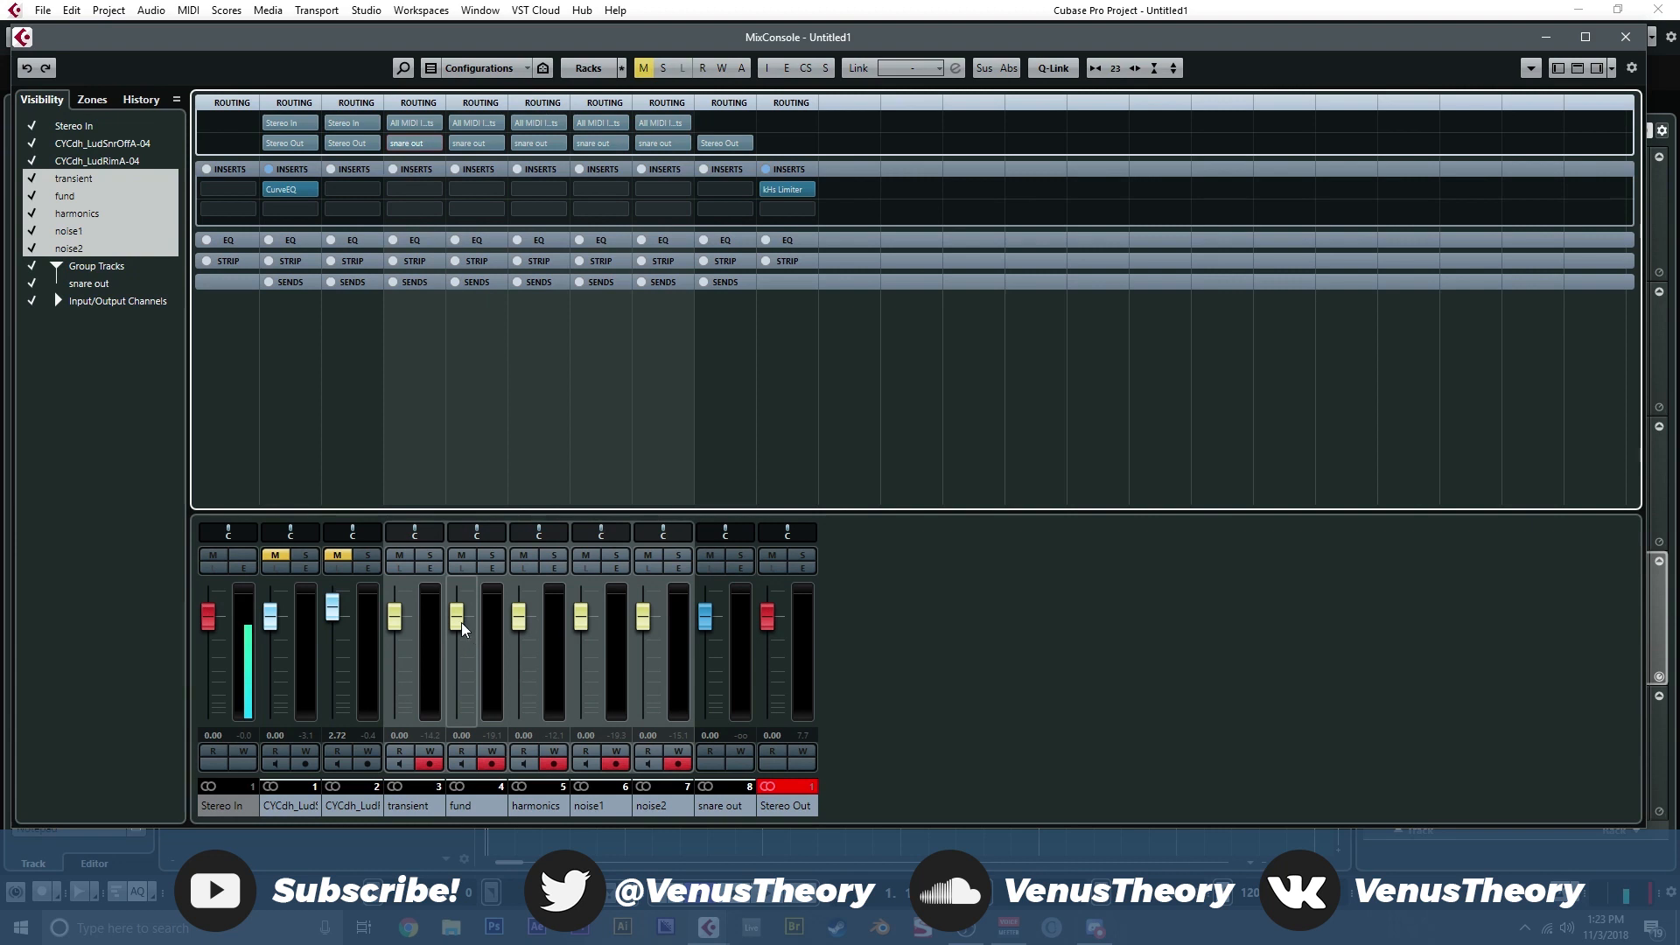
Step: Rebalance the snare layer faders to transient -5.12, fund -0.43, harmonics -19.1, noise1 -6.06 and noise2 -8.06 dB
{"action": "left_click_drag", "start_coordinate": [456, 617], "coordinate": [457, 711]}
{"action": "left_click_drag", "start_coordinate": [519, 617], "coordinate": [519, 711]}
{"action": "left_click_drag", "start_coordinate": [581, 617], "coordinate": [581, 710]}
{"action": "left_click_drag", "start_coordinate": [639, 650], "coordinate": [639, 744]}
{"action": "mouse_move", "coordinate": [395, 623]}
{"action": "left_mouse_down"}
{"action": "mouse_move", "coordinate": [402, 667]}
{"action": "mouse_move", "coordinate": [402, 653]}
{"action": "left_mouse_up"}
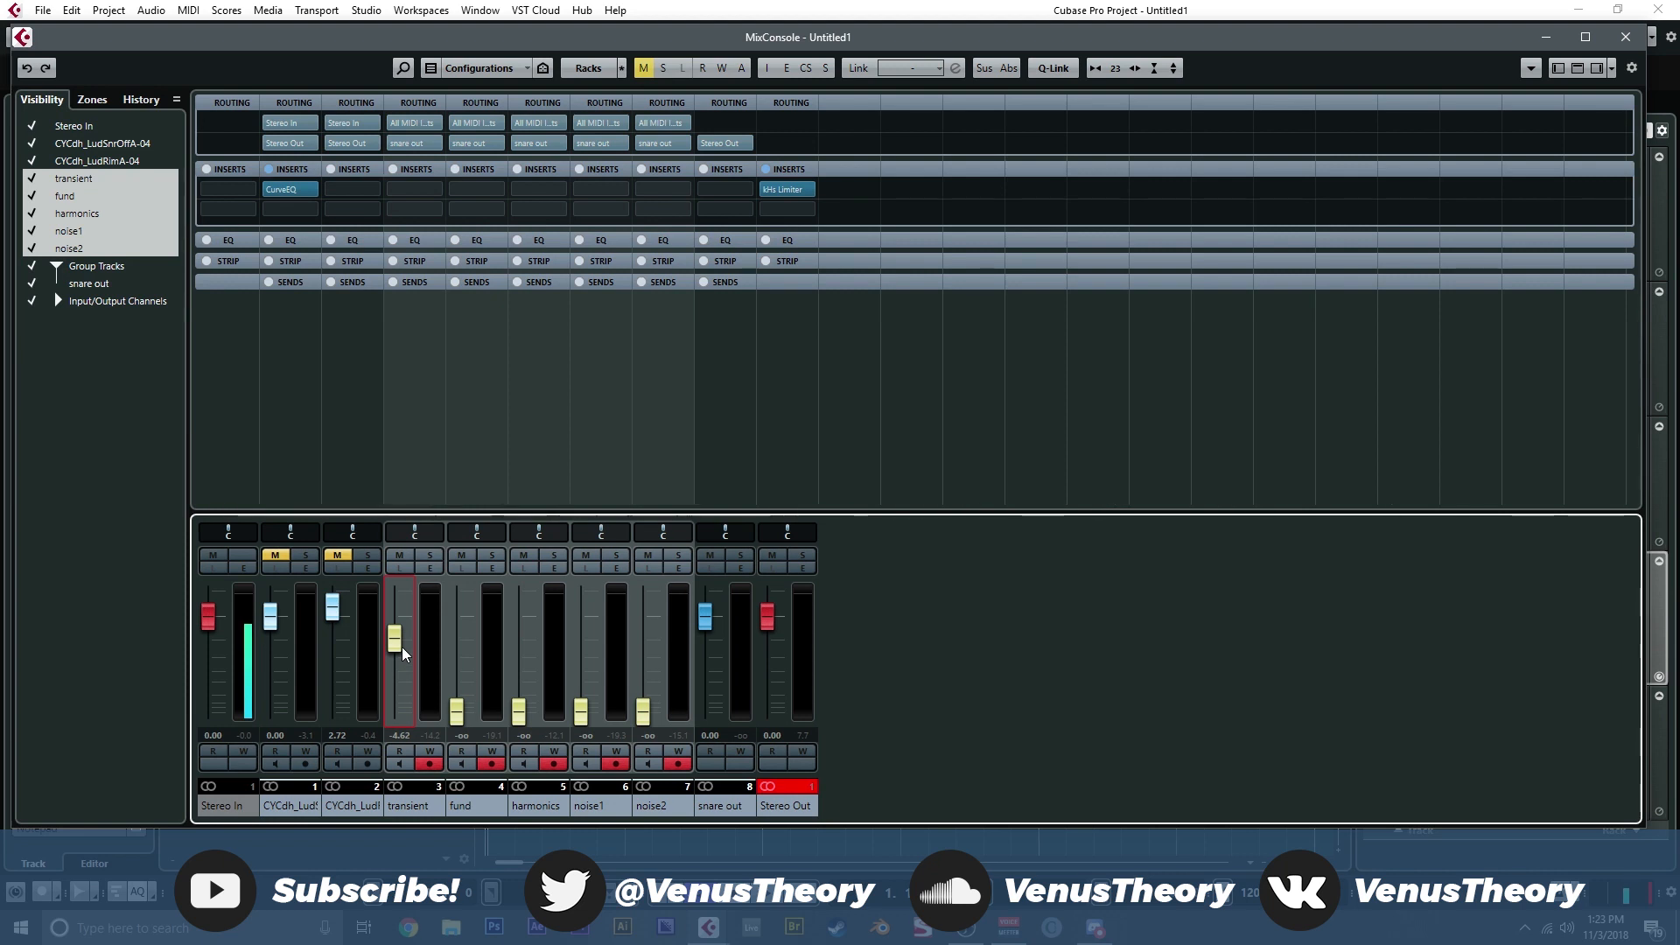
{"action": "left_click_drag", "start_coordinate": [403, 653], "coordinate": [396, 649]}
{"action": "left_click_drag", "start_coordinate": [456, 710], "coordinate": [456, 621]}
{"action": "mouse_move", "coordinate": [518, 712]}
{"action": "left_mouse_down"}
{"action": "mouse_move", "coordinate": [518, 661]}
{"action": "mouse_move", "coordinate": [518, 690]}
{"action": "left_mouse_up"}
{"action": "left_click_drag", "start_coordinate": [580, 711], "coordinate": [580, 649]}
{"action": "left_click_drag", "start_coordinate": [643, 712], "coordinate": [644, 658]}
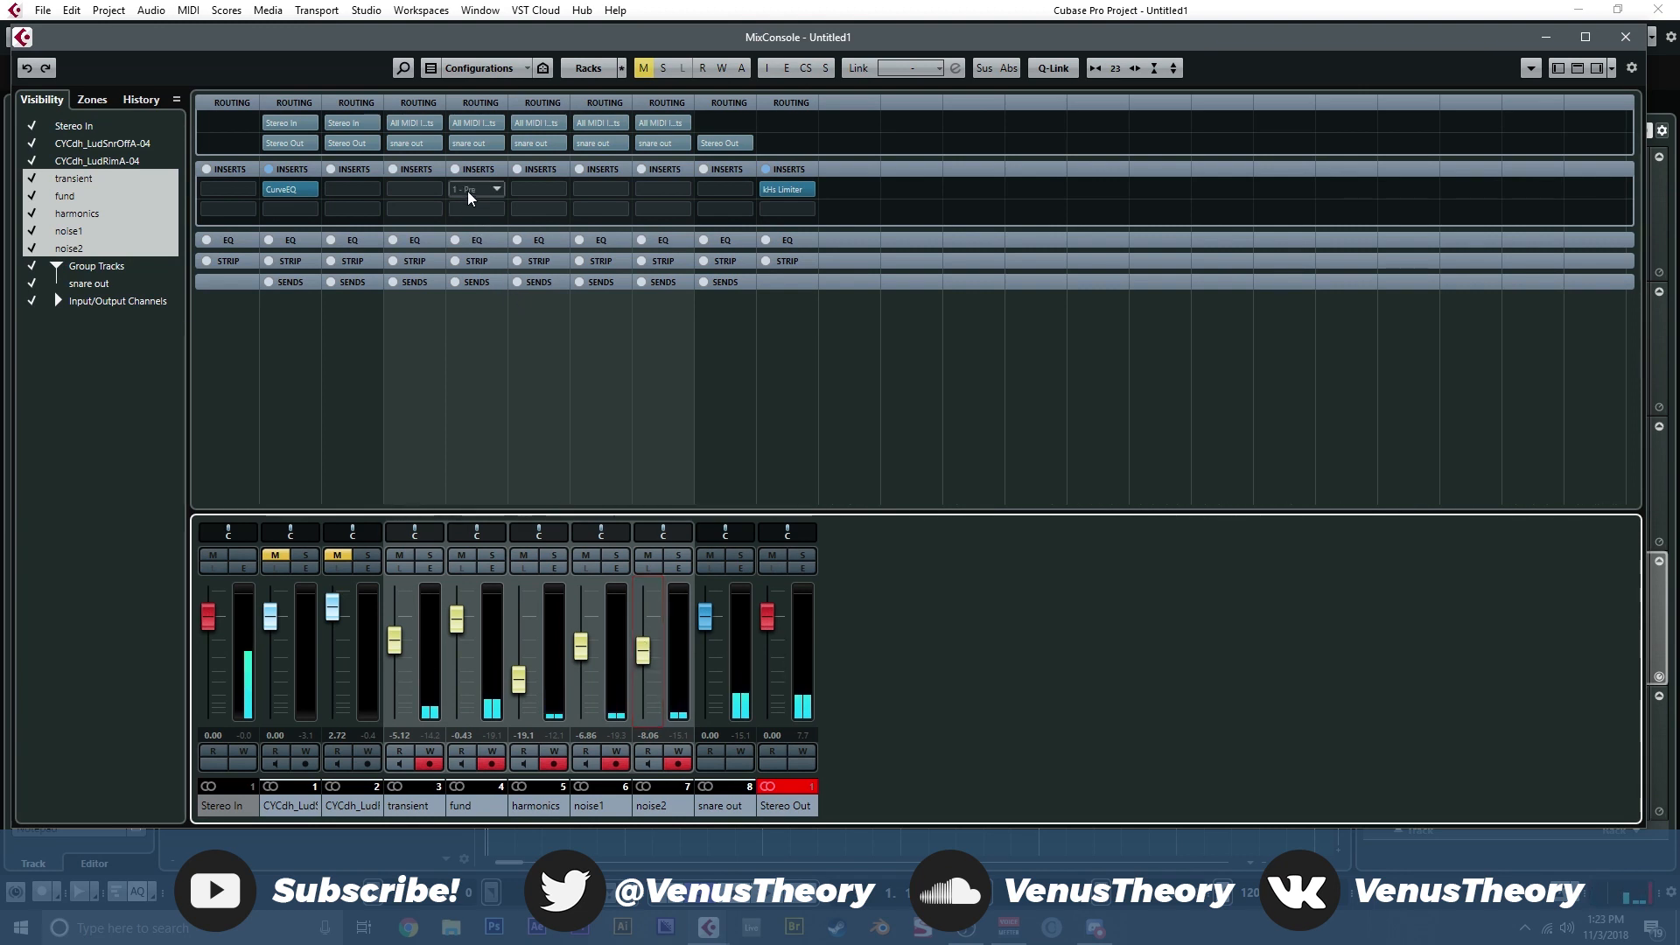
Step: Insert REVelation on the fund channel with the Small Room Bright preset and a 15% mix, and close its window
{"action": "left_click", "coordinate": [497, 190]}
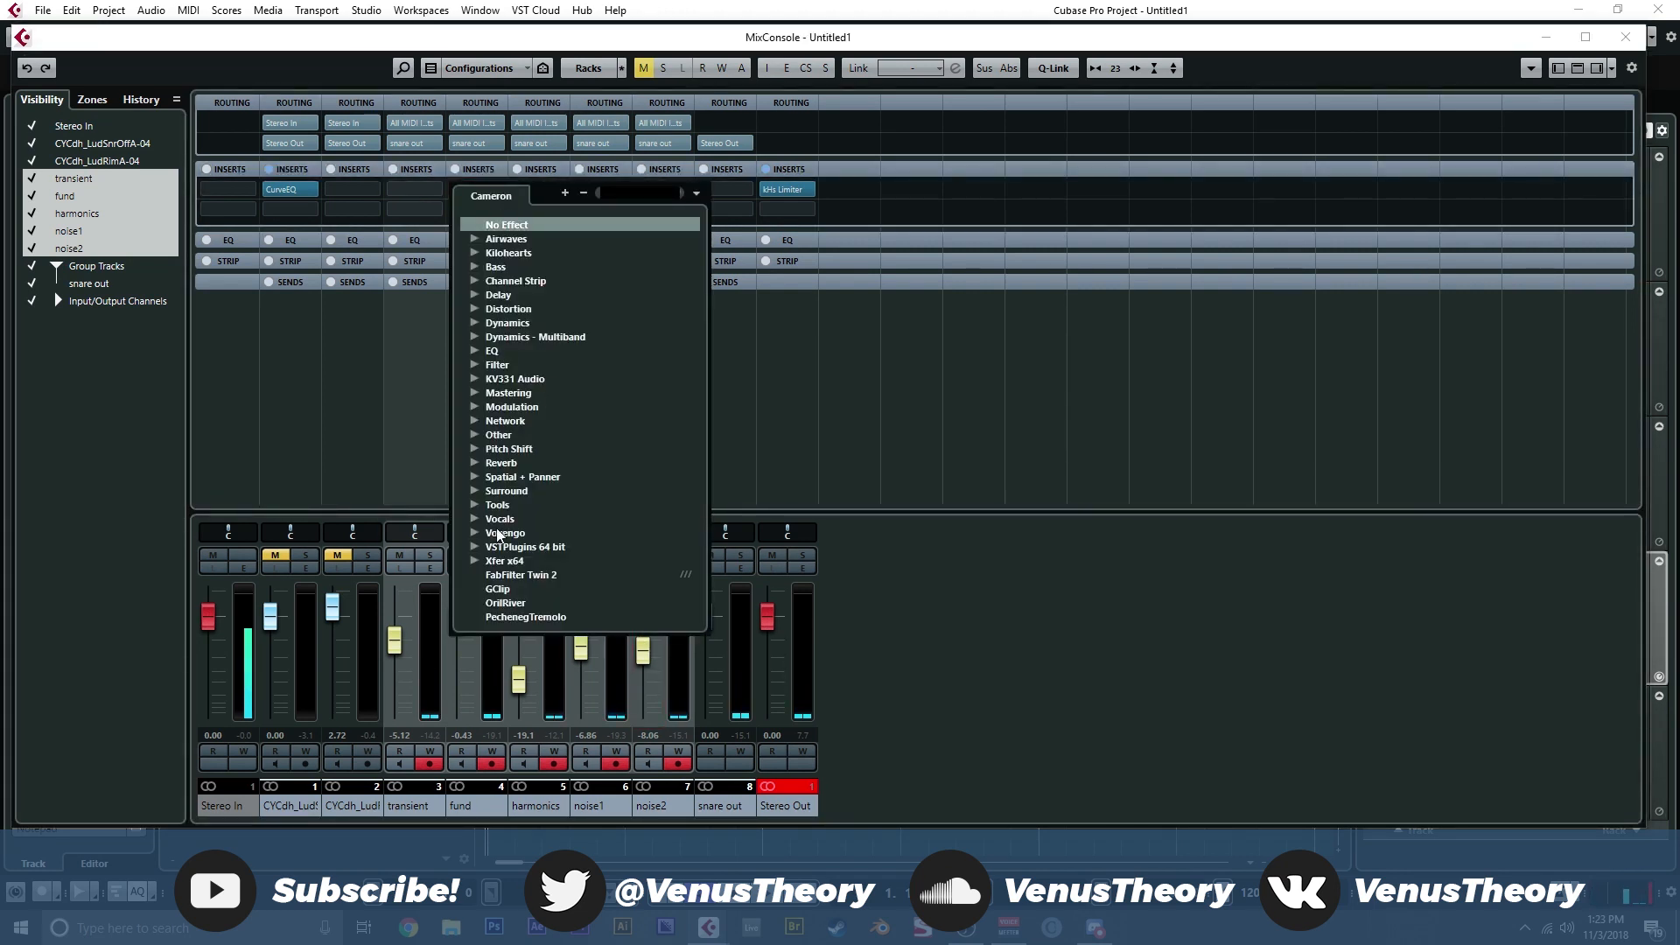
{"action": "left_click", "coordinate": [478, 464]}
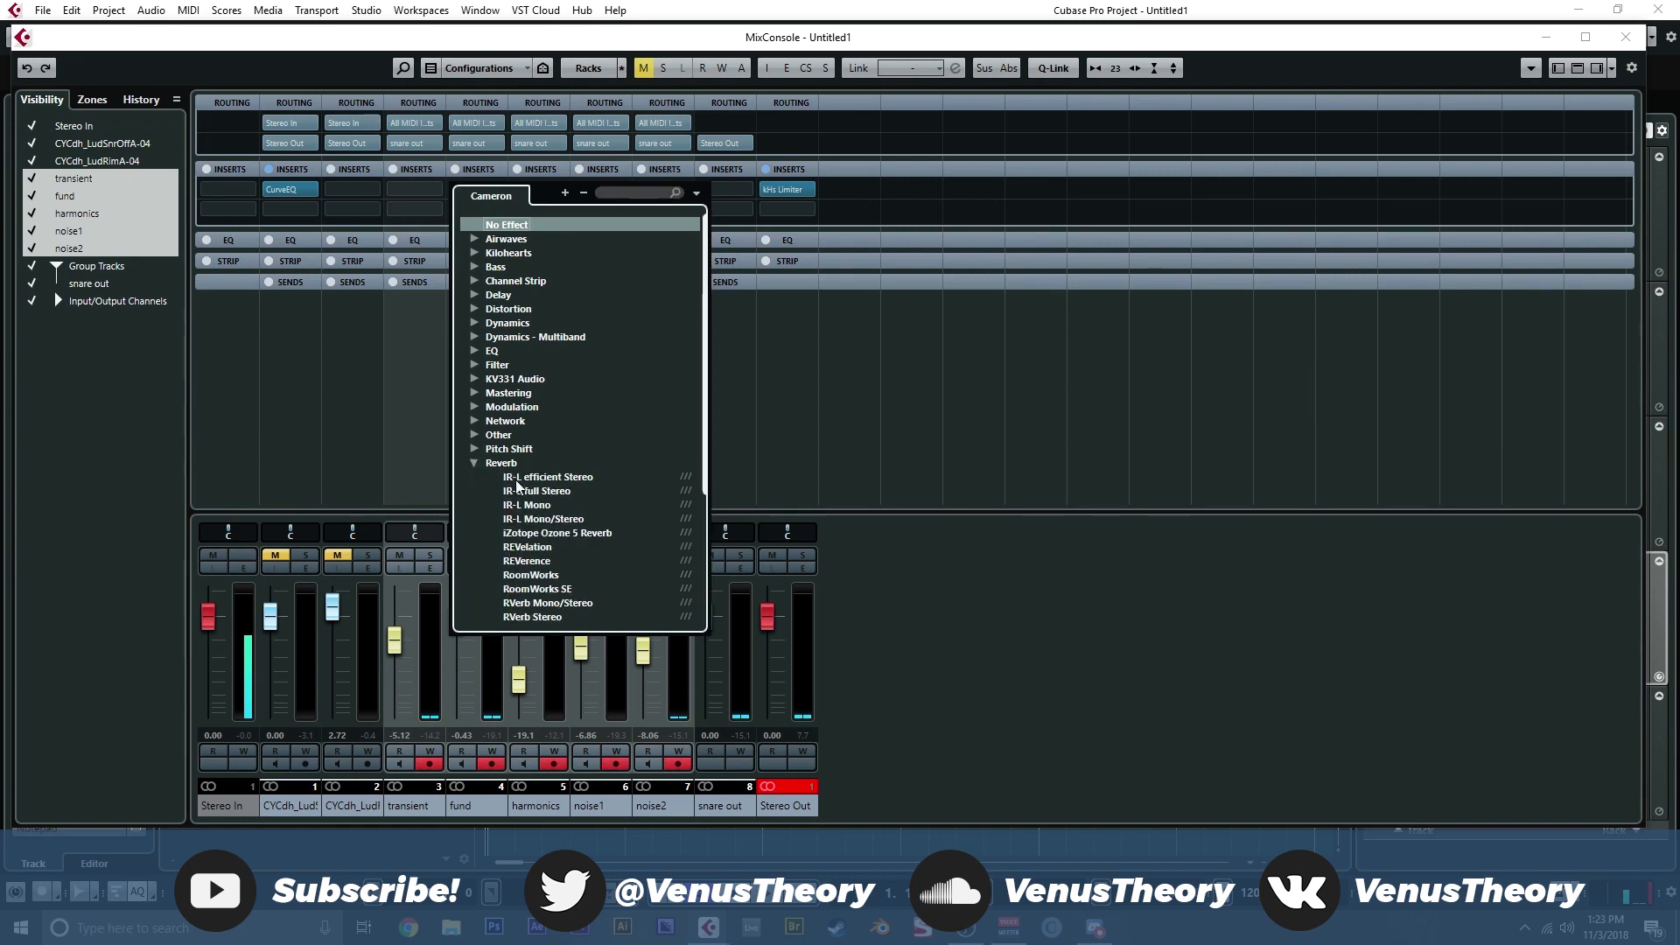
{"action": "left_click", "coordinate": [565, 548]}
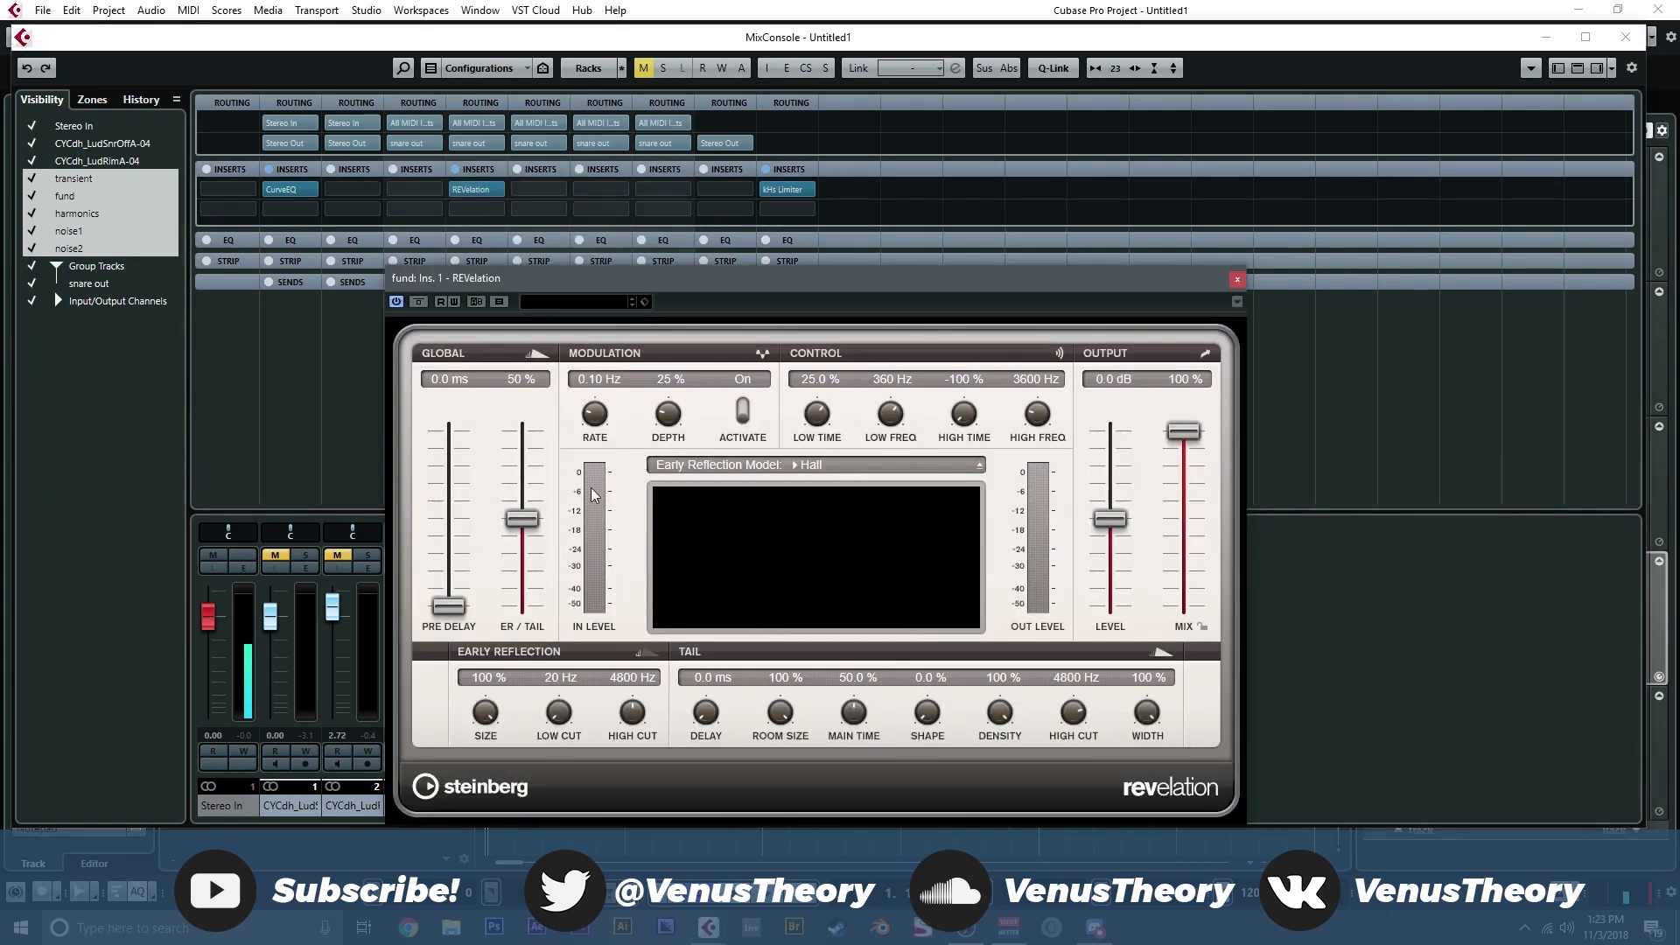
{"action": "left_click", "coordinate": [626, 306]}
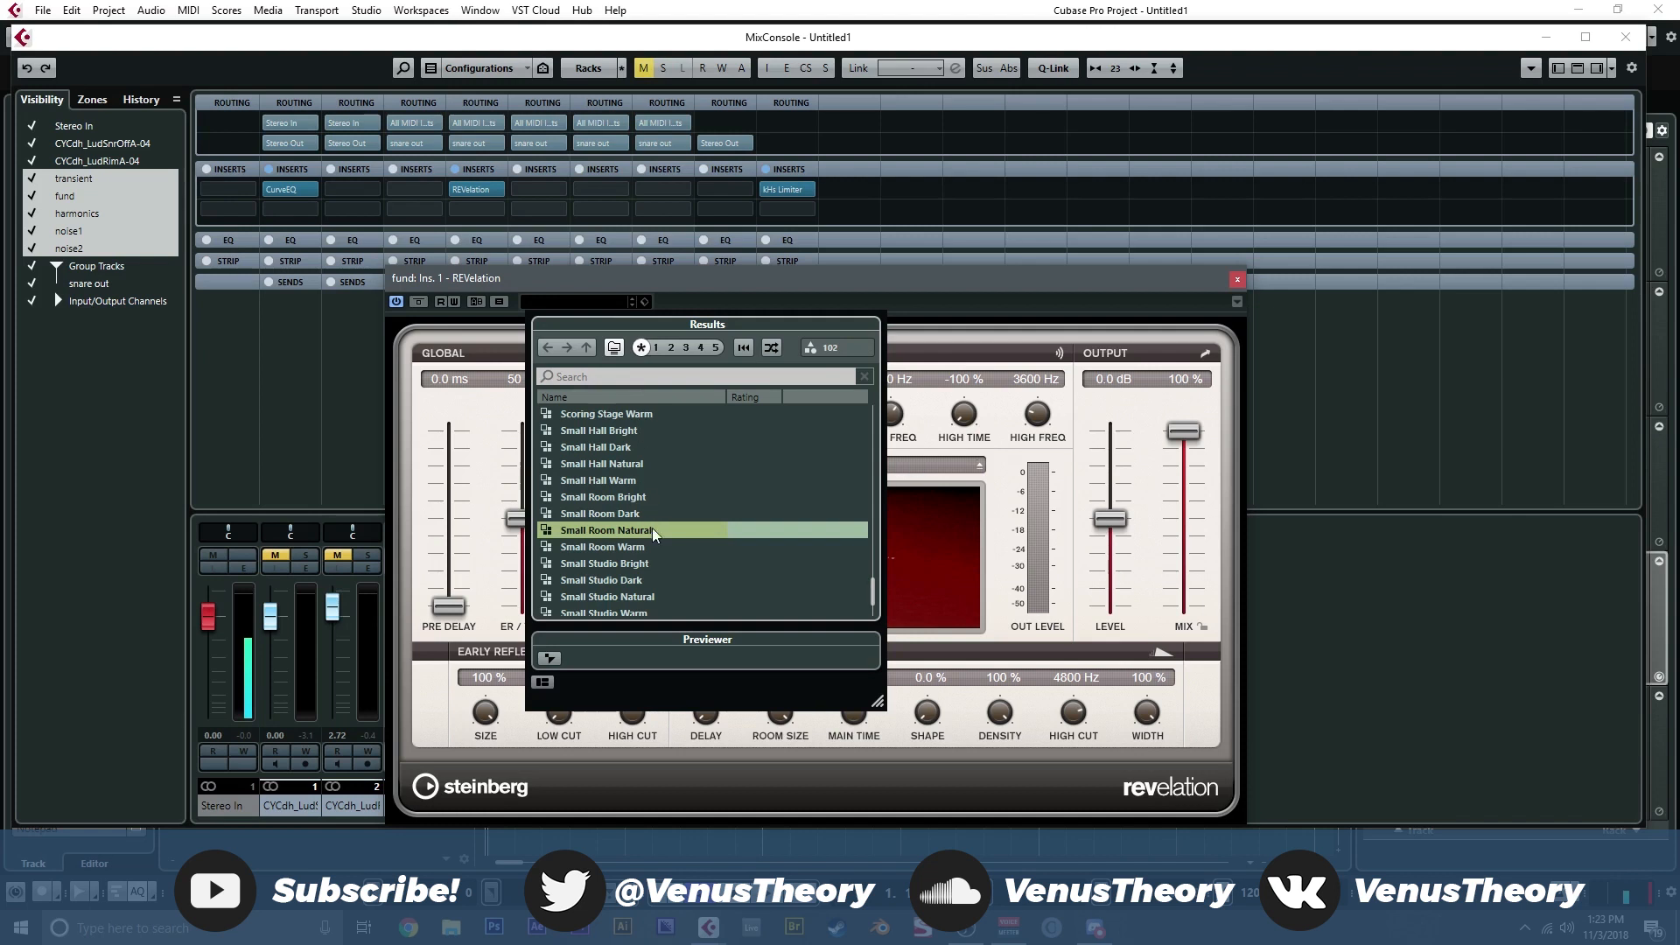
{"action": "scroll", "coordinate": [657, 538], "scroll_direction": "down", "scroll_amount": 2}
{"action": "scroll", "coordinate": [648, 509], "scroll_direction": "up", "scroll_amount": 1}
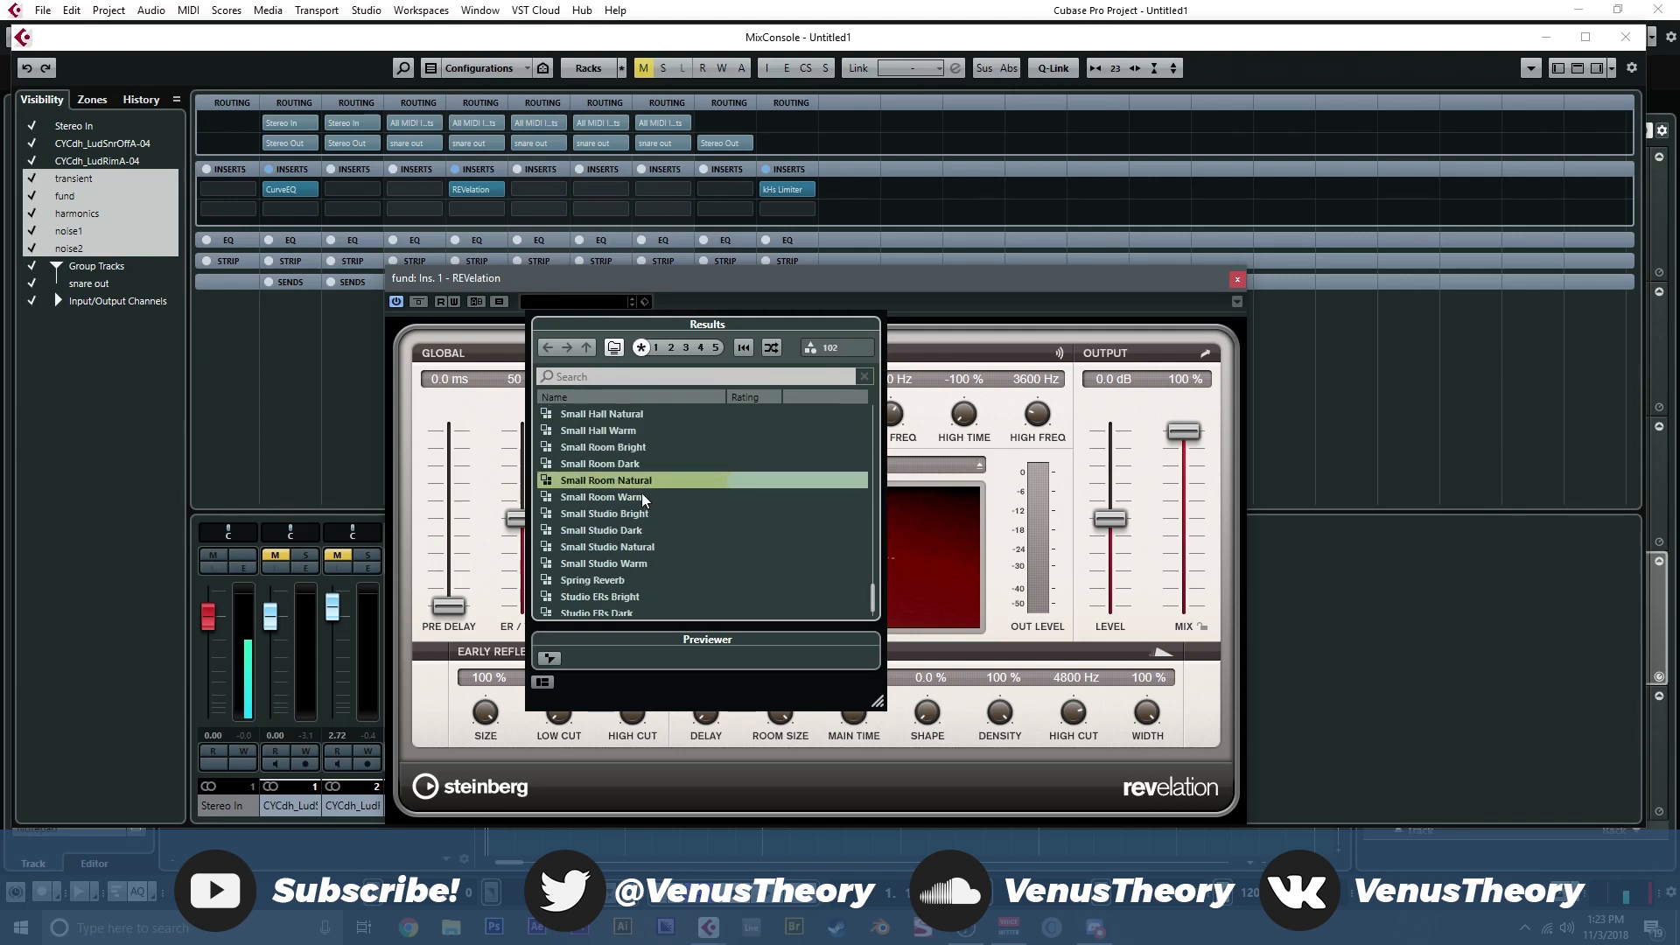
{"action": "double_click", "coordinate": [645, 448]}
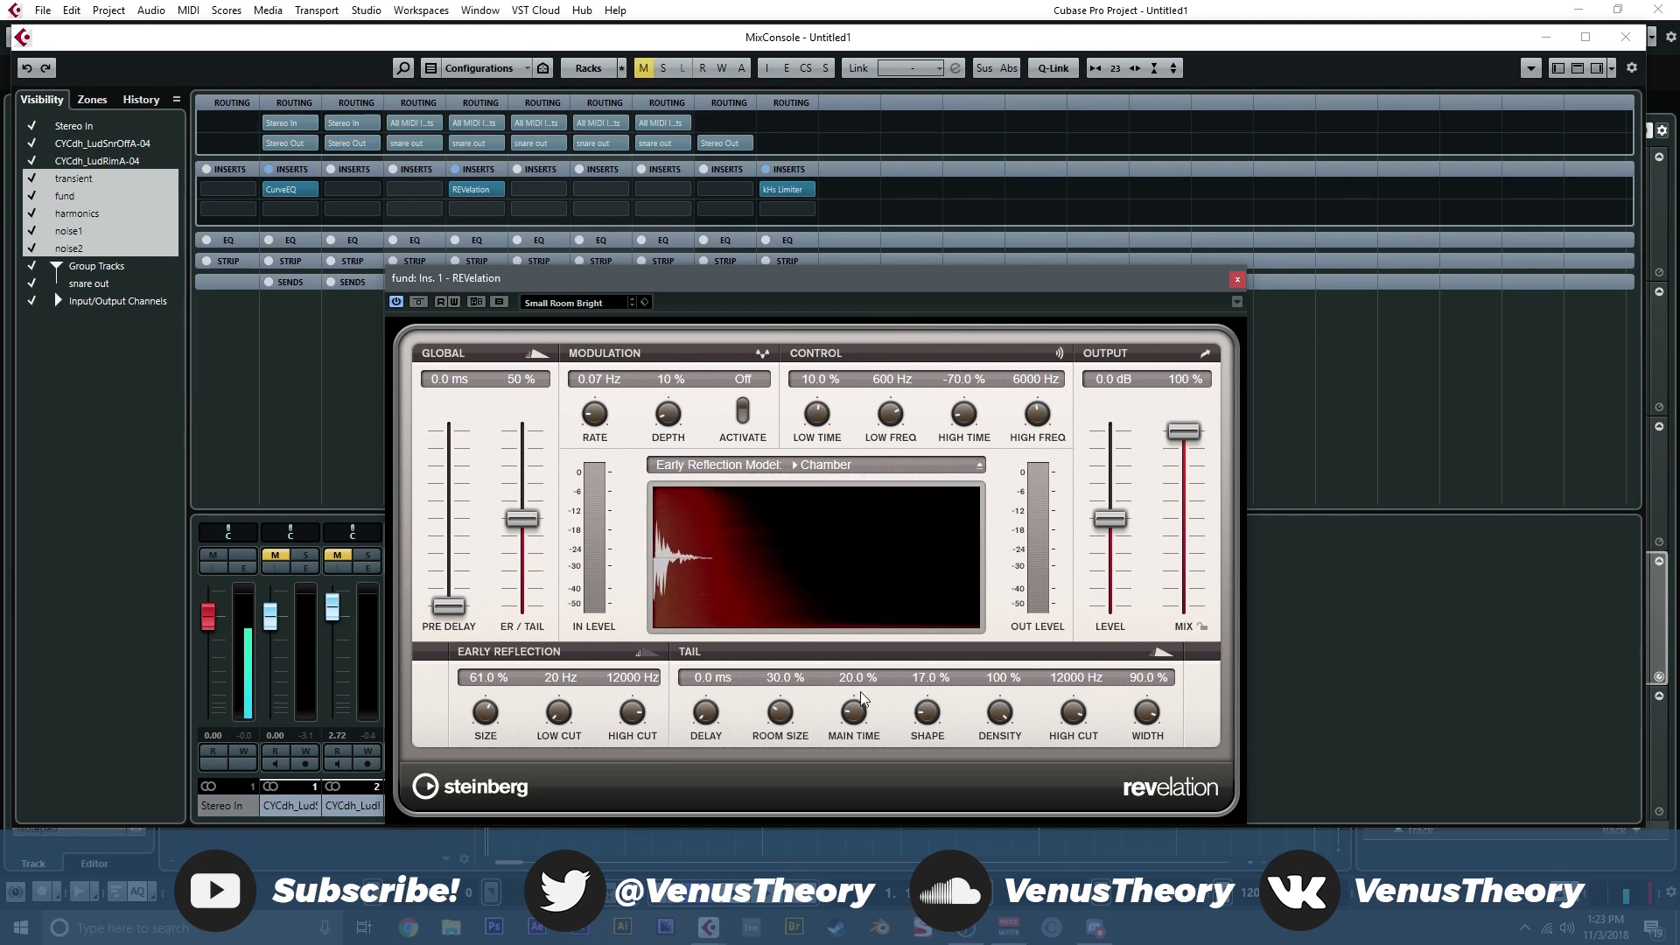
{"action": "left_click_drag", "start_coordinate": [1188, 433], "coordinate": [1187, 582]}
{"action": "left_click", "coordinate": [1238, 281]}
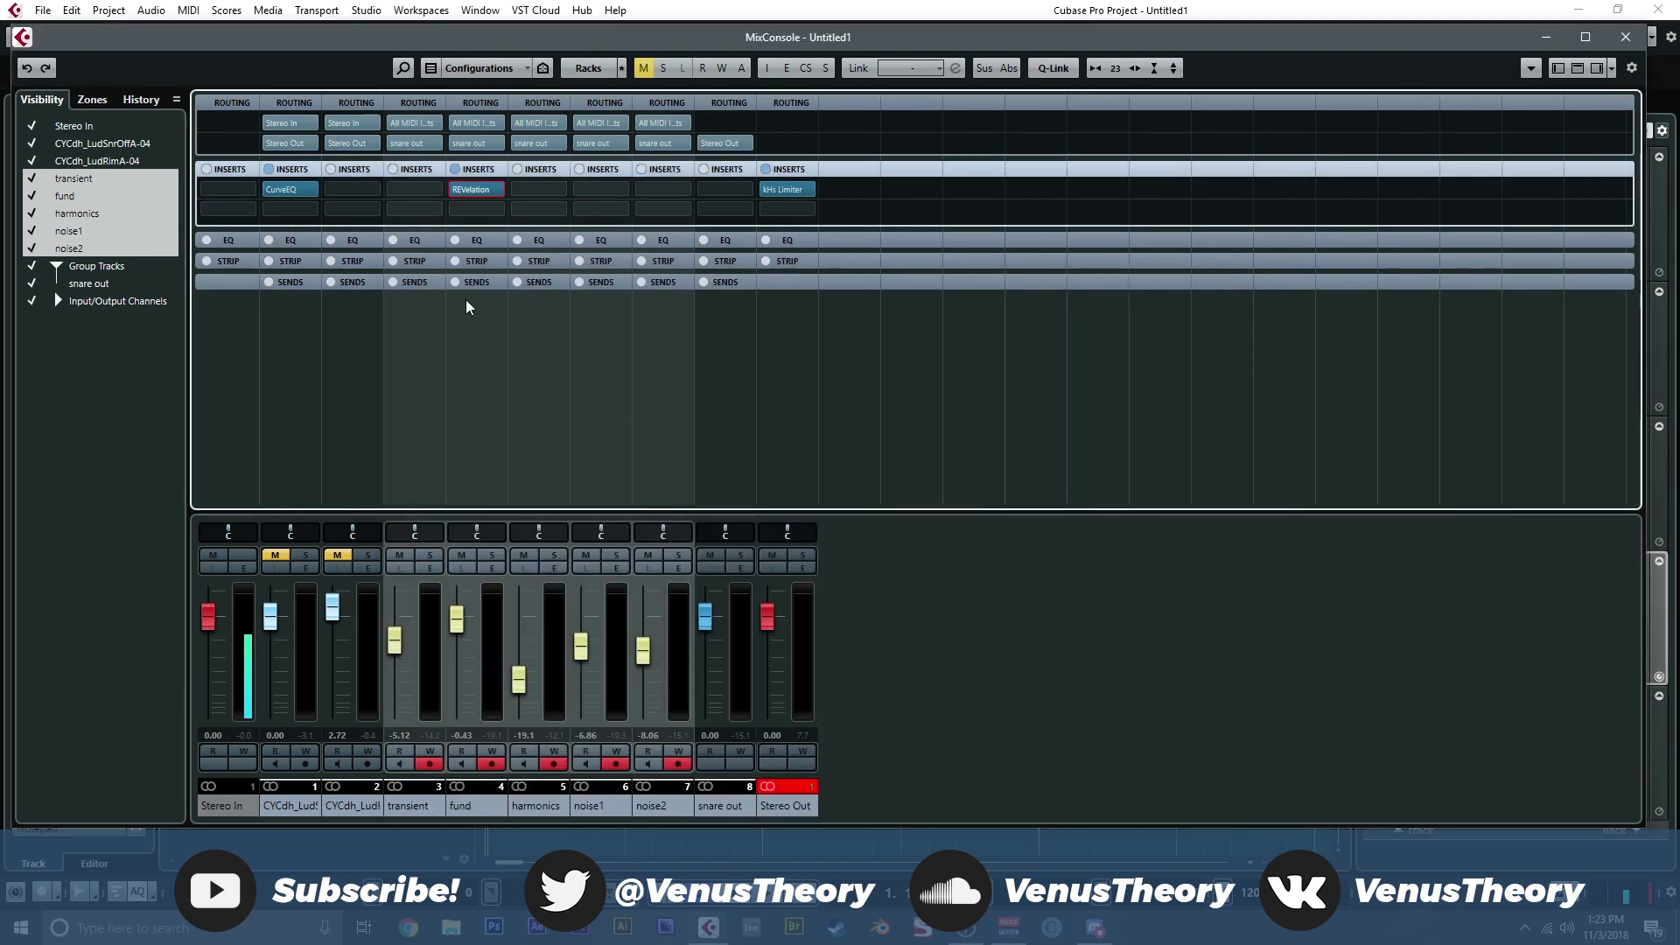
Step: Copy REVelation to the harmonics channel, load the Small Room Dark preset, set the mix to 14% and adjust the tail's main time
{"action": "left_click_drag", "start_coordinate": [518, 201], "coordinate": [551, 191]}
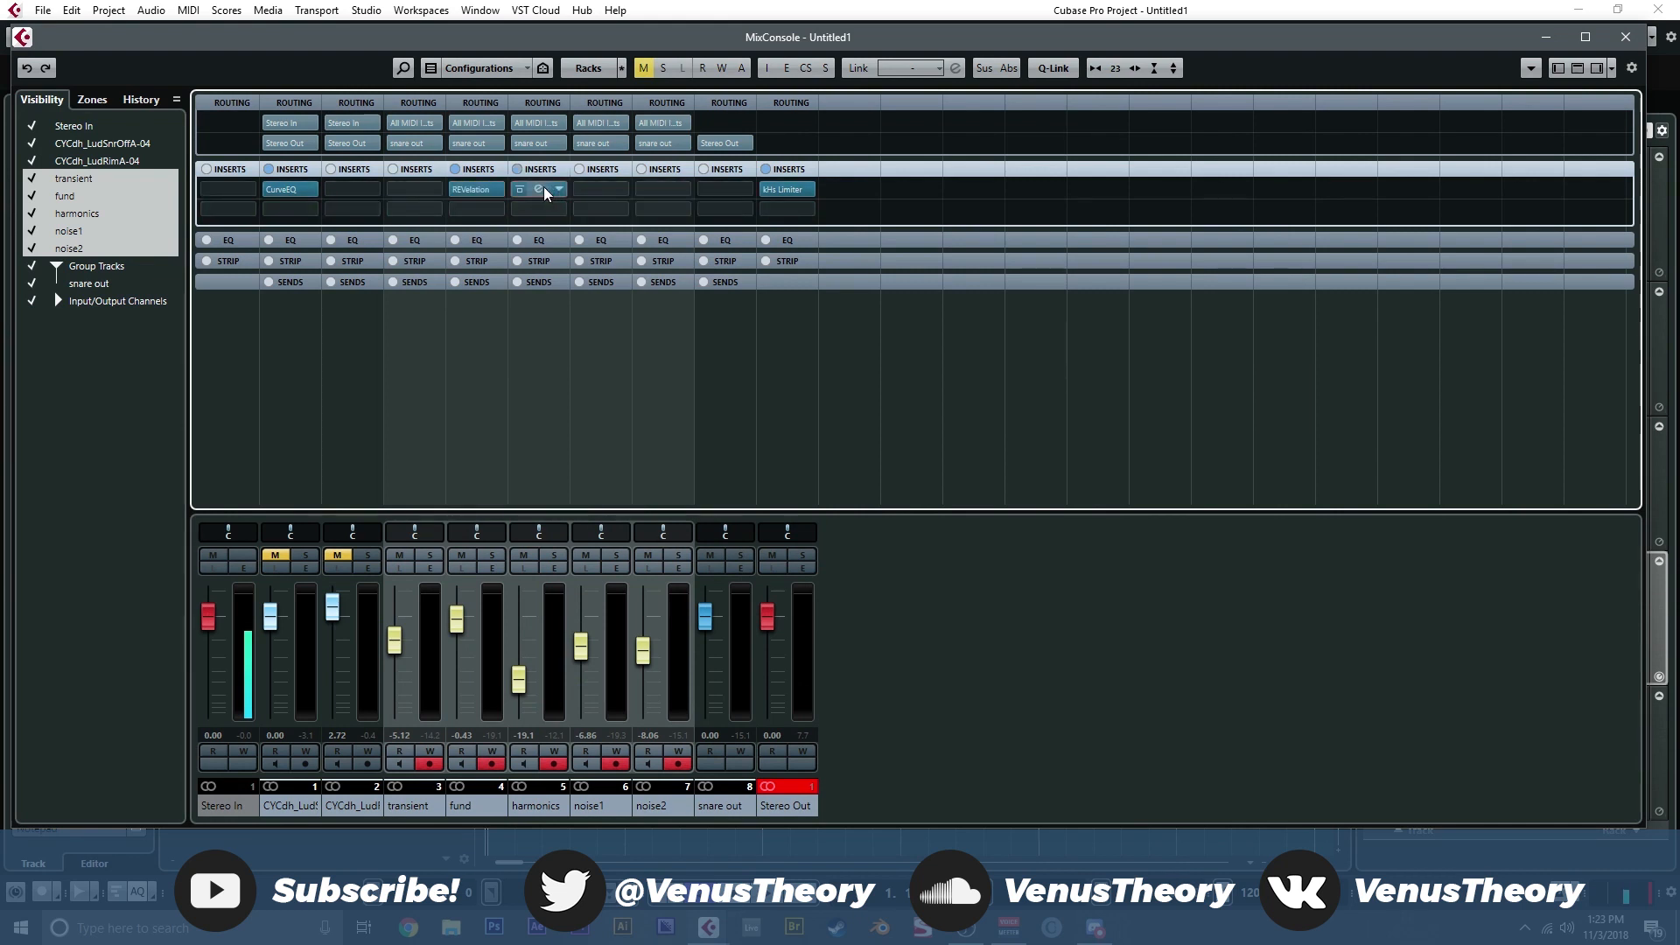
{"action": "left_click", "coordinate": [547, 191]}
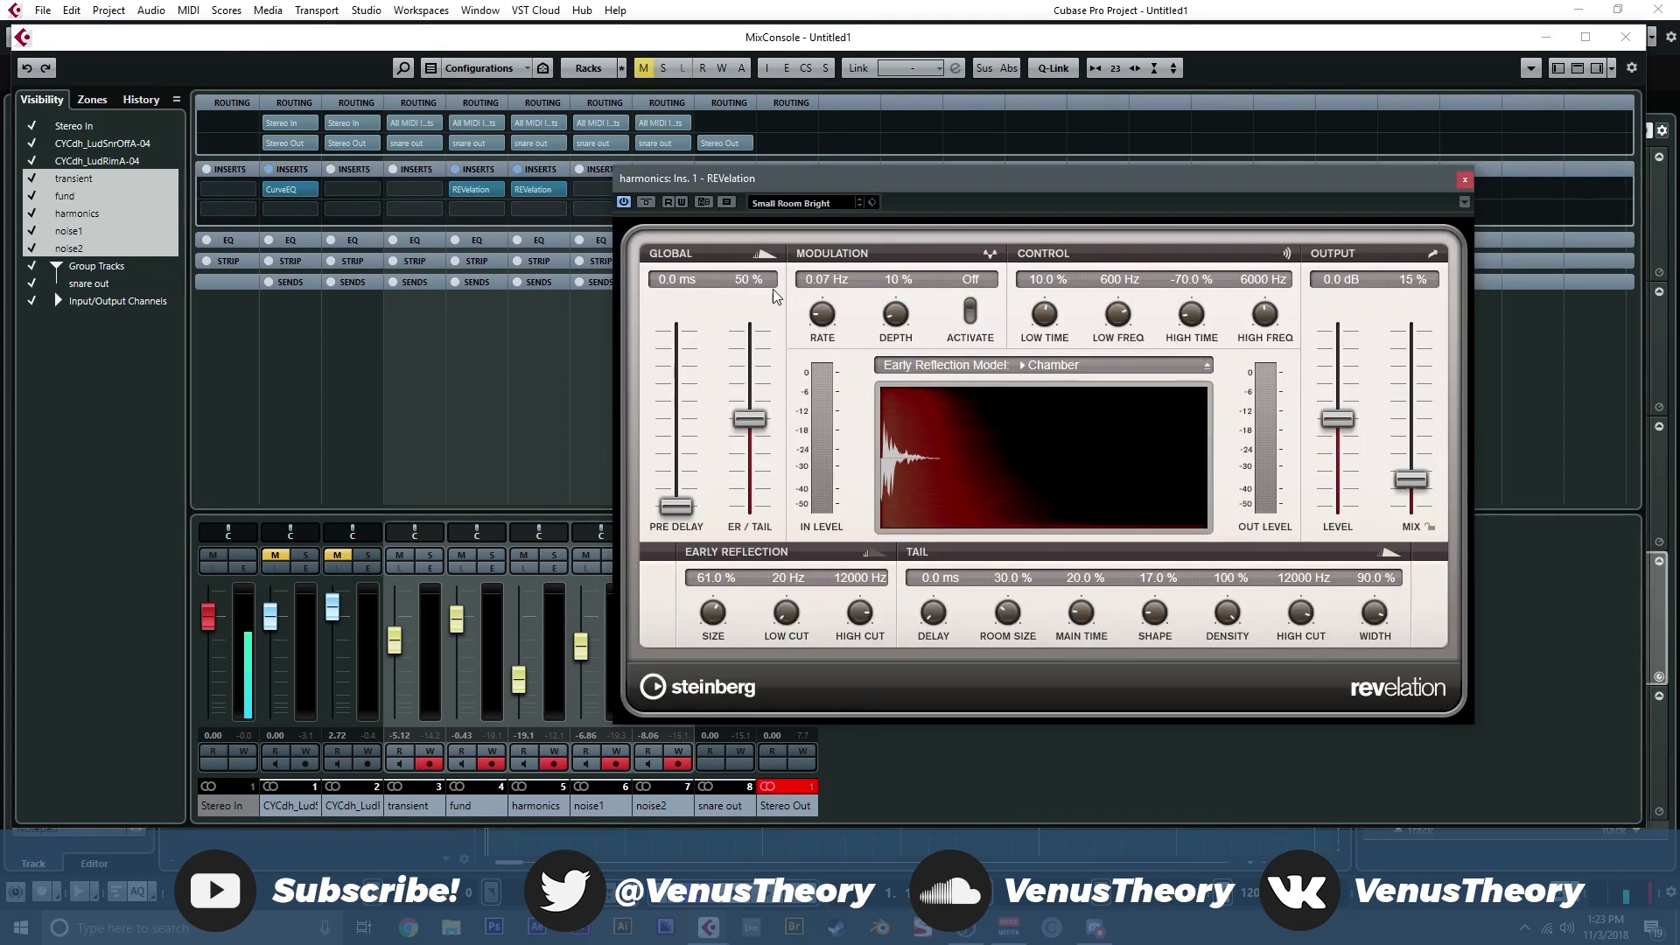
{"action": "left_click", "coordinate": [823, 203]}
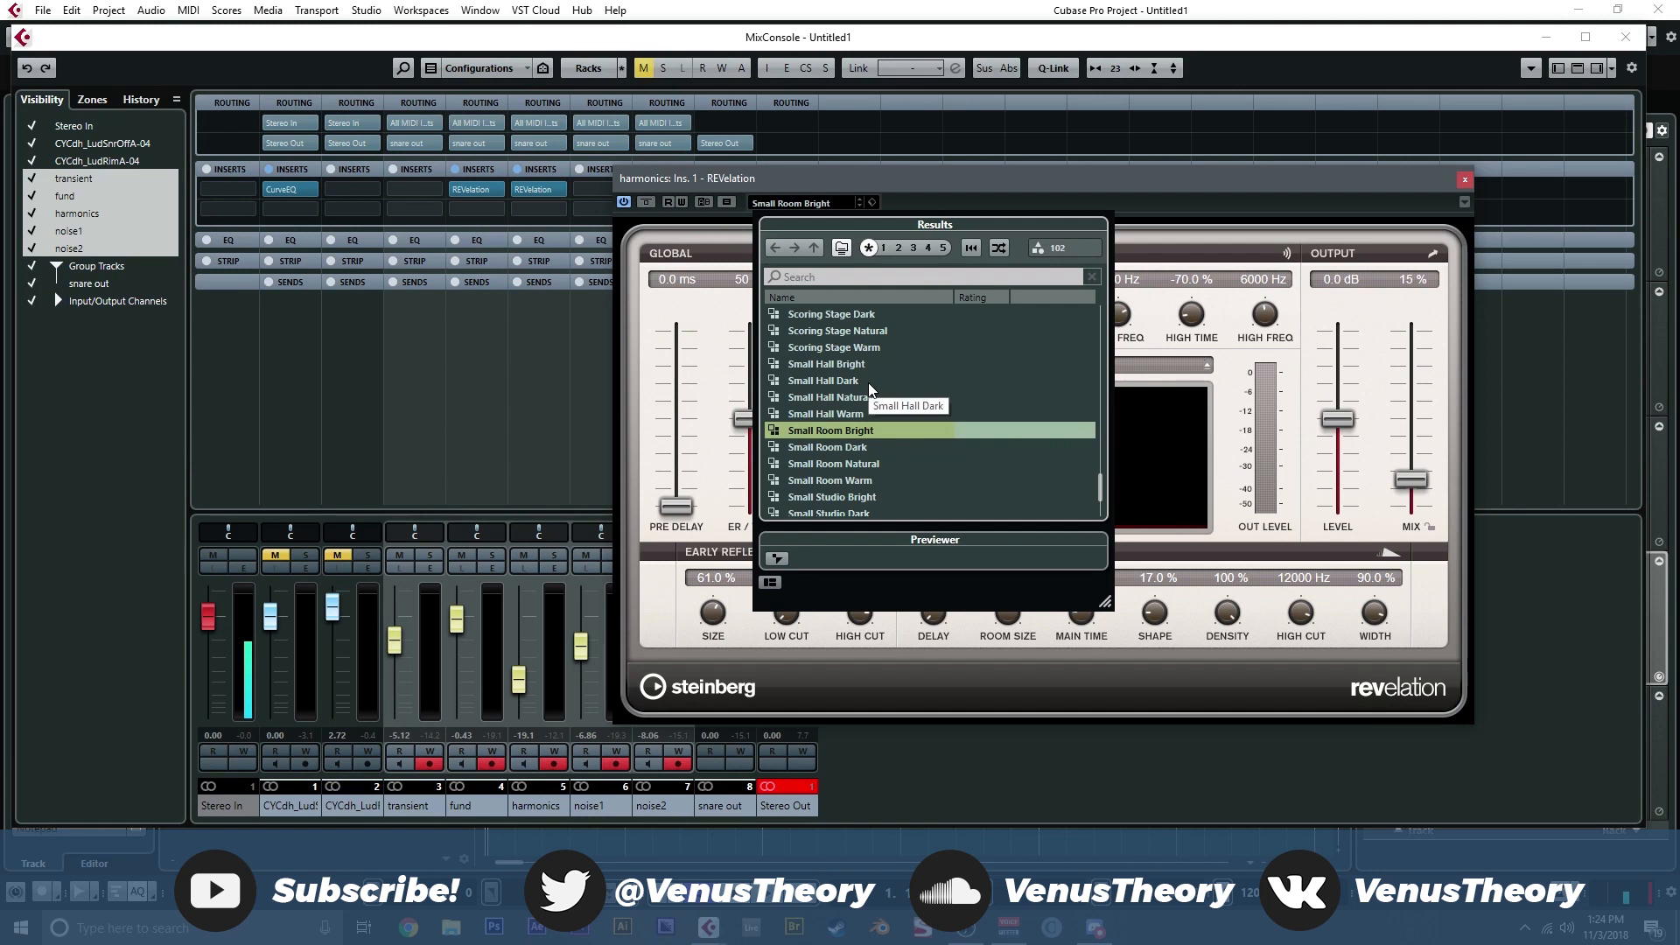
{"action": "double_click", "coordinate": [866, 449]}
{"action": "left_click_drag", "start_coordinate": [1411, 332], "coordinate": [1411, 482]}
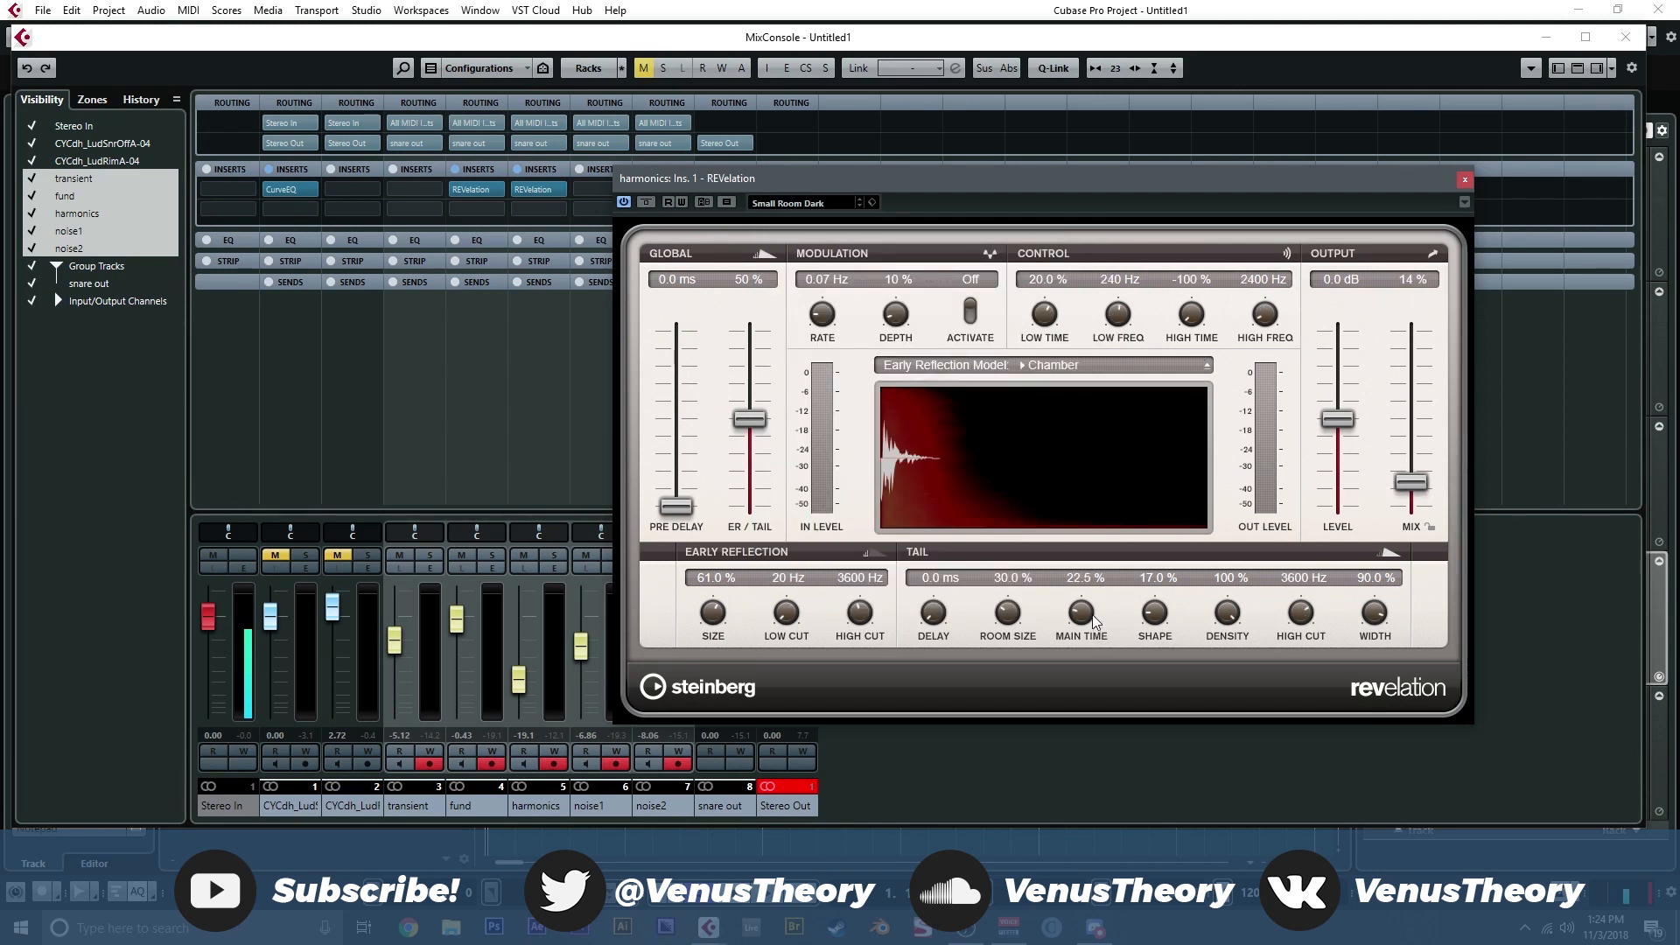
{"action": "left_click_drag", "start_coordinate": [1094, 615], "coordinate": [1094, 610]}
{"action": "left_click", "coordinate": [1466, 182]}
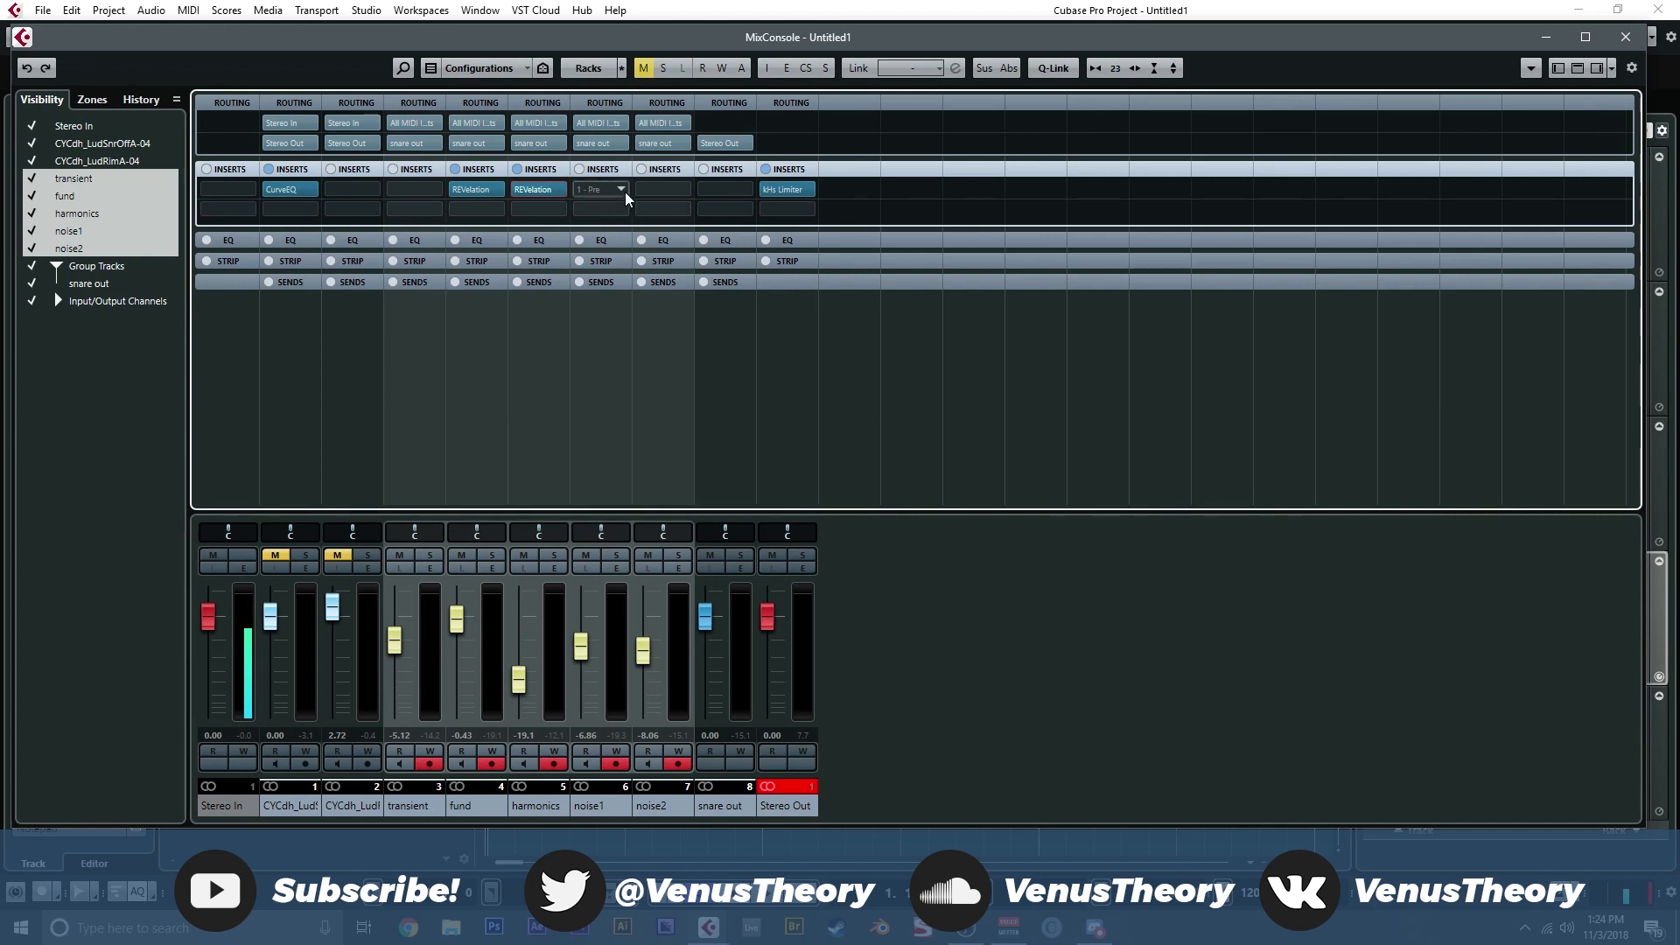
Step: Copy REVelation to the noise2 channel, load the Small Room Natural preset and lower its mix slightly
{"action": "left_click_drag", "start_coordinate": [555, 191], "coordinate": [663, 196]}
{"action": "left_click", "coordinate": [664, 187]}
{"action": "left_click", "coordinate": [600, 210]}
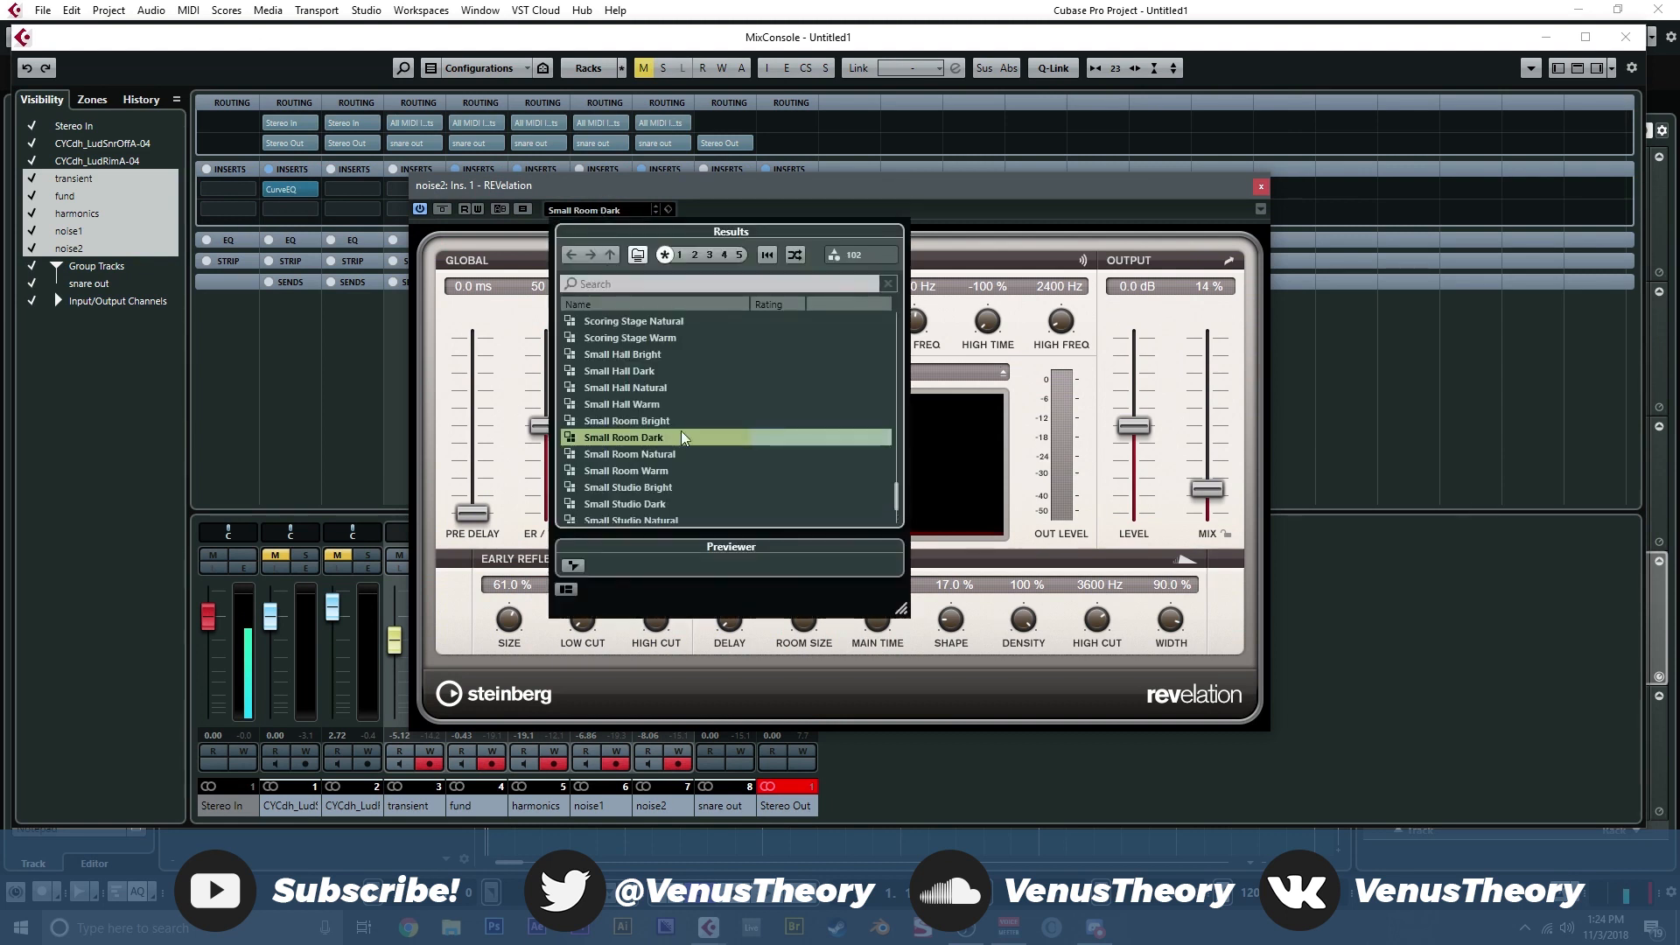
{"action": "double_click", "coordinate": [667, 453]}
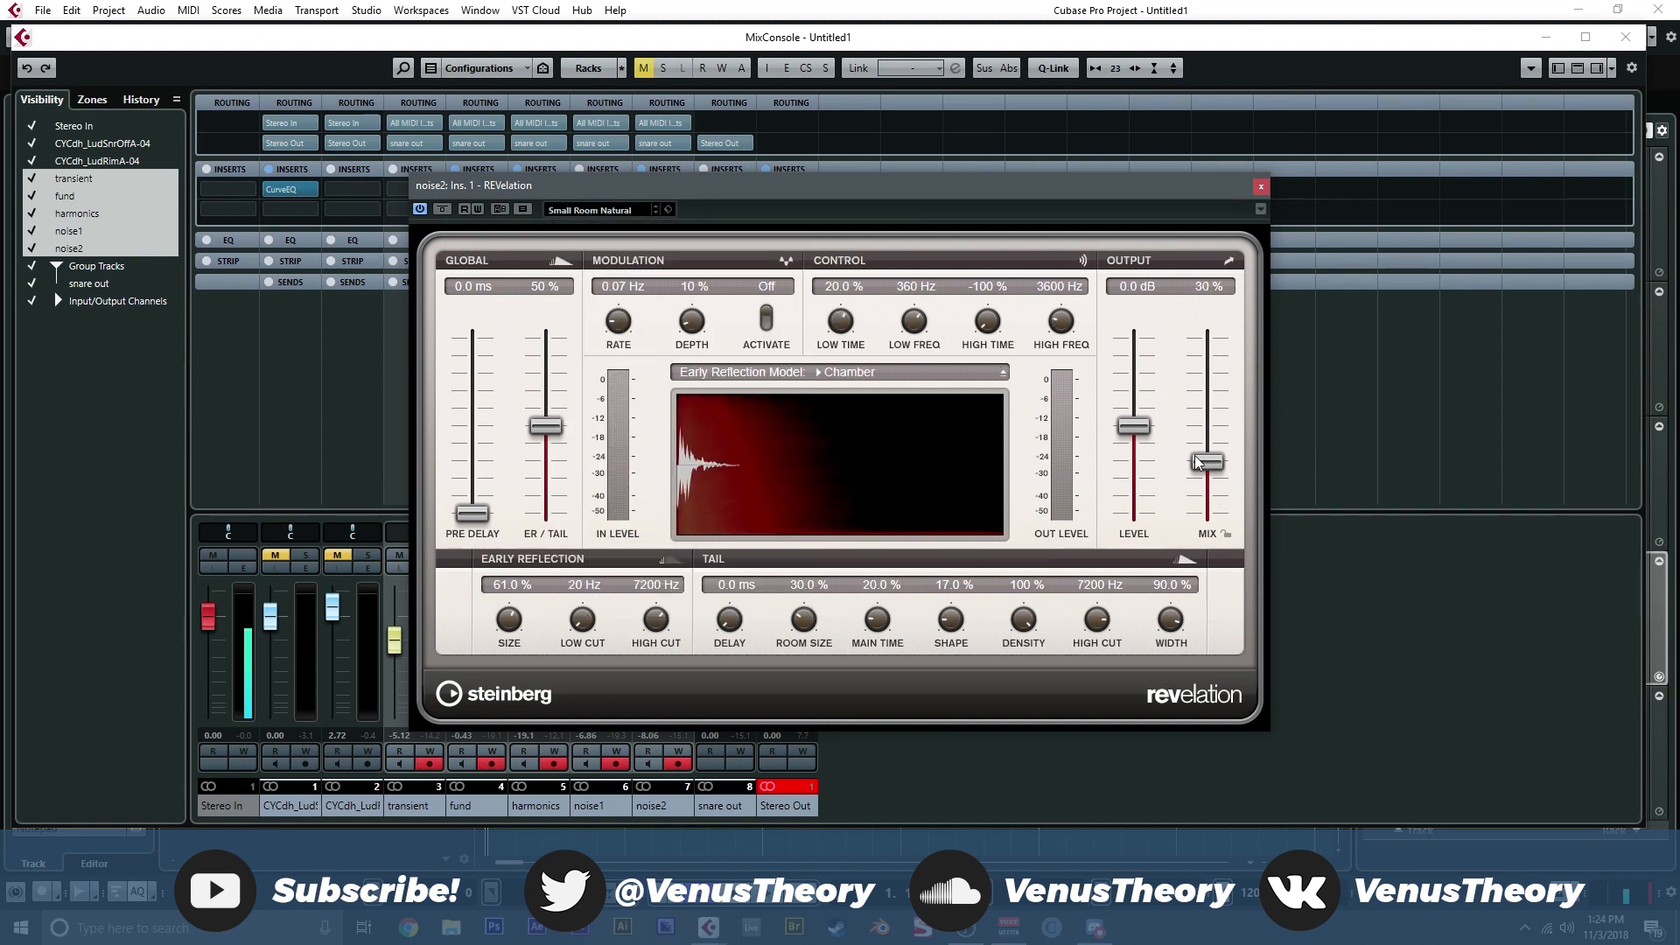
{"action": "left_click_drag", "start_coordinate": [1195, 474], "coordinate": [1195, 478]}
{"action": "left_click", "coordinate": [1260, 189]}
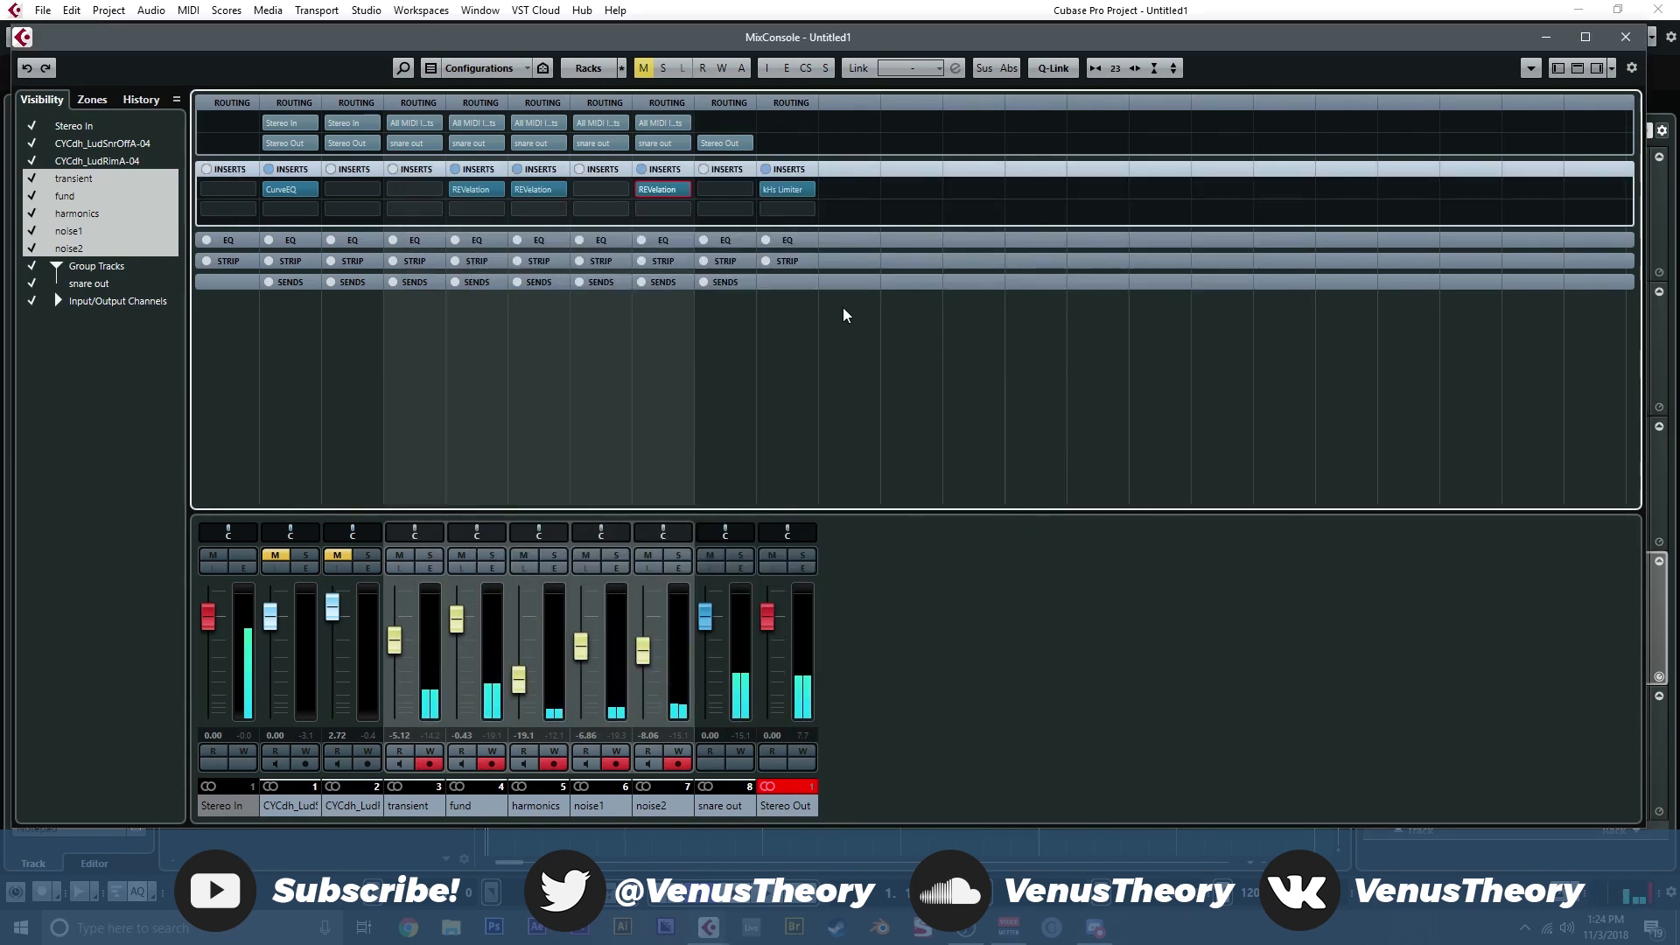
Step: Insert kHs Distortion on the snare out group using Saturate with about 2.66 dB of drive
{"action": "left_click", "coordinate": [739, 191]}
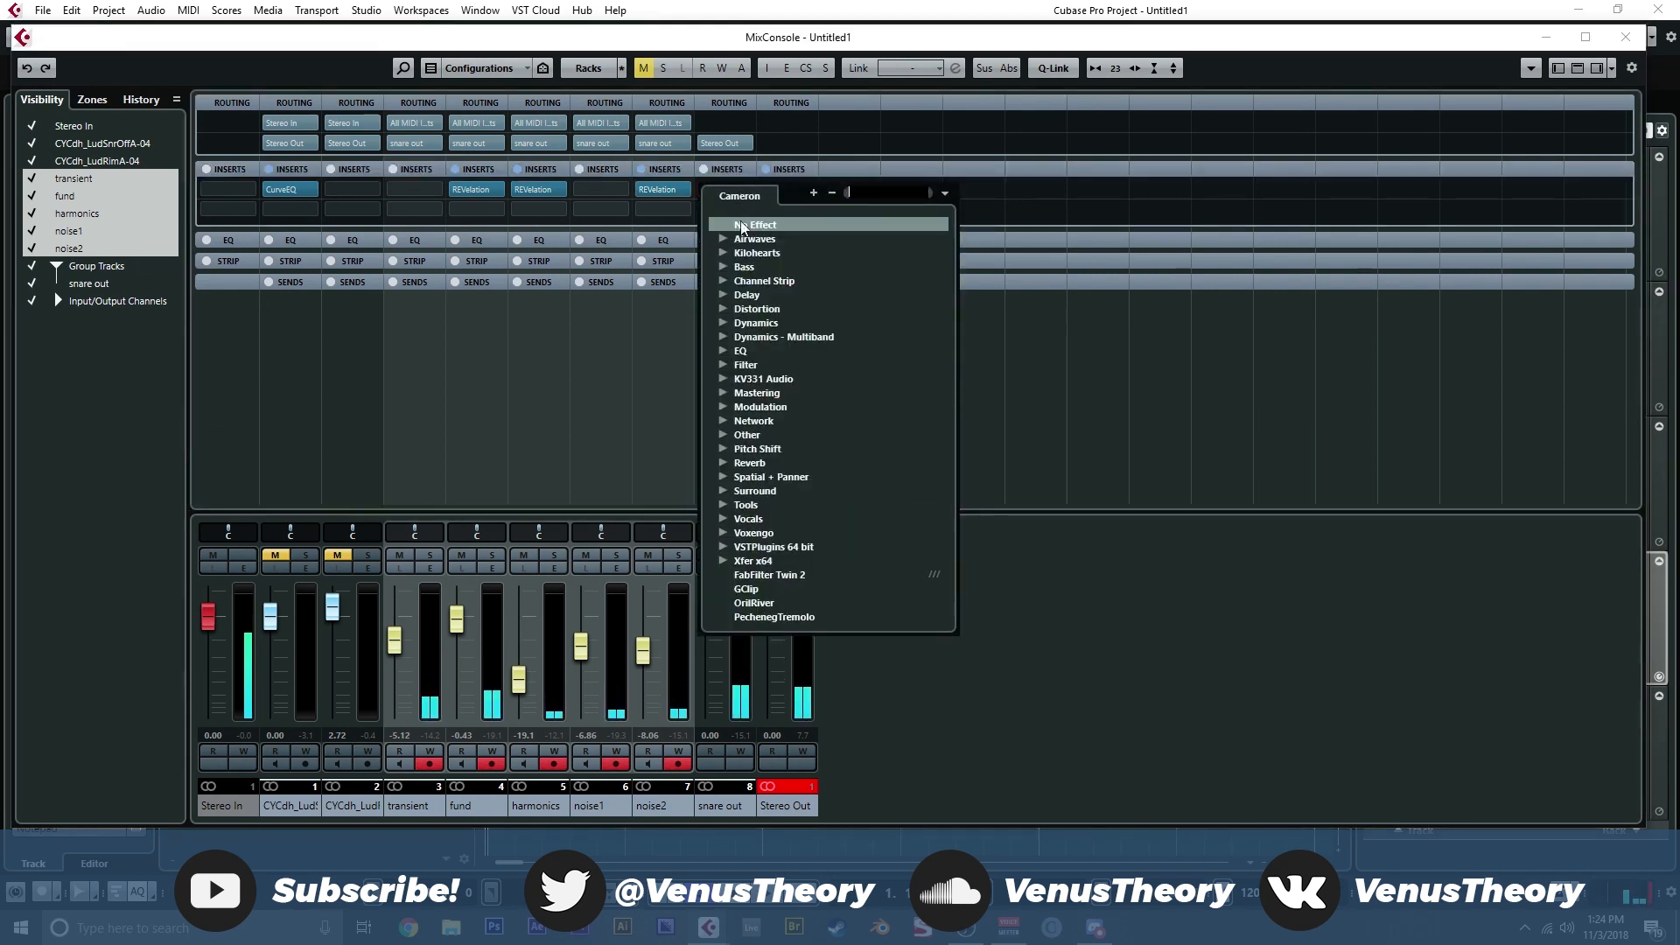
{"action": "left_click", "coordinate": [725, 255]}
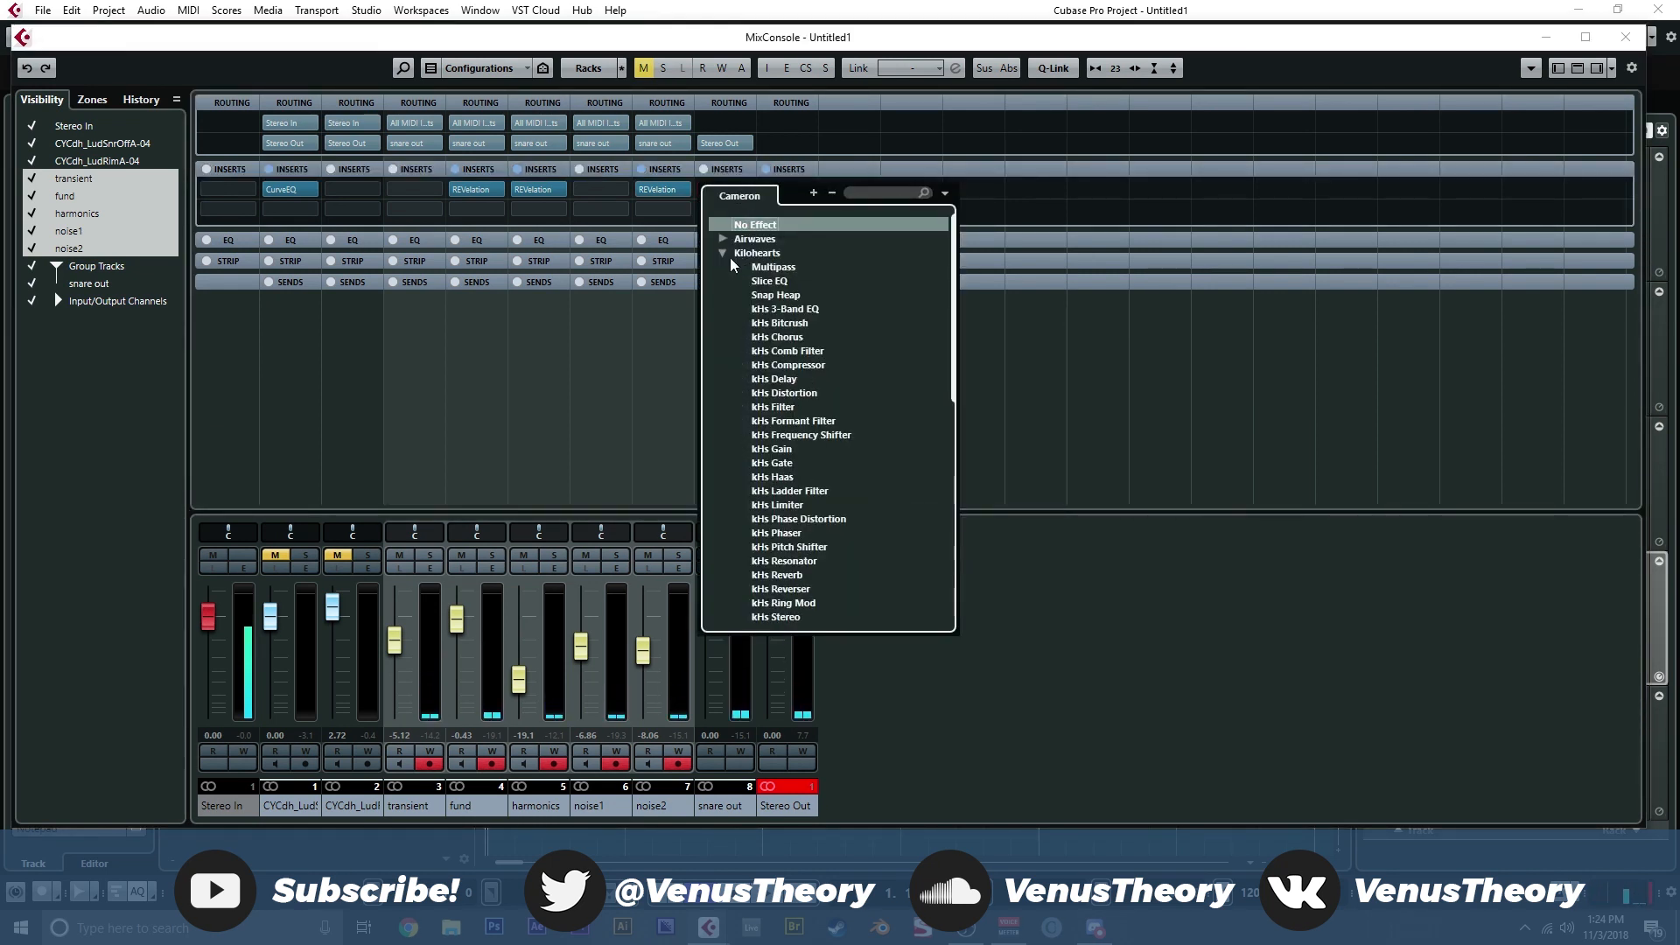
{"action": "left_click", "coordinate": [783, 393]}
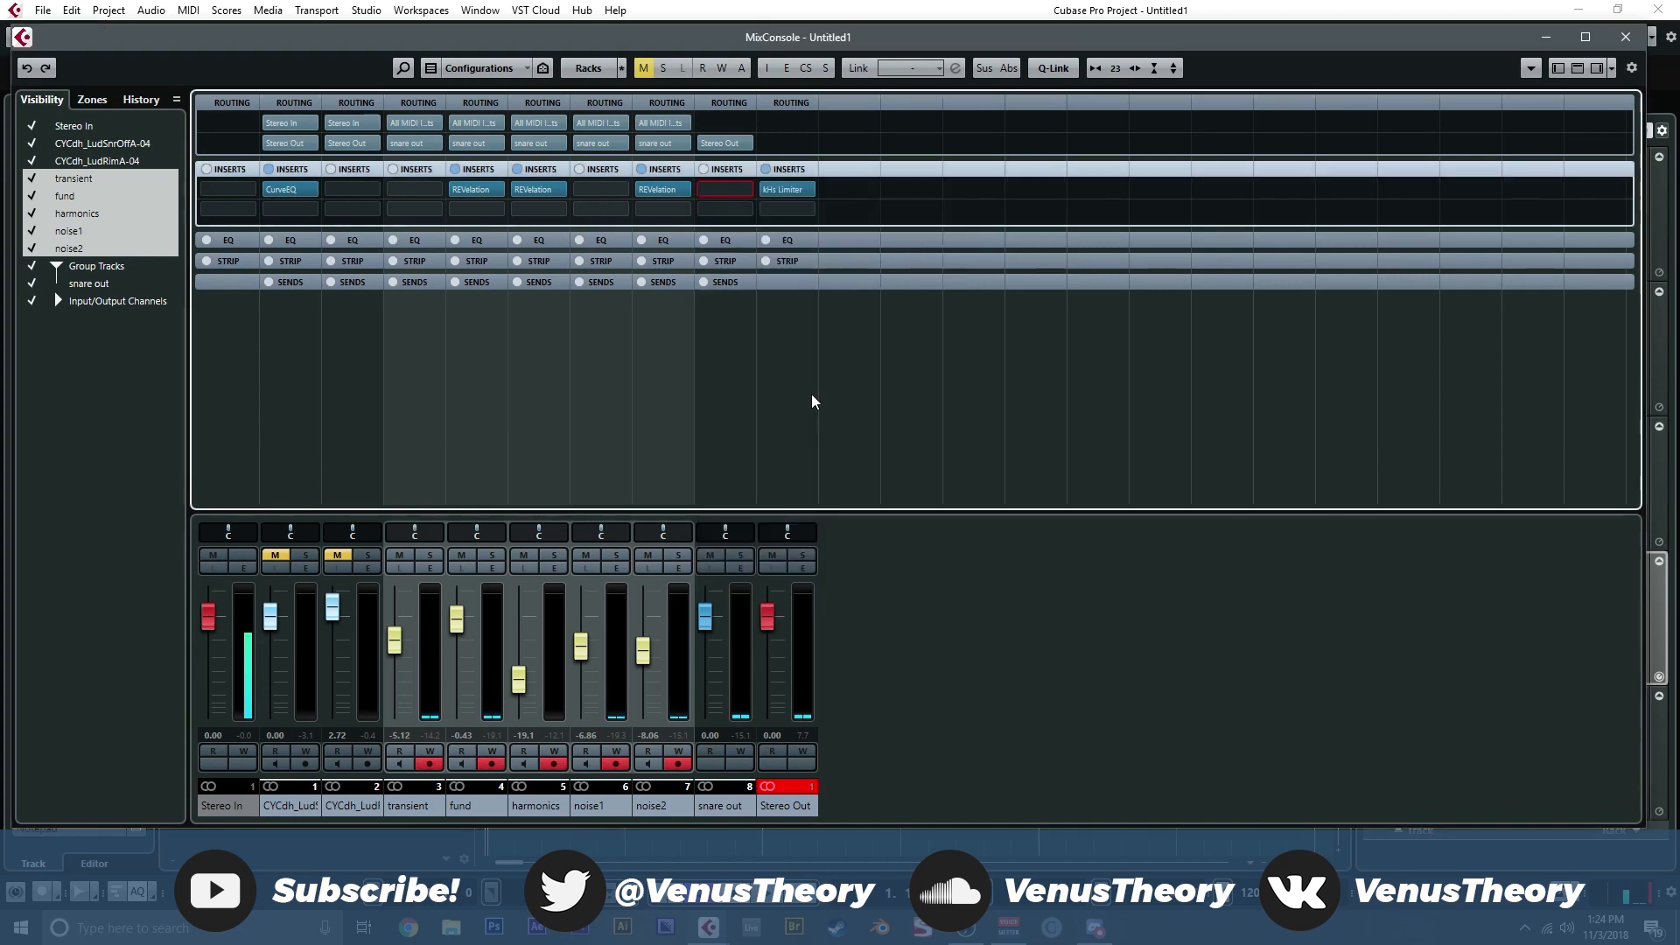
{"action": "left_click_drag", "start_coordinate": [570, 385], "coordinate": [570, 406]}
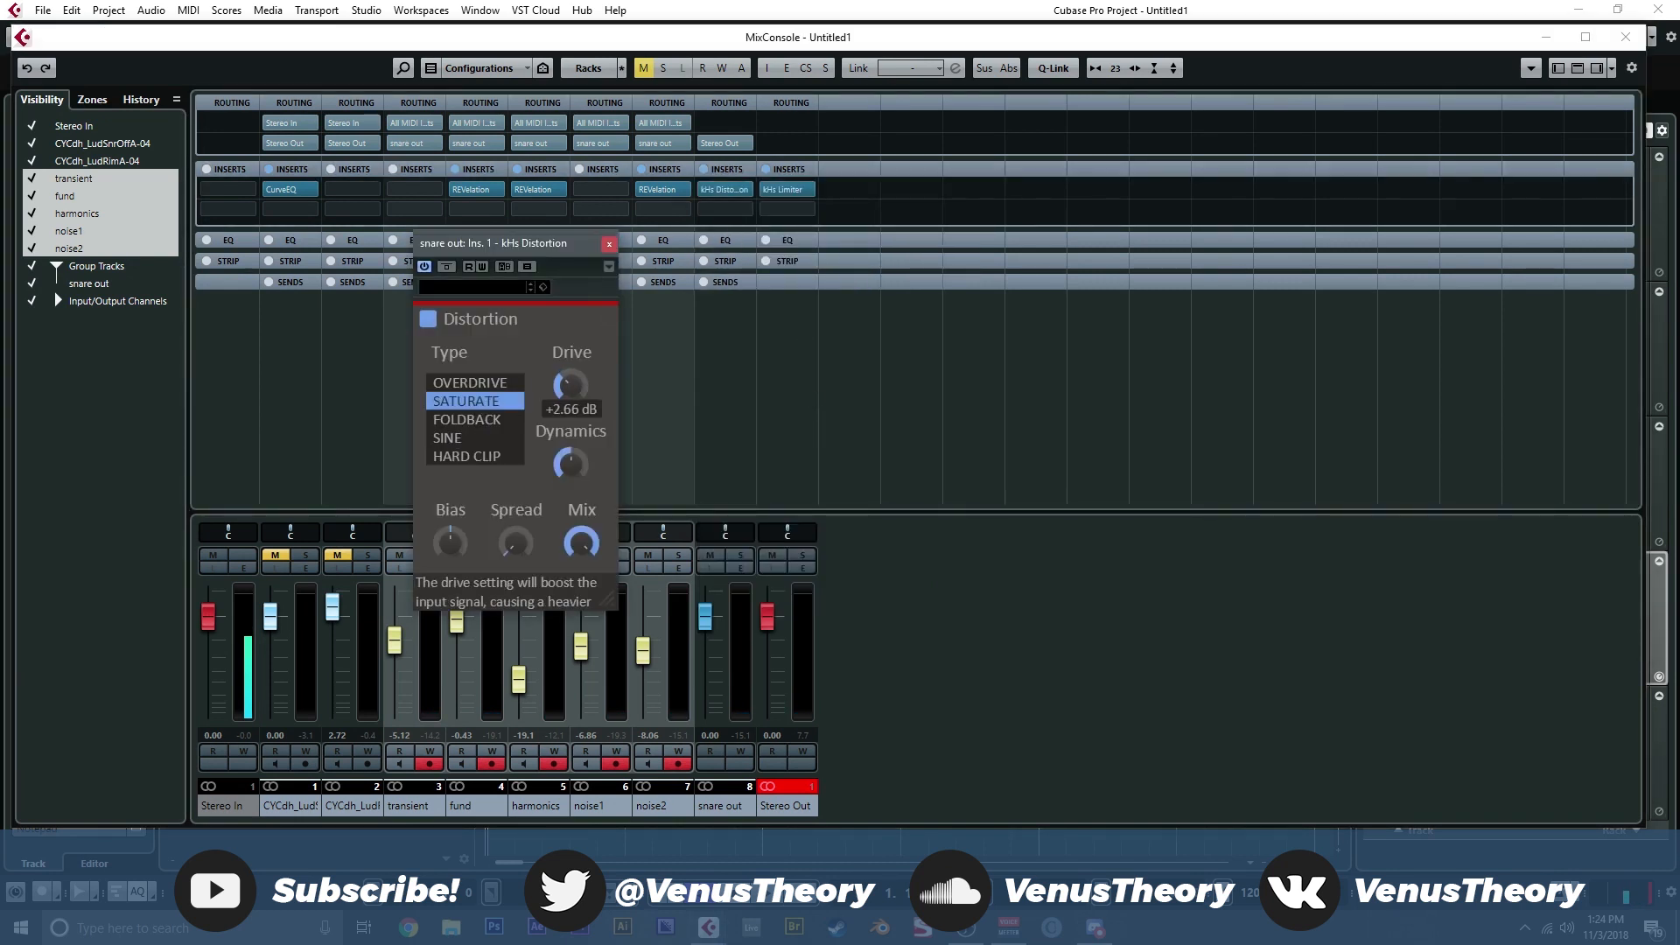
{"action": "left_click", "coordinate": [610, 246]}
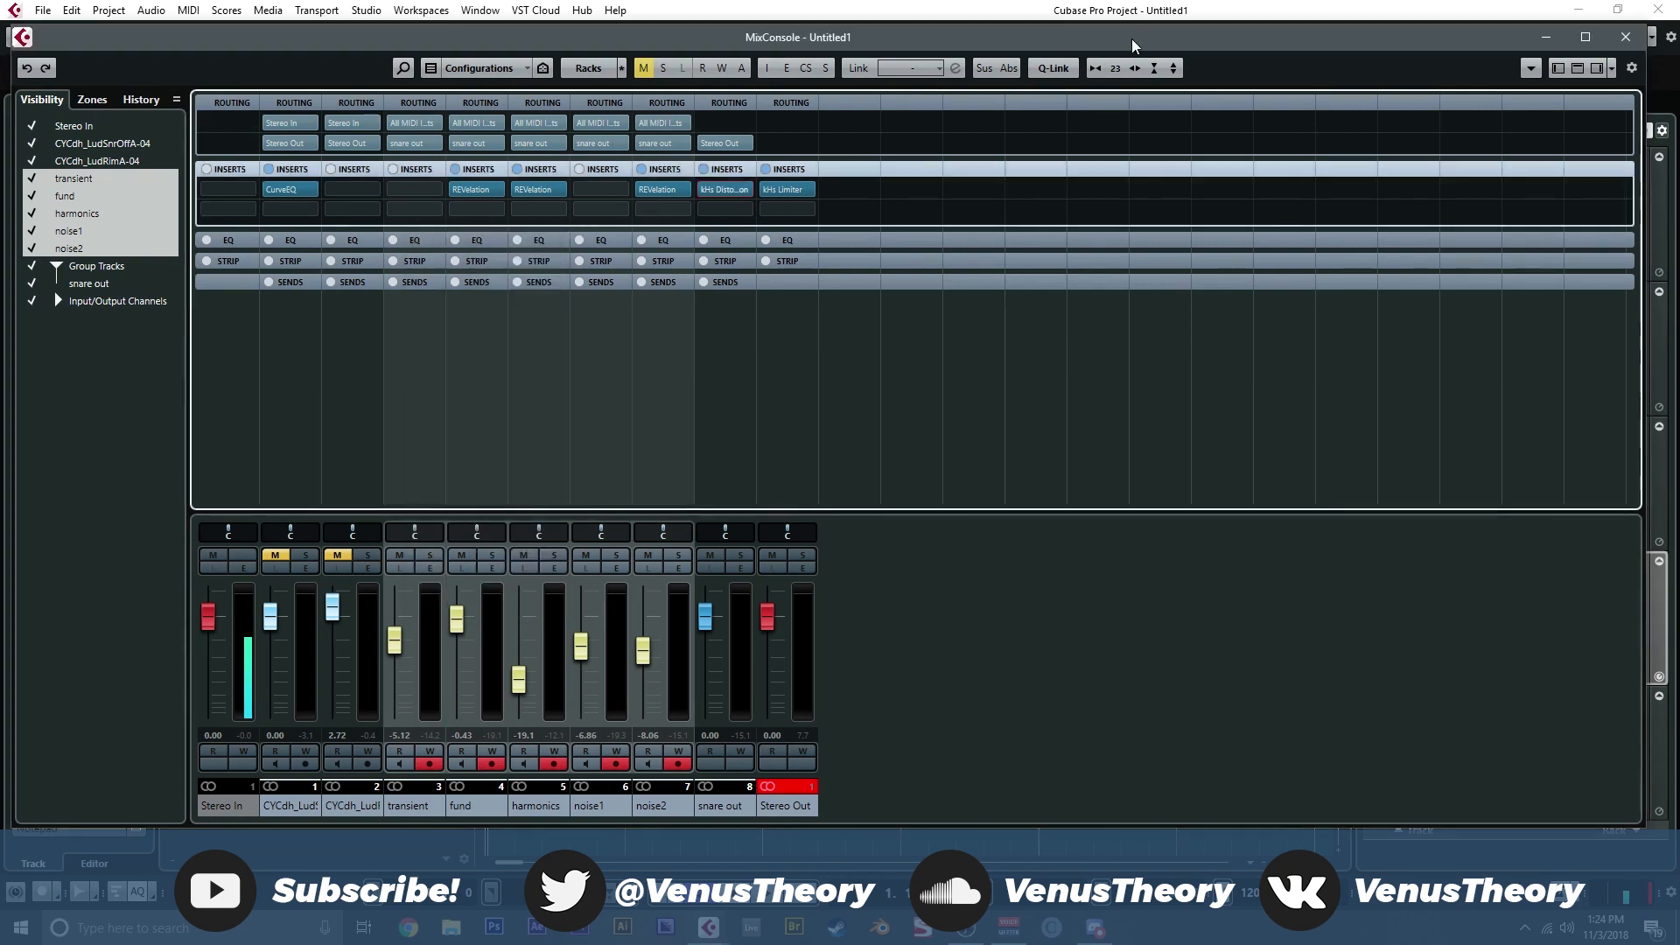
{"action": "double_click", "coordinate": [1123, 14]}
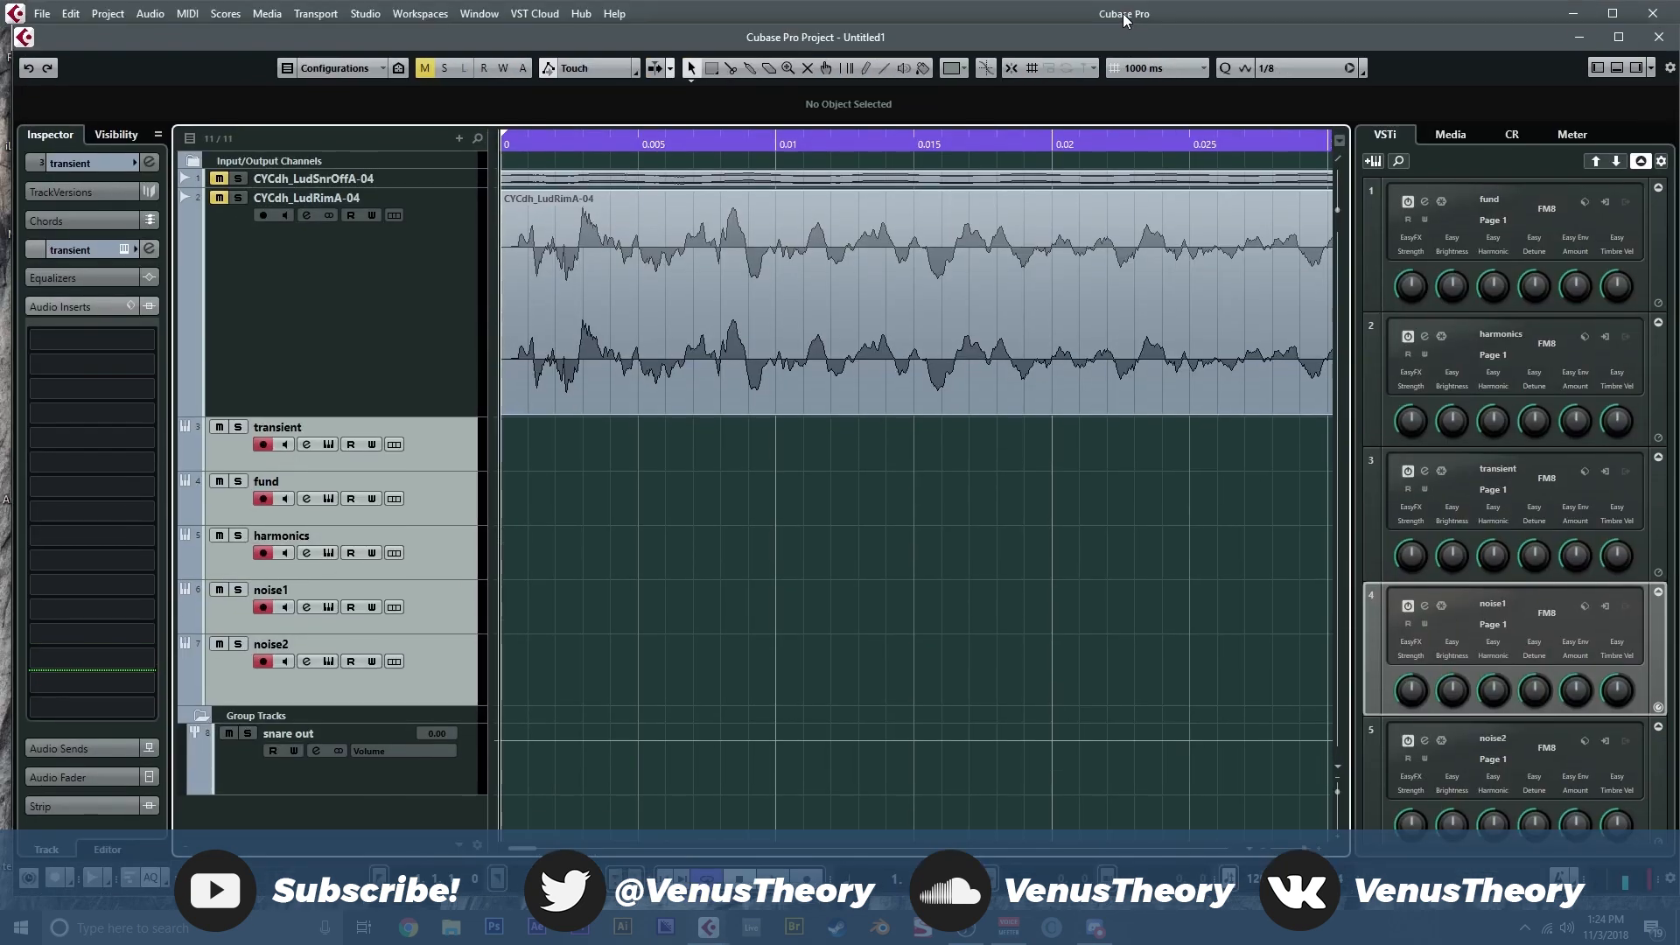
{"action": "left_click_drag", "start_coordinate": [1129, 28], "coordinate": [1084, 7]}
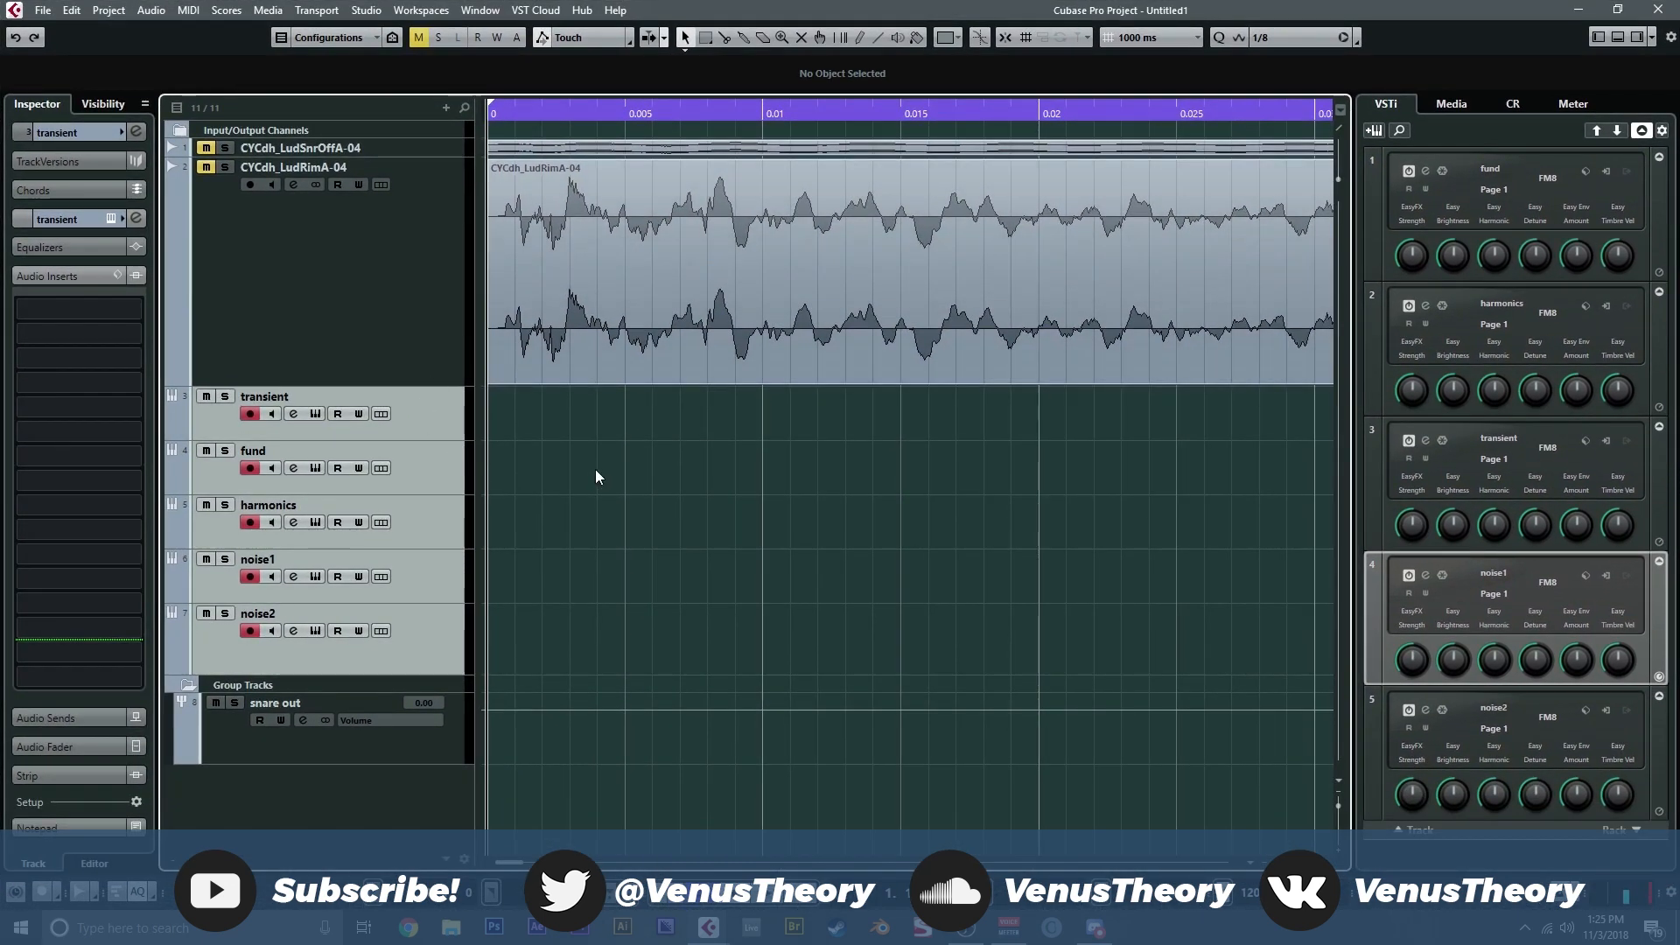
{"action": "key", "text": "F3"}
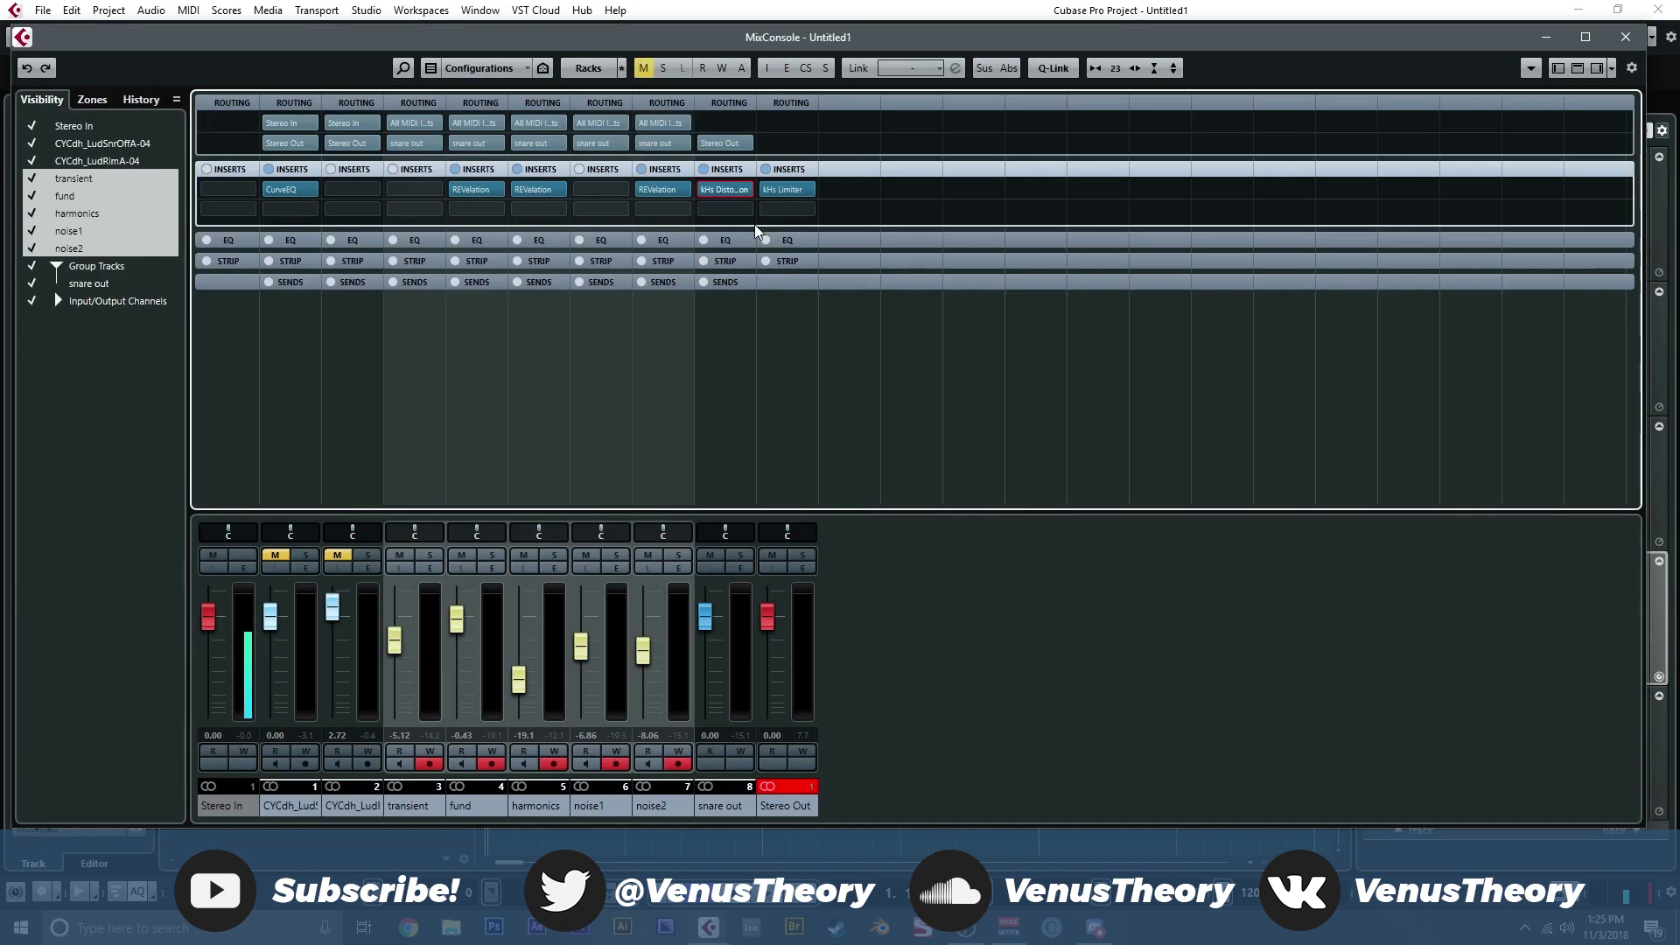
Step: Insert kHs Compressor after the distortion on snare out, set its ratio to 4:1 and adjust the threshold while auditioning the snare
{"action": "key", "text": "space"}
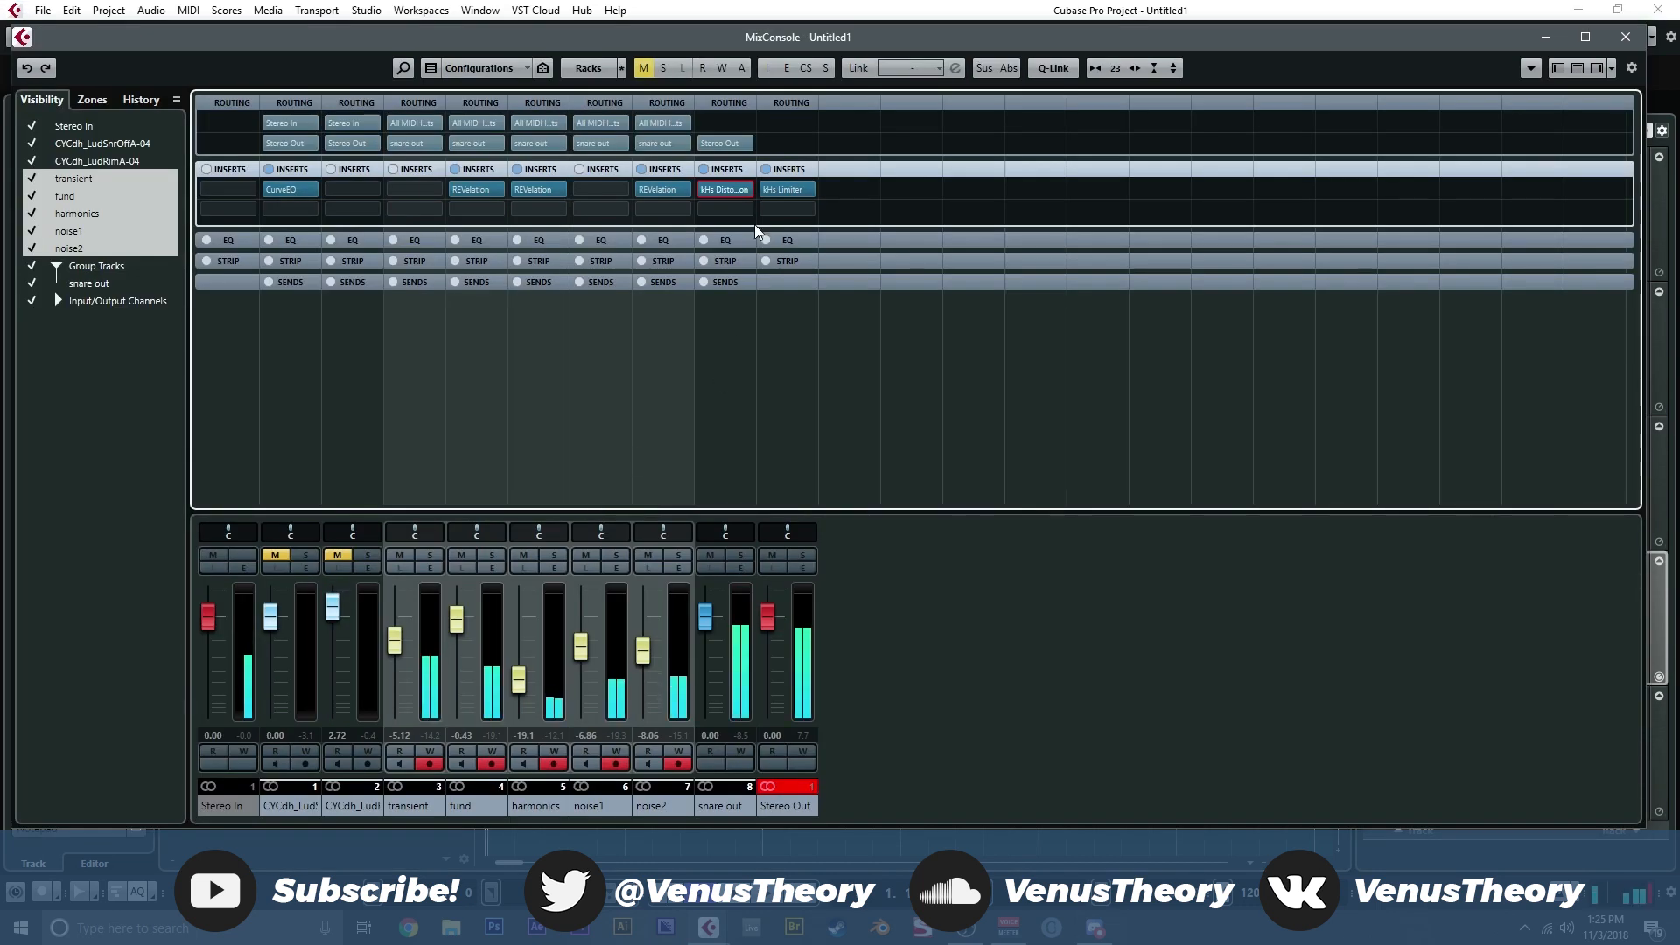
{"action": "left_click", "coordinate": [746, 210]}
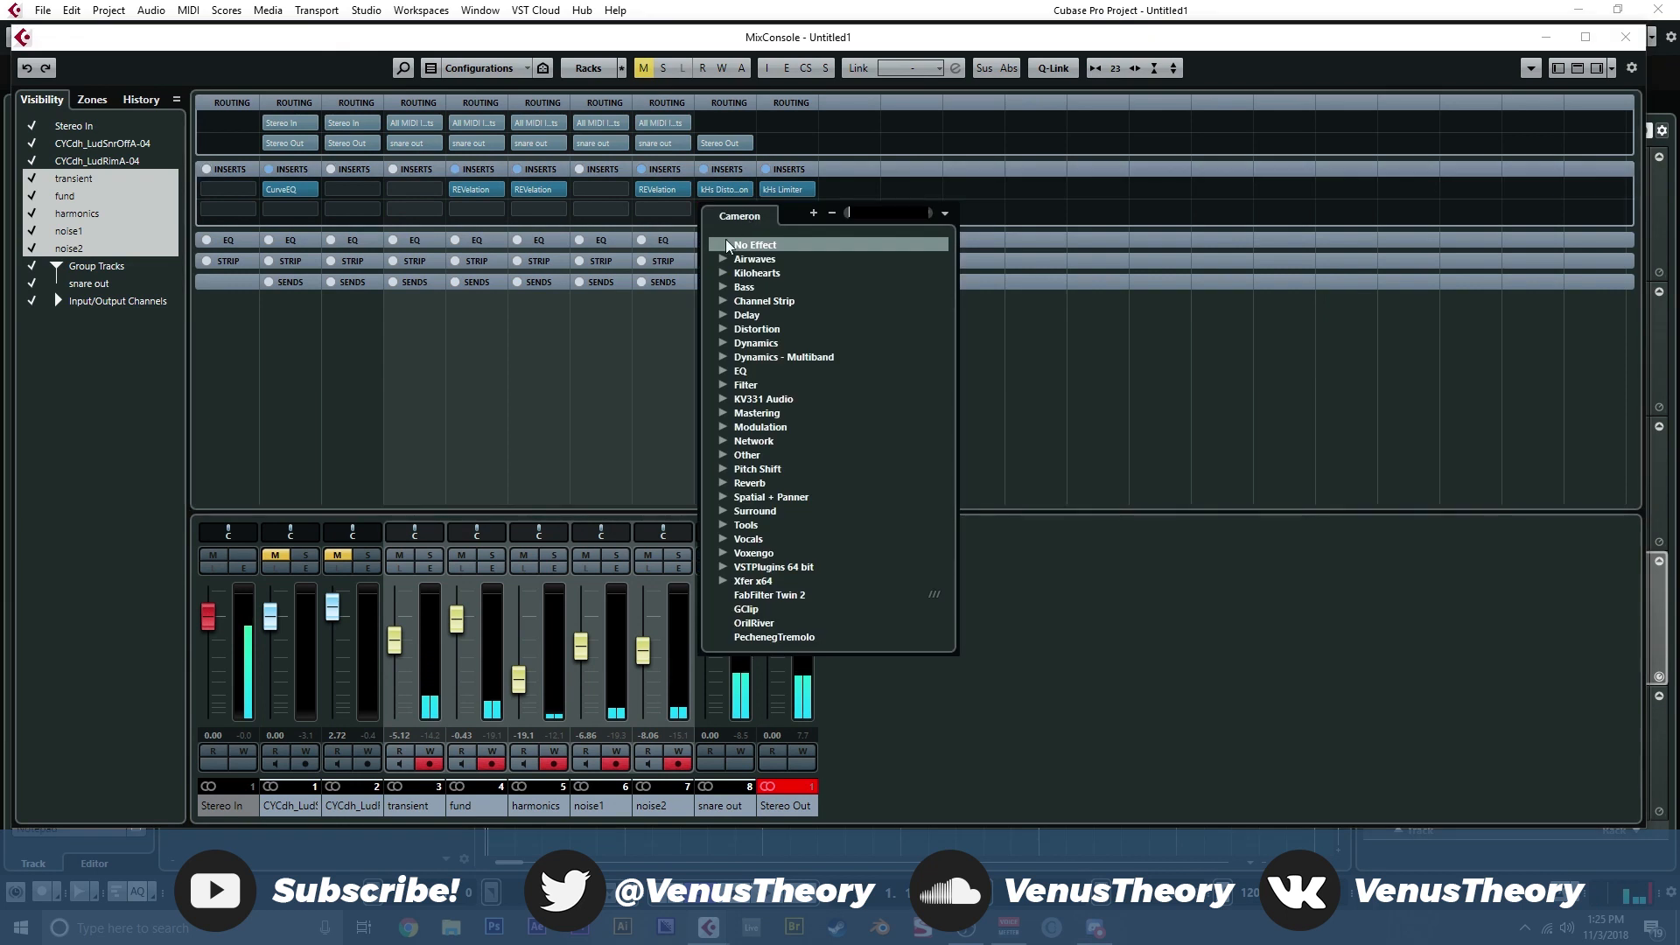
{"action": "left_click", "coordinate": [719, 271]}
{"action": "left_click", "coordinate": [783, 382]}
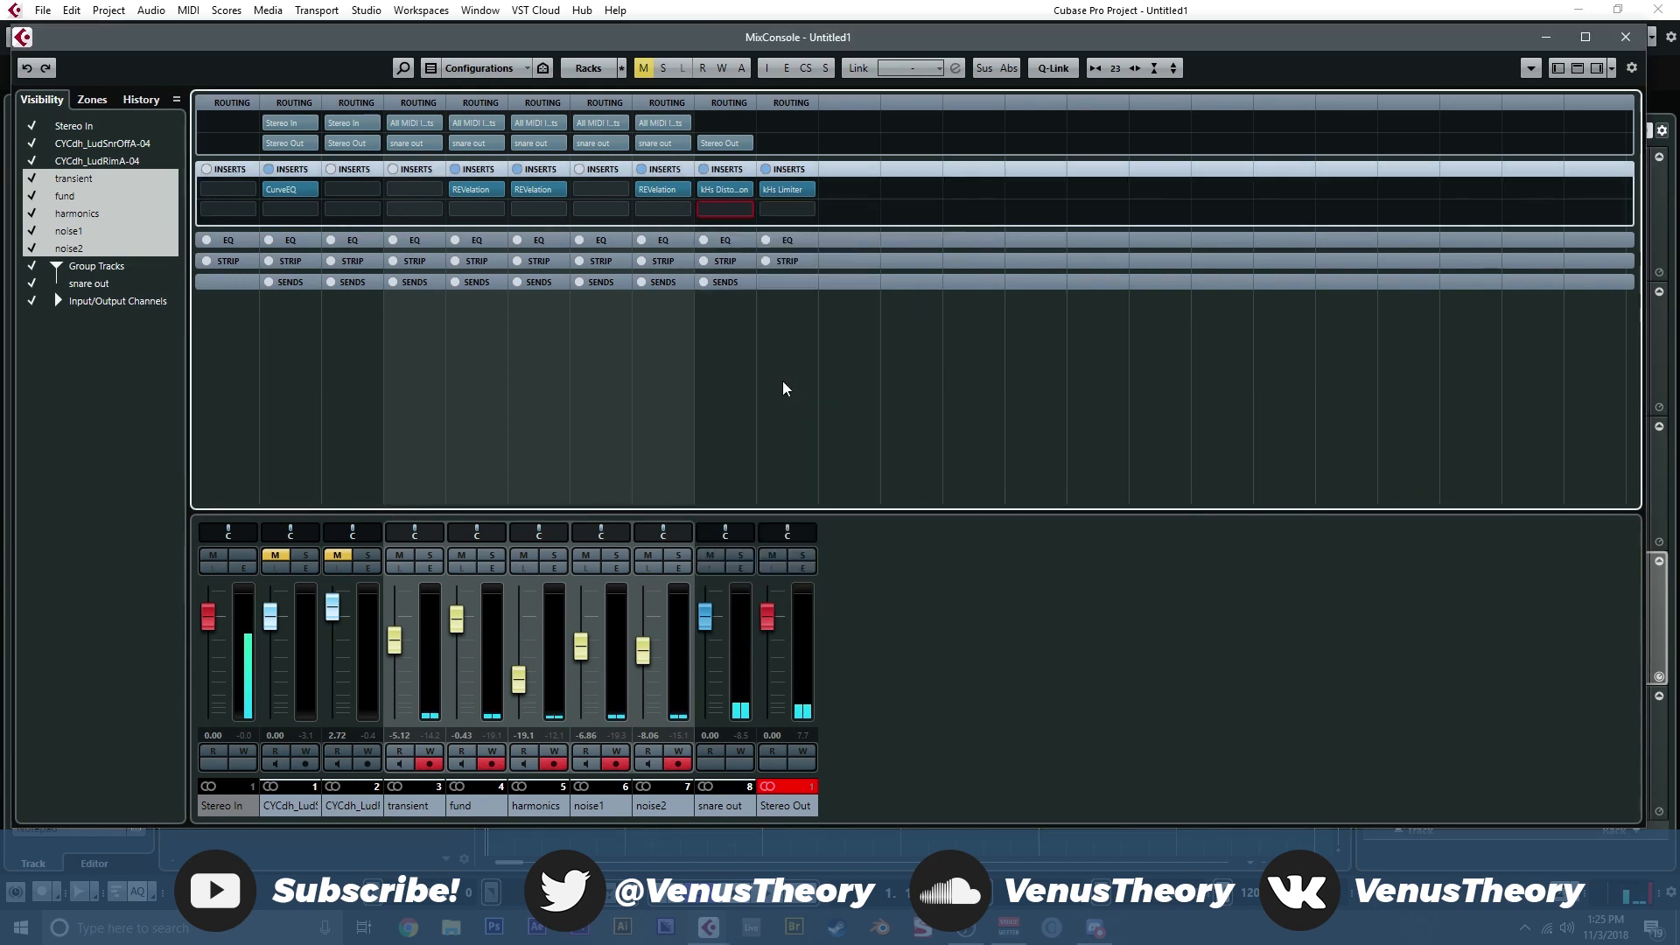
{"action": "double_click", "coordinate": [172, 181]}
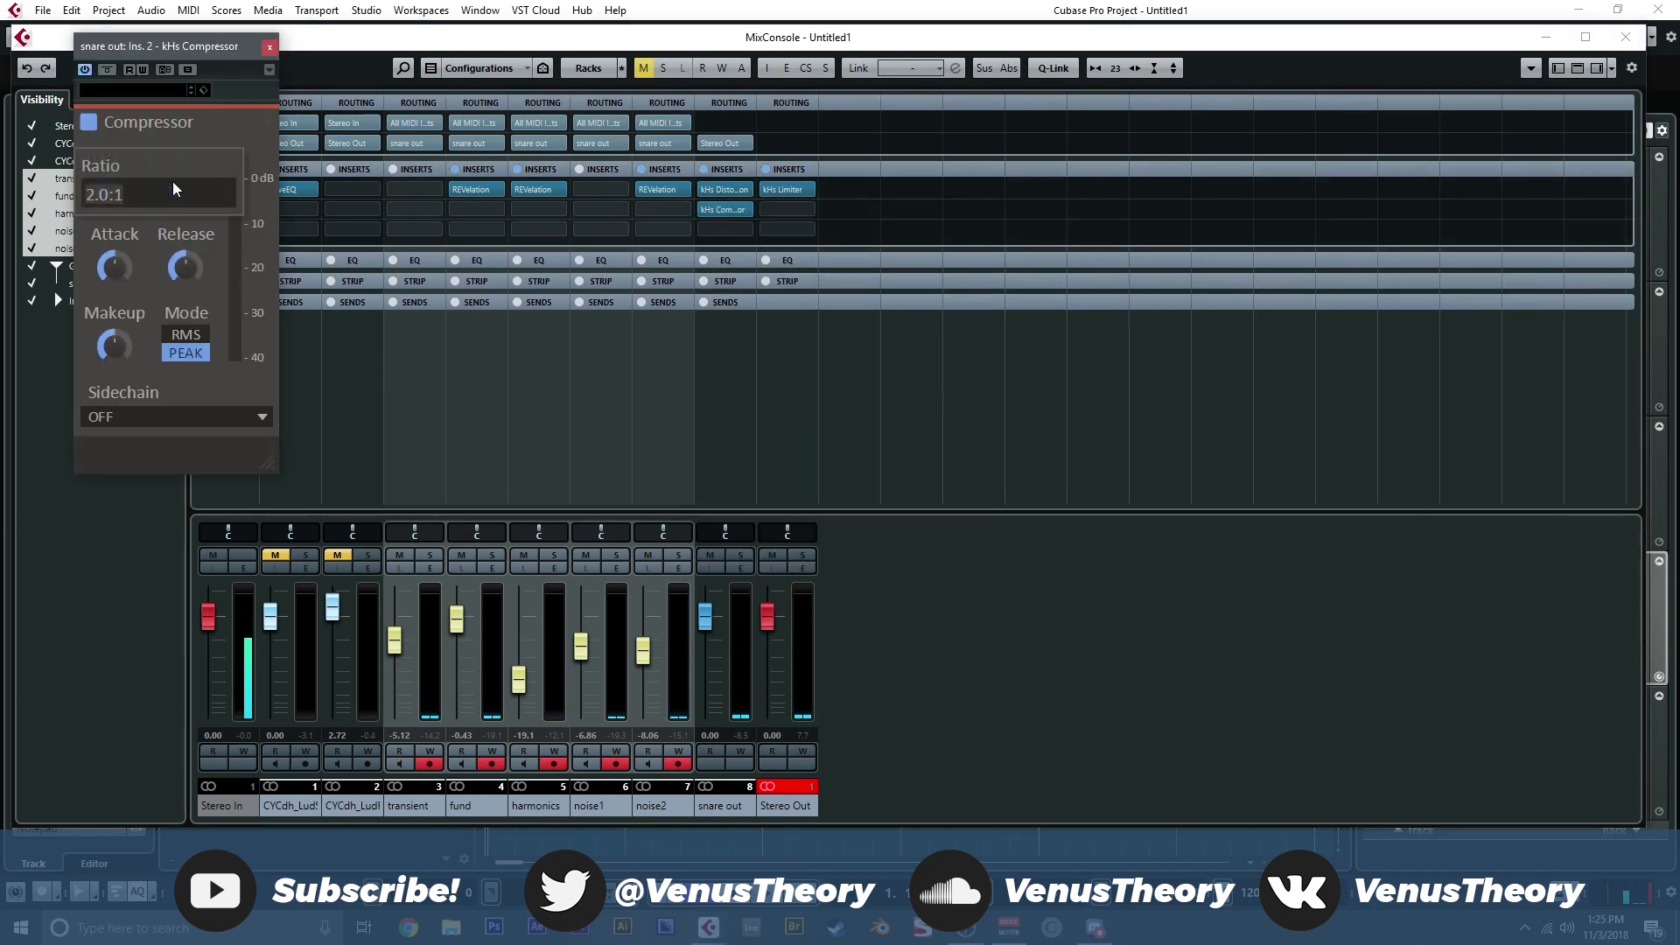
{"action": "type", "text": "4:1"}
{"action": "key", "text": "Return"}
{"action": "left_click_drag", "start_coordinate": [115, 186], "coordinate": [189, 250]}
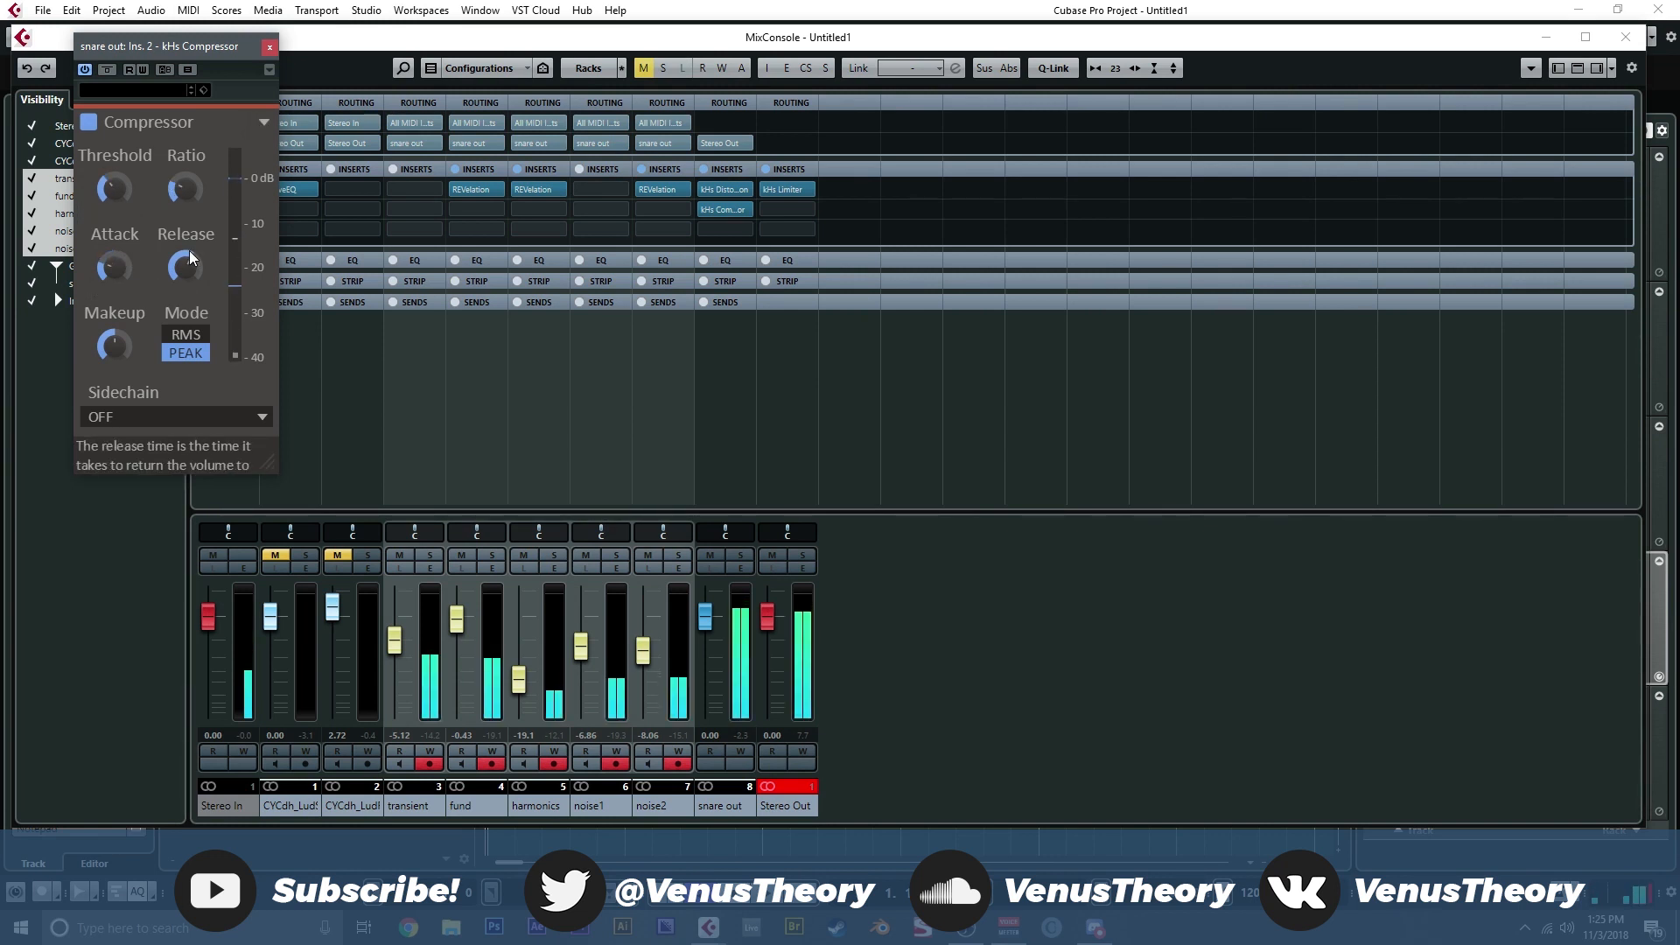
{"action": "left_click", "coordinate": [269, 46]}
Step: Insert Slice EQ after the compressor on snare out, adding a low cut, a boost of about 1.7 dB near 186 Hz and a slight high-frequency boost
{"action": "left_click", "coordinate": [743, 231]}
{"action": "left_click", "coordinate": [723, 292]}
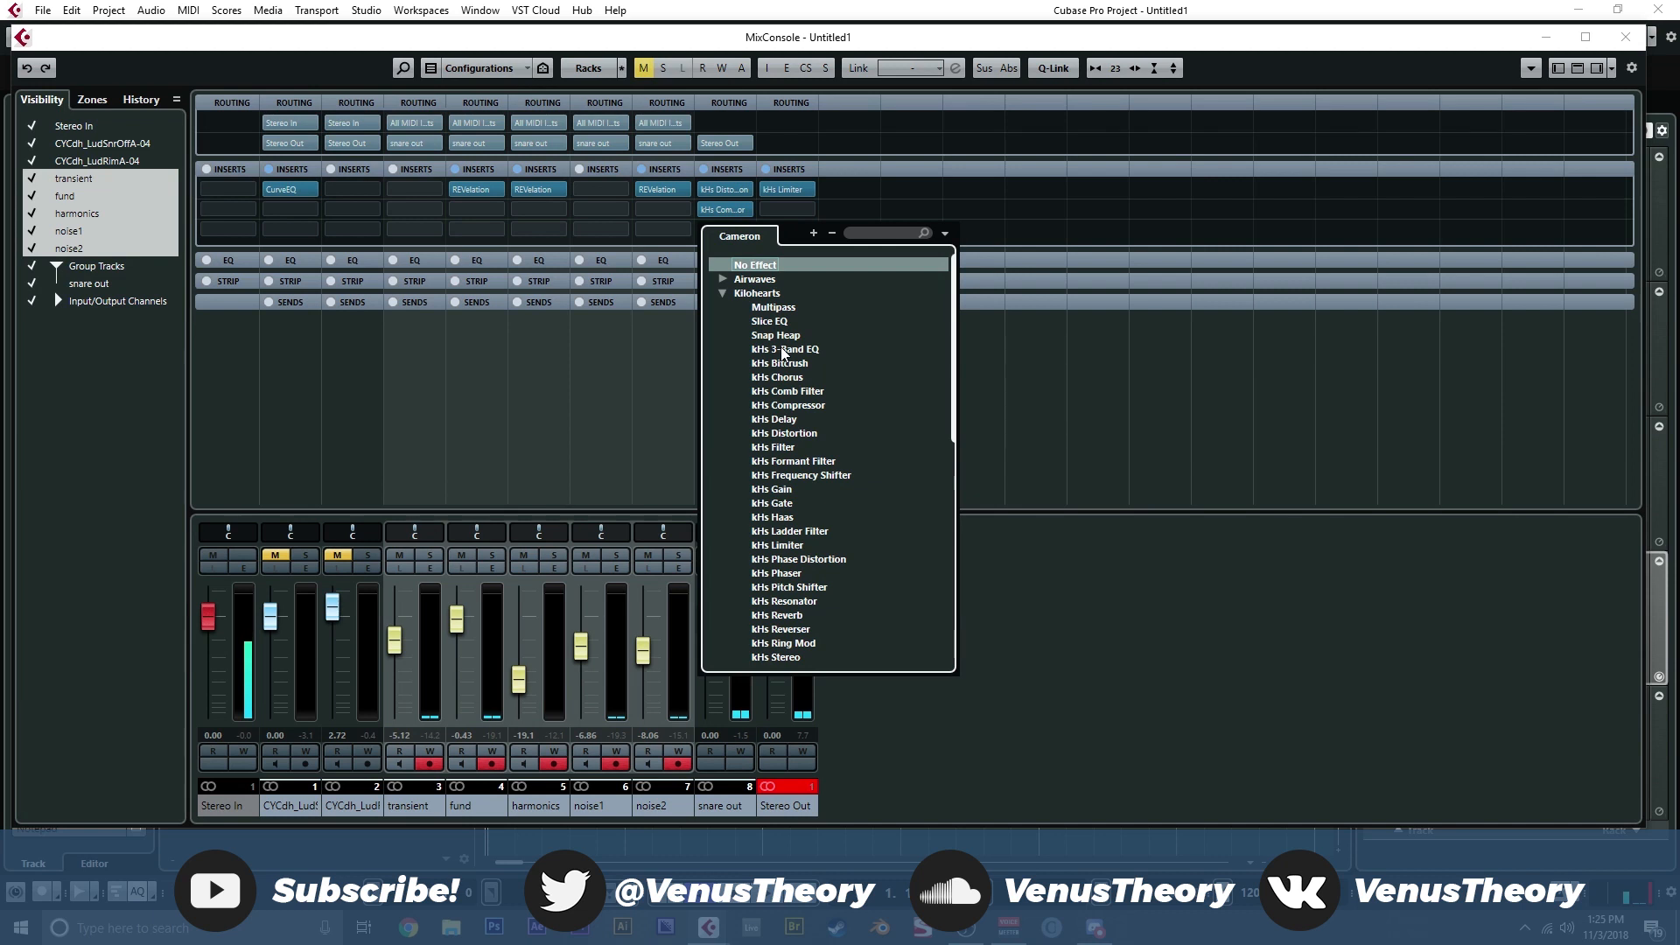
{"action": "left_click", "coordinate": [783, 325]}
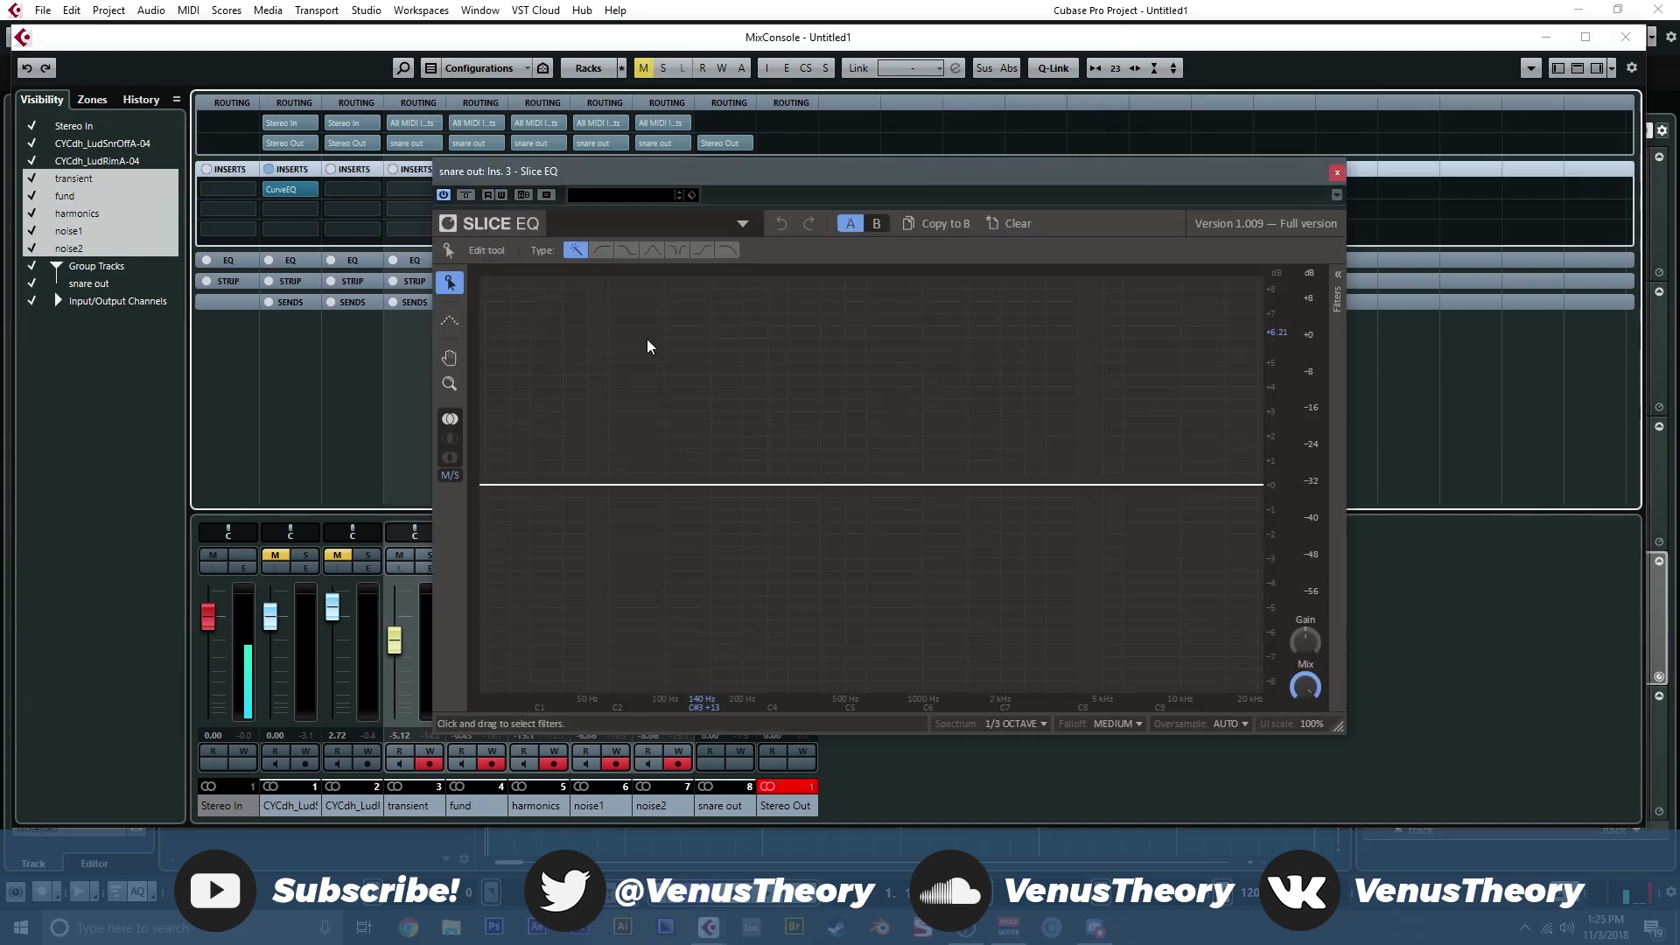
{"action": "left_click_drag", "start_coordinate": [491, 487], "coordinate": [724, 450]}
{"action": "left_click", "coordinate": [731, 480]}
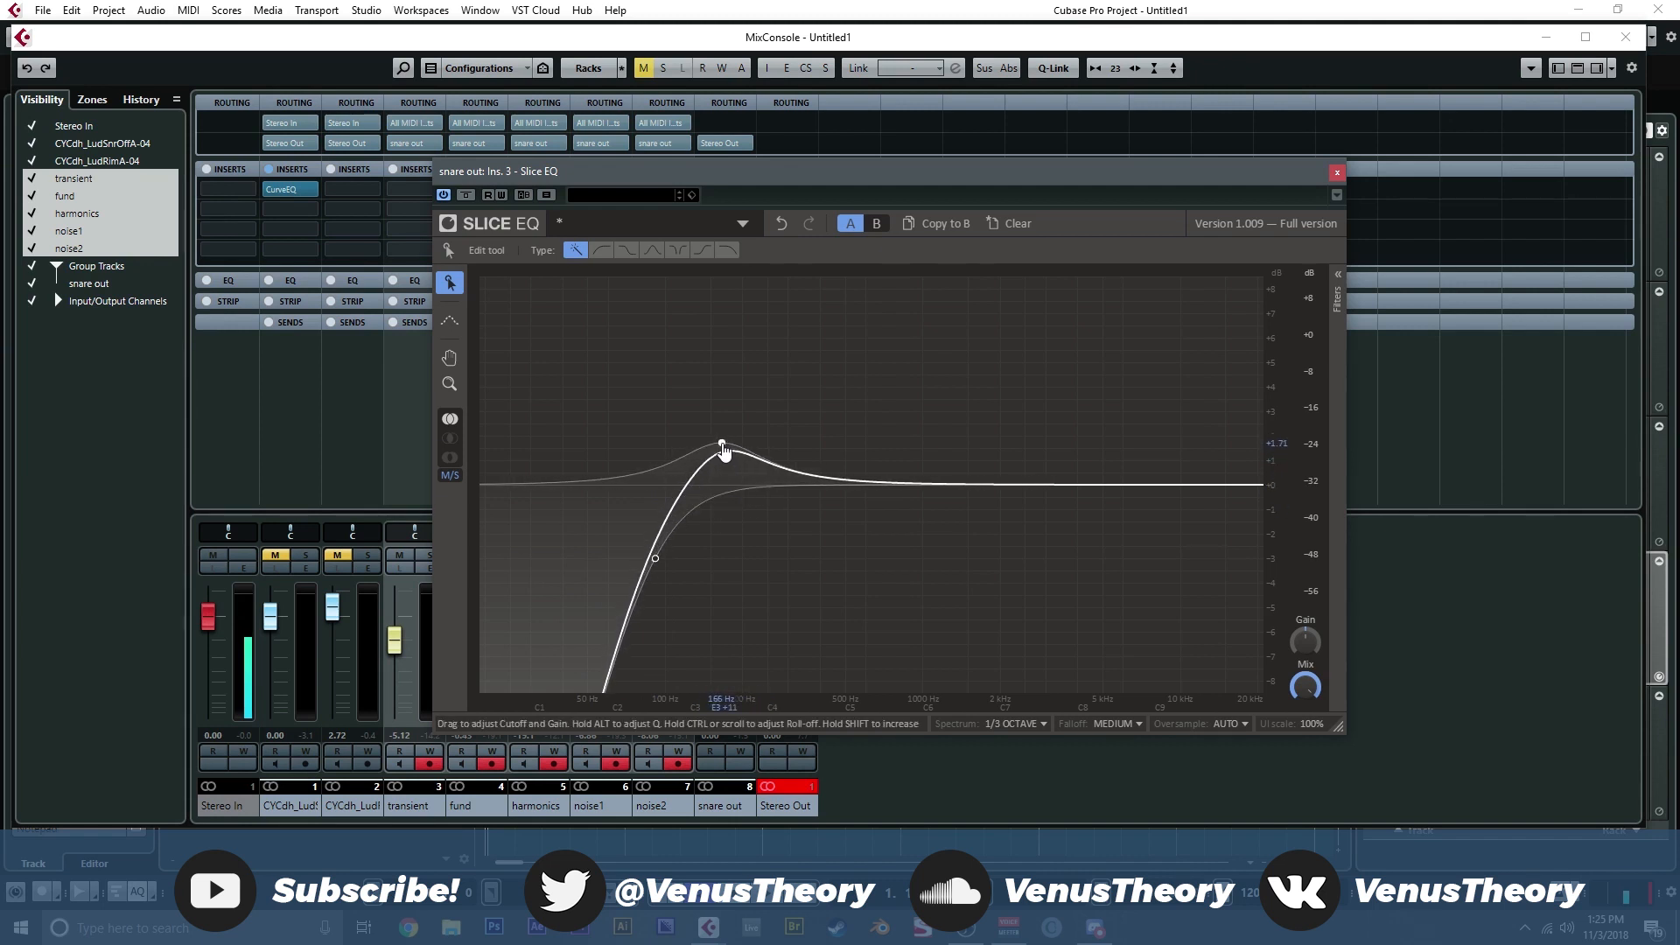
{"action": "left_click_drag", "start_coordinate": [837, 484], "coordinate": [1183, 465]}
{"action": "left_click", "coordinate": [1337, 172]}
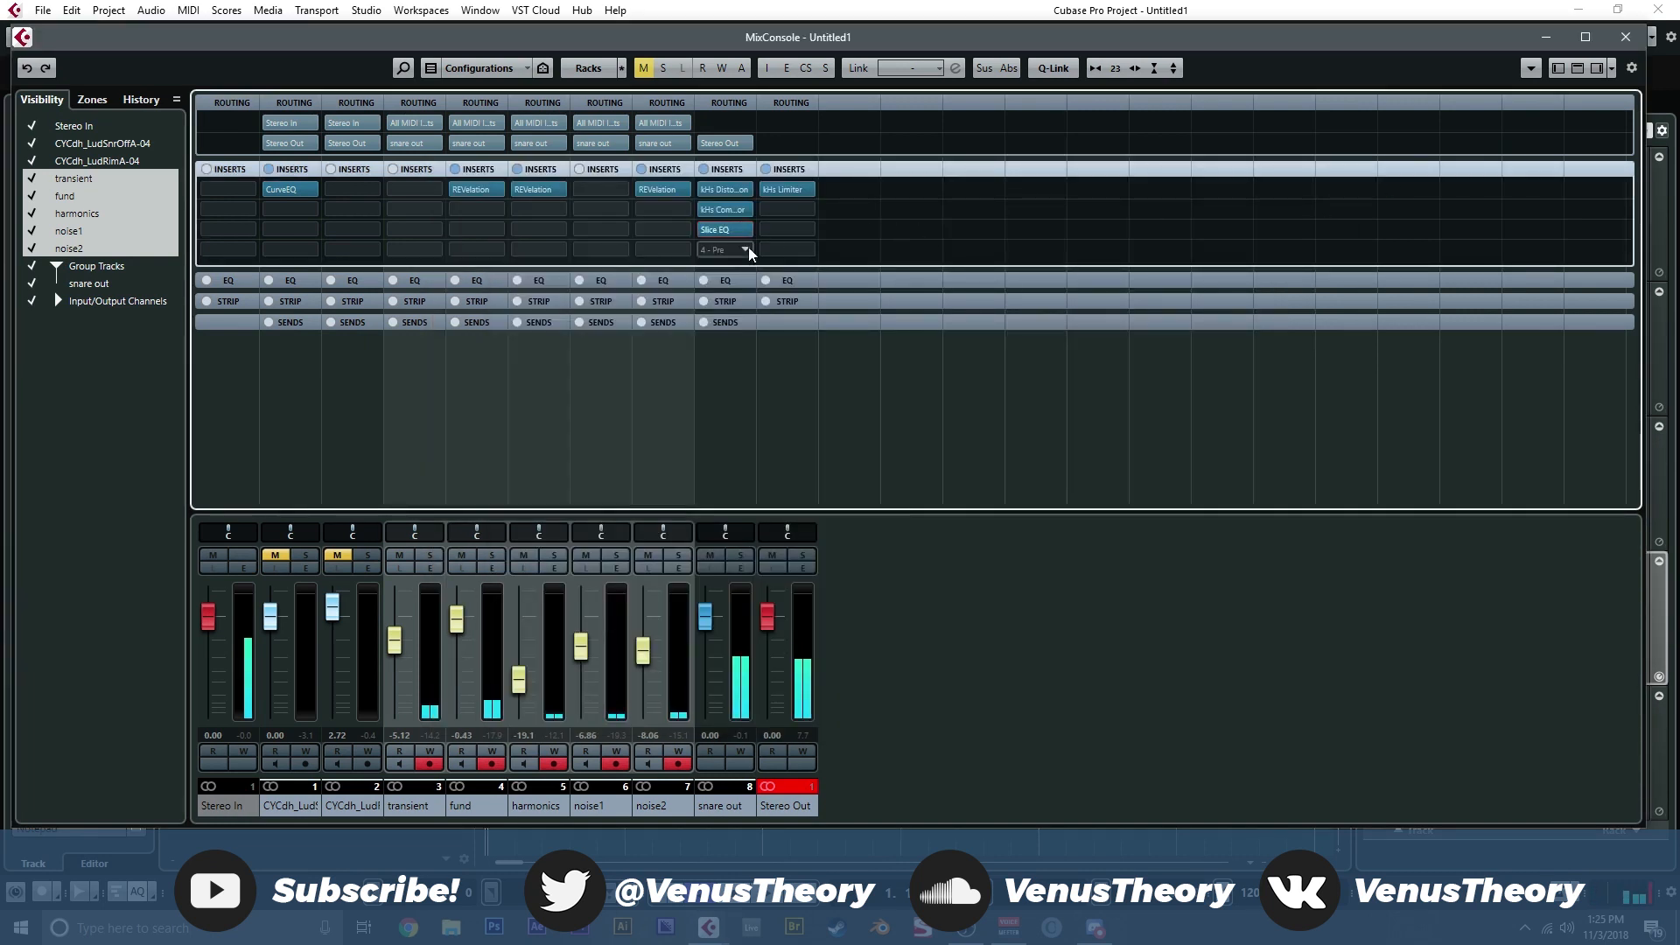
Step: Insert kHs Transient Shaper after Slice EQ on the snare out group and raise its attack
{"action": "left_click", "coordinate": [748, 247]}
{"action": "left_click", "coordinate": [729, 312]}
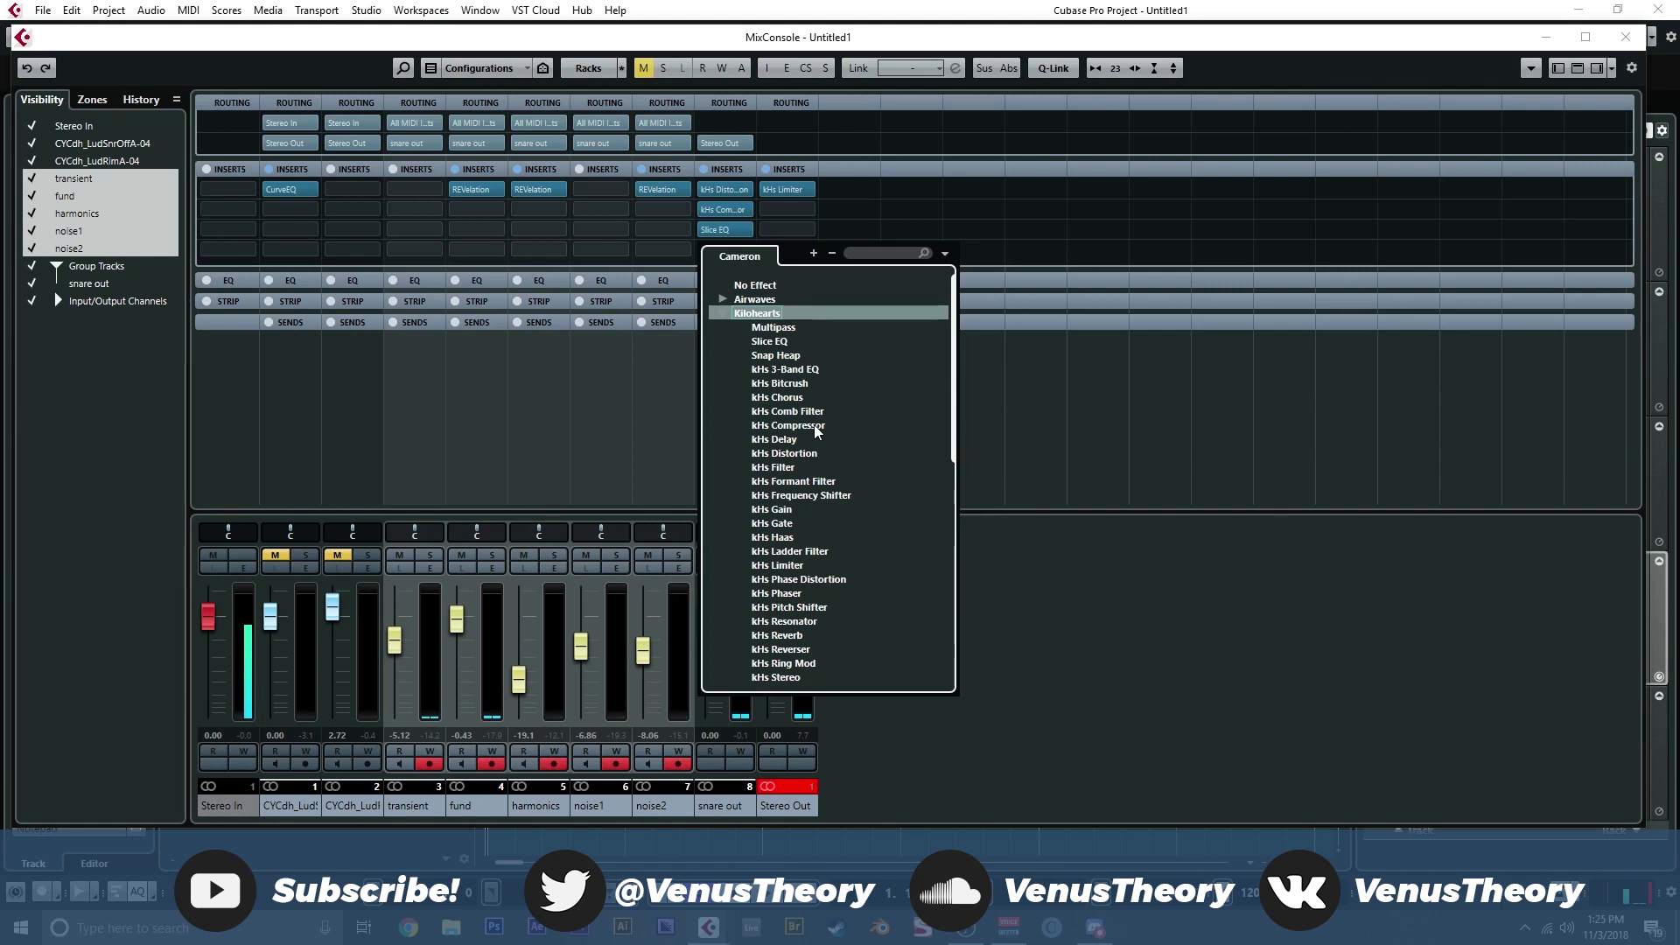
{"action": "scroll", "coordinate": [814, 490], "scroll_direction": "down", "scroll_amount": 2}
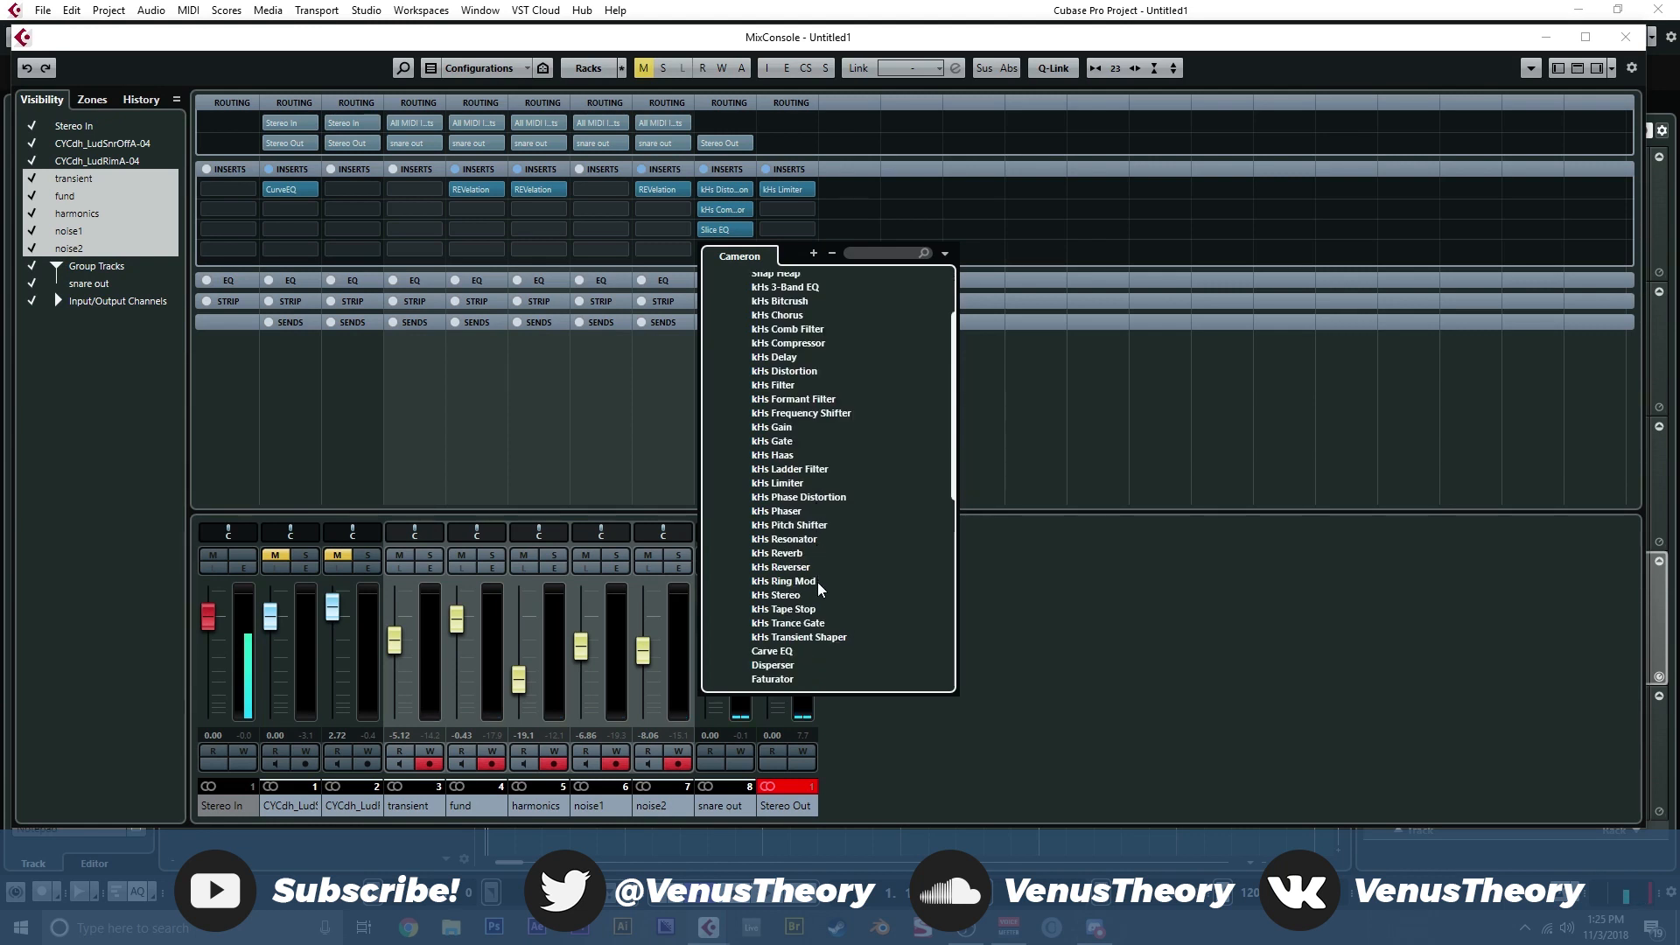
{"action": "left_click", "coordinate": [841, 636]}
{"action": "left_click_drag", "start_coordinate": [819, 333], "coordinate": [873, 358]}
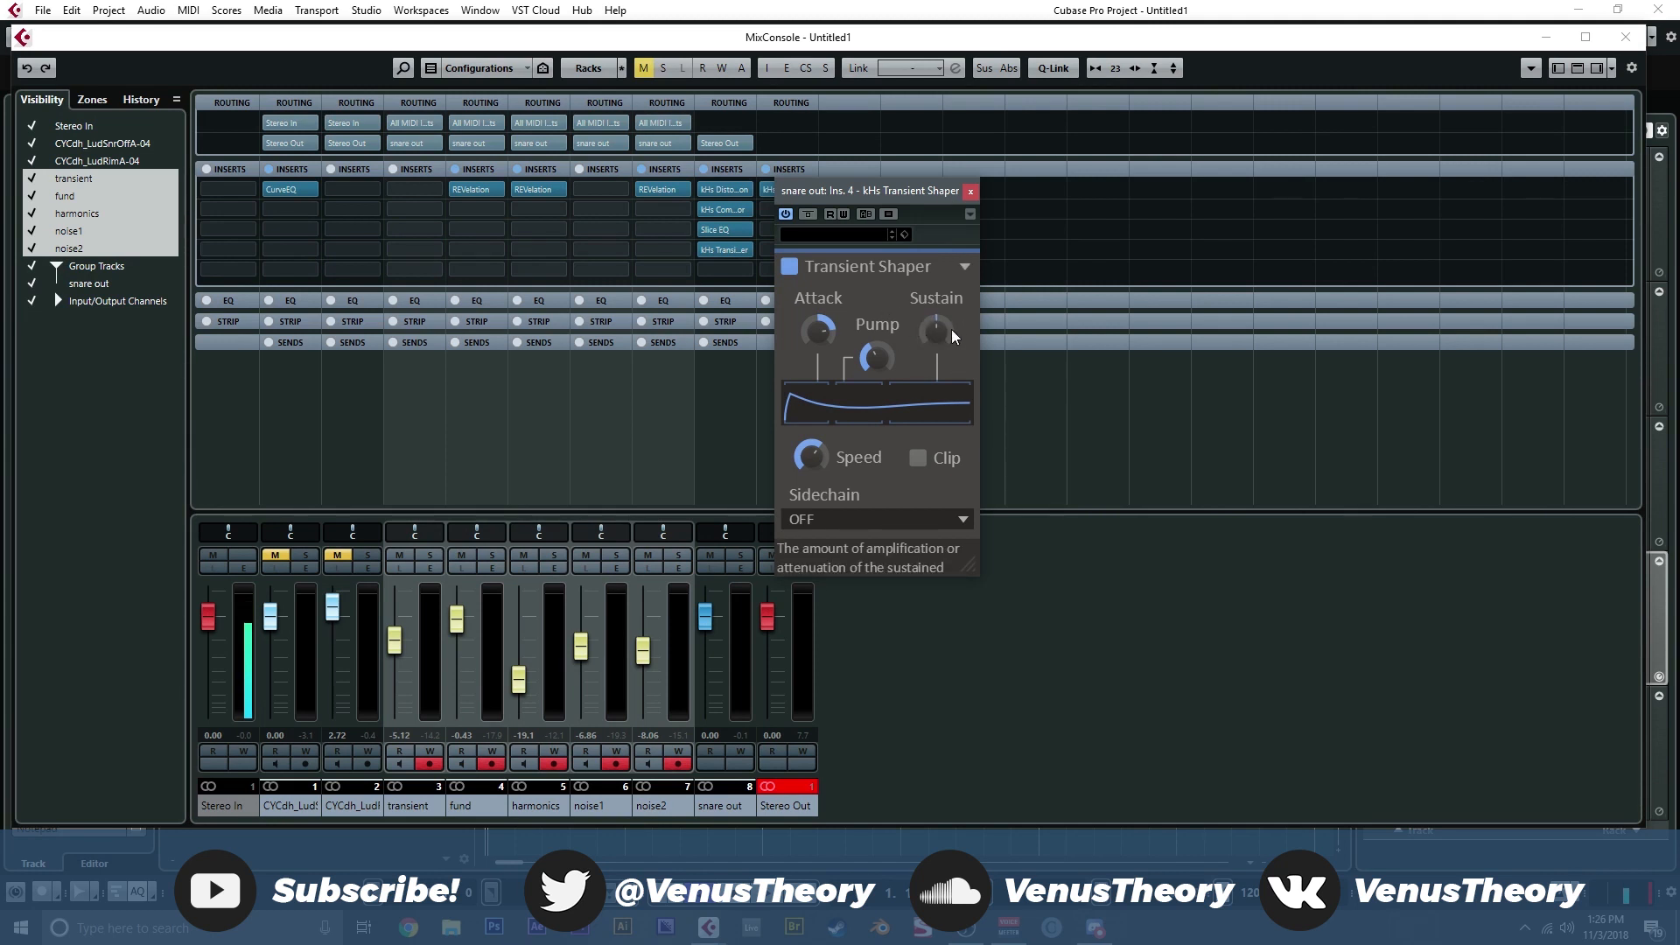
Step: Enable Clip in the Transient Shaper on snare out and raise its sustain while auditioning the snare
{"action": "left_click", "coordinate": [926, 459]}
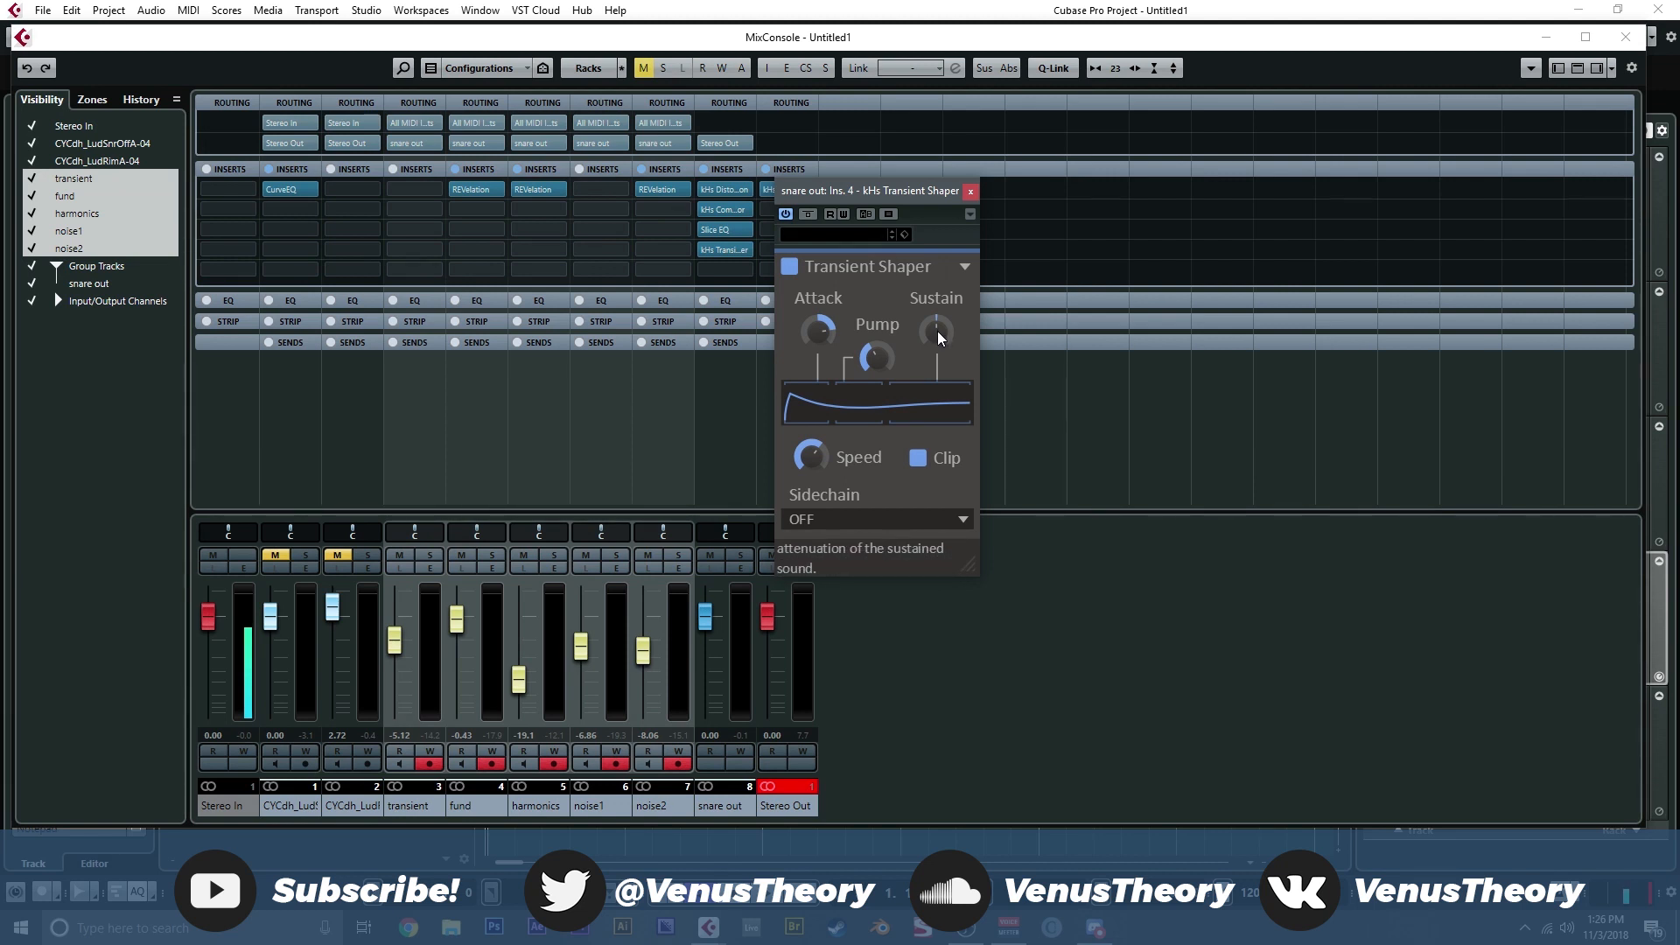
{"action": "mouse_move", "coordinate": [937, 331]}
{"action": "left_mouse_down"}
{"action": "mouse_move", "coordinate": [938, 289]}
{"action": "mouse_move", "coordinate": [937, 368]}
{"action": "mouse_move", "coordinate": [937, 307]}
{"action": "left_mouse_up"}
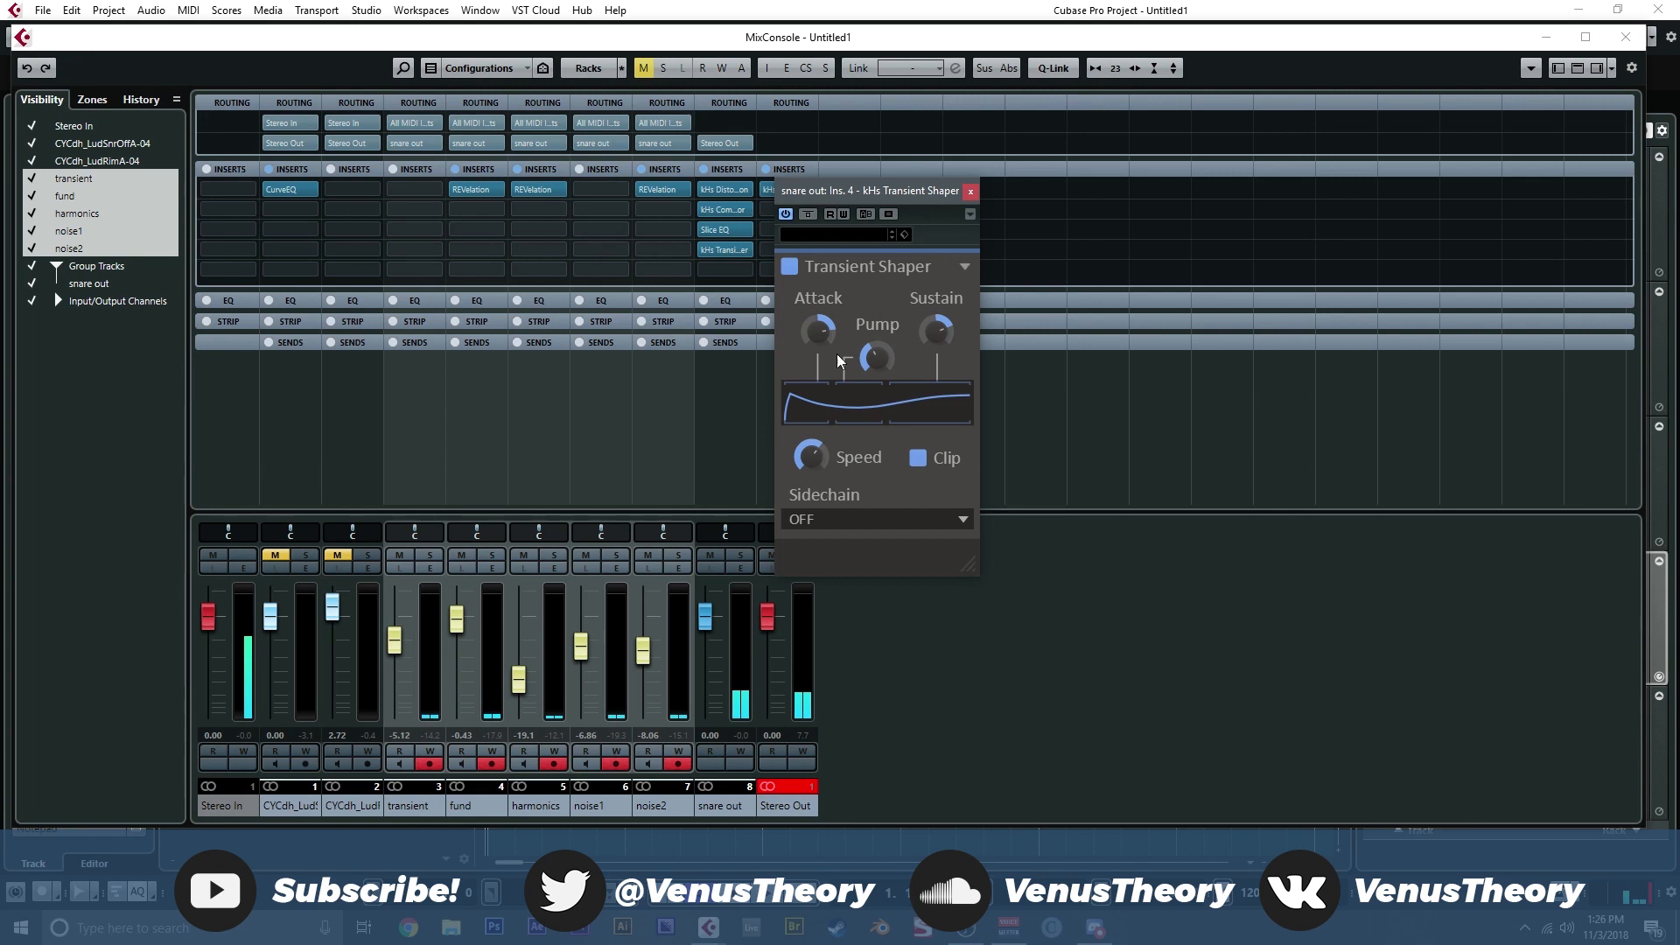
{"action": "left_click_drag", "start_coordinate": [810, 455], "coordinate": [810, 455]}
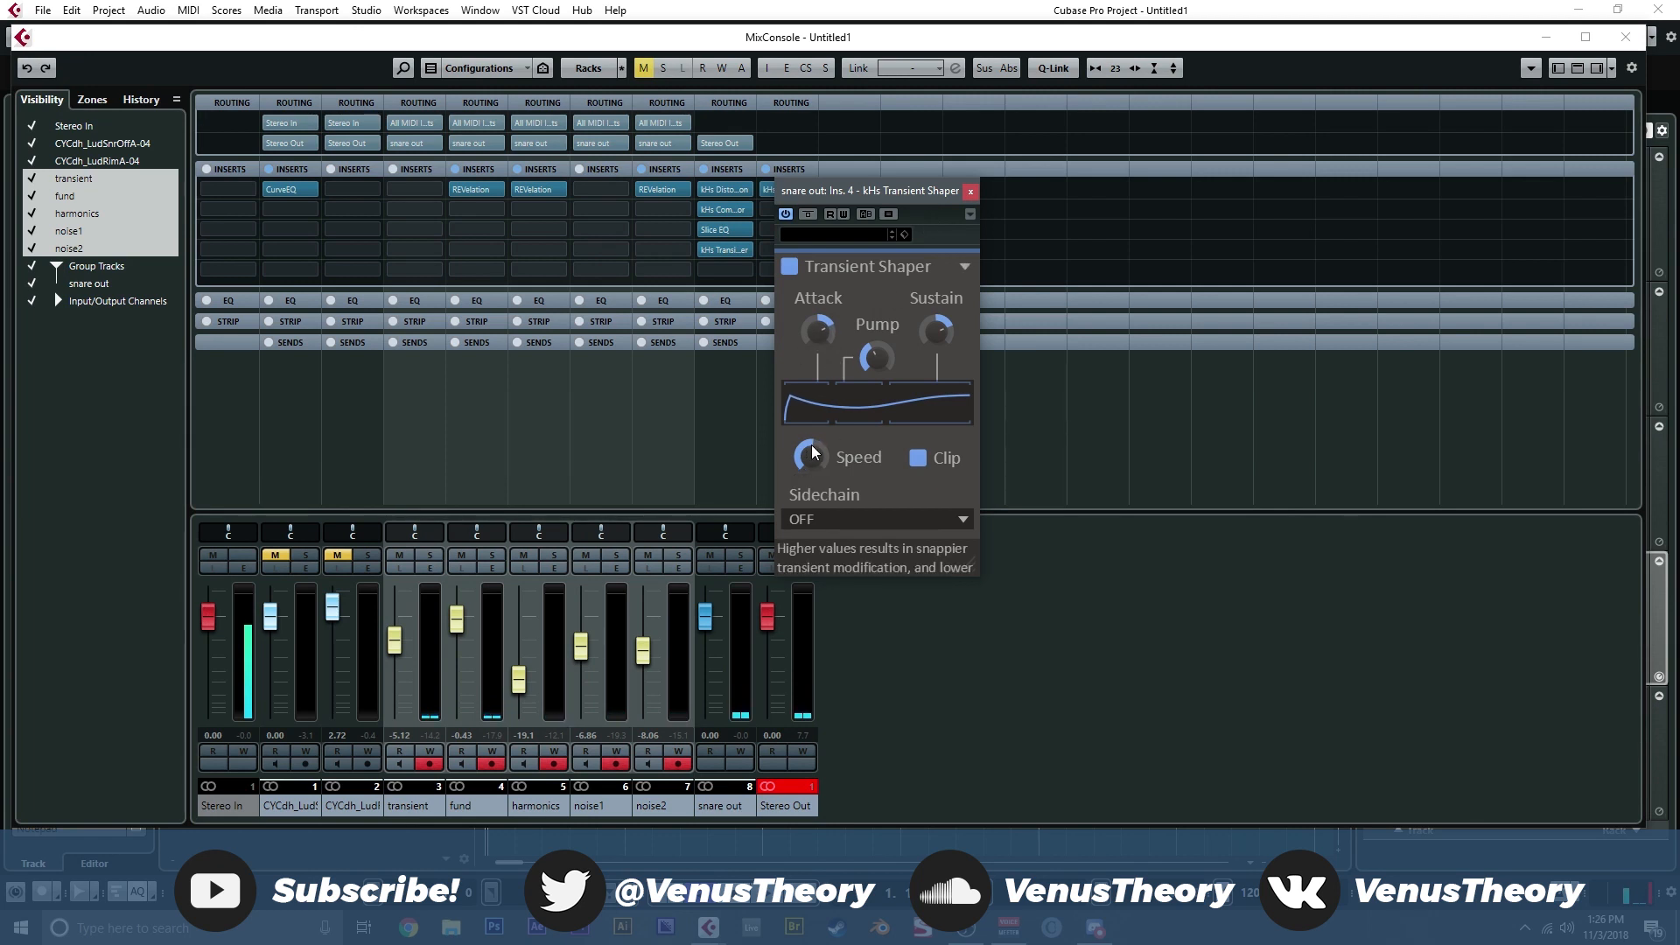
{"action": "left_click", "coordinate": [965, 193]}
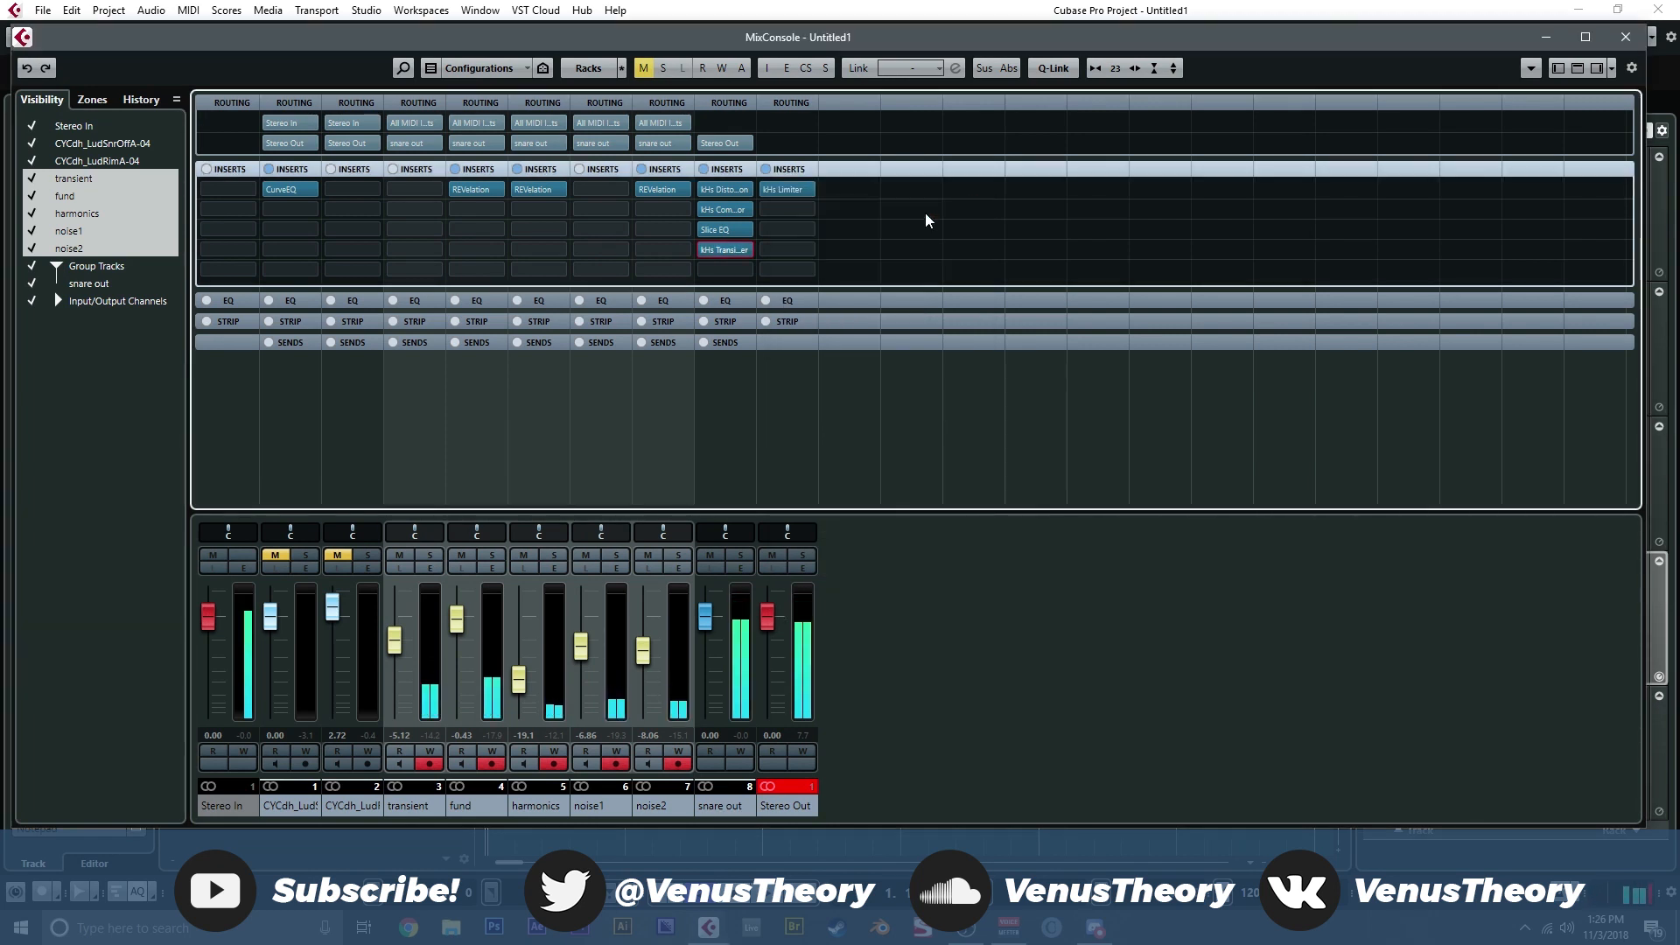
Step: Try MultibandCompressor after the Transient Shaper on snare out with the Snare 3 preset
{"action": "left_click", "coordinate": [749, 269]}
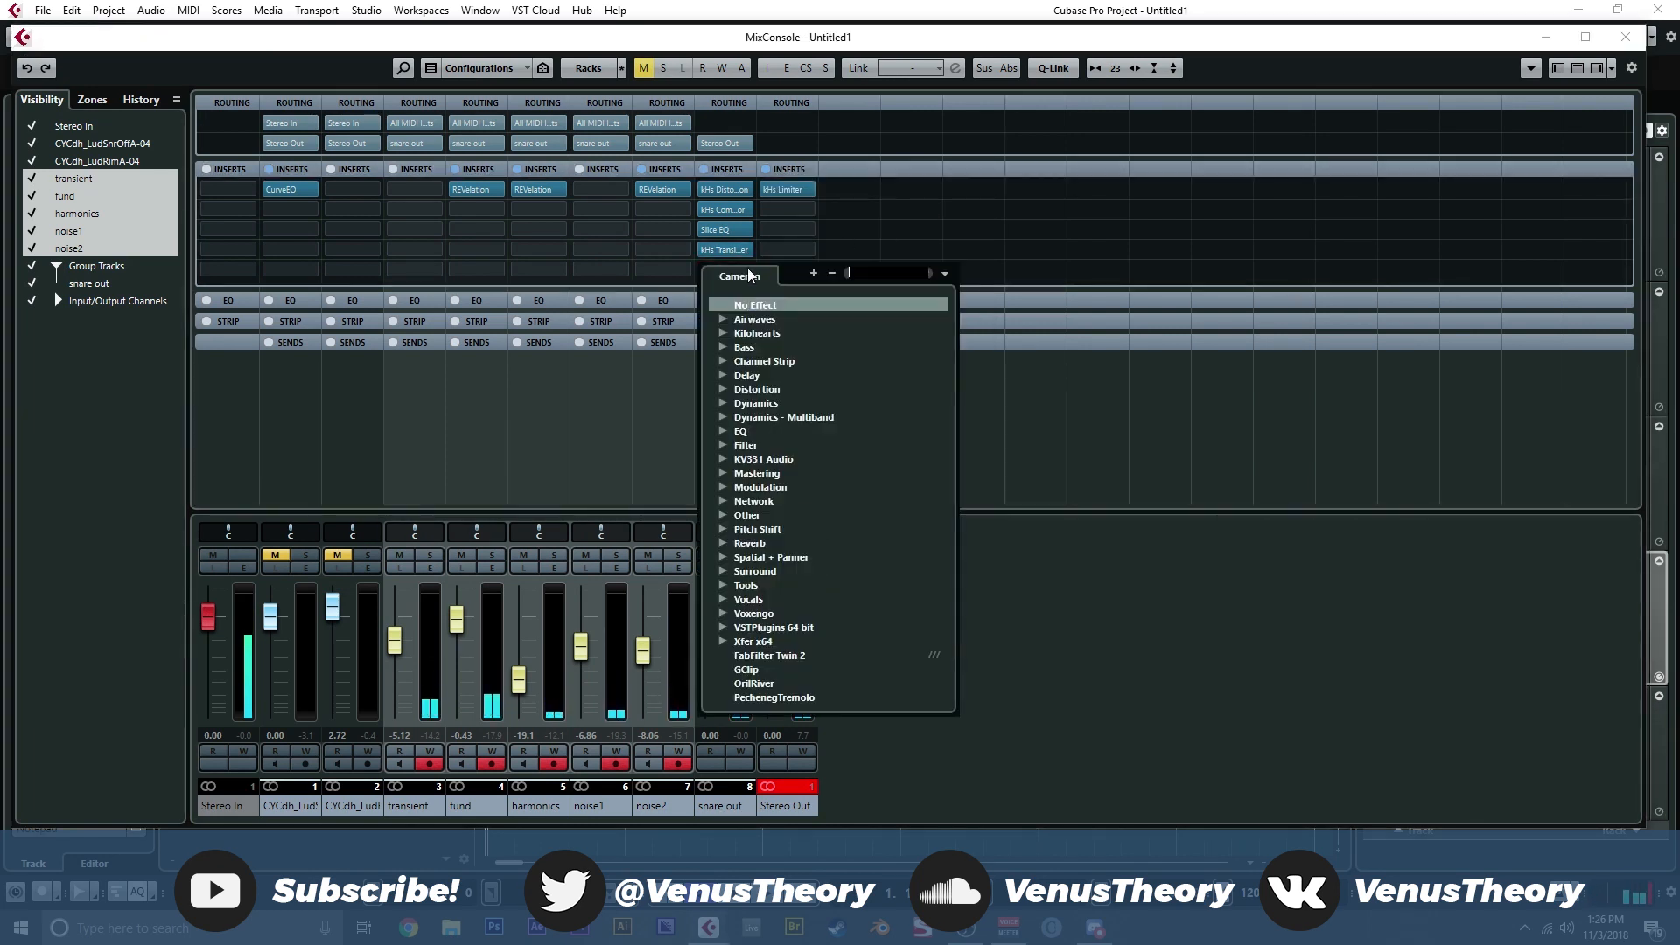
{"action": "left_click", "coordinate": [723, 402]}
{"action": "scroll", "coordinate": [788, 542], "scroll_direction": "down", "scroll_amount": 2}
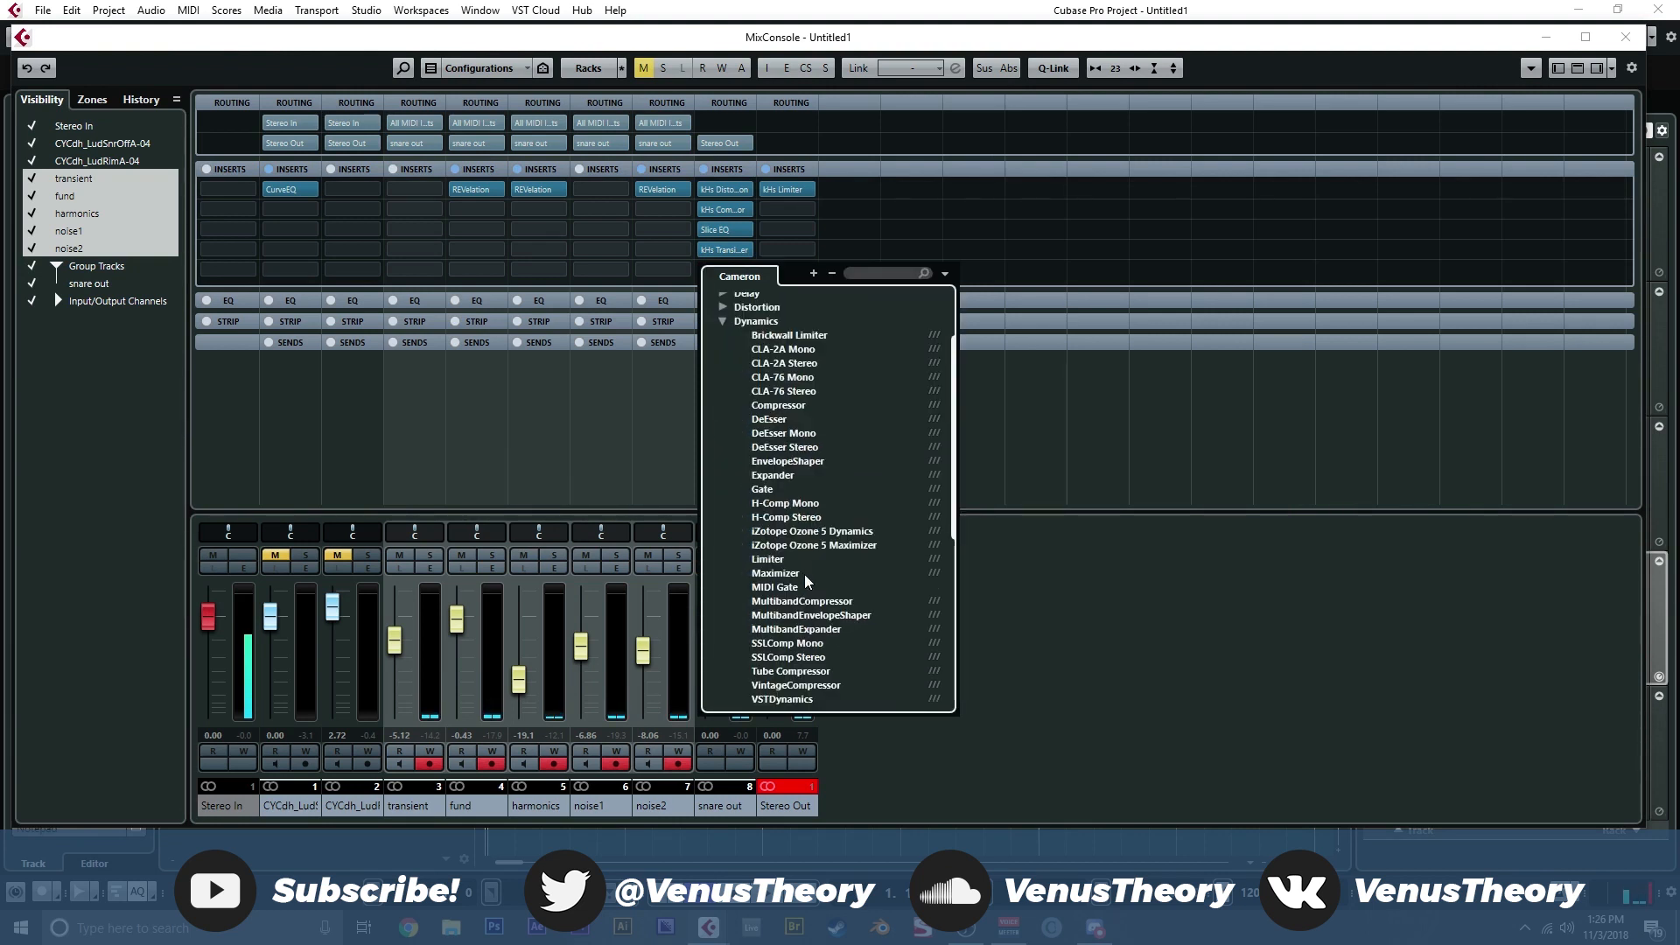
{"action": "left_click", "coordinate": [817, 601]}
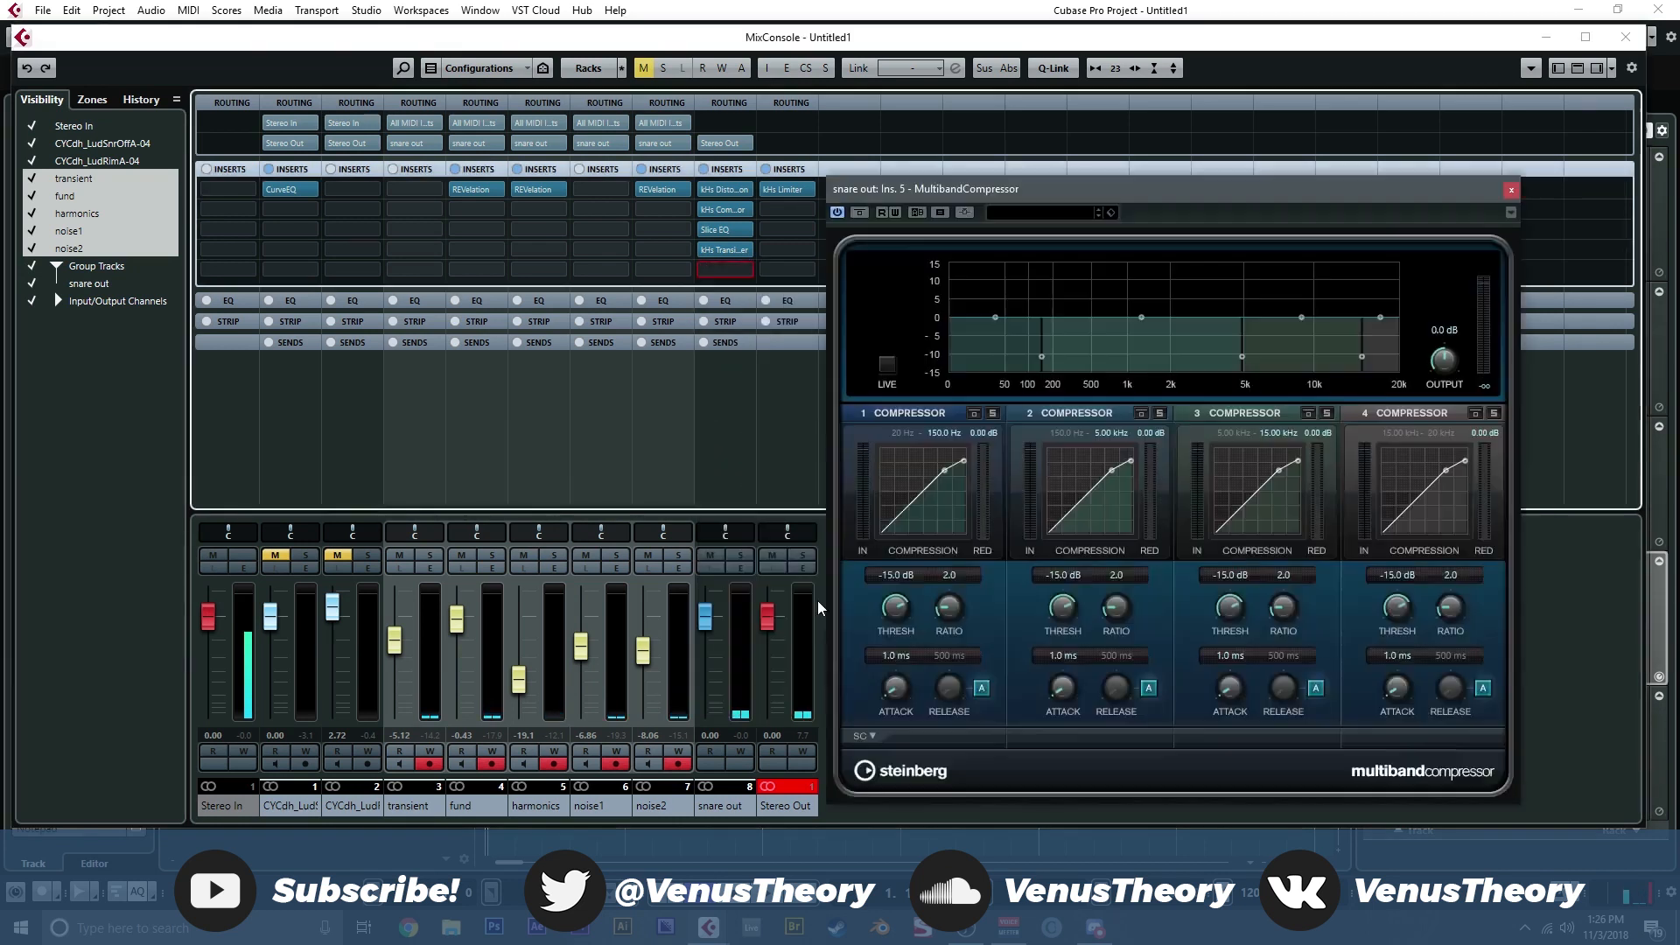
{"action": "left_click", "coordinate": [1024, 213]}
{"action": "scroll", "coordinate": [1085, 438], "scroll_direction": "down", "scroll_amount": 3}
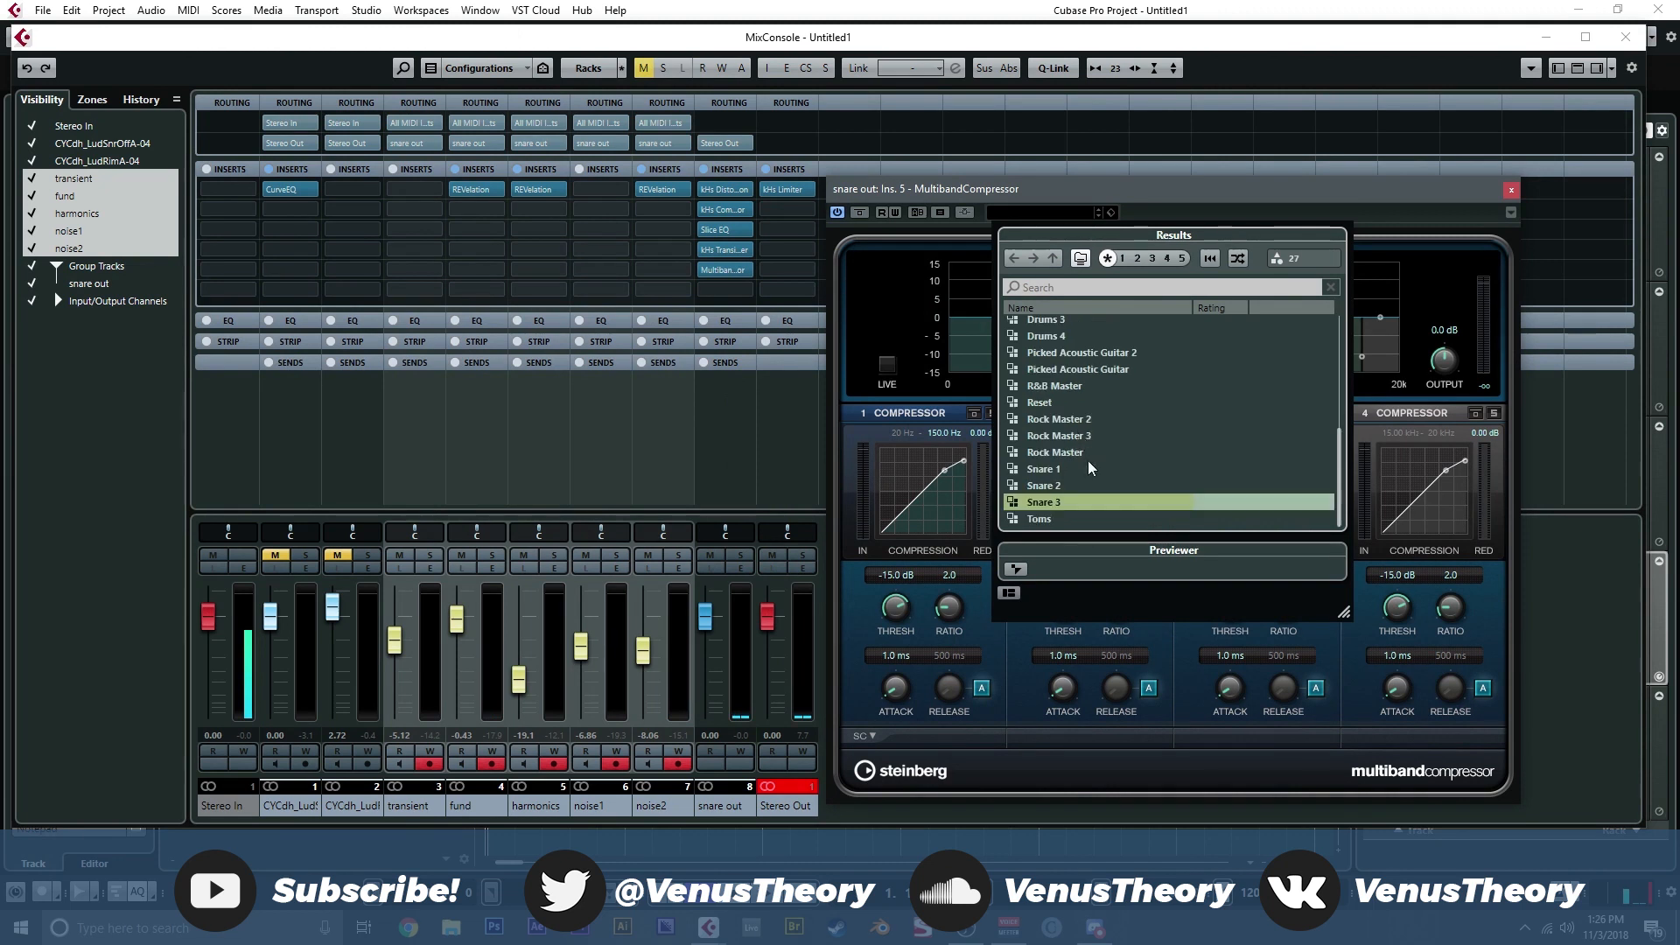
{"action": "left_click", "coordinate": [1058, 501]}
{"action": "left_click", "coordinate": [1144, 204]}
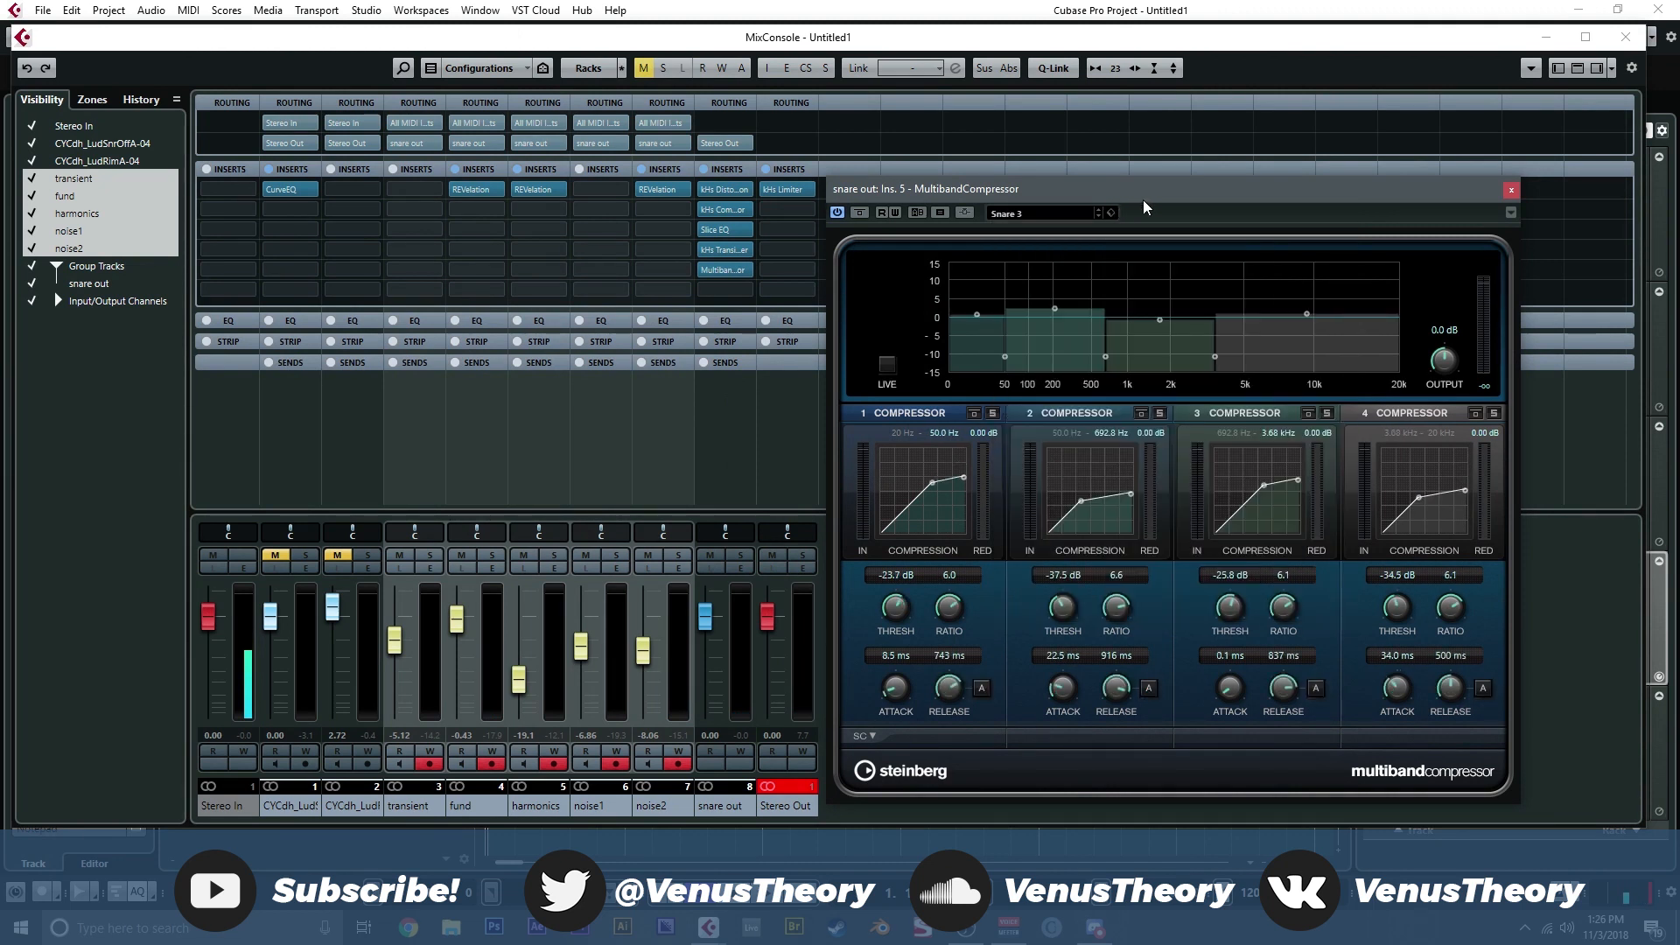
{"action": "left_click", "coordinate": [1511, 192]}
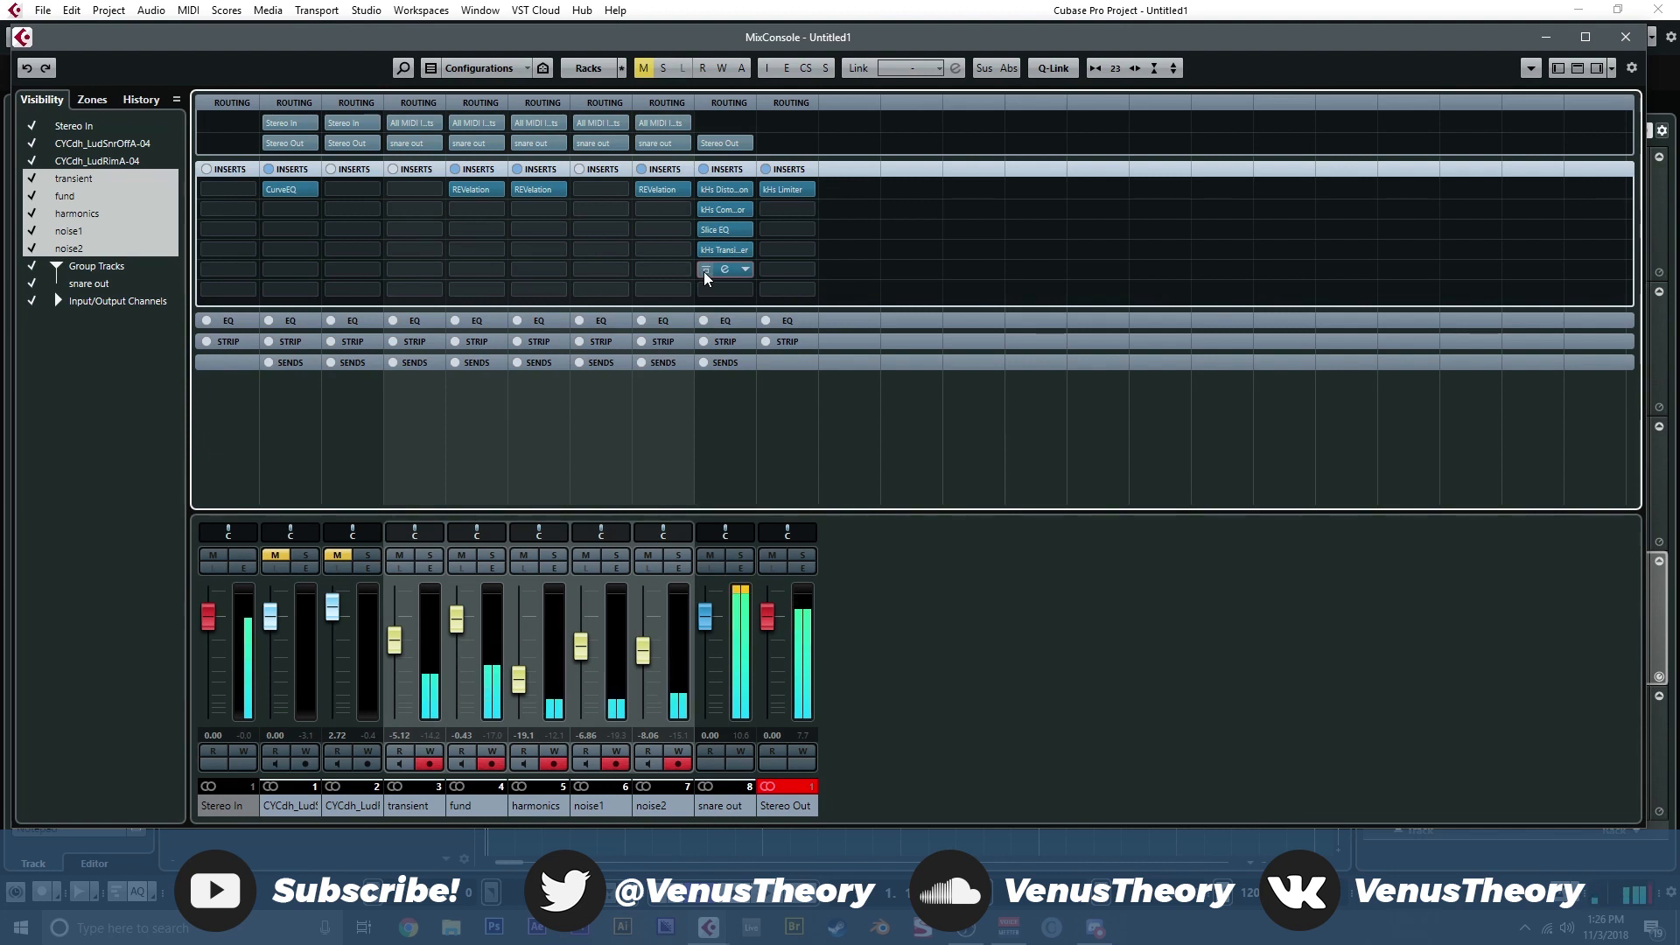
Step: Lower the snare out fader to about -10.2 dB and audition the Snare 2 and Snare 1 presets in MultibandCompressor
{"action": "left_click_drag", "start_coordinate": [703, 622], "coordinate": [711, 667]}
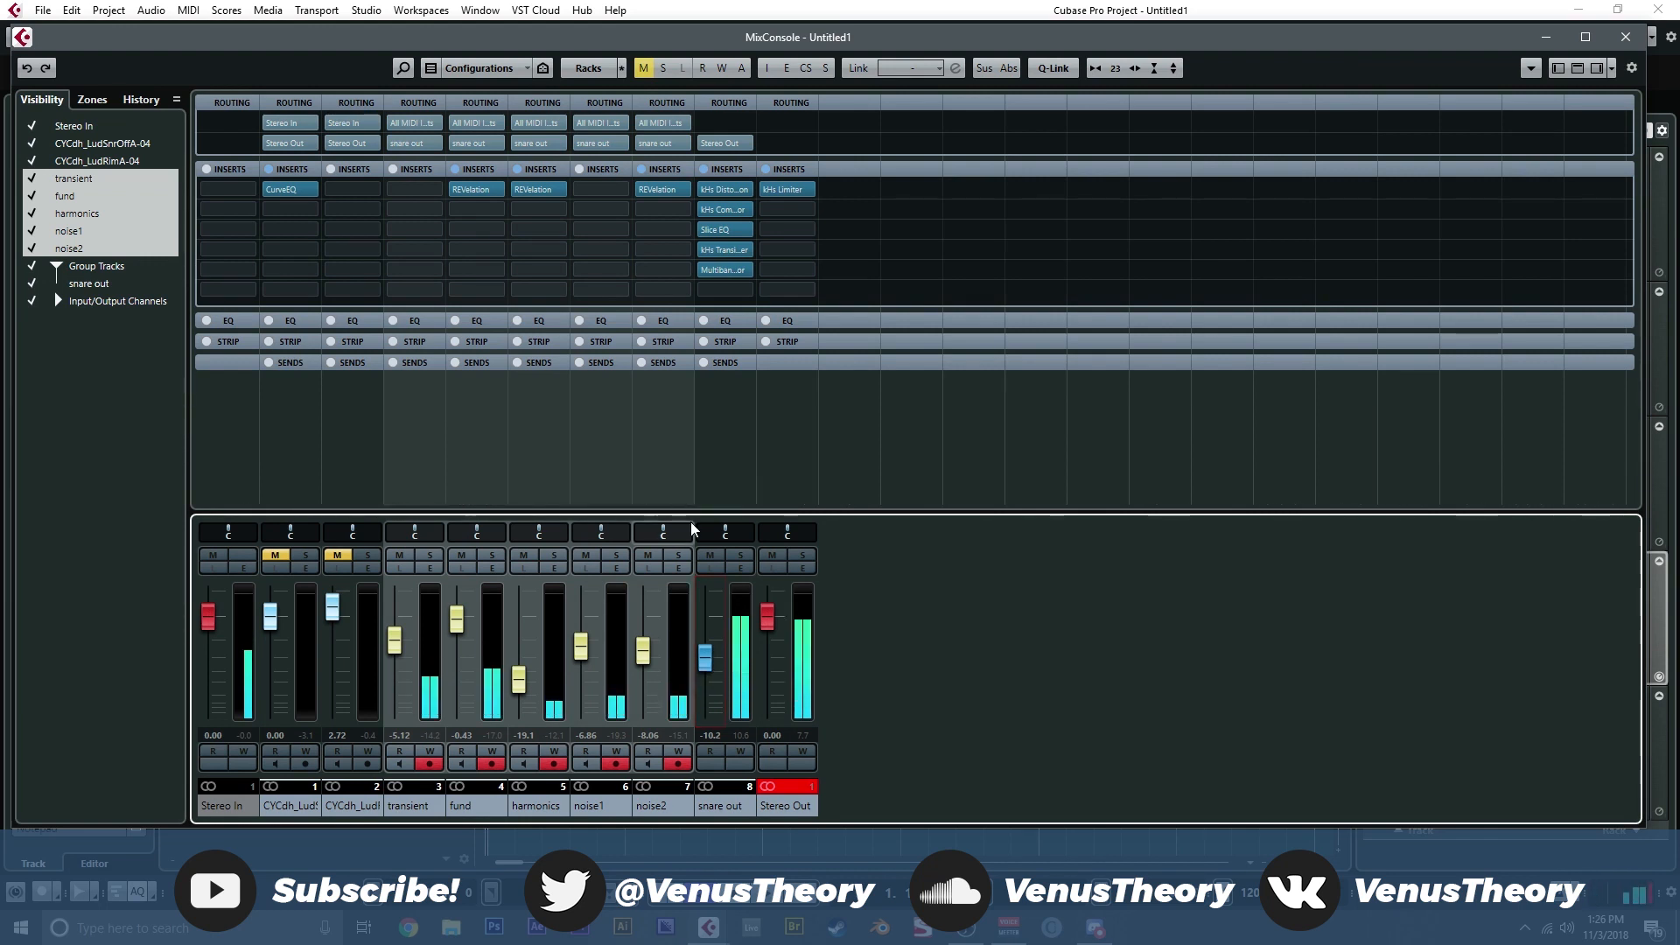
{"action": "left_click", "coordinate": [722, 267]}
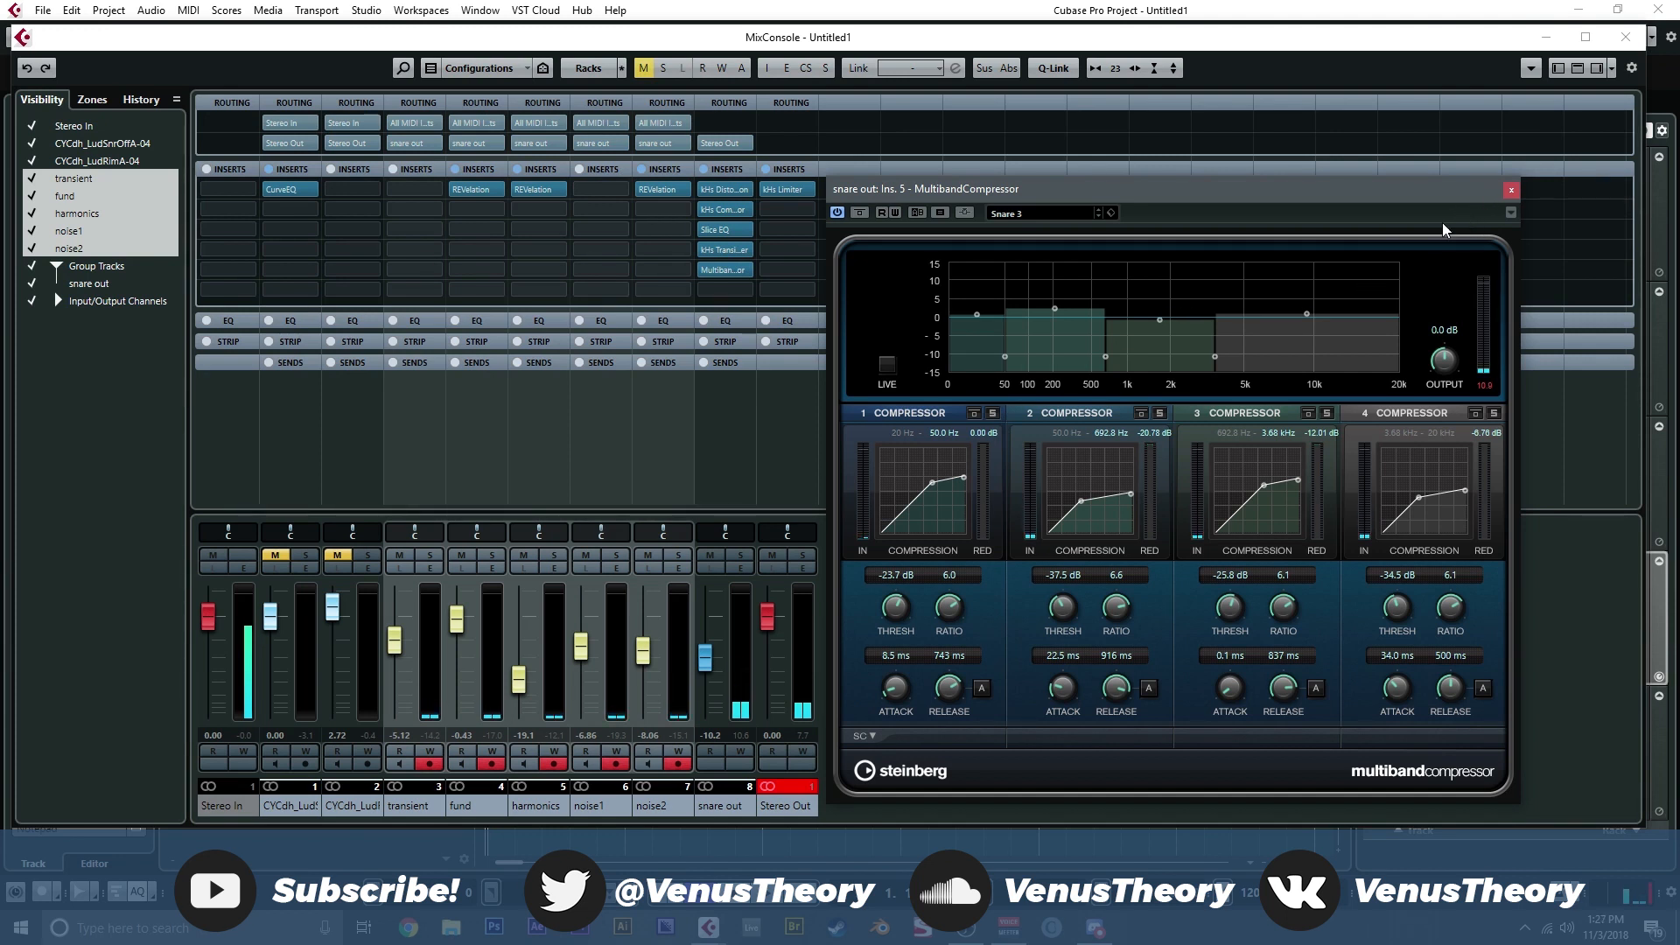
{"action": "left_click", "coordinate": [1097, 212]}
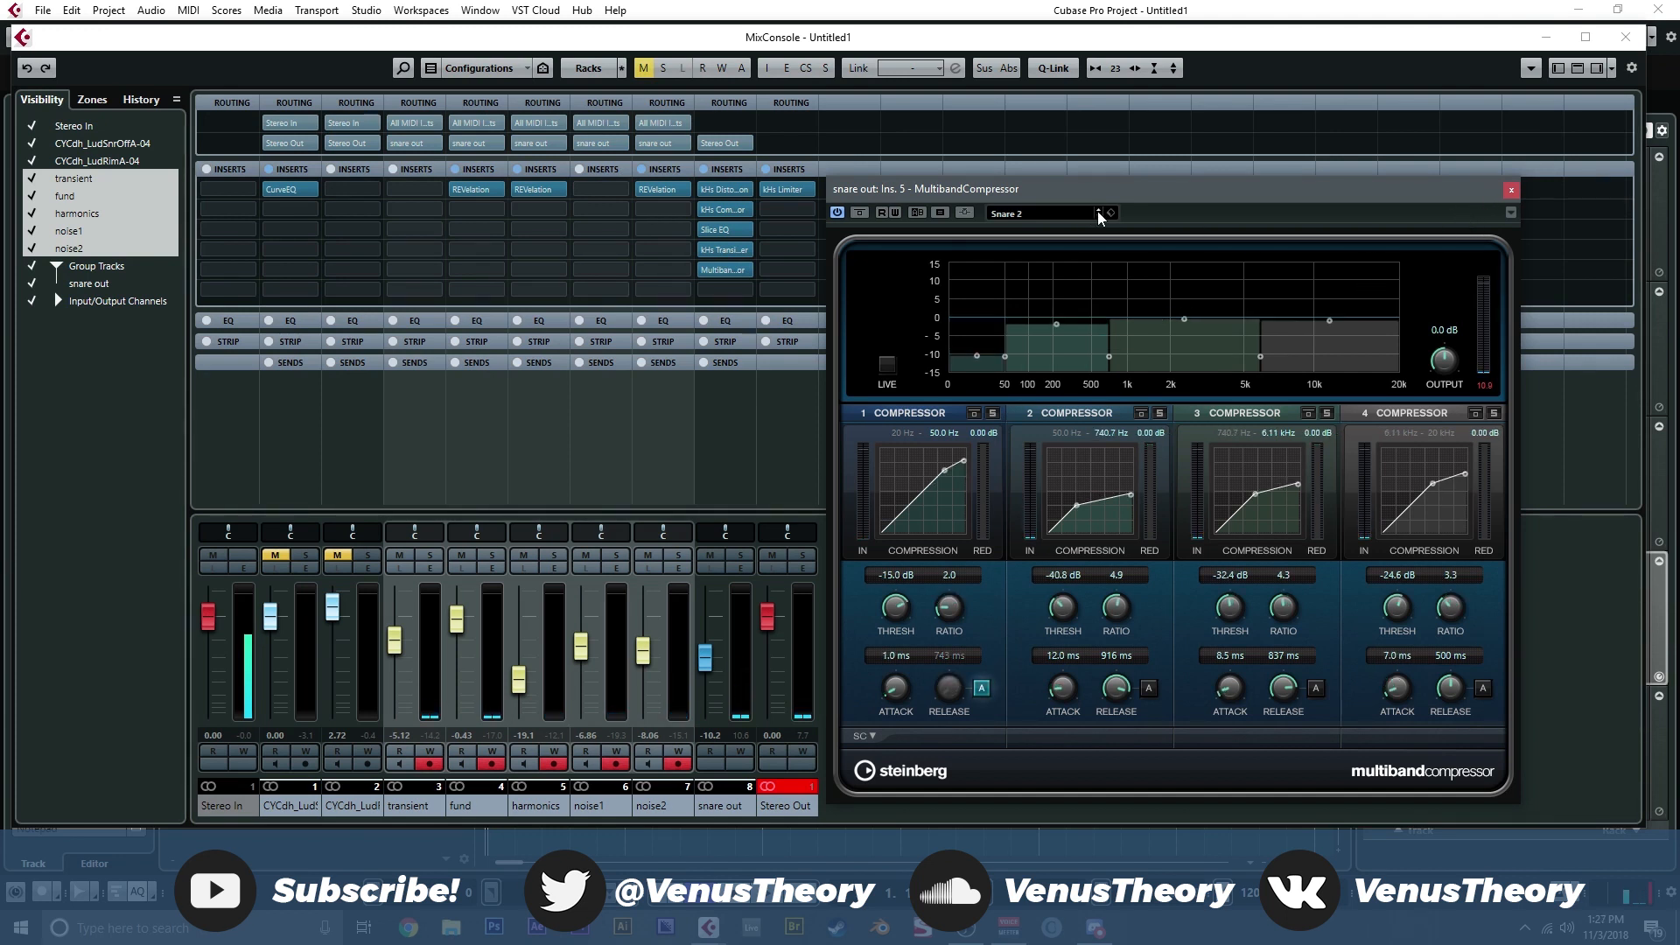
{"action": "left_click", "coordinate": [1097, 212]}
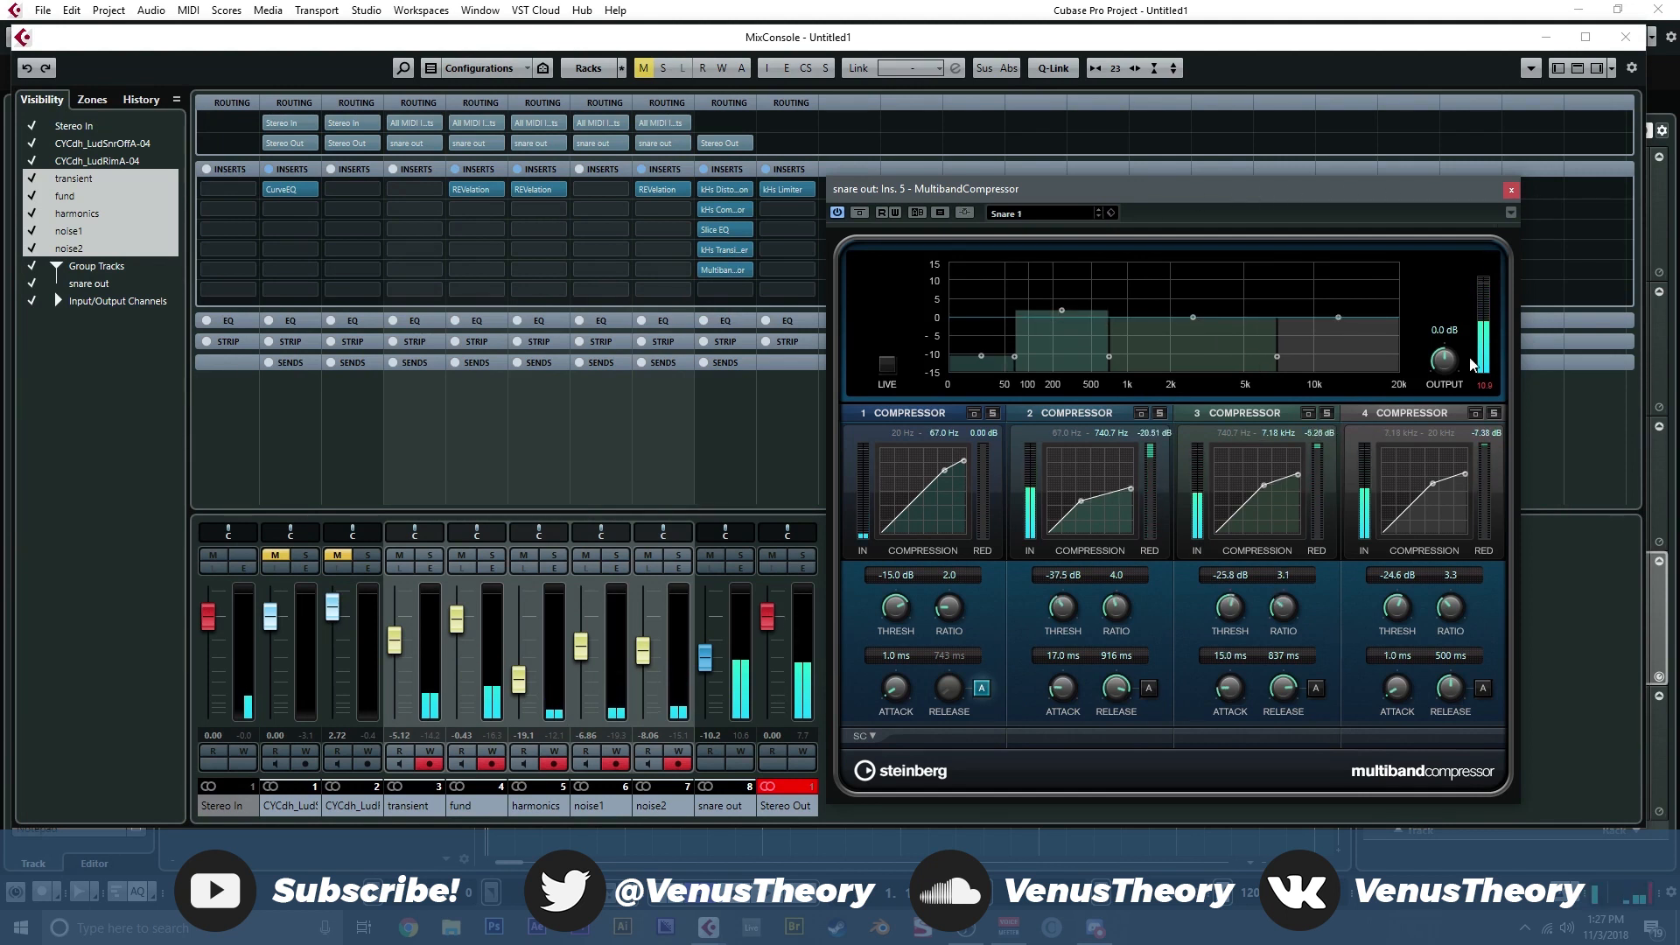
{"action": "left_click", "coordinate": [1512, 190]}
Step: Set the snare out fader to about -1.73 dB and replace MultibandCompressor with kHs Distortion using Overdrive with reduced drive
{"action": "left_click_drag", "start_coordinate": [708, 657], "coordinate": [716, 627]}
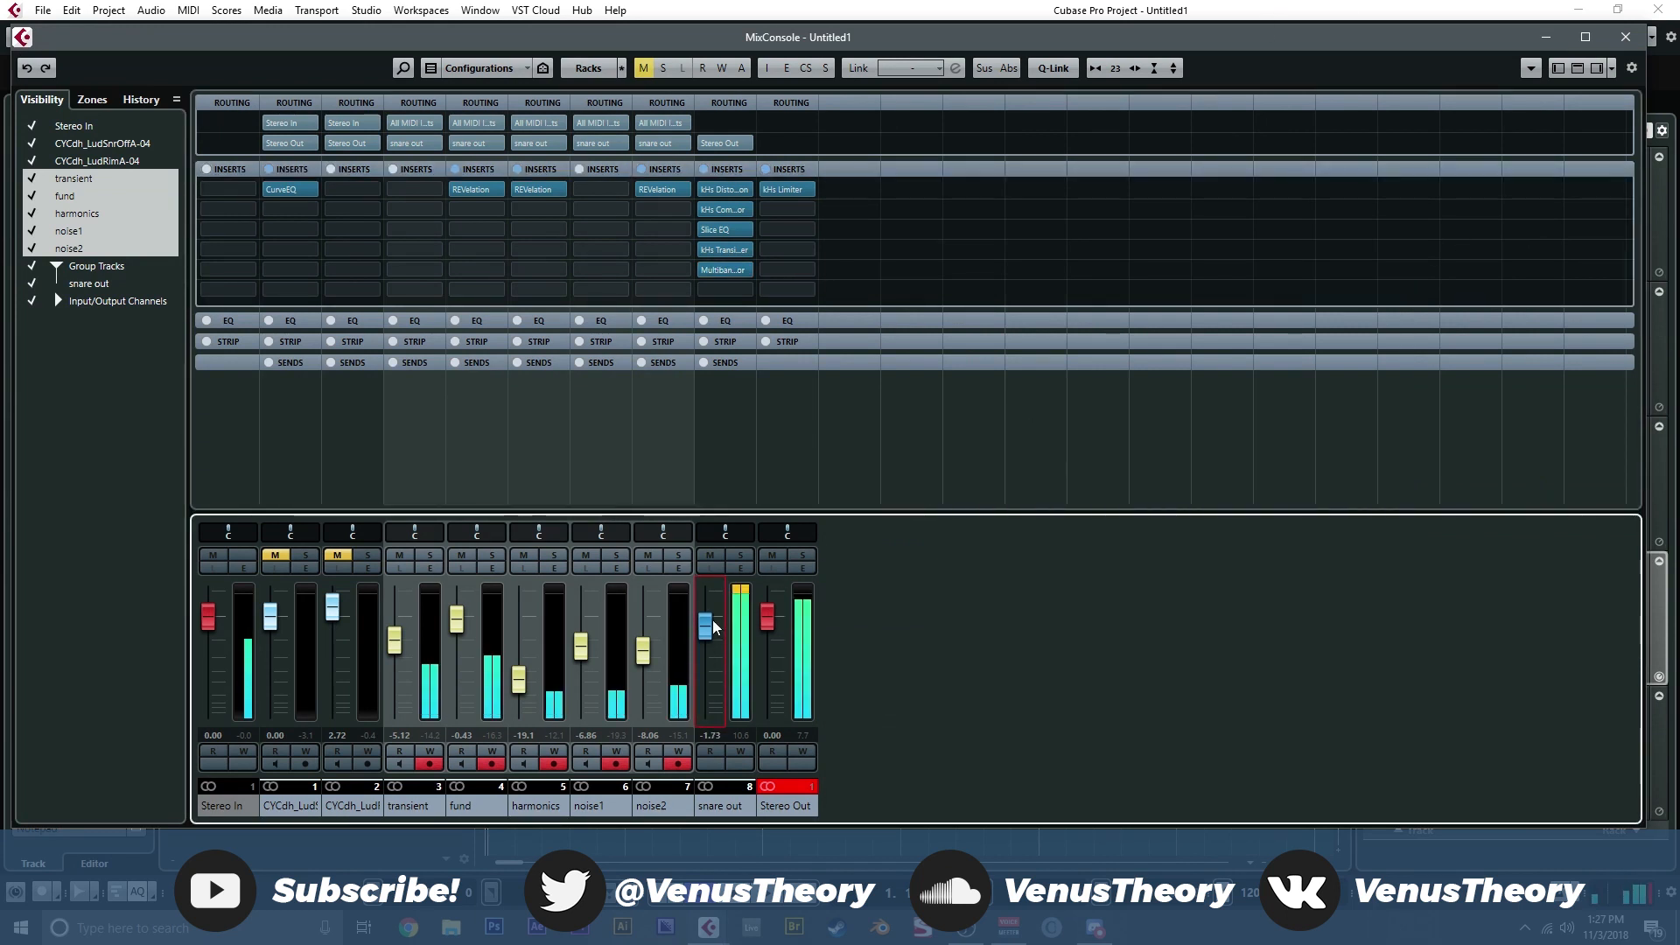
{"action": "left_click", "coordinate": [735, 270]}
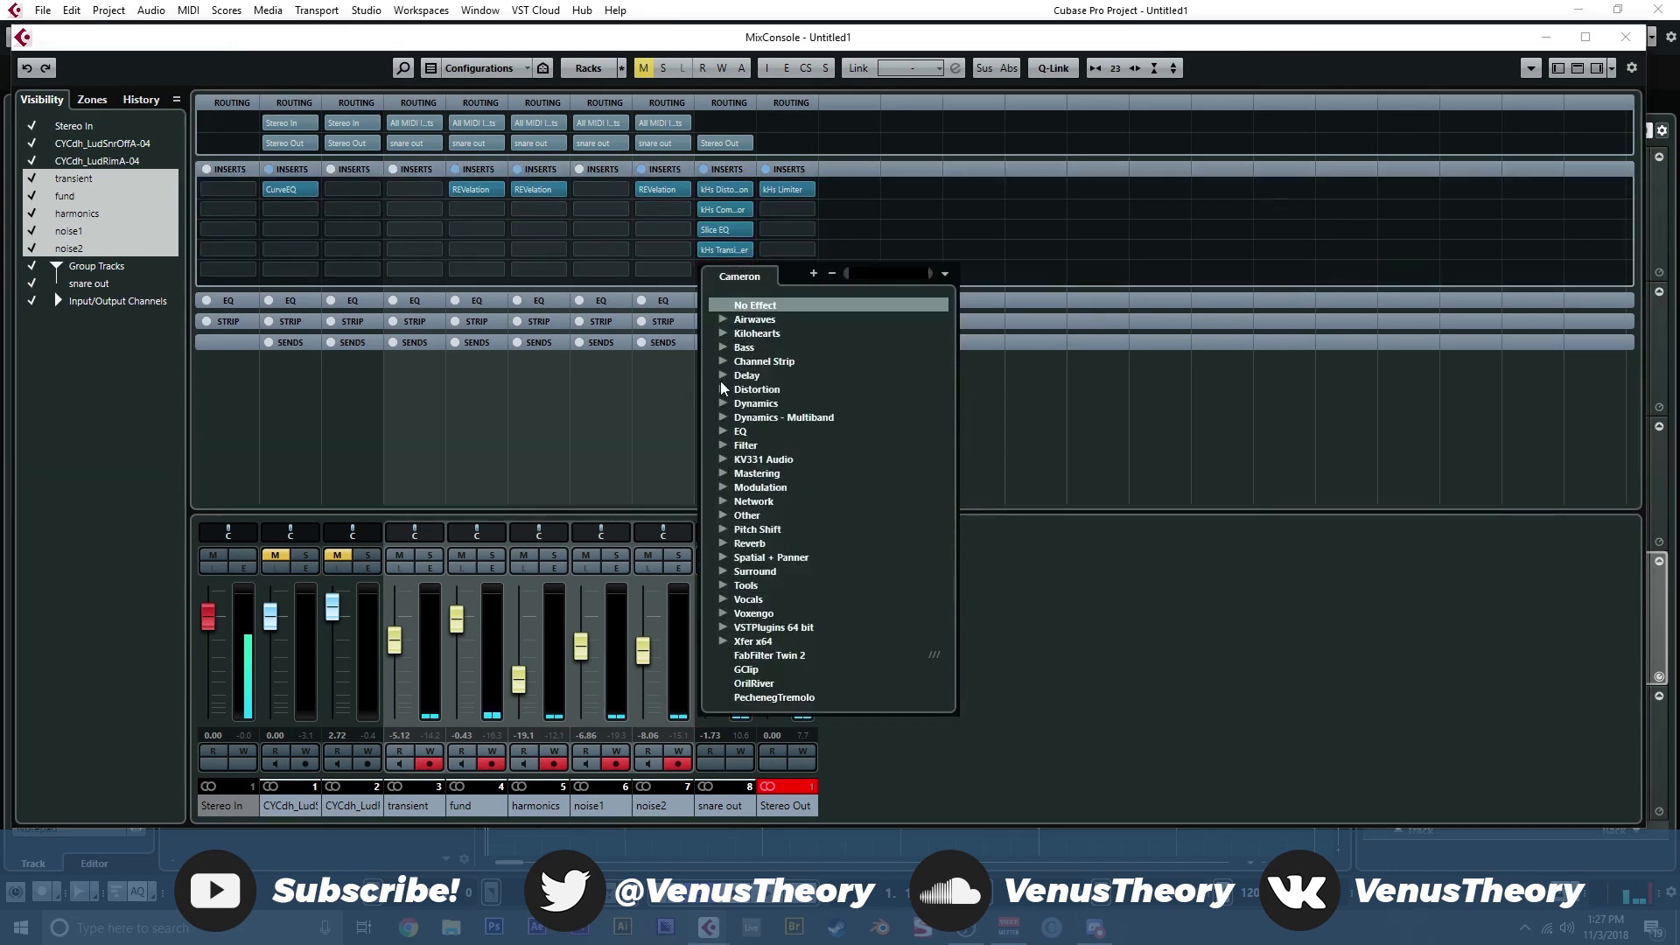
{"action": "left_click", "coordinate": [721, 334]}
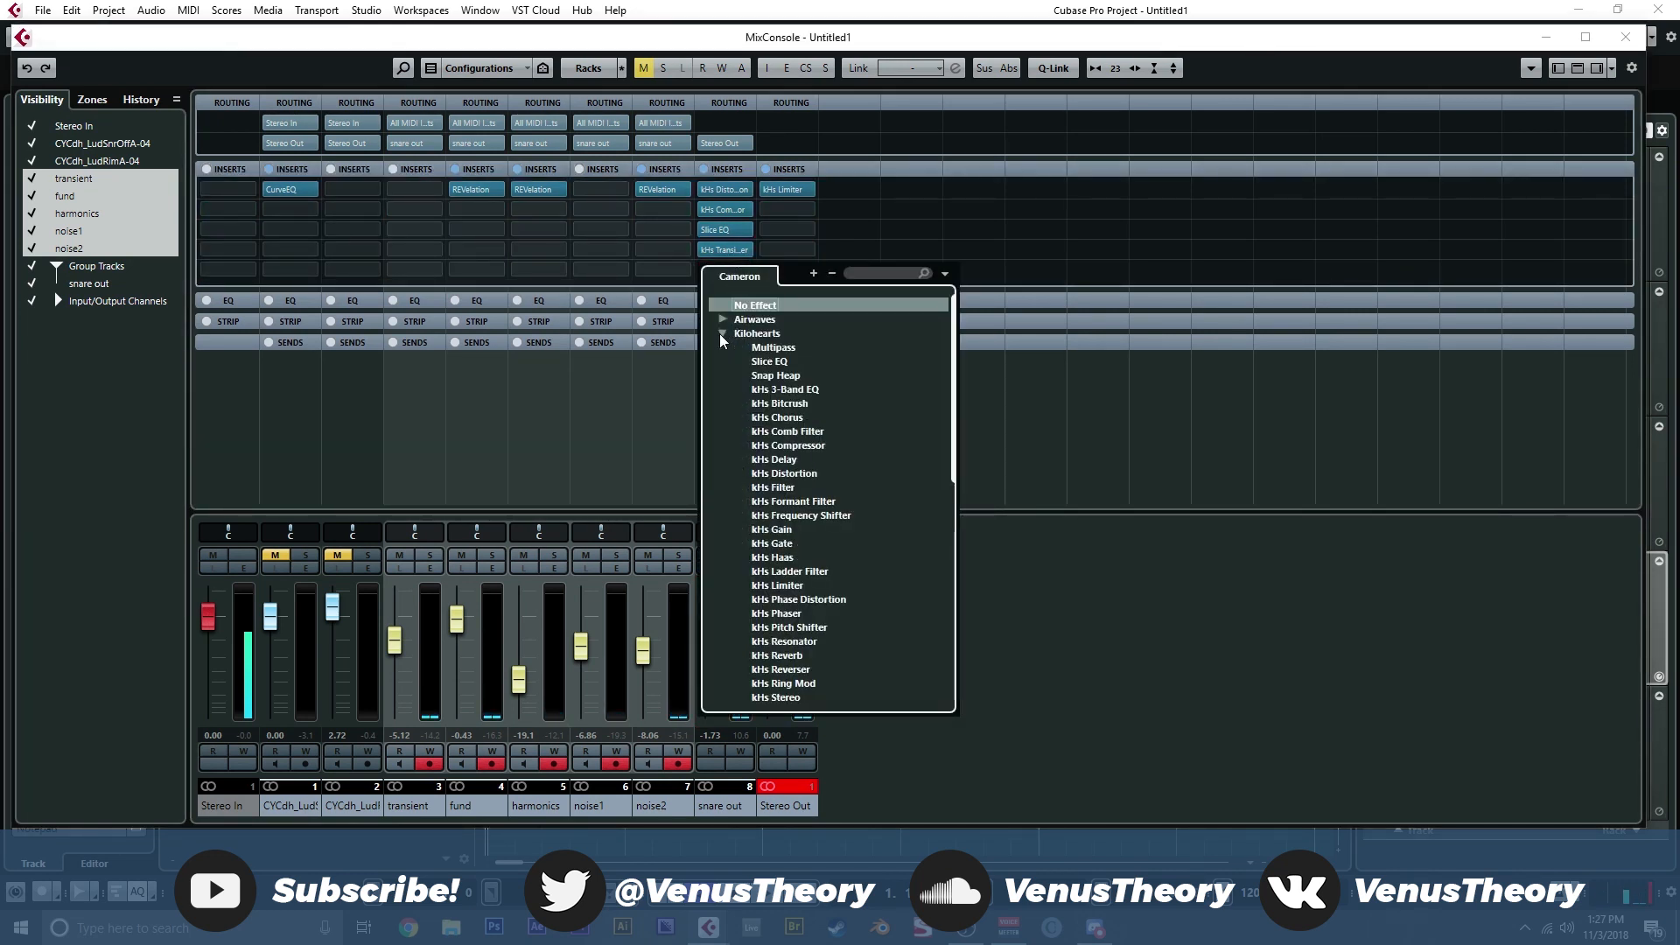
{"action": "left_click", "coordinate": [803, 471]}
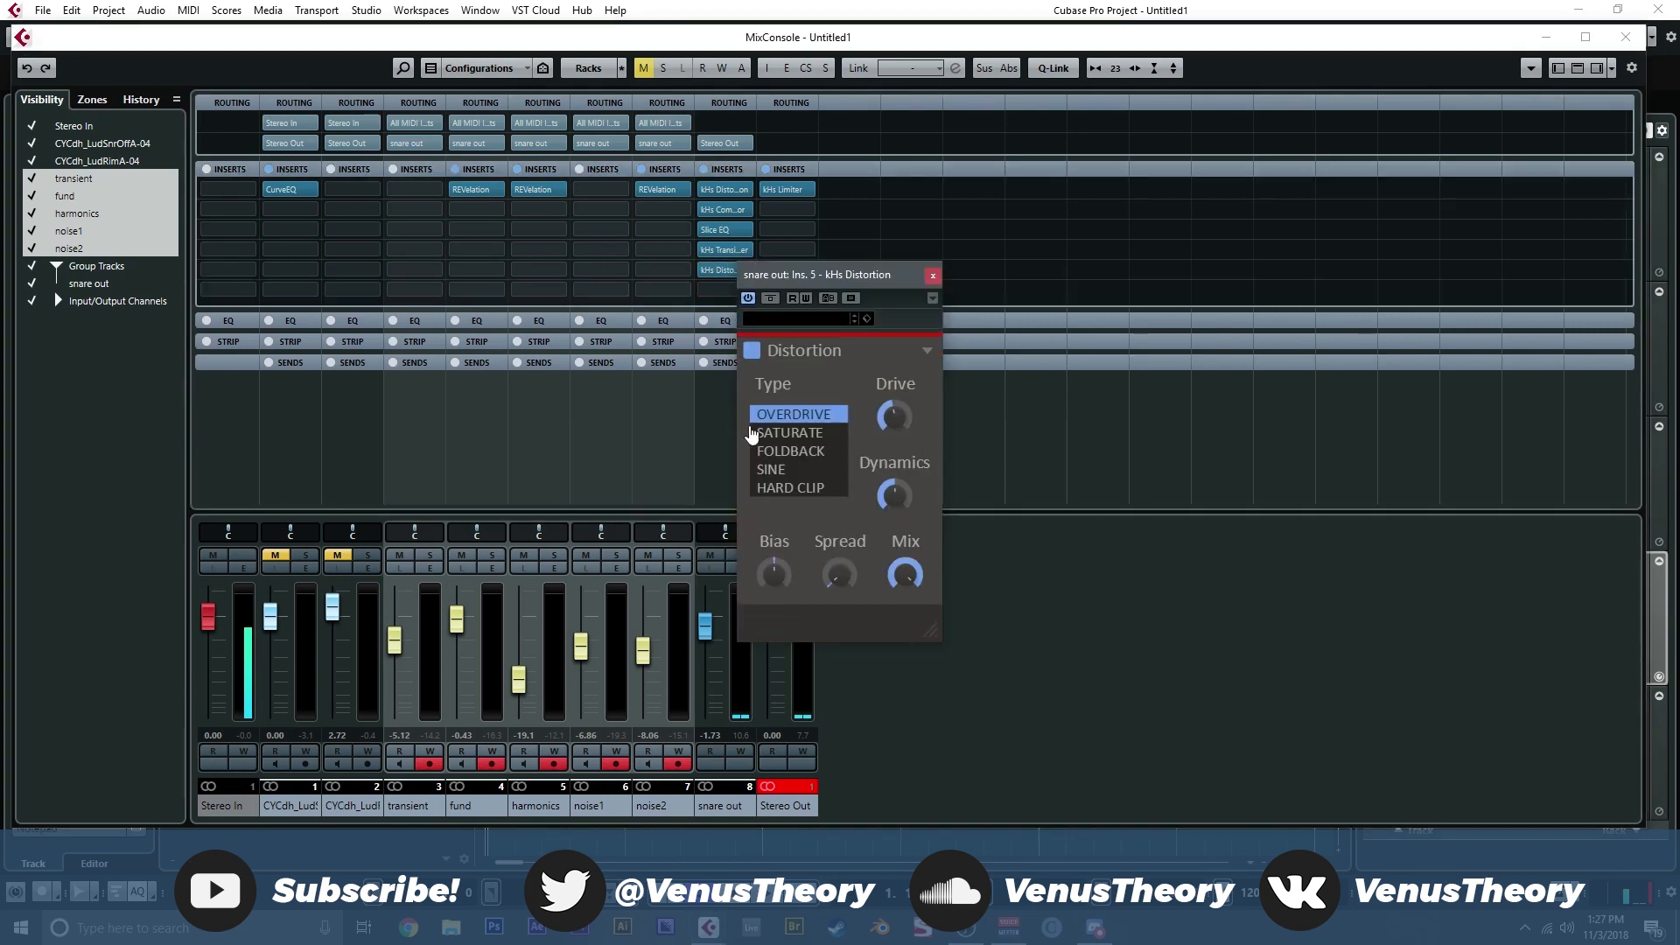
{"action": "left_click_drag", "start_coordinate": [892, 417], "coordinate": [892, 445]}
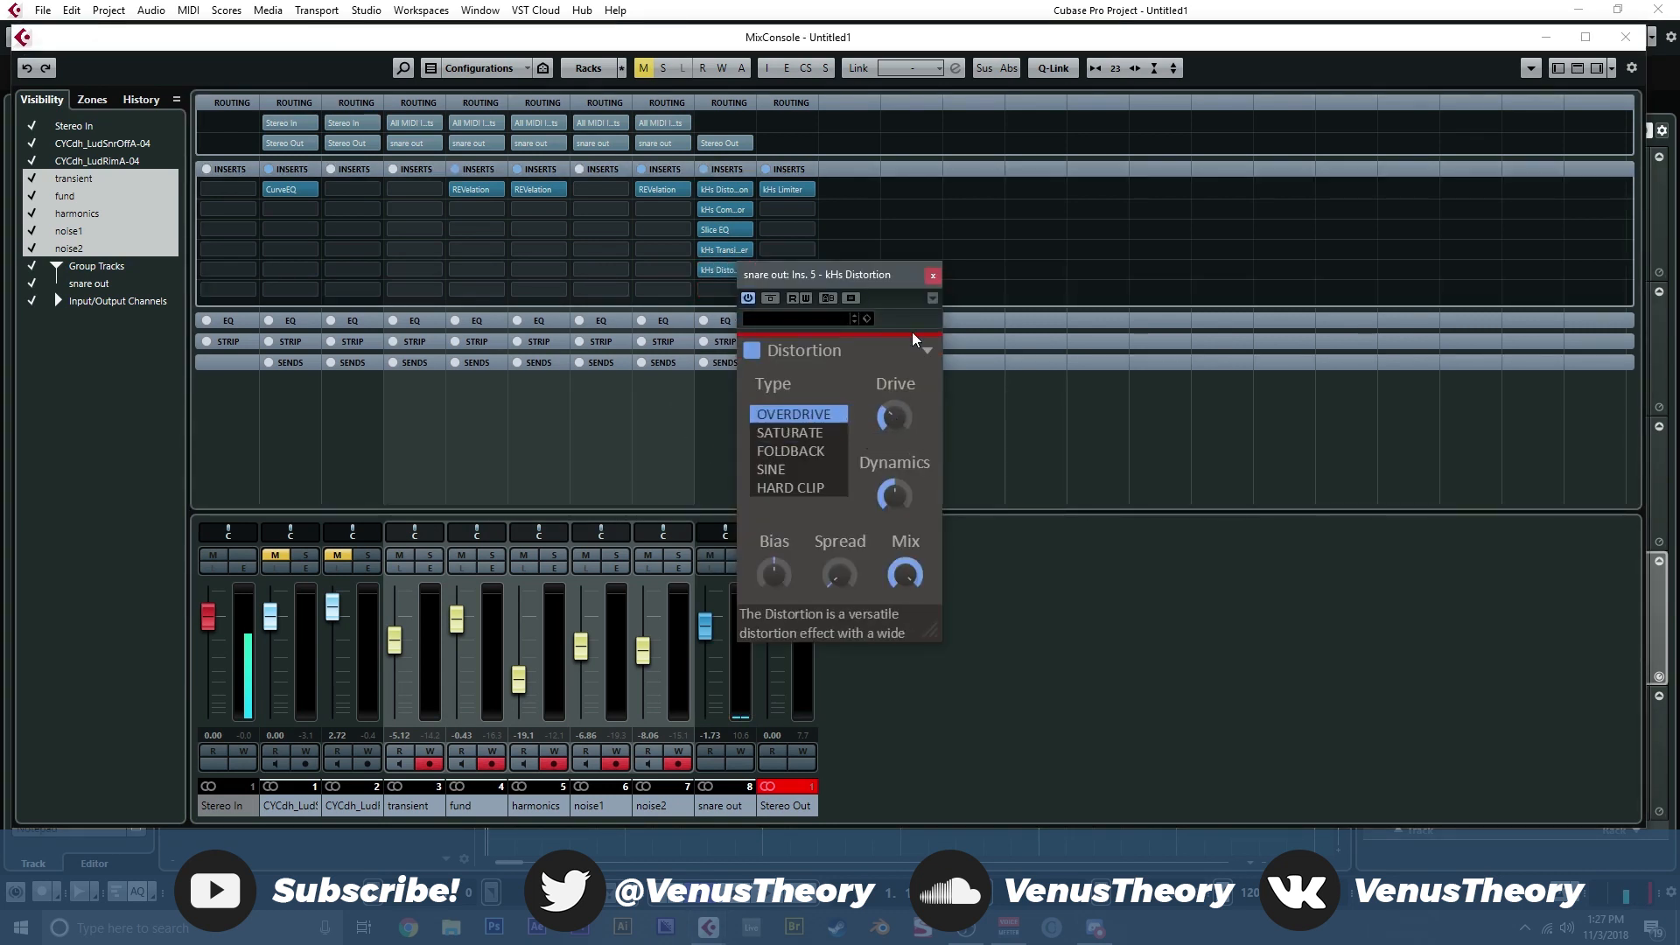
{"action": "left_click", "coordinate": [933, 275]}
Step: Copy REVelation from noise2 to the sixth insert of snare out, with the Small Studio Natural preset at 18% mix
{"action": "left_click_drag", "start_coordinate": [649, 188], "coordinate": [723, 290]}
{"action": "left_click", "coordinate": [611, 211]}
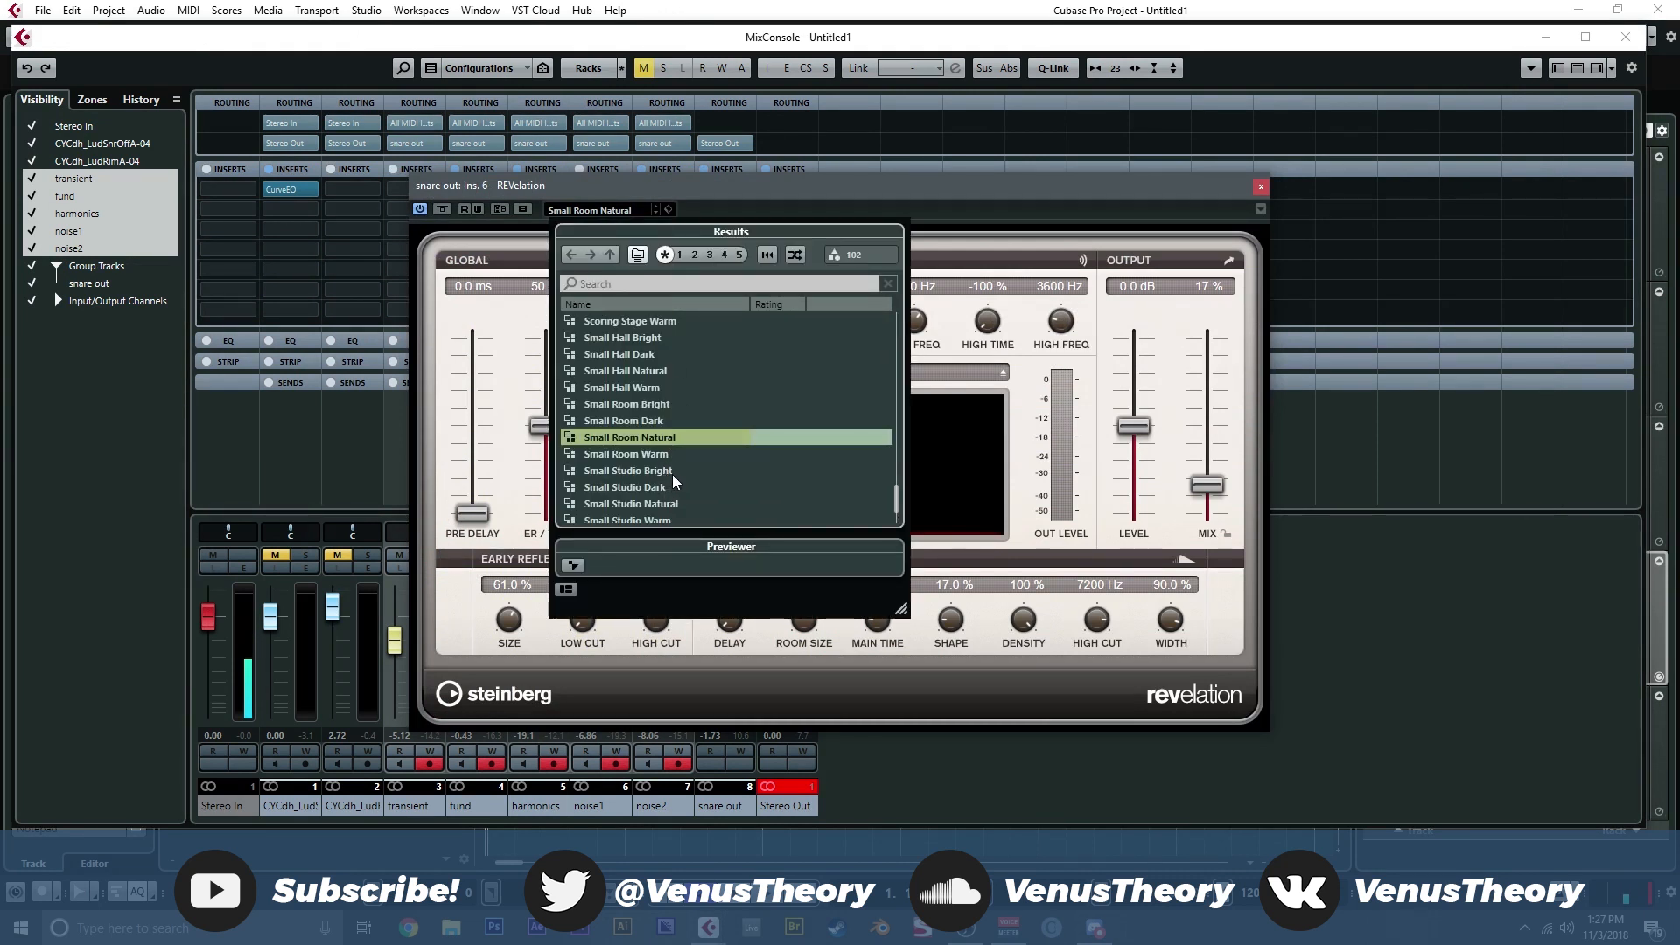
{"action": "double_click", "coordinate": [674, 504]}
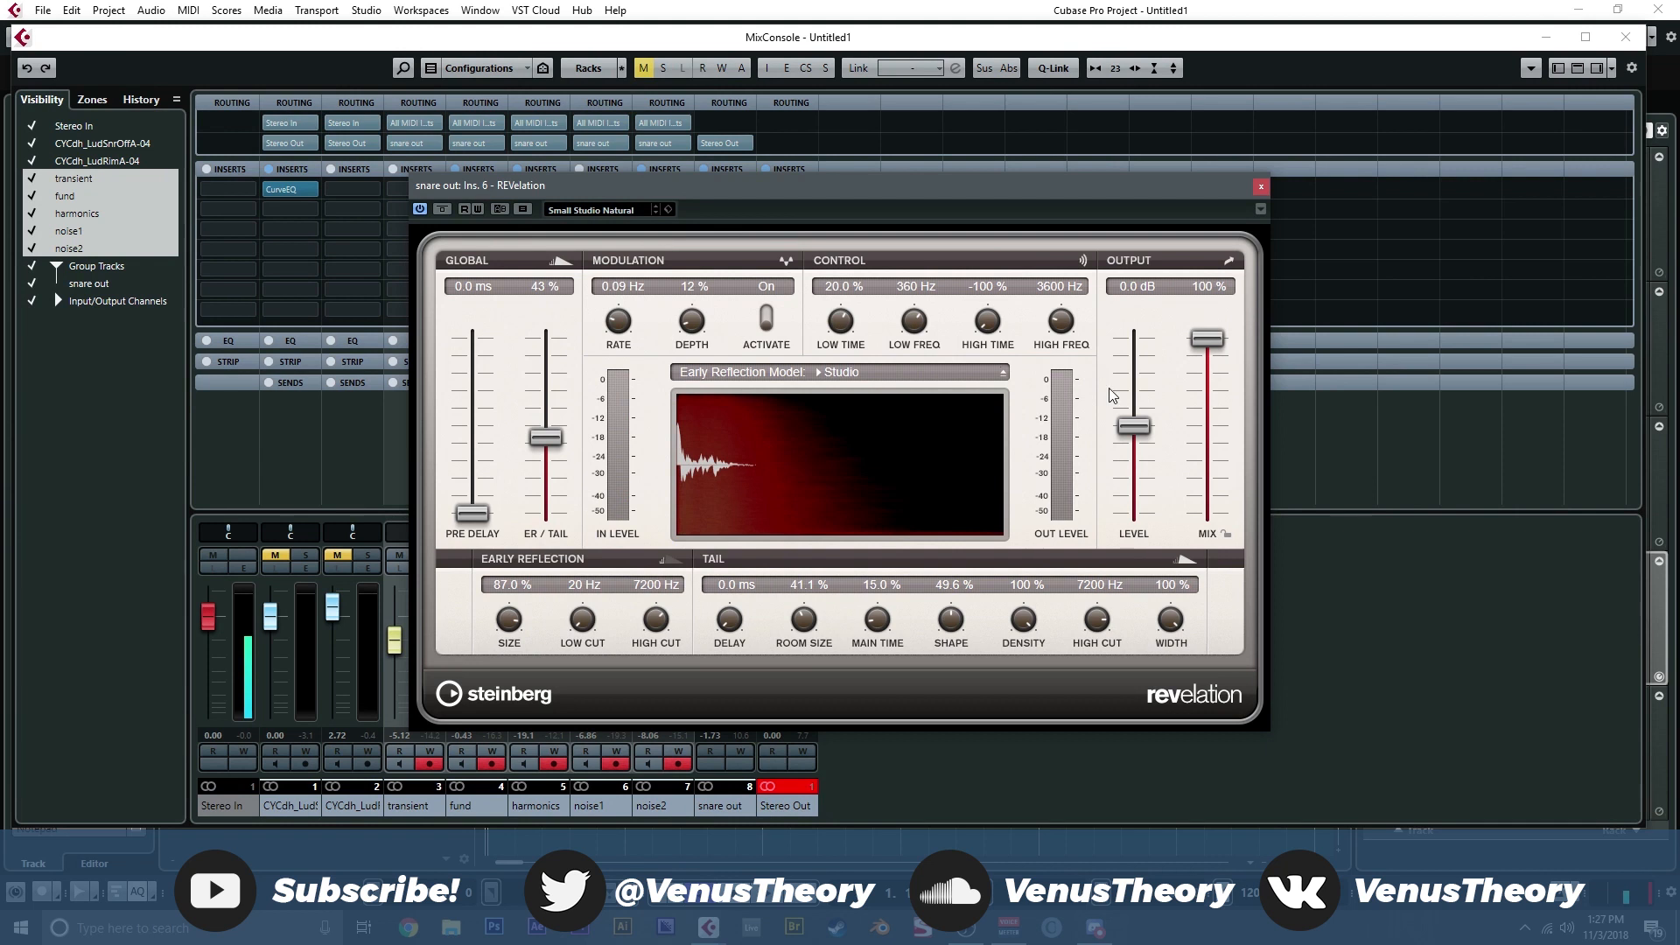
{"action": "left_click_drag", "start_coordinate": [1208, 362], "coordinate": [1220, 482]}
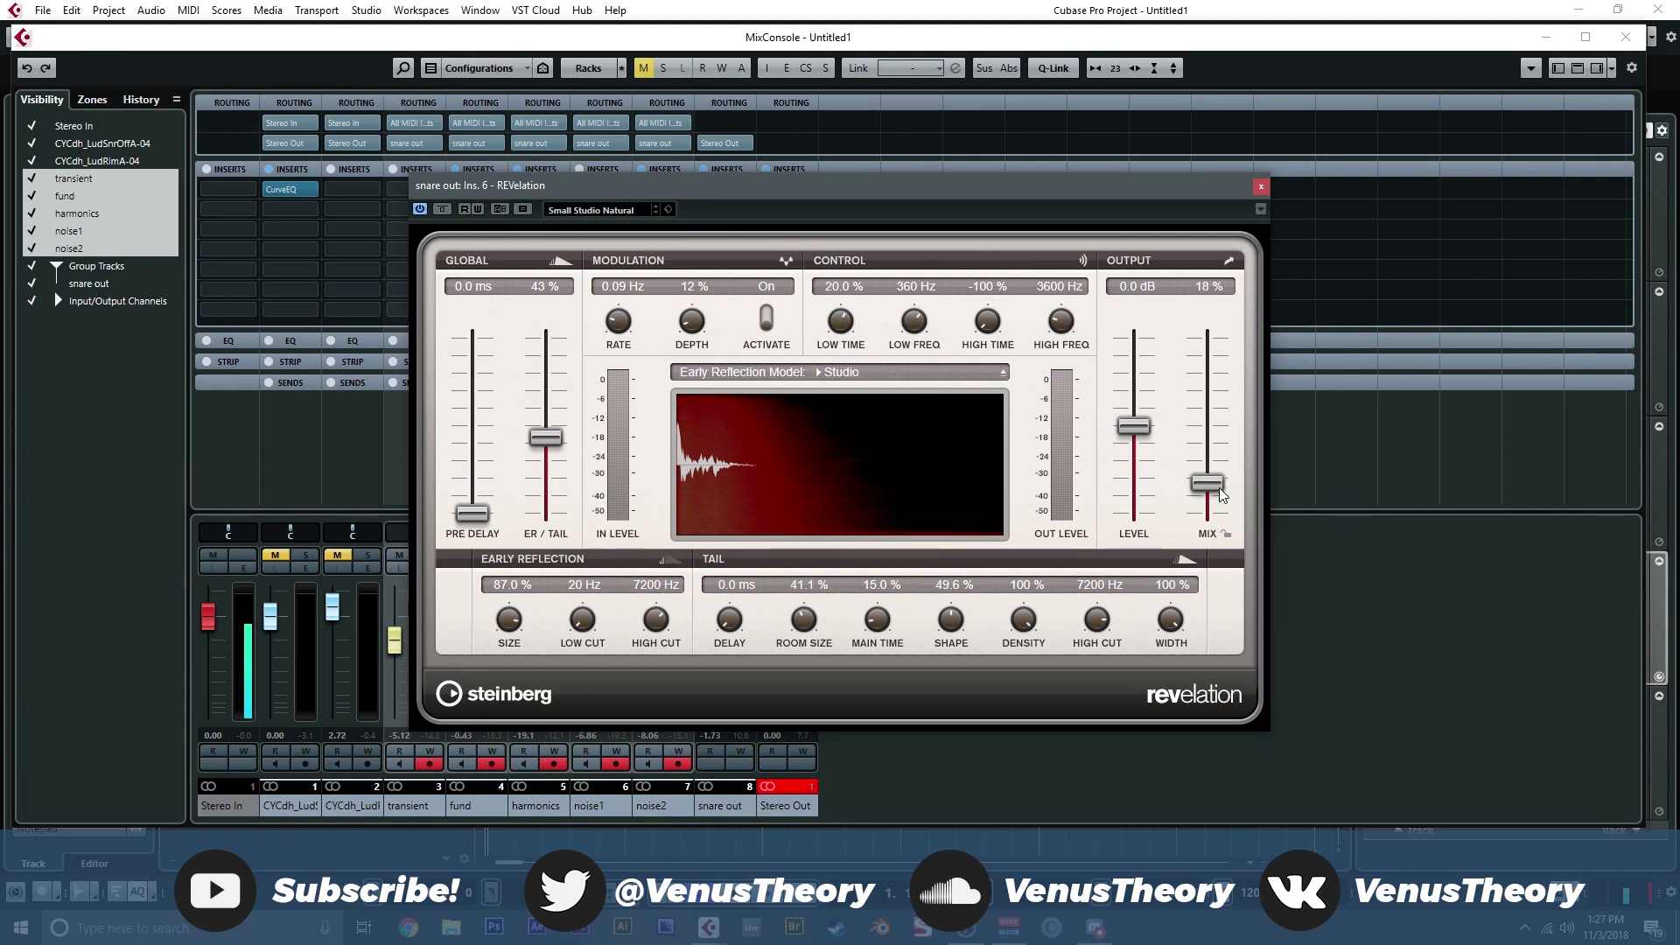
{"action": "left_click", "coordinate": [1261, 186]}
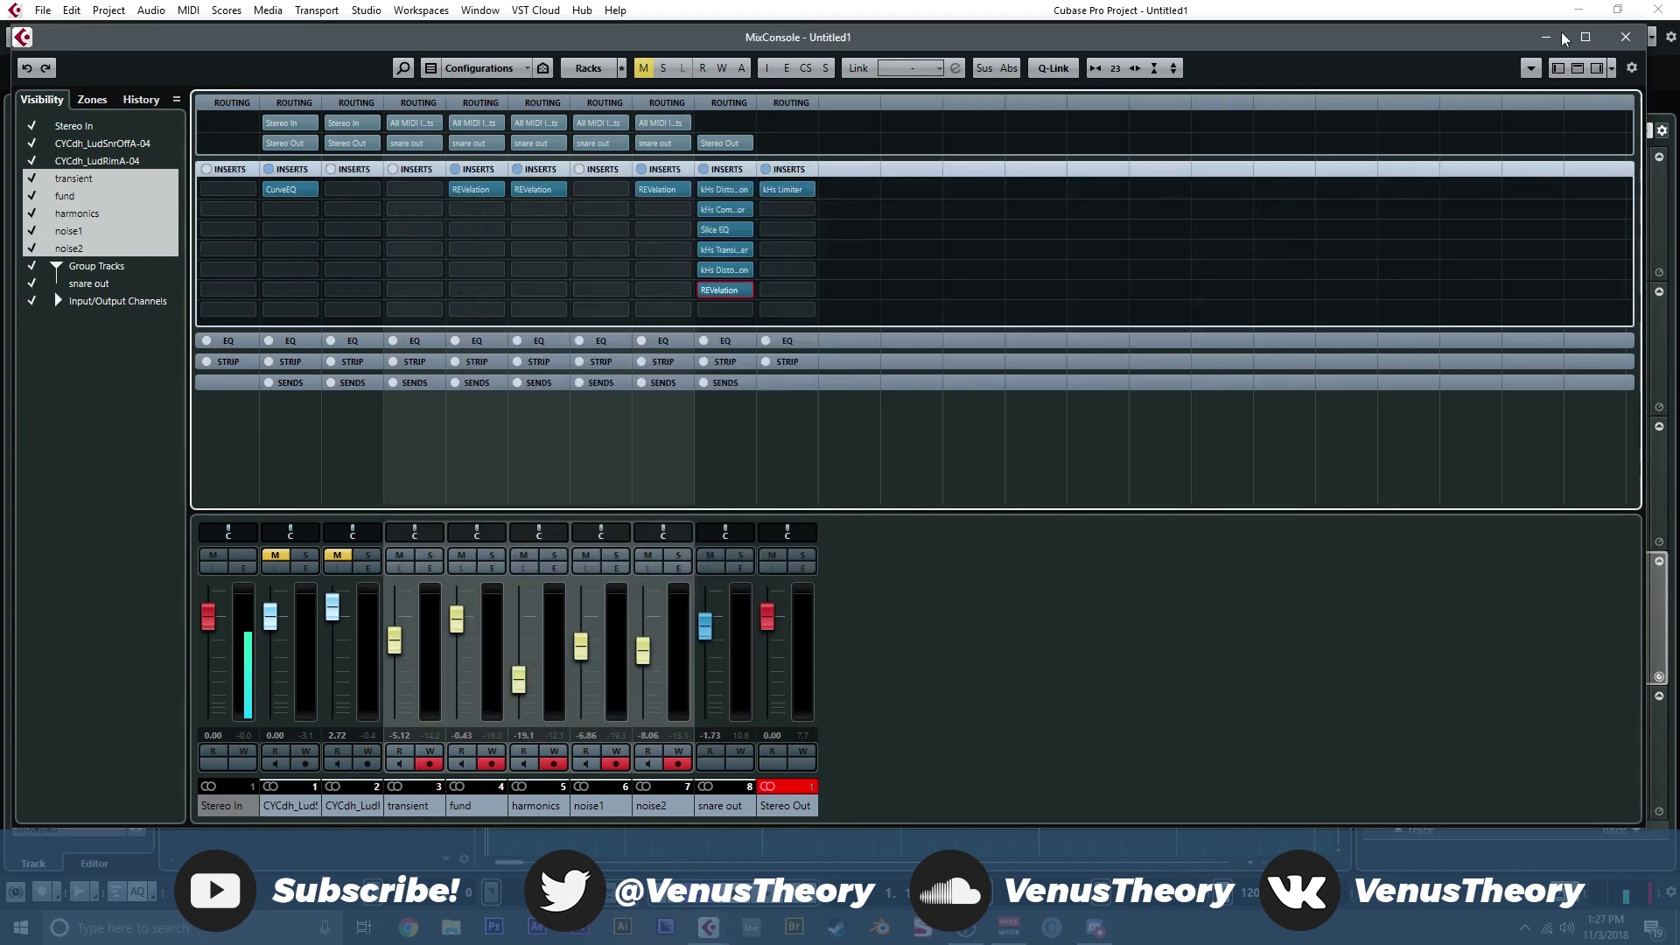
{"action": "left_click", "coordinate": [1626, 37]}
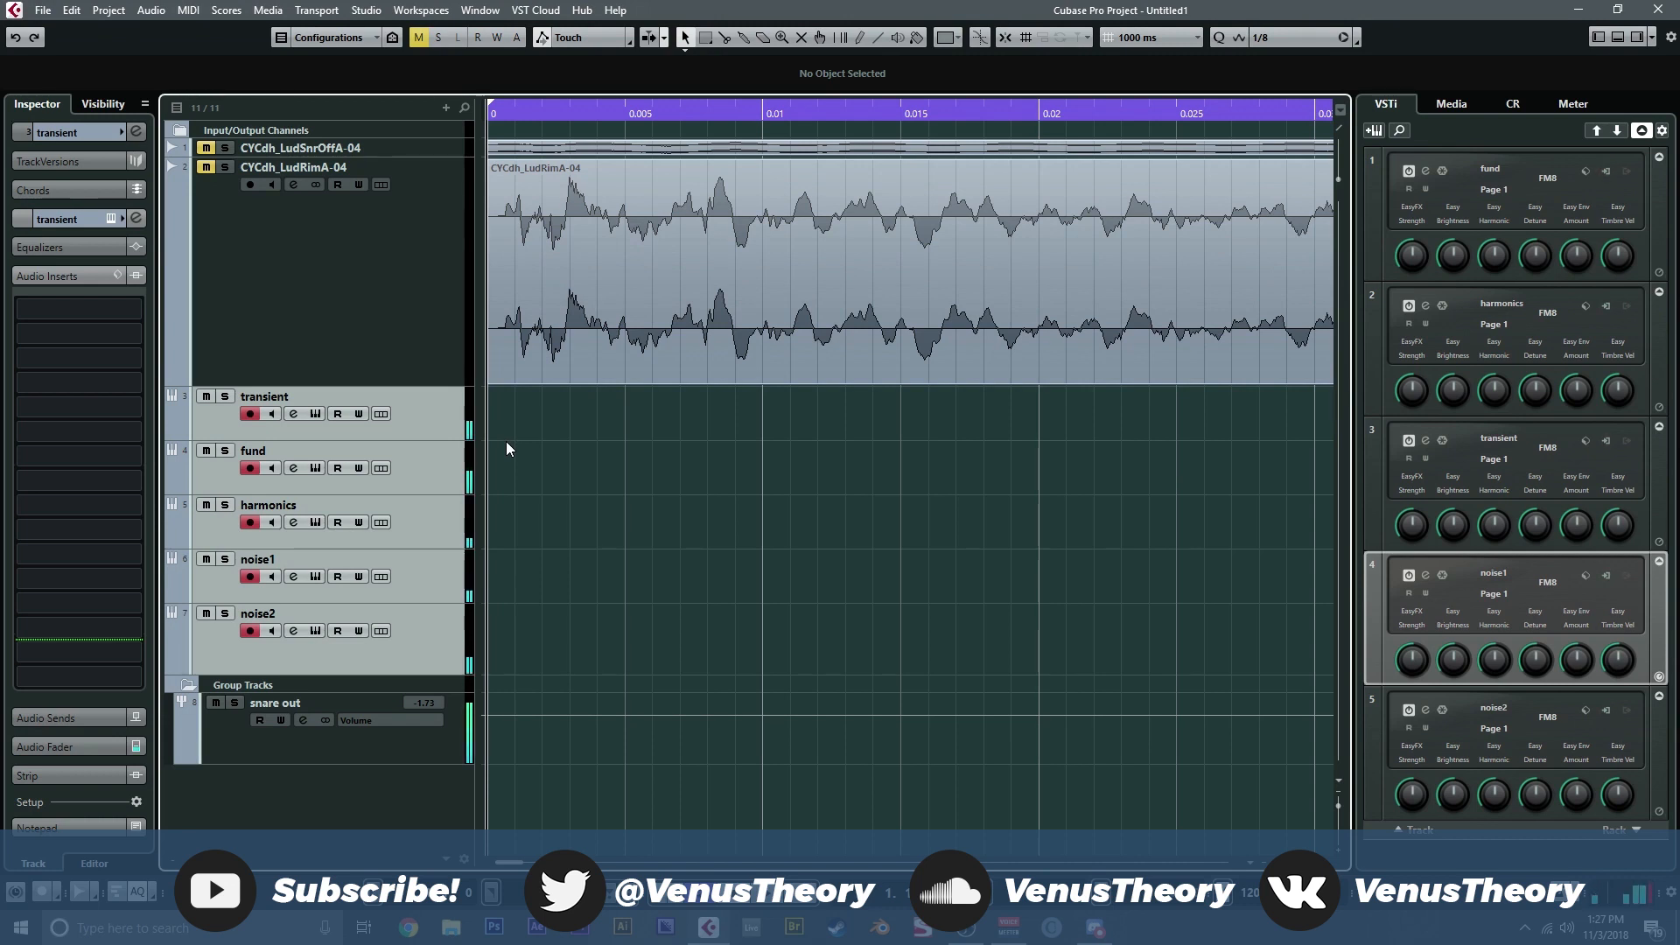
Step: Switch REVelation on snare out to the Small Studio Dark preset and set its mix to 11%
{"action": "key", "text": "F3"}
{"action": "left_click", "coordinate": [746, 291]}
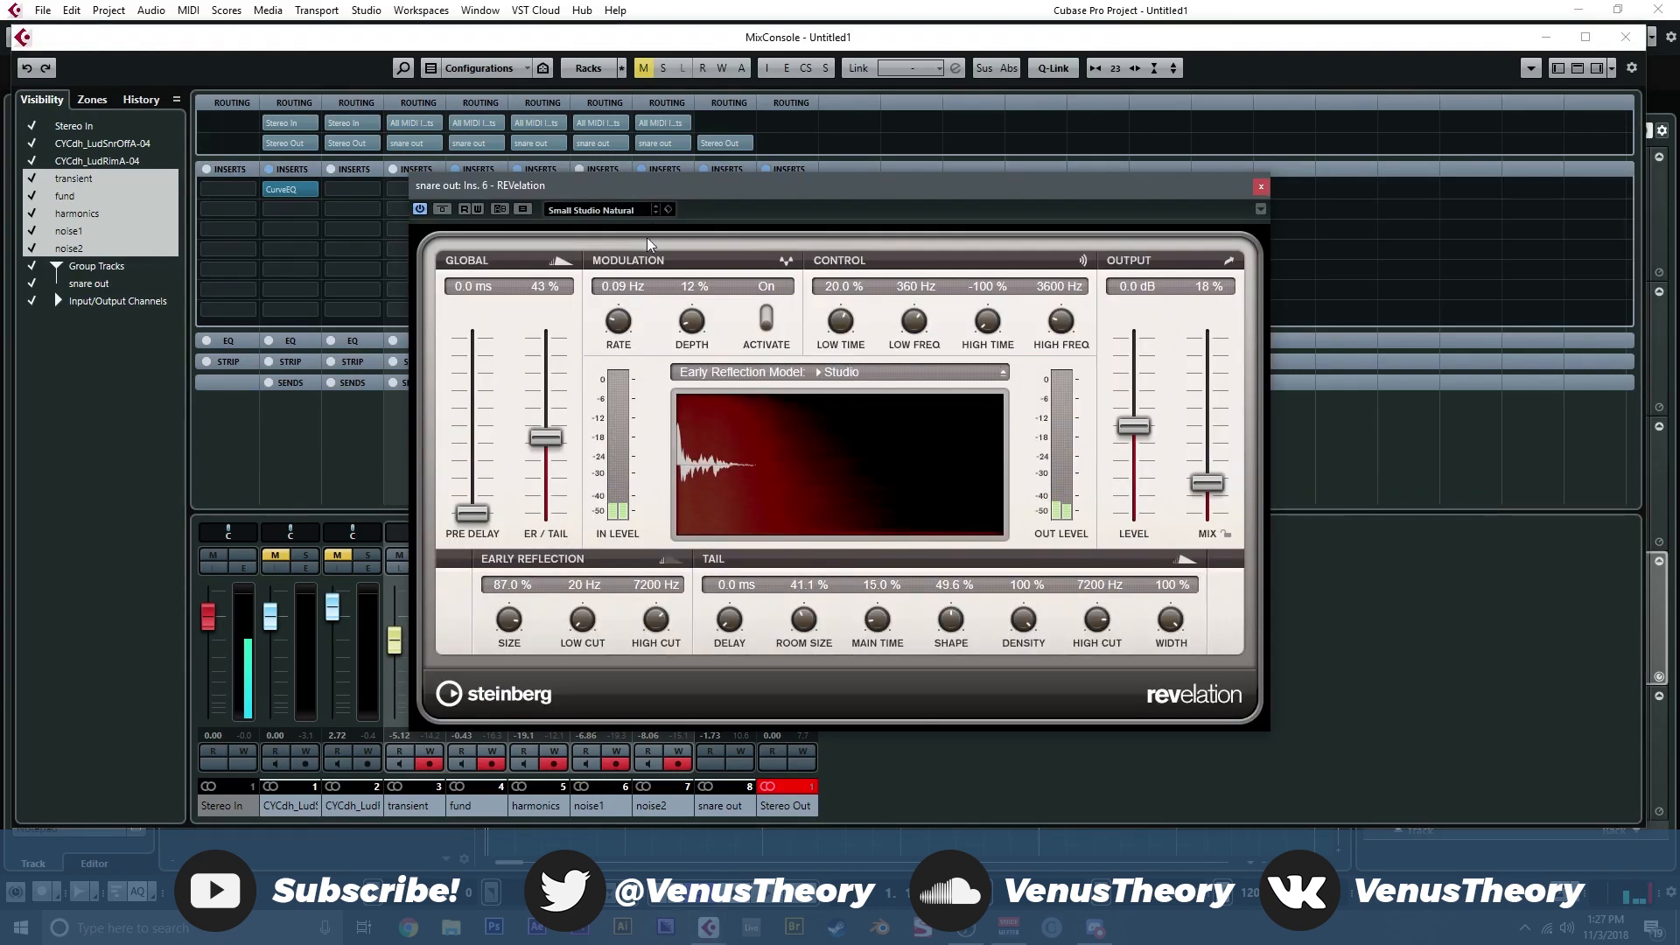
{"action": "left_click", "coordinate": [657, 212]}
{"action": "left_click_drag", "start_coordinate": [1223, 358], "coordinate": [1218, 525]}
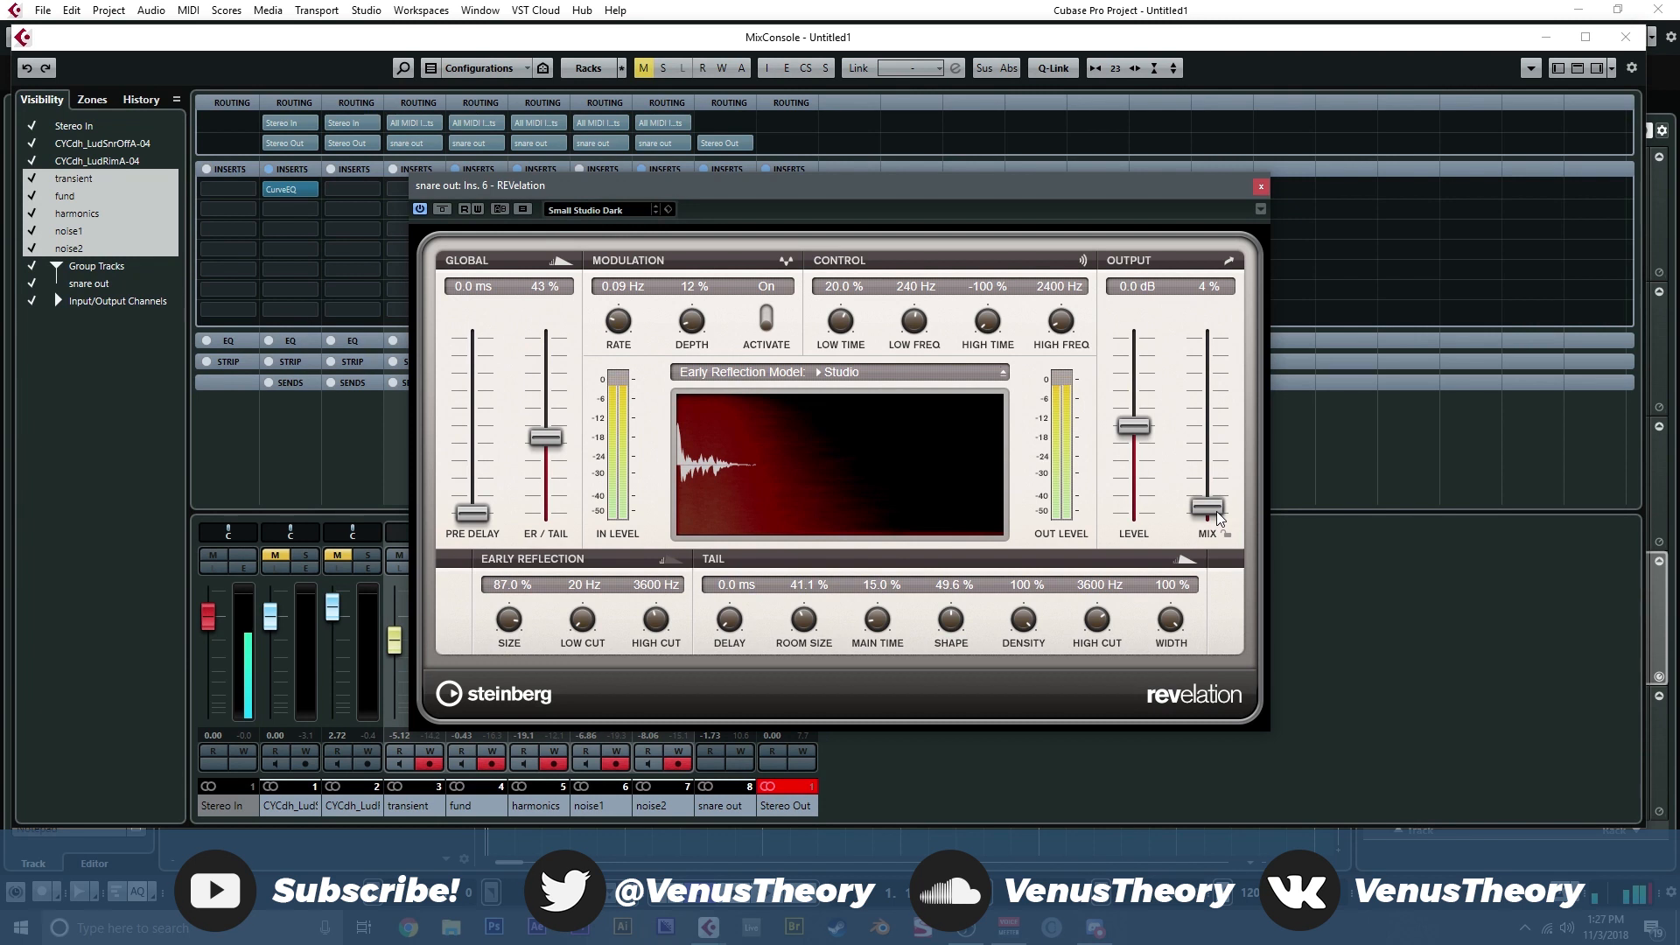
{"action": "left_click_drag", "start_coordinate": [1213, 506], "coordinate": [1219, 494]}
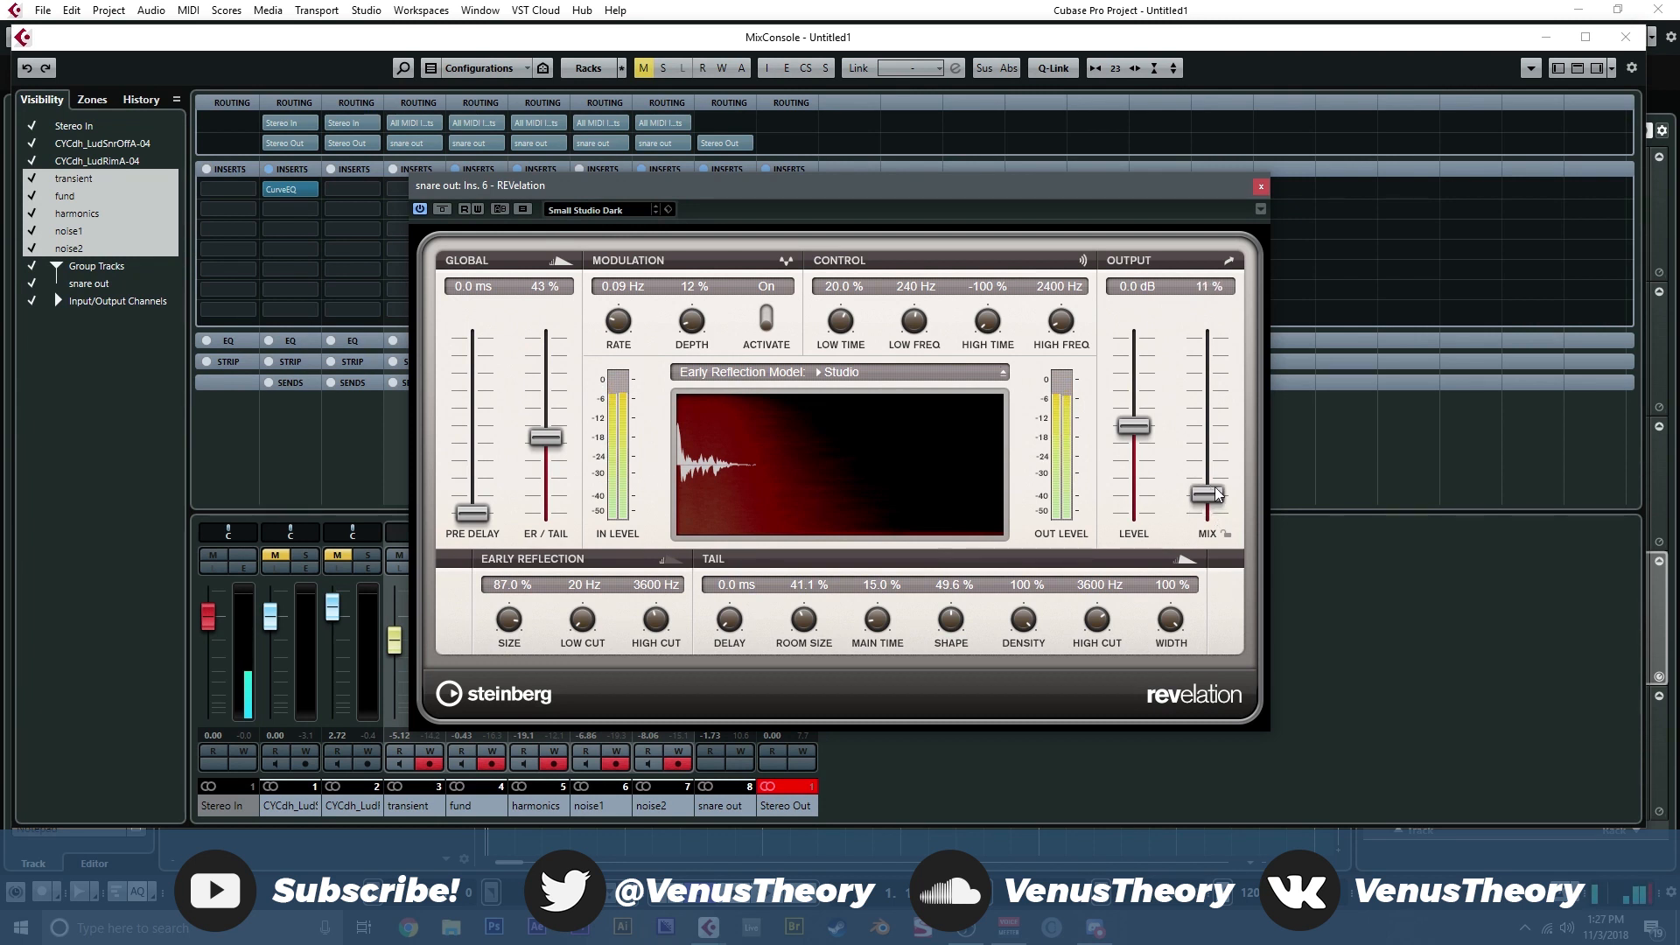
{"action": "left_click", "coordinate": [1261, 187]}
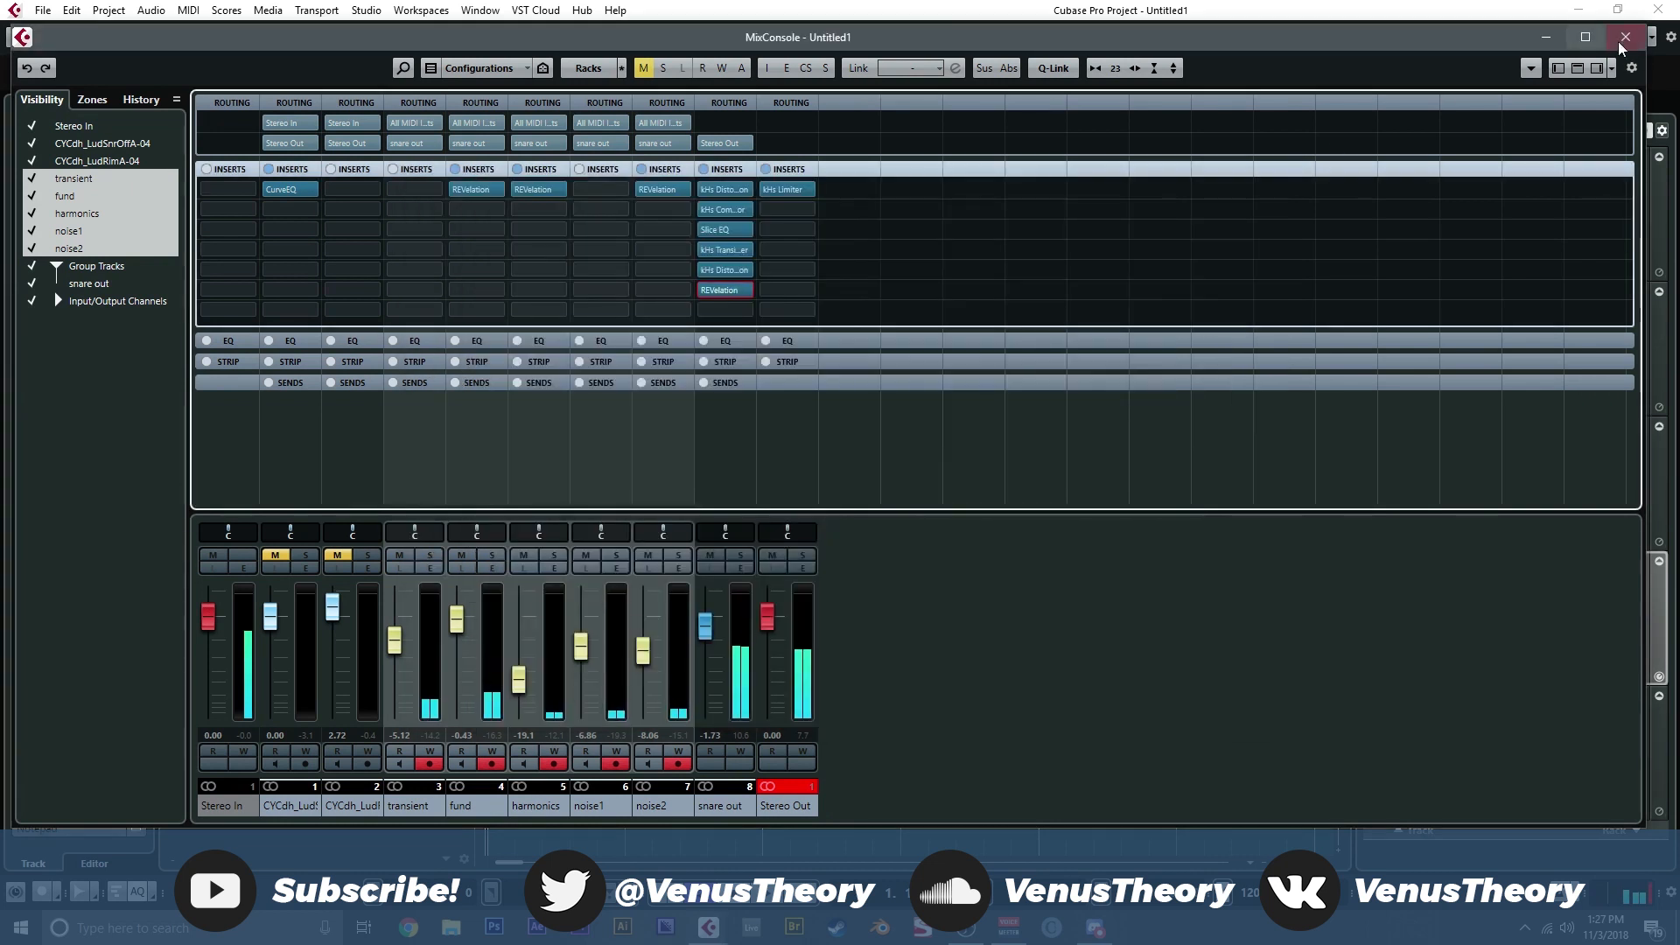
Step: Raise the noise2 fader to about -3.69 dB and set the harmonics fader to about -21.1 dB
{"action": "left_click_drag", "start_coordinate": [643, 662], "coordinate": [644, 646]}
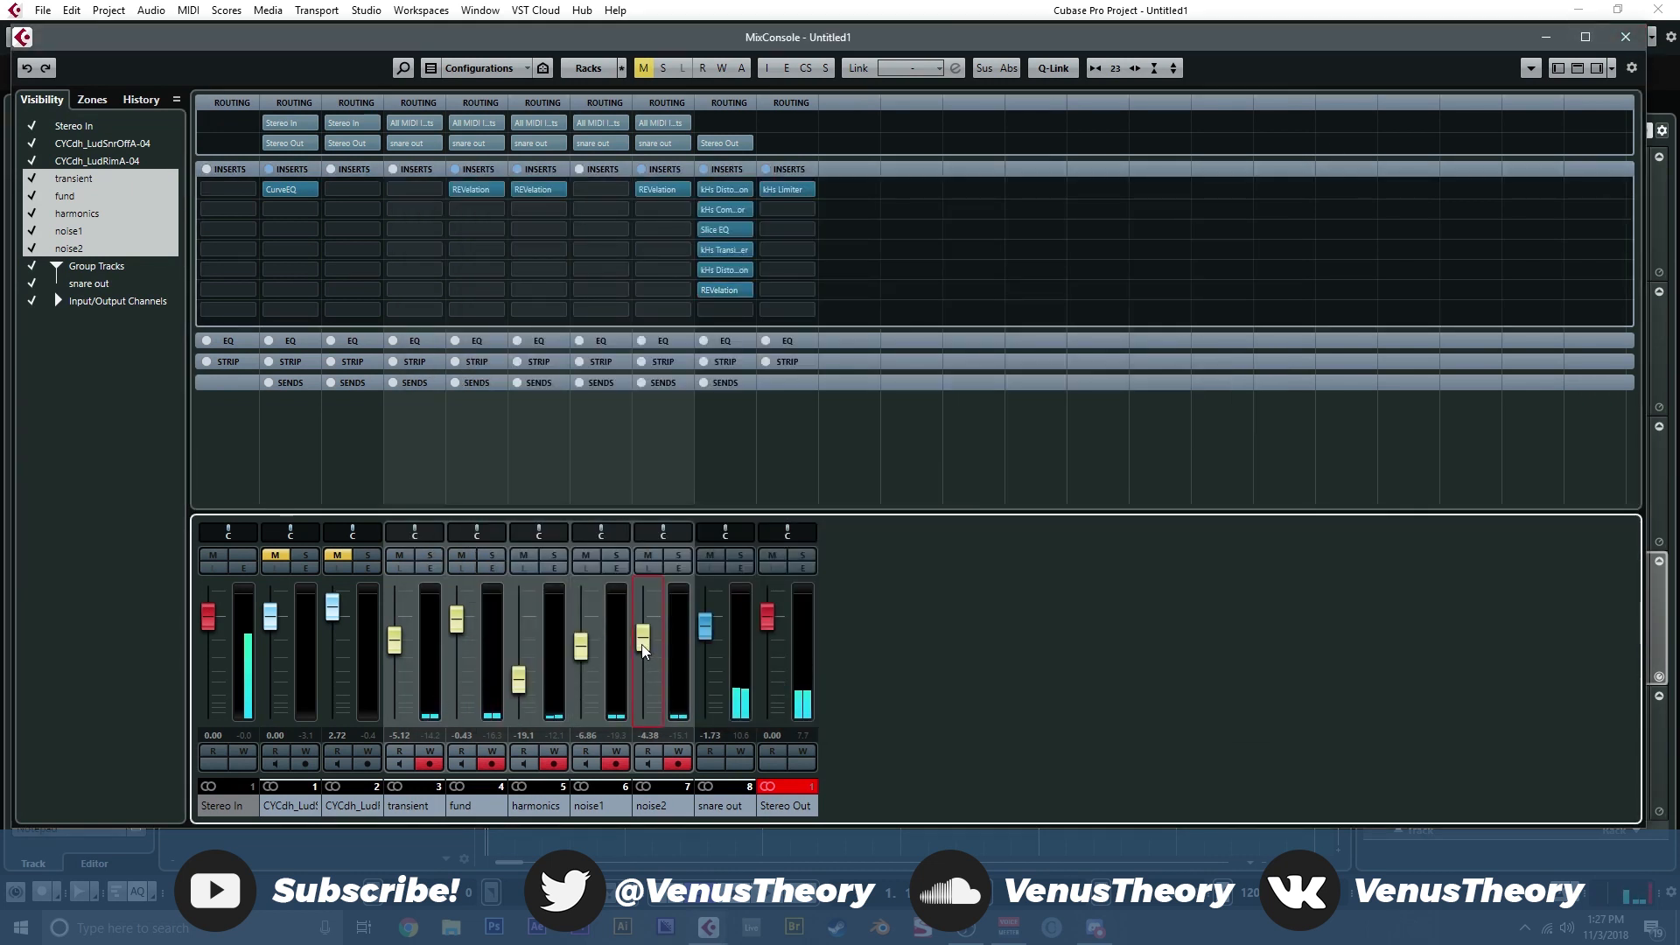
{"action": "left_click_drag", "start_coordinate": [525, 686], "coordinate": [523, 663]}
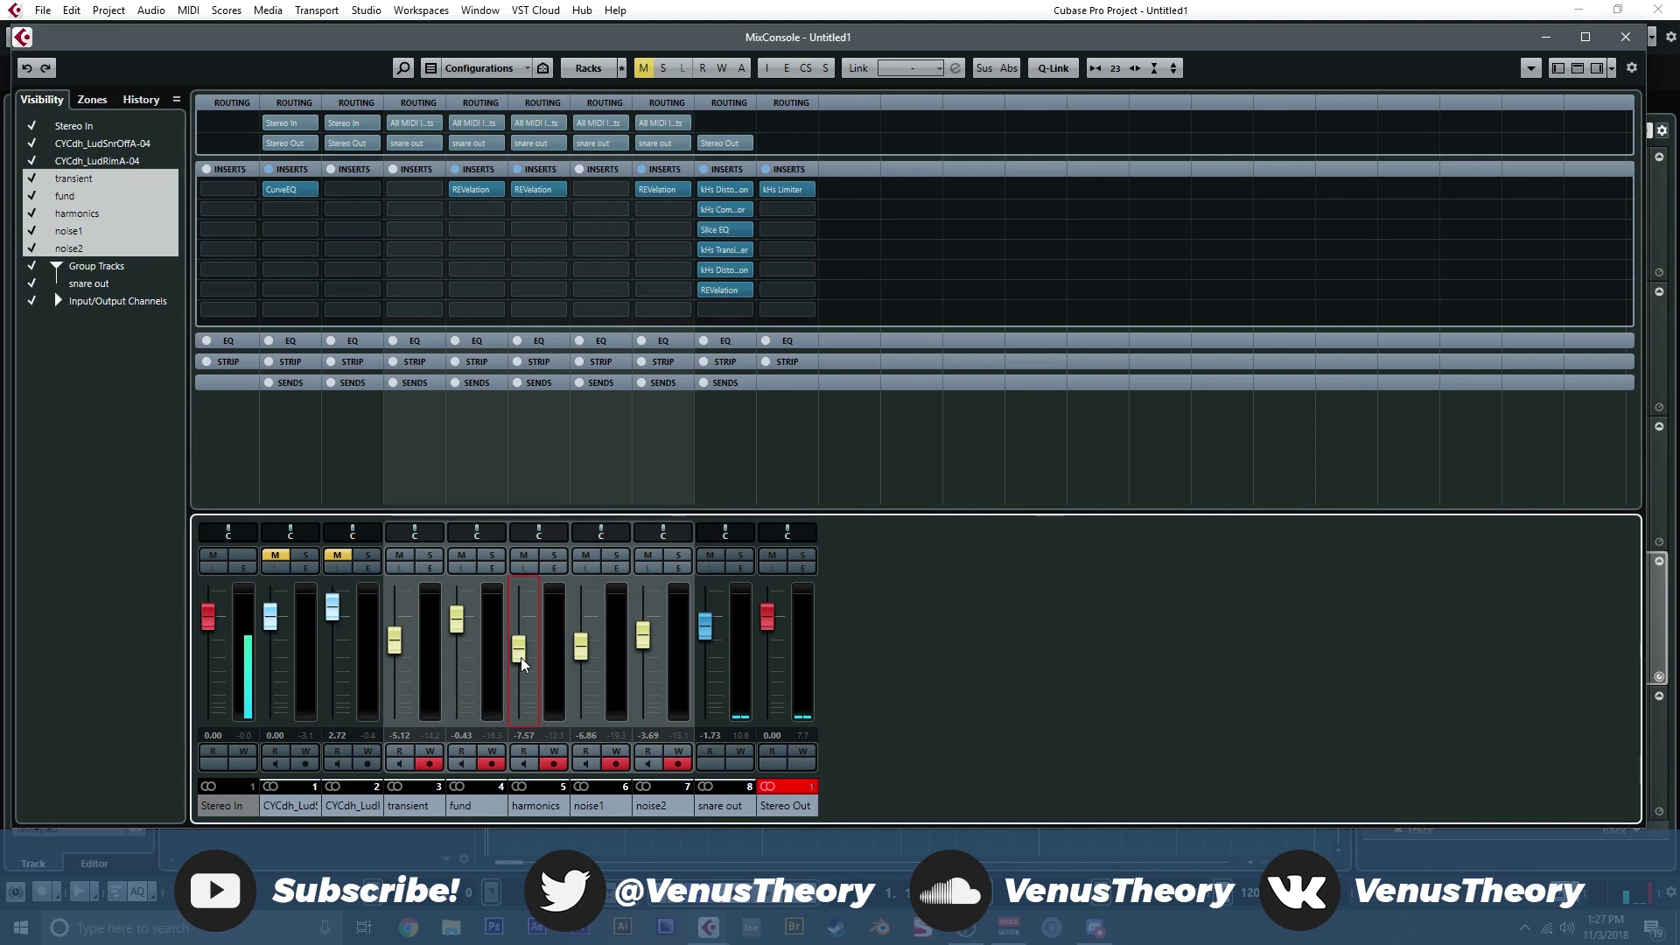
{"action": "left_click_drag", "start_coordinate": [523, 663], "coordinate": [529, 703]}
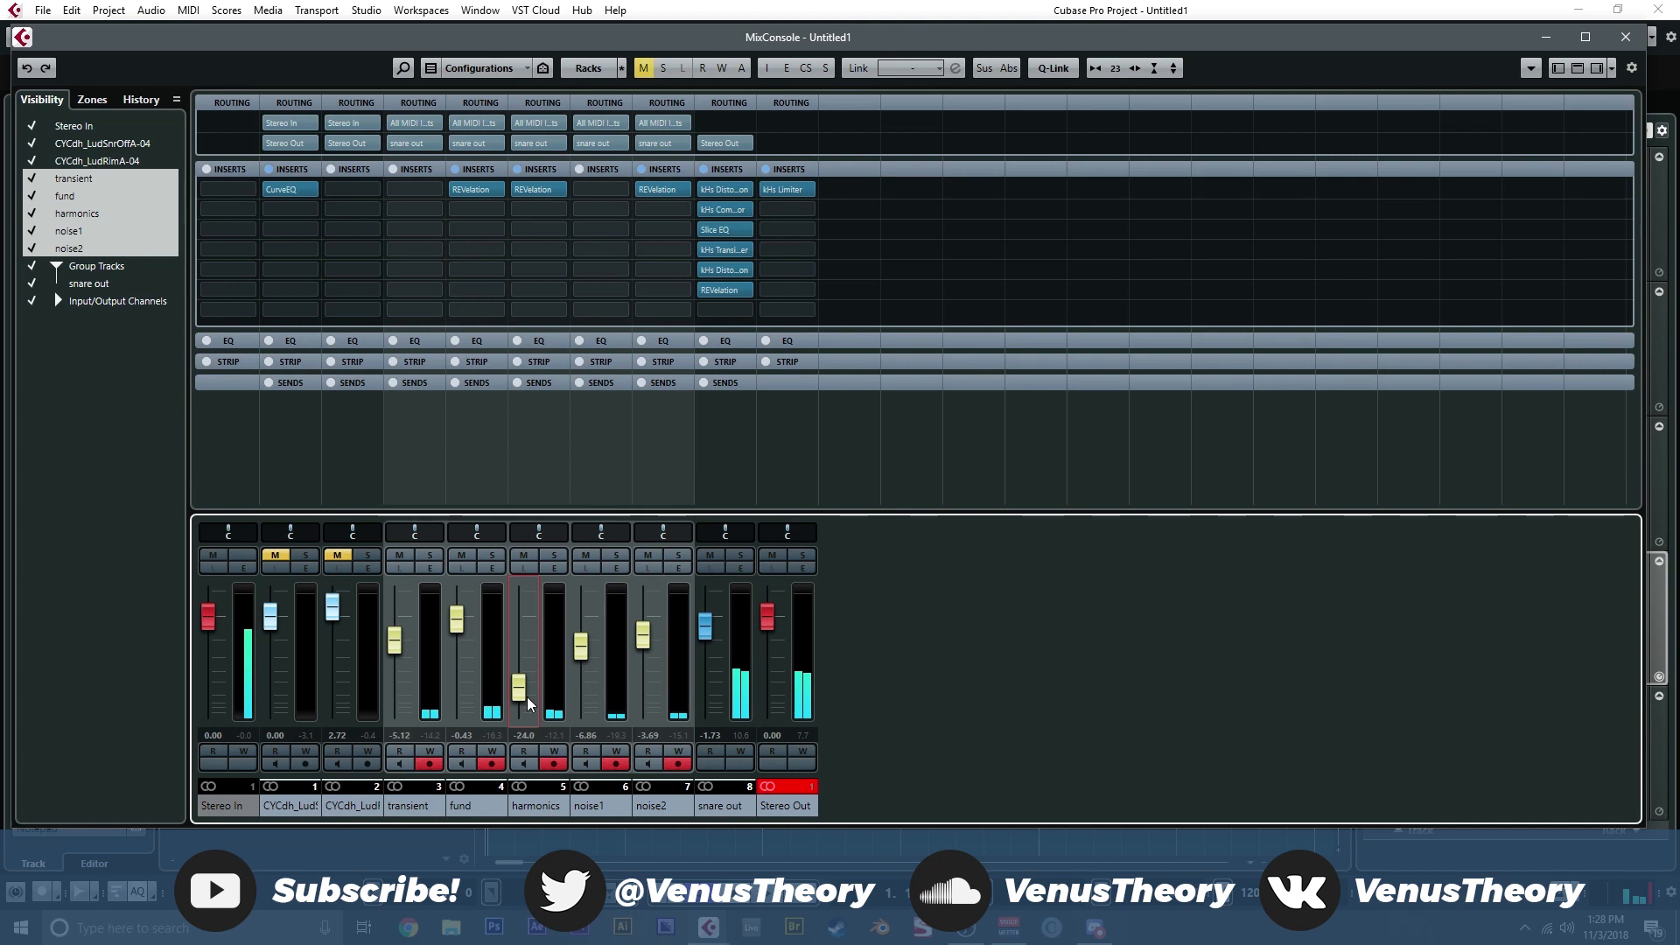
{"action": "left_click_drag", "start_coordinate": [528, 703], "coordinate": [525, 696]}
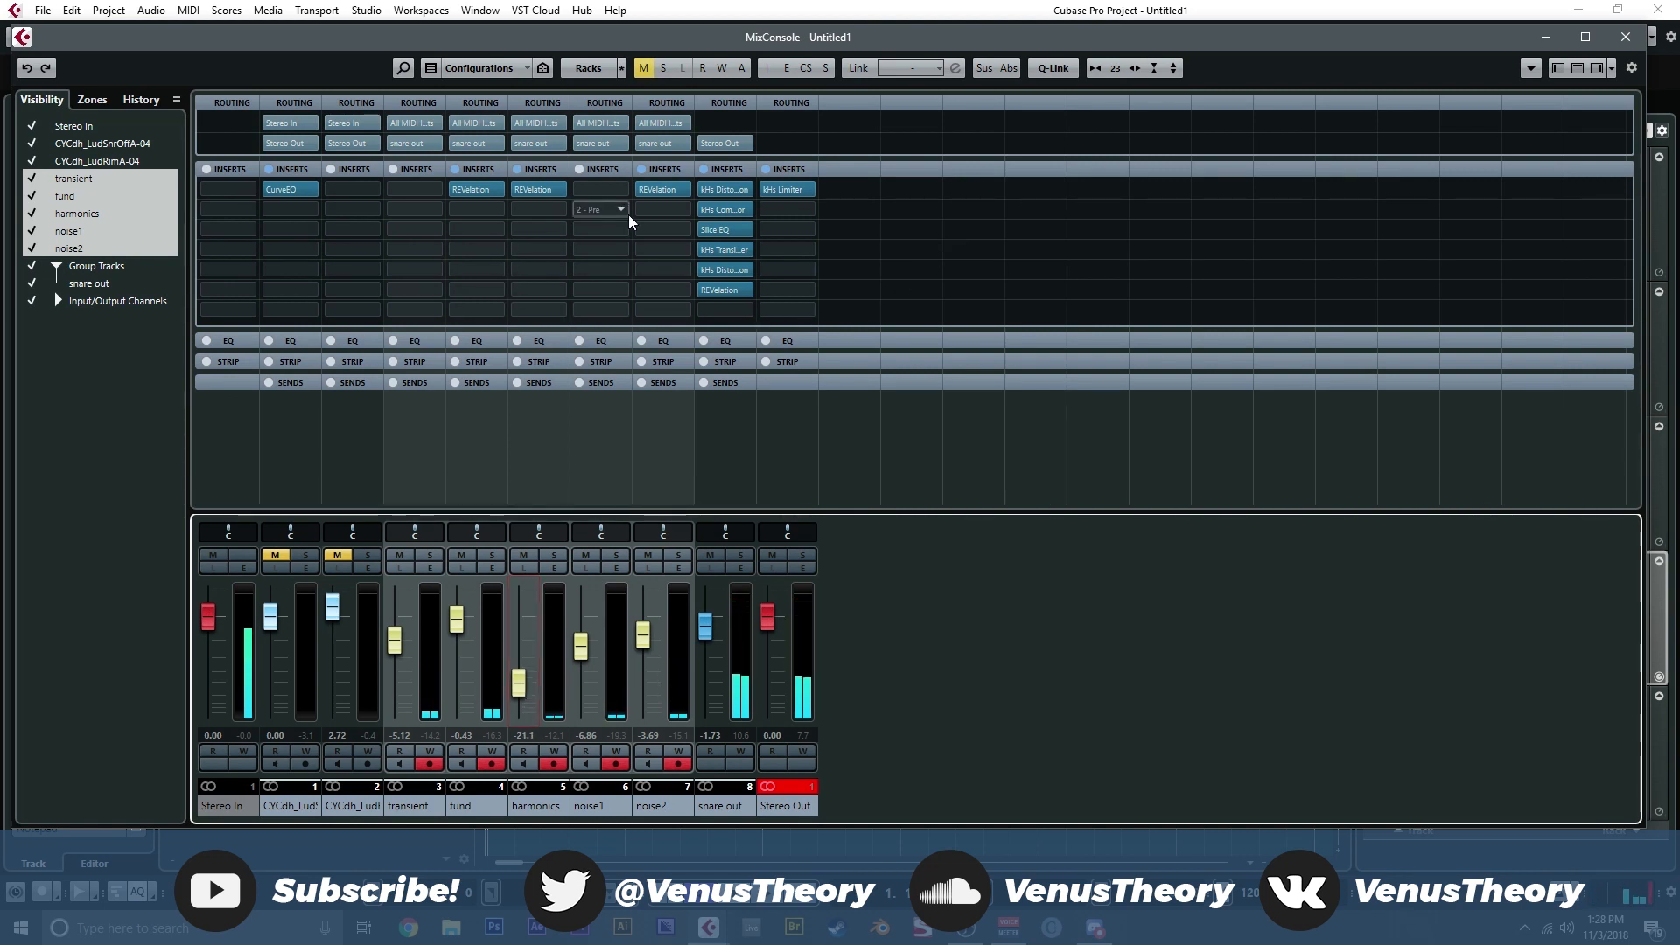
Step: Copy kHs Distortion from snare out to the second insert of transient, fund and noise1, and lower the fund fader to about -3.91 dB
{"action": "left_click_drag", "start_coordinate": [726, 189], "coordinate": [595, 216]}
{"action": "key", "text": "space"}
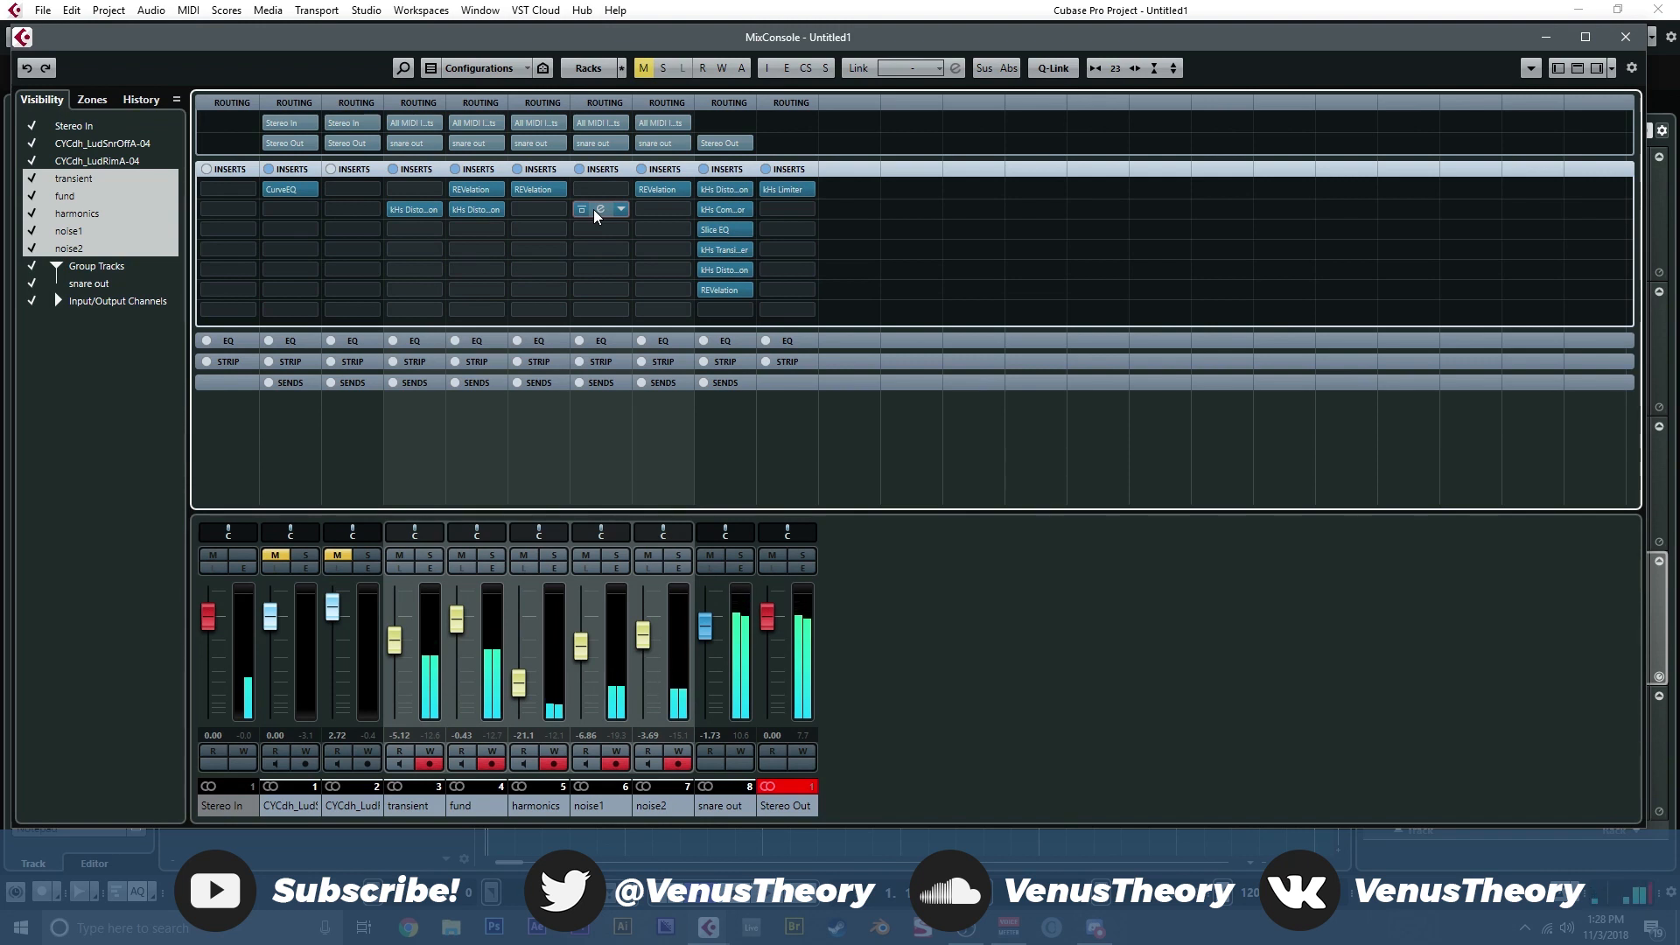
{"action": "left_click_drag", "start_coordinate": [469, 620], "coordinate": [470, 633]}
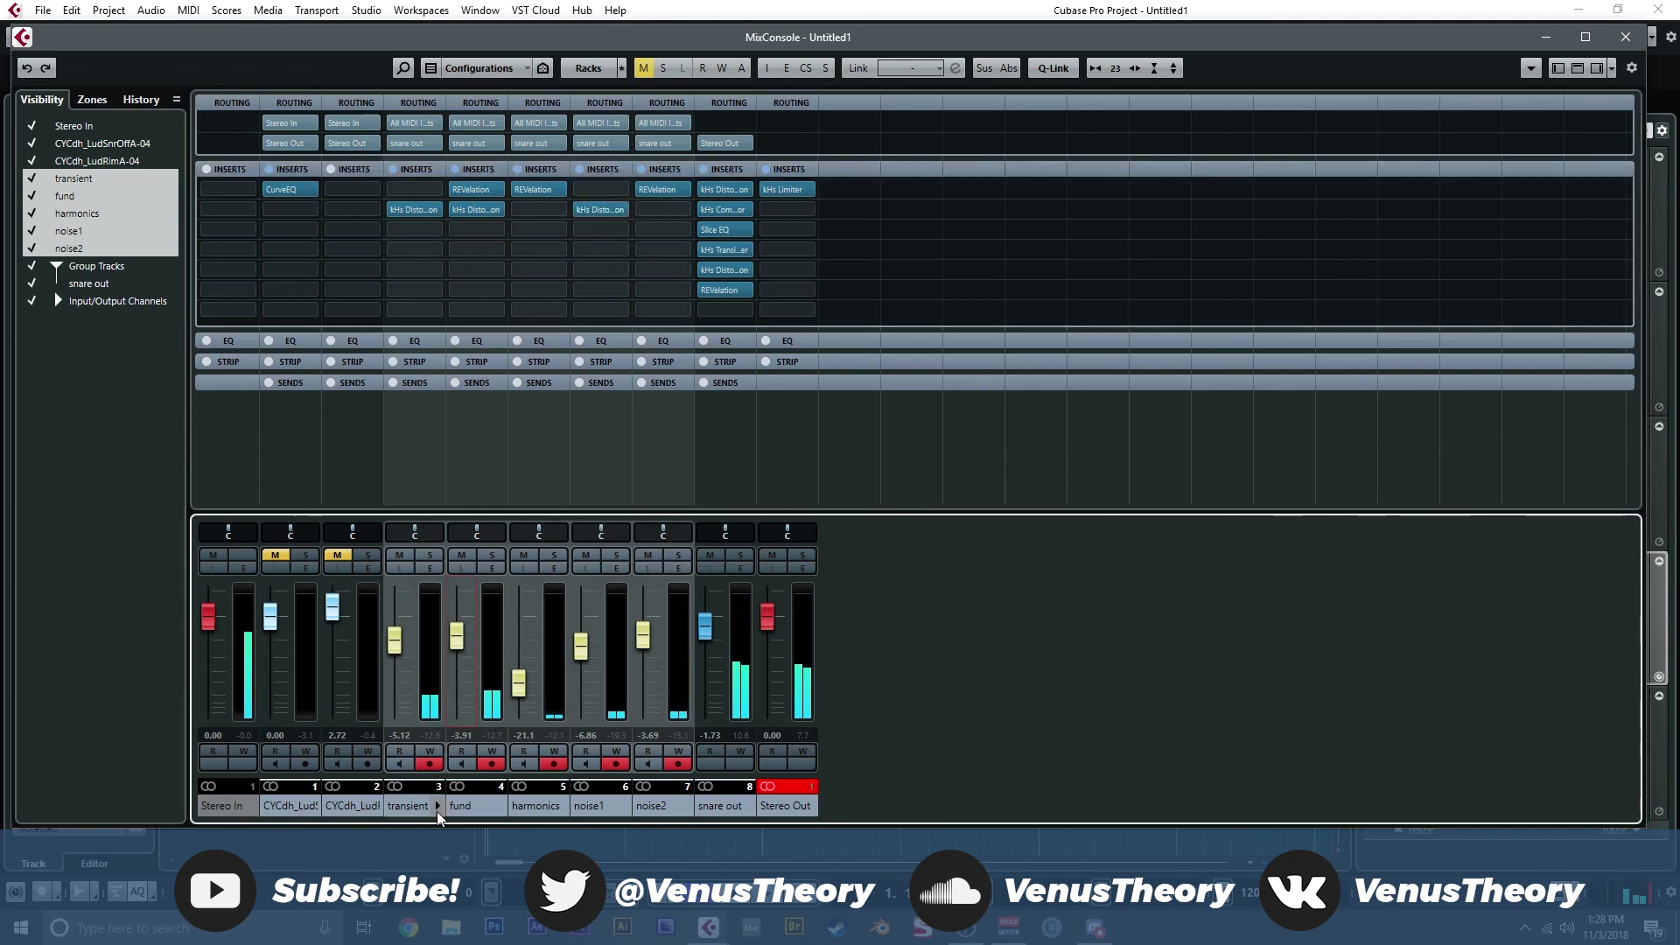
{"action": "left_click", "coordinate": [1625, 37]}
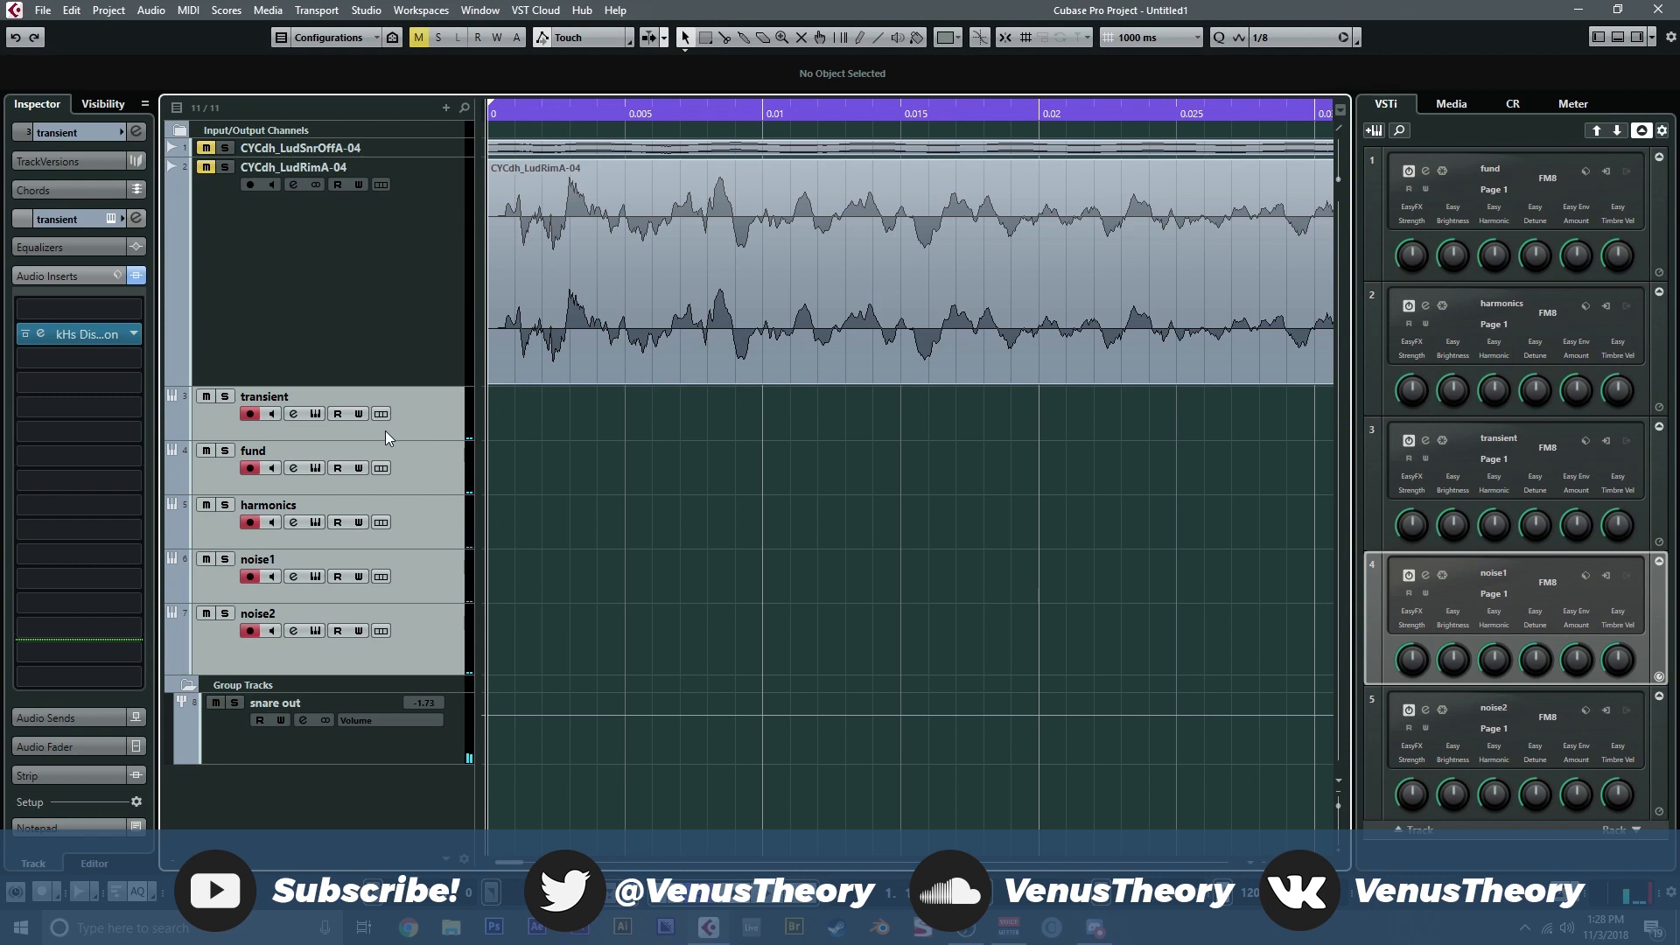
Step: Set the harmonics FM8 operator offsets A to E to 280, 581, 638, 1246 and 2330 Hz, and record-arm all five FM8 tracks
{"action": "left_click", "coordinate": [438, 423]}
{"action": "left_click", "coordinate": [305, 486]}
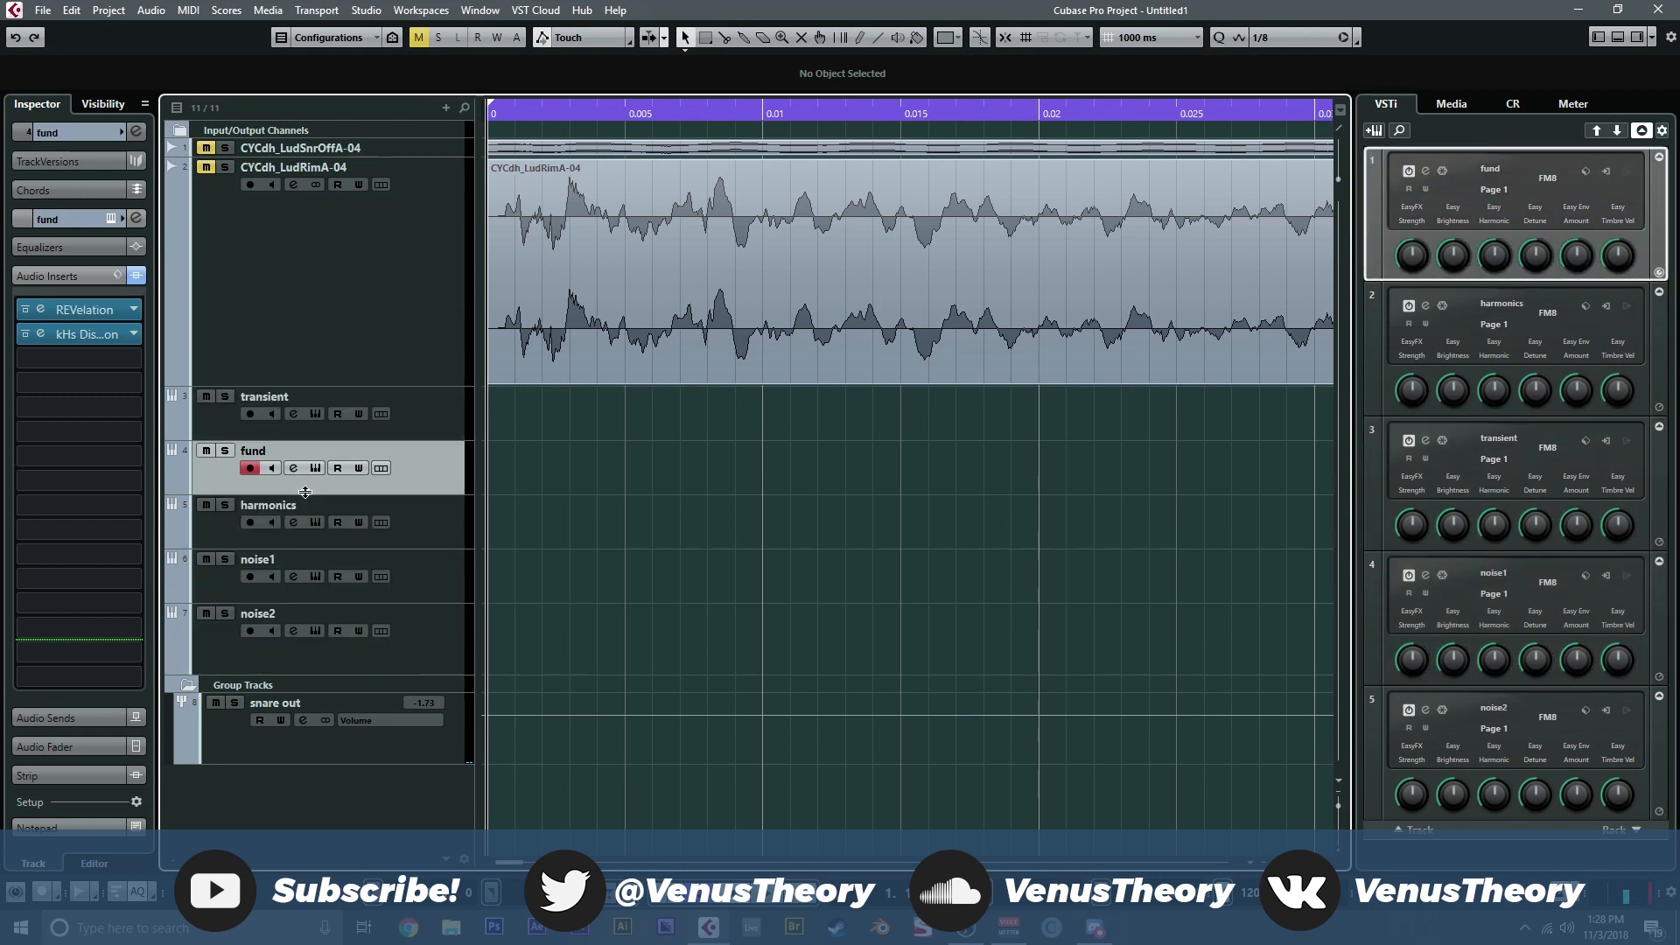
{"action": "left_click", "coordinate": [316, 467]}
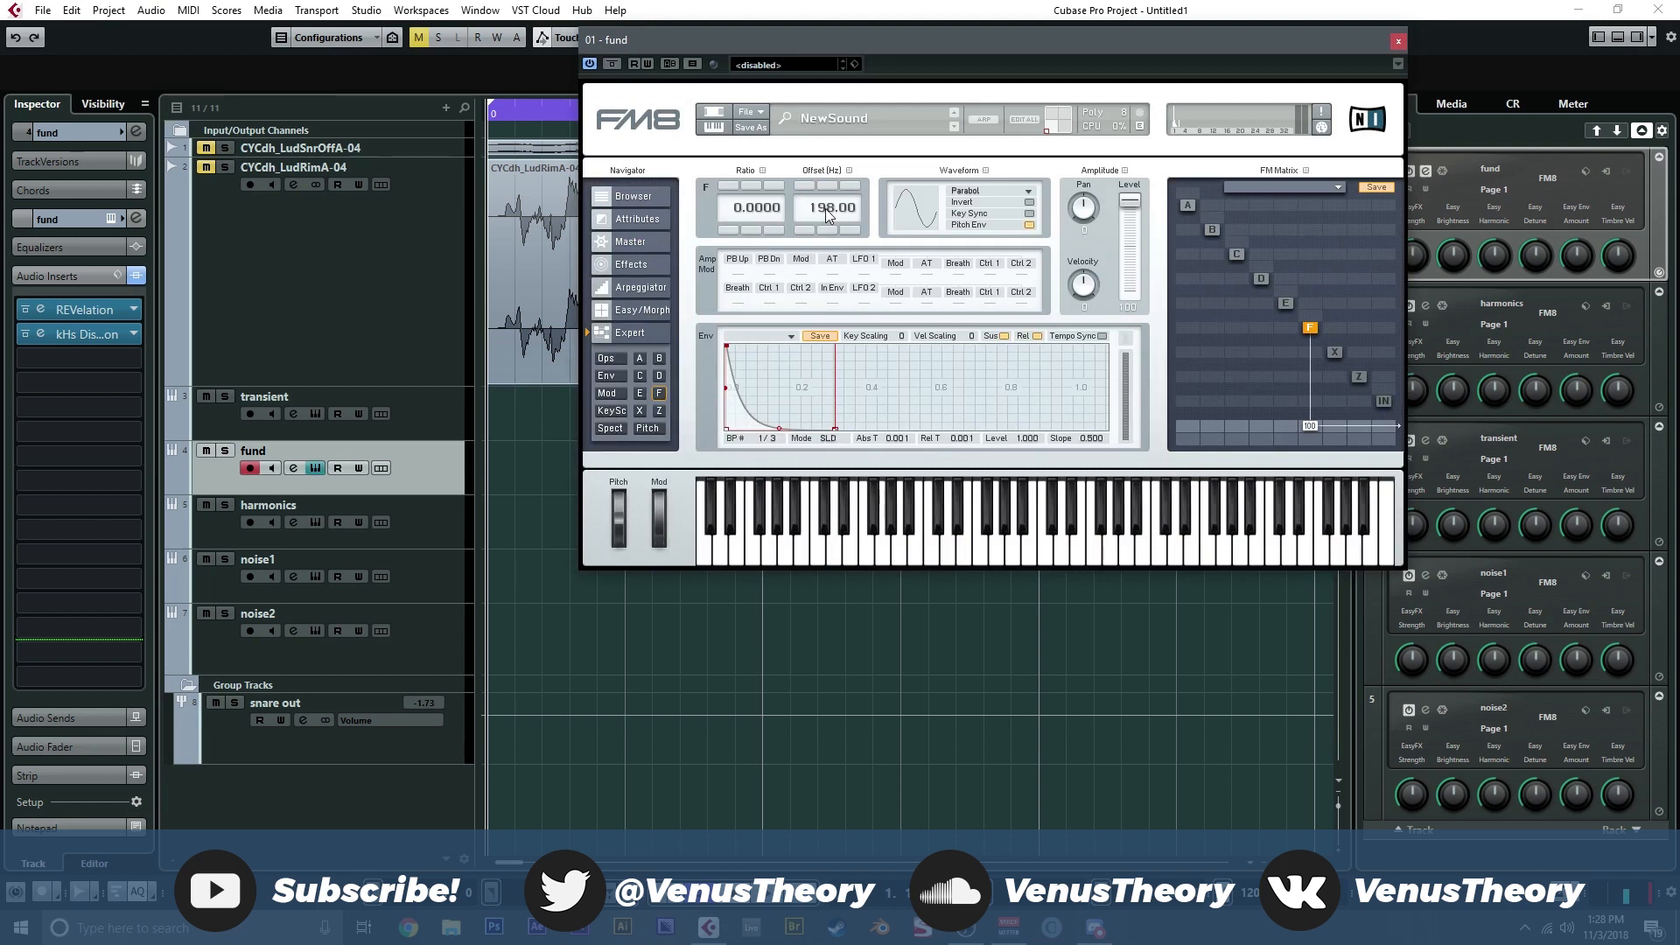
{"action": "left_click", "coordinate": [1399, 41]}
{"action": "left_click", "coordinate": [305, 541]}
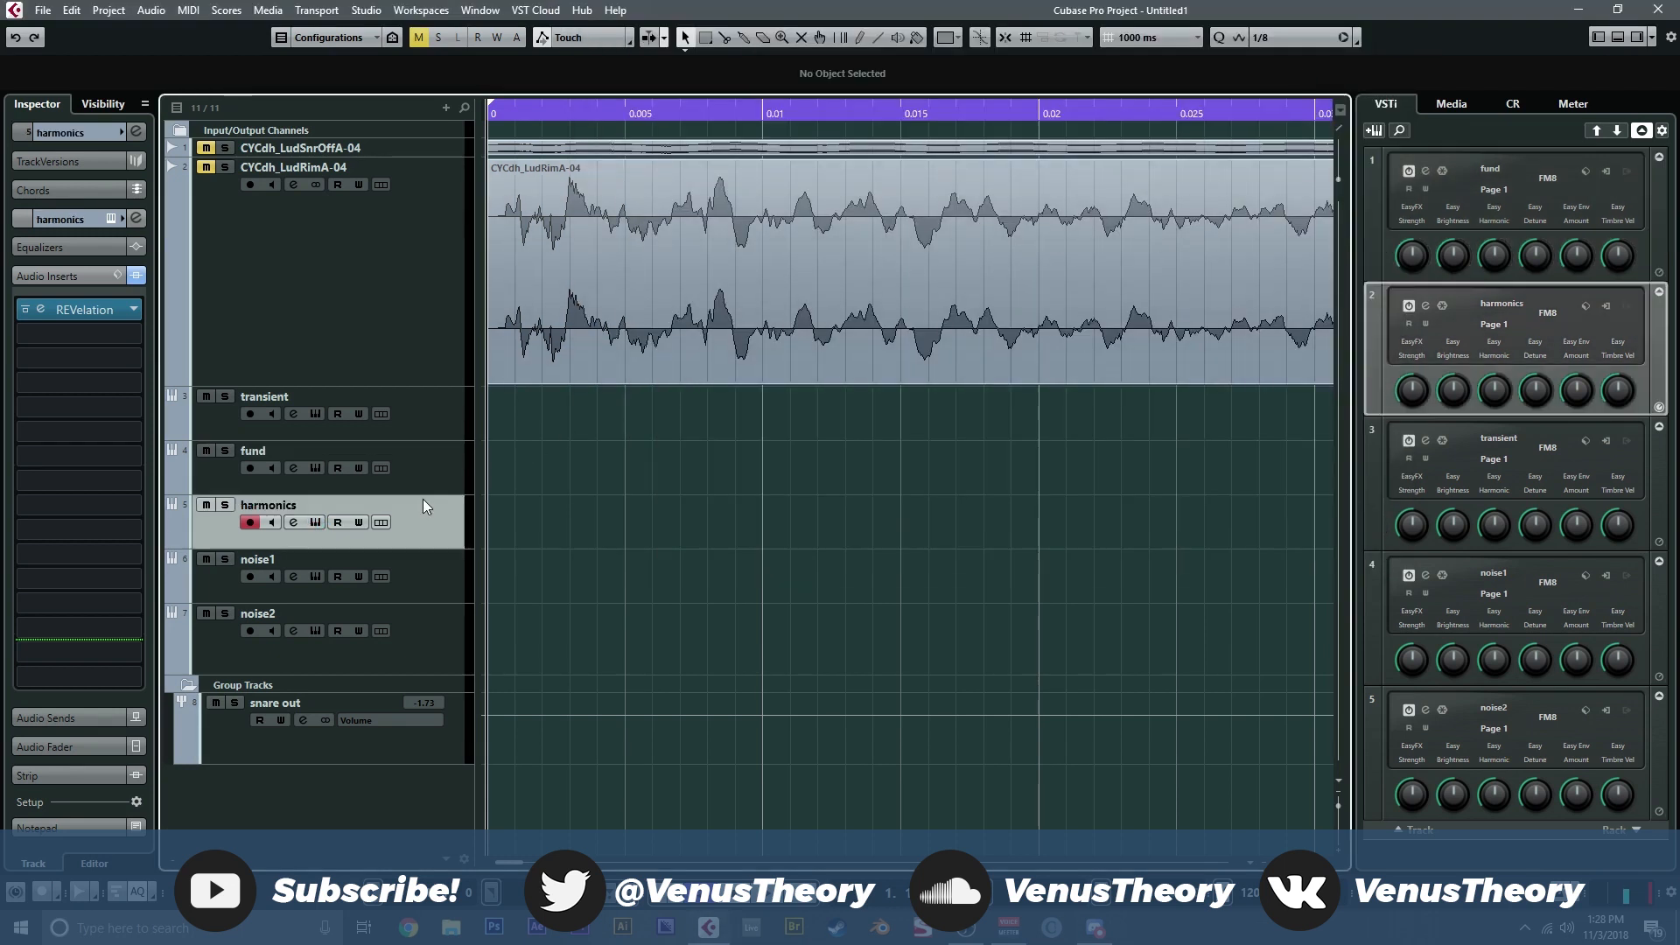
{"action": "left_click", "coordinate": [316, 522]}
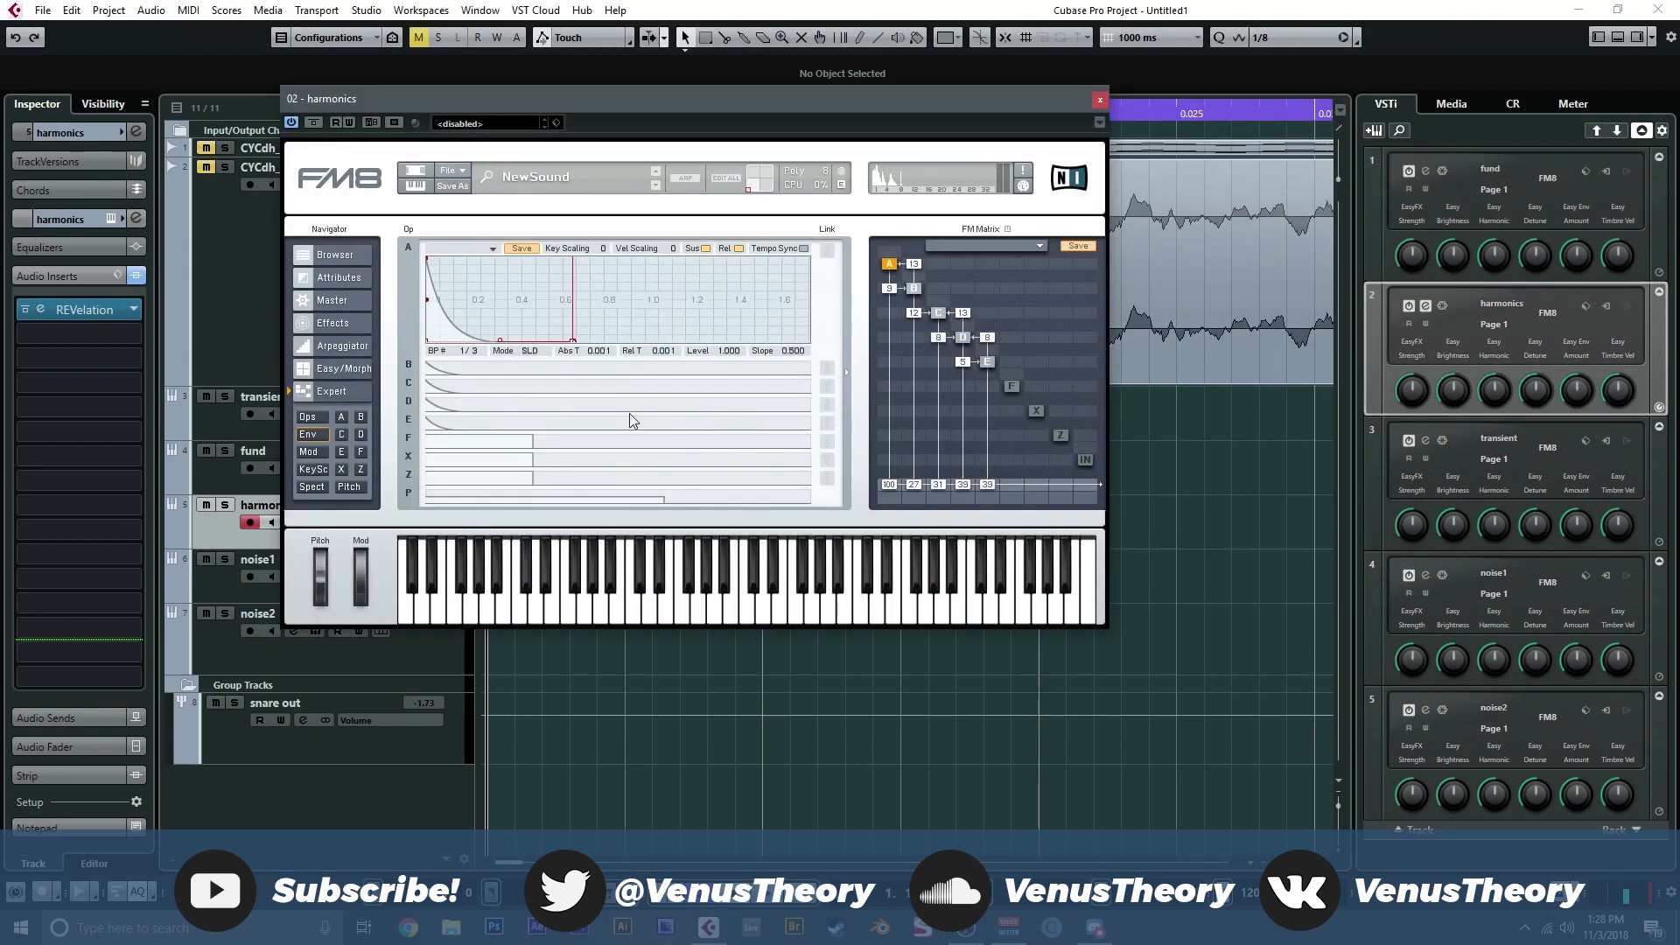
{"action": "left_click", "coordinate": [308, 417]}
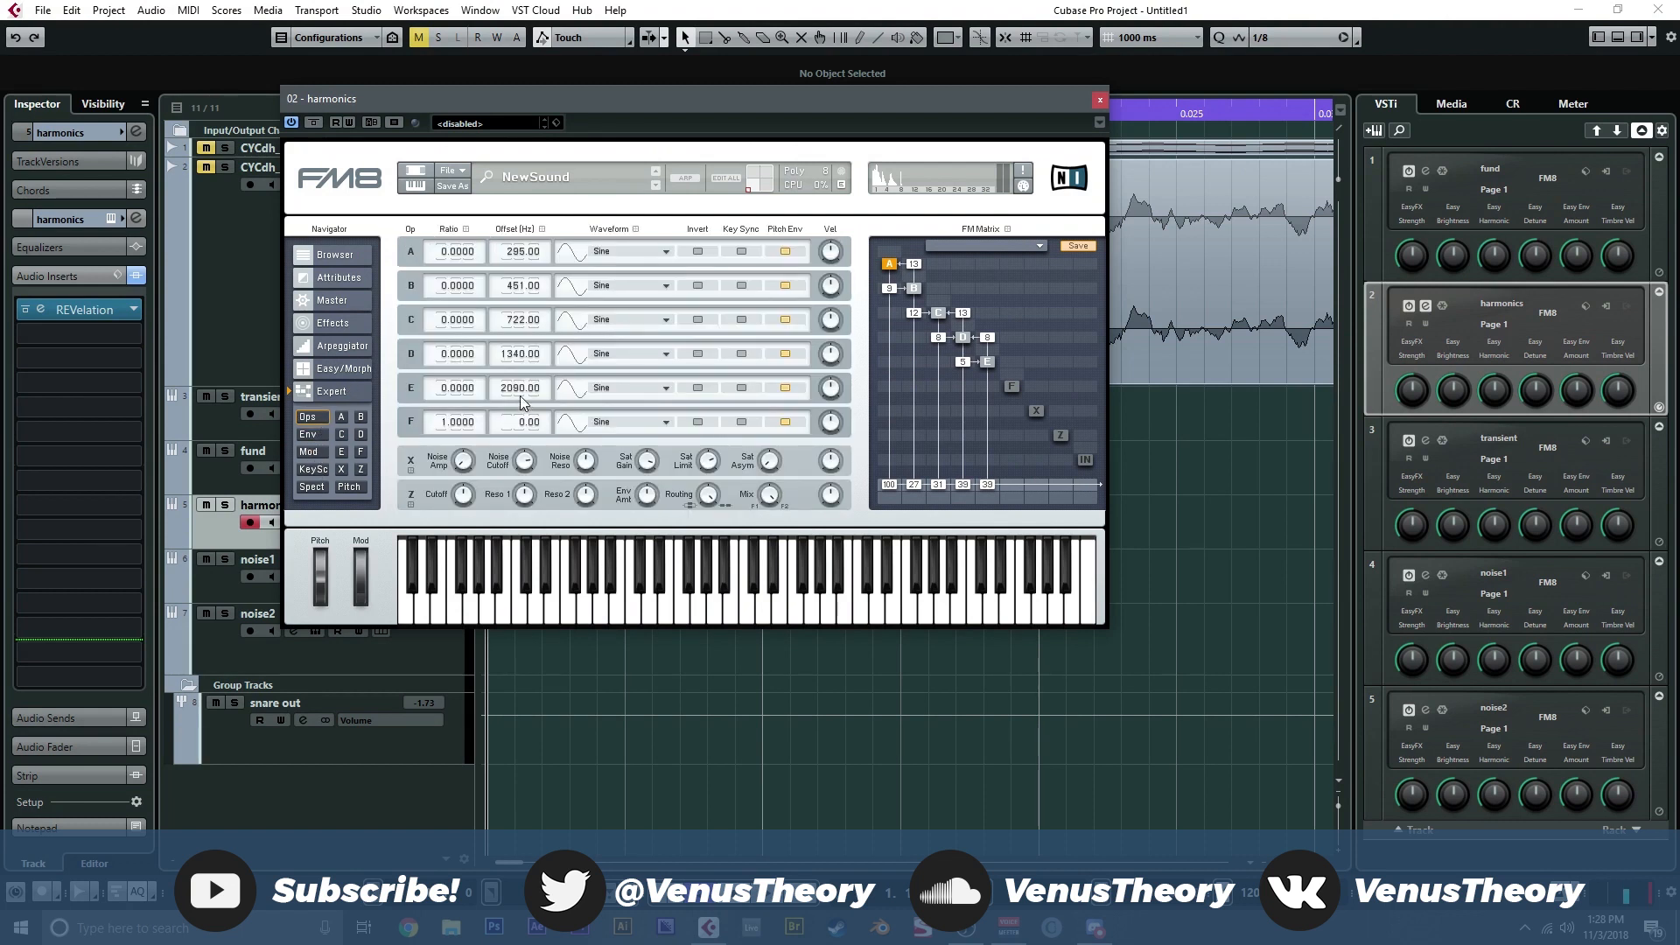
{"action": "left_click_drag", "start_coordinate": [512, 395], "coordinate": [517, 287]}
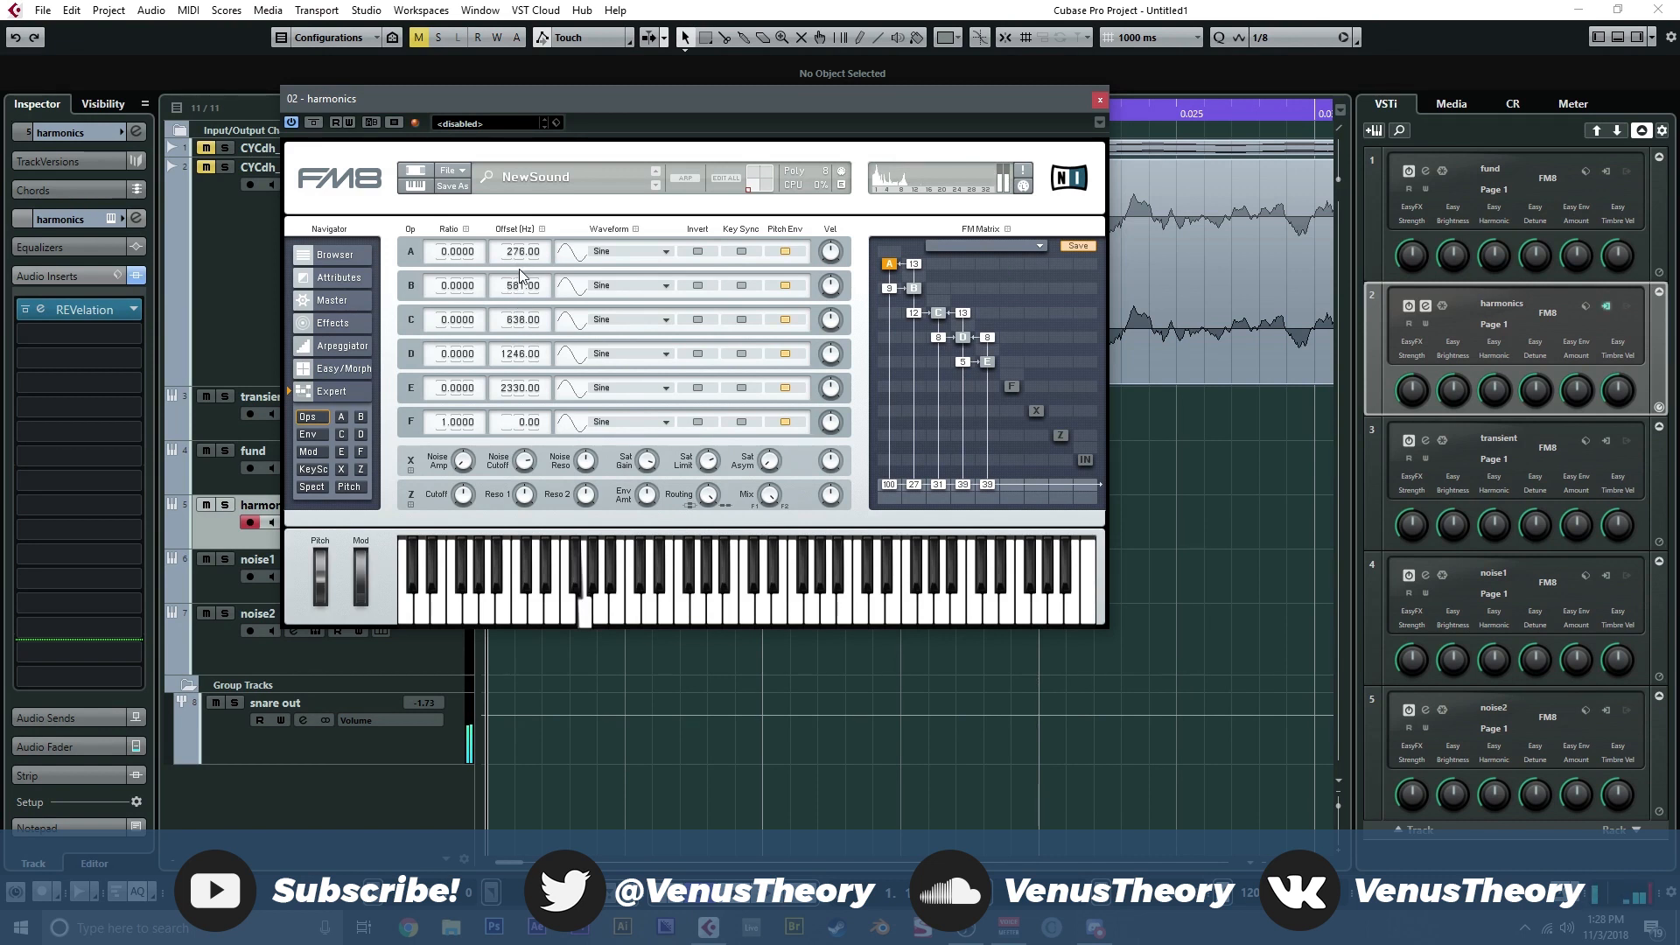
{"action": "left_click", "coordinate": [1100, 99]}
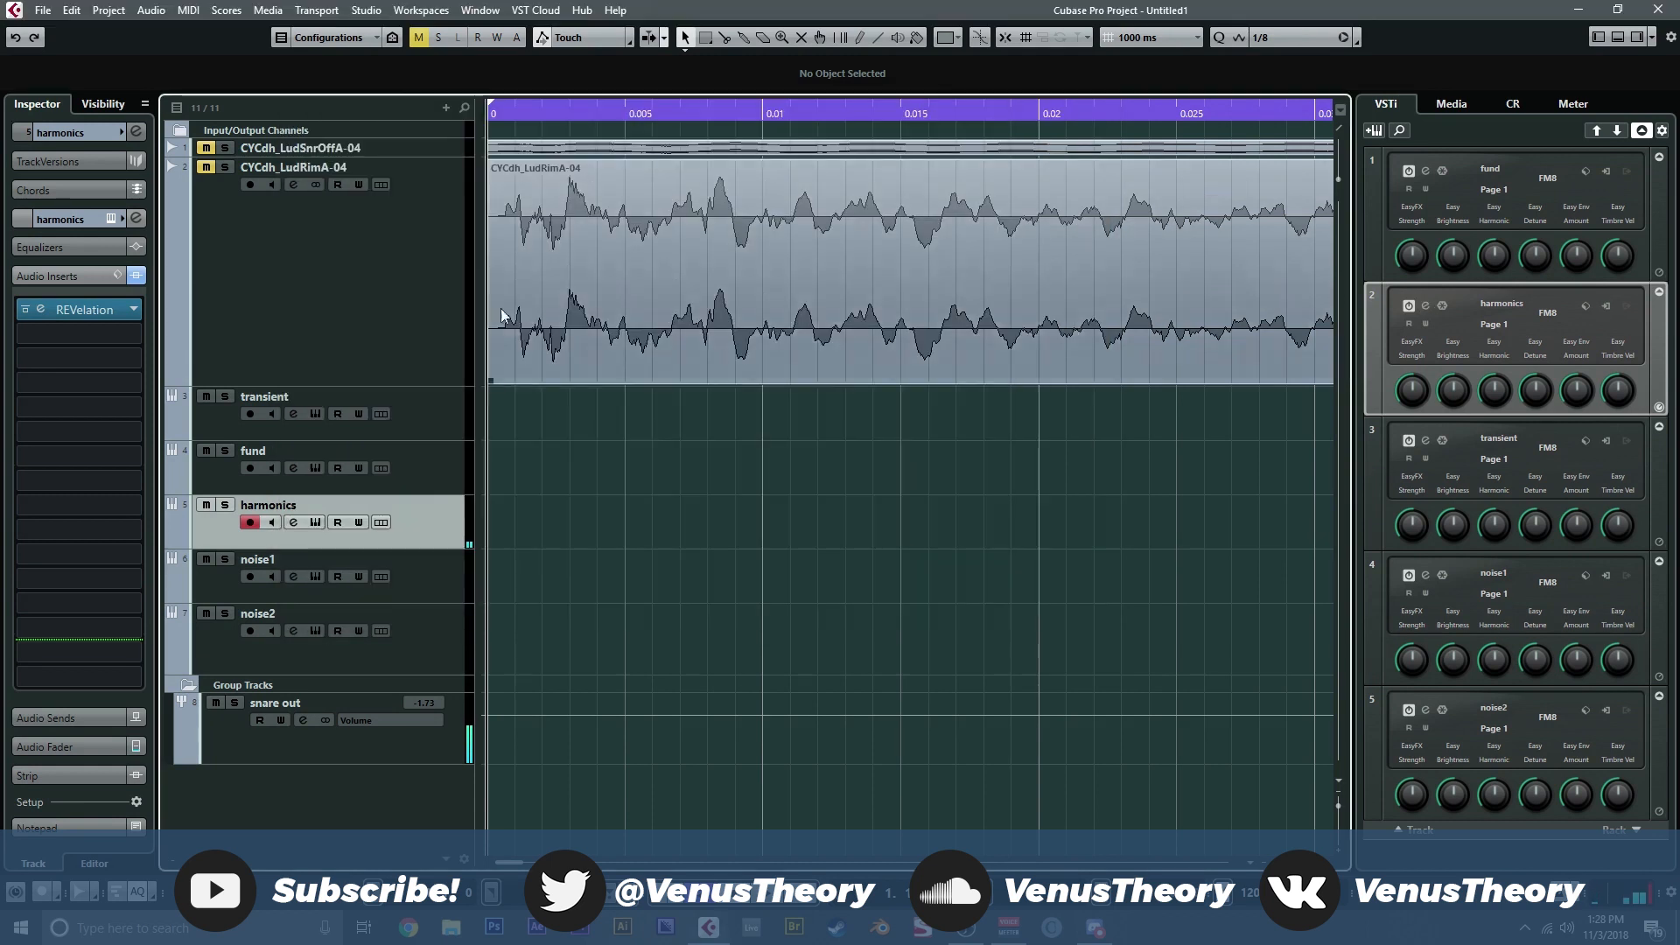
{"action": "left_click_drag", "start_coordinate": [251, 414], "coordinate": [252, 633]}
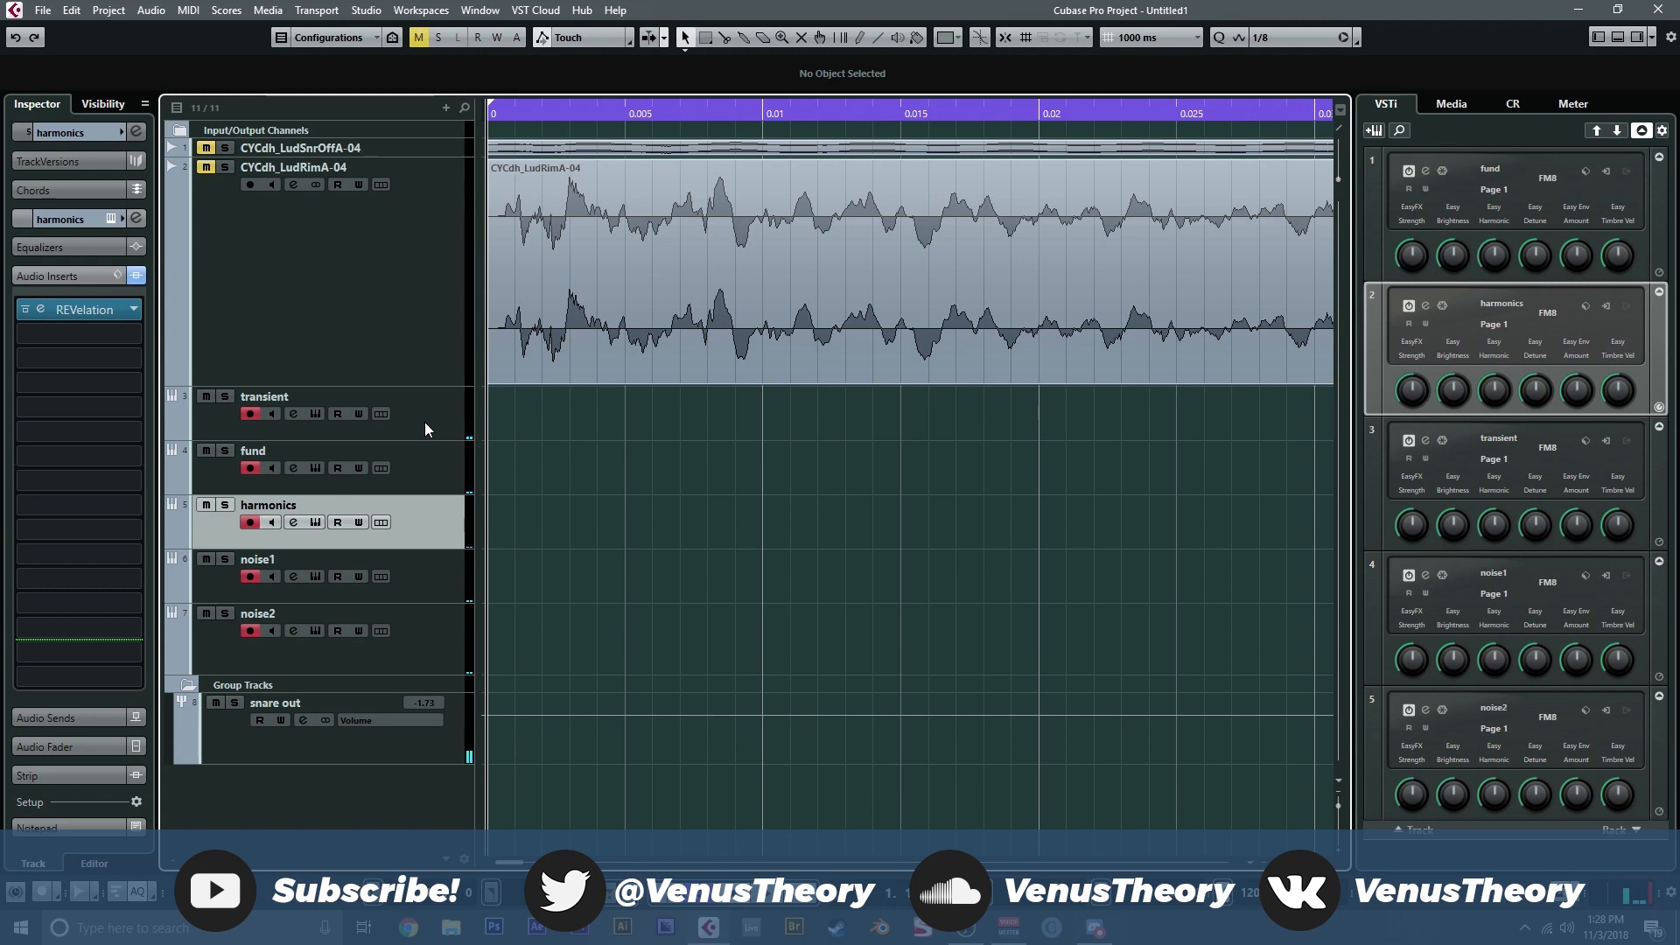
Step: Raise the starting point of the fund FM8's pitch envelope to the maximum and adjust its pitch envelope amplitude
{"action": "left_click", "coordinate": [314, 473]}
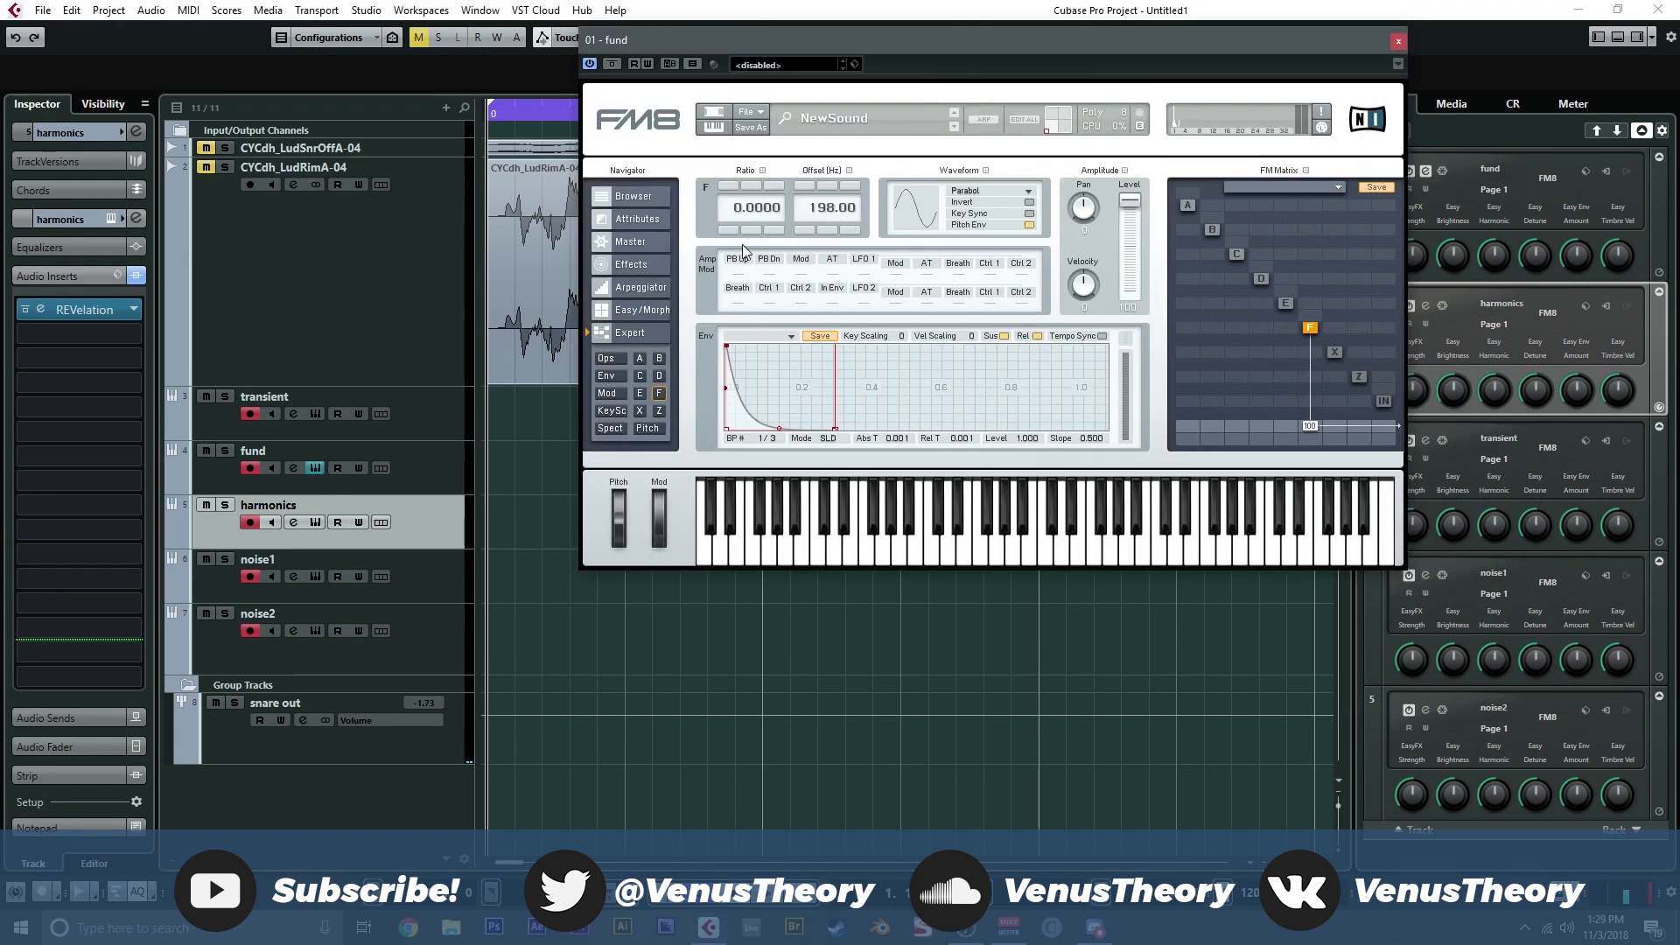
{"action": "left_click_drag", "start_coordinate": [794, 76], "coordinate": [555, 112]}
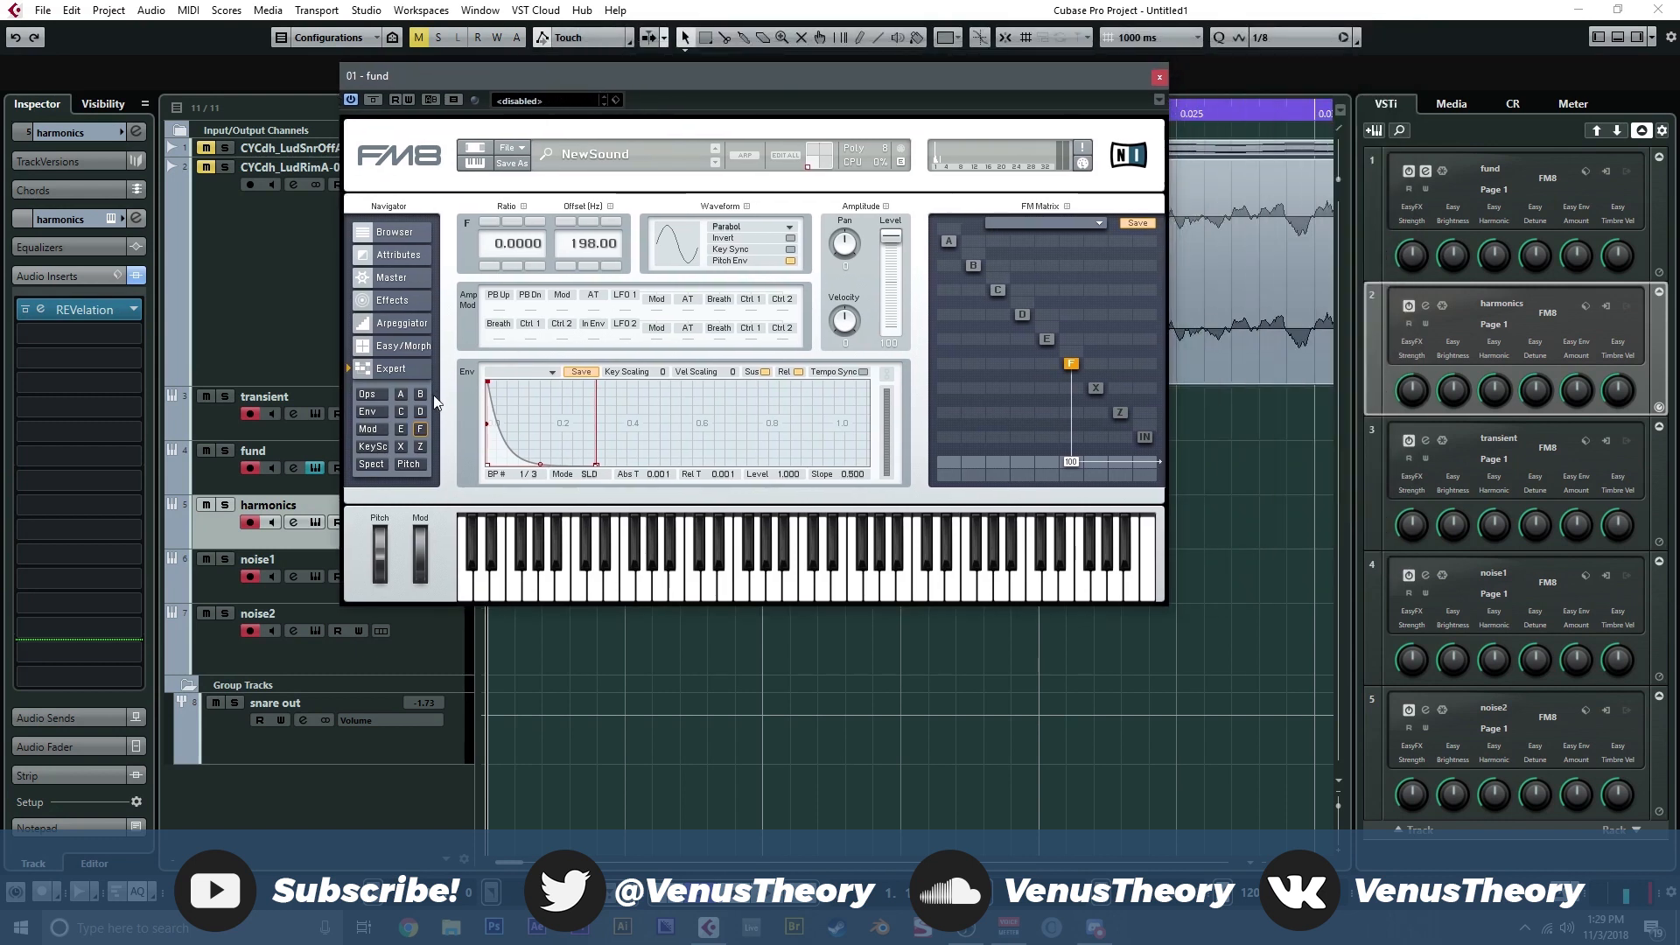
{"action": "left_click", "coordinate": [422, 464]}
{"action": "mouse_move", "coordinate": [491, 428]}
{"action": "left_mouse_down"}
{"action": "mouse_move", "coordinate": [538, 422]}
{"action": "mouse_move", "coordinate": [497, 426]}
{"action": "mouse_move", "coordinate": [486, 355]}
{"action": "left_mouse_up"}
{"action": "left_click_drag", "start_coordinate": [861, 246], "coordinate": [861, 222]}
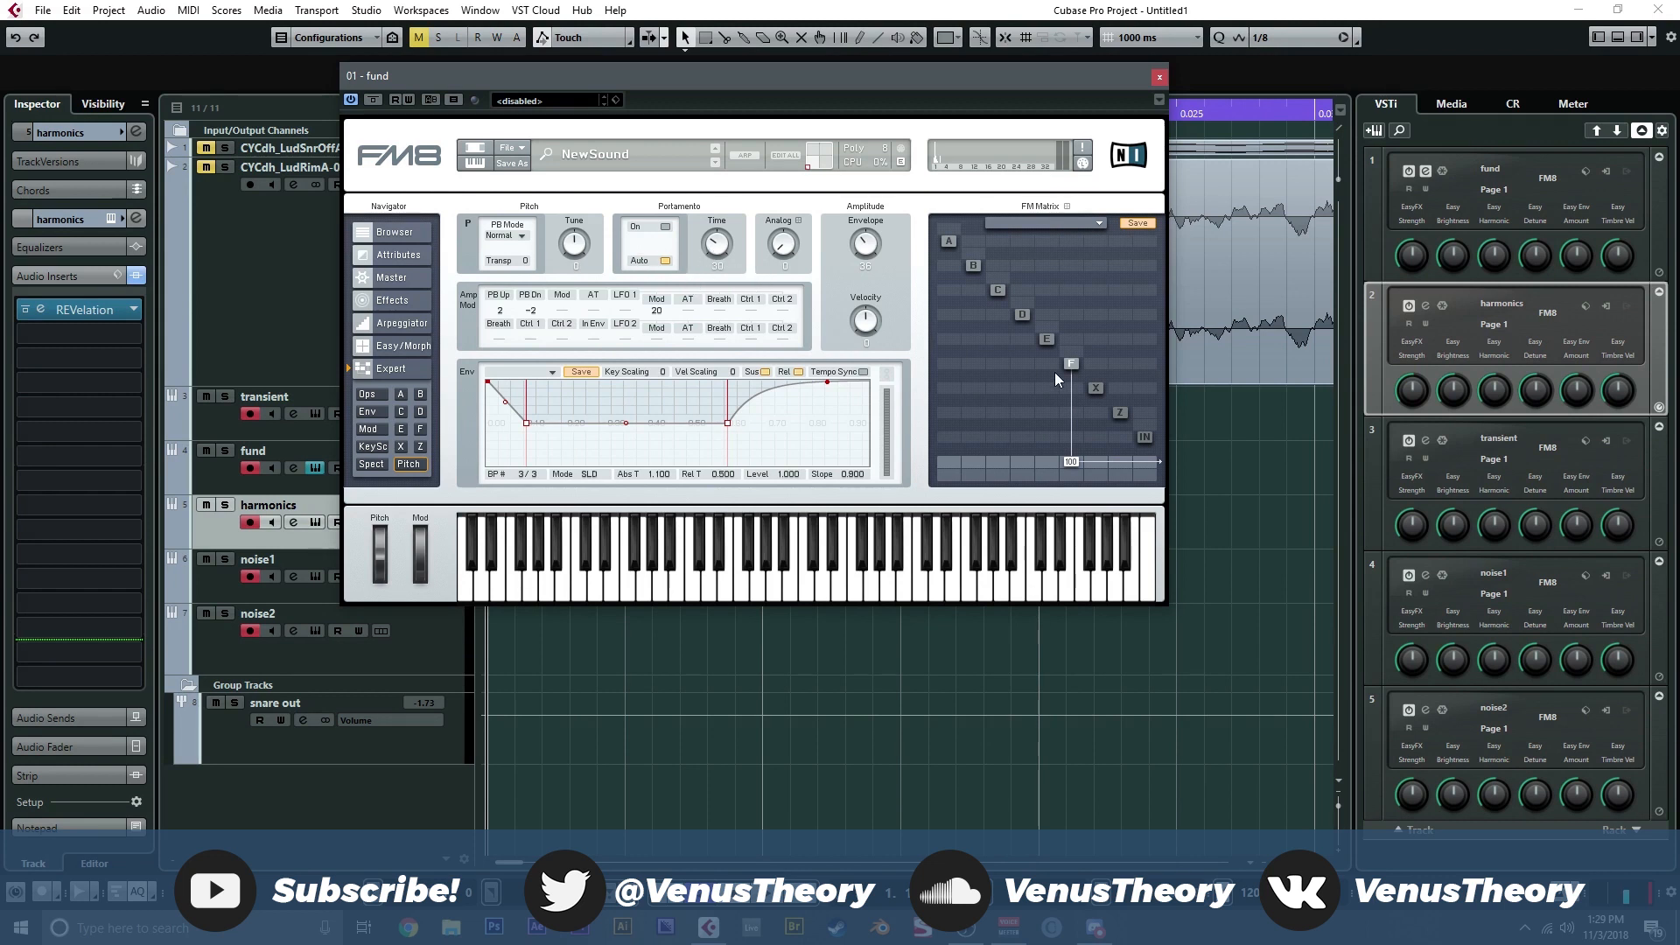
Step: Set operator F's ratio in the fund FM8 to 0.0640 and fine-tune the pitch envelope amplitude
{"action": "left_click", "coordinate": [367, 395]}
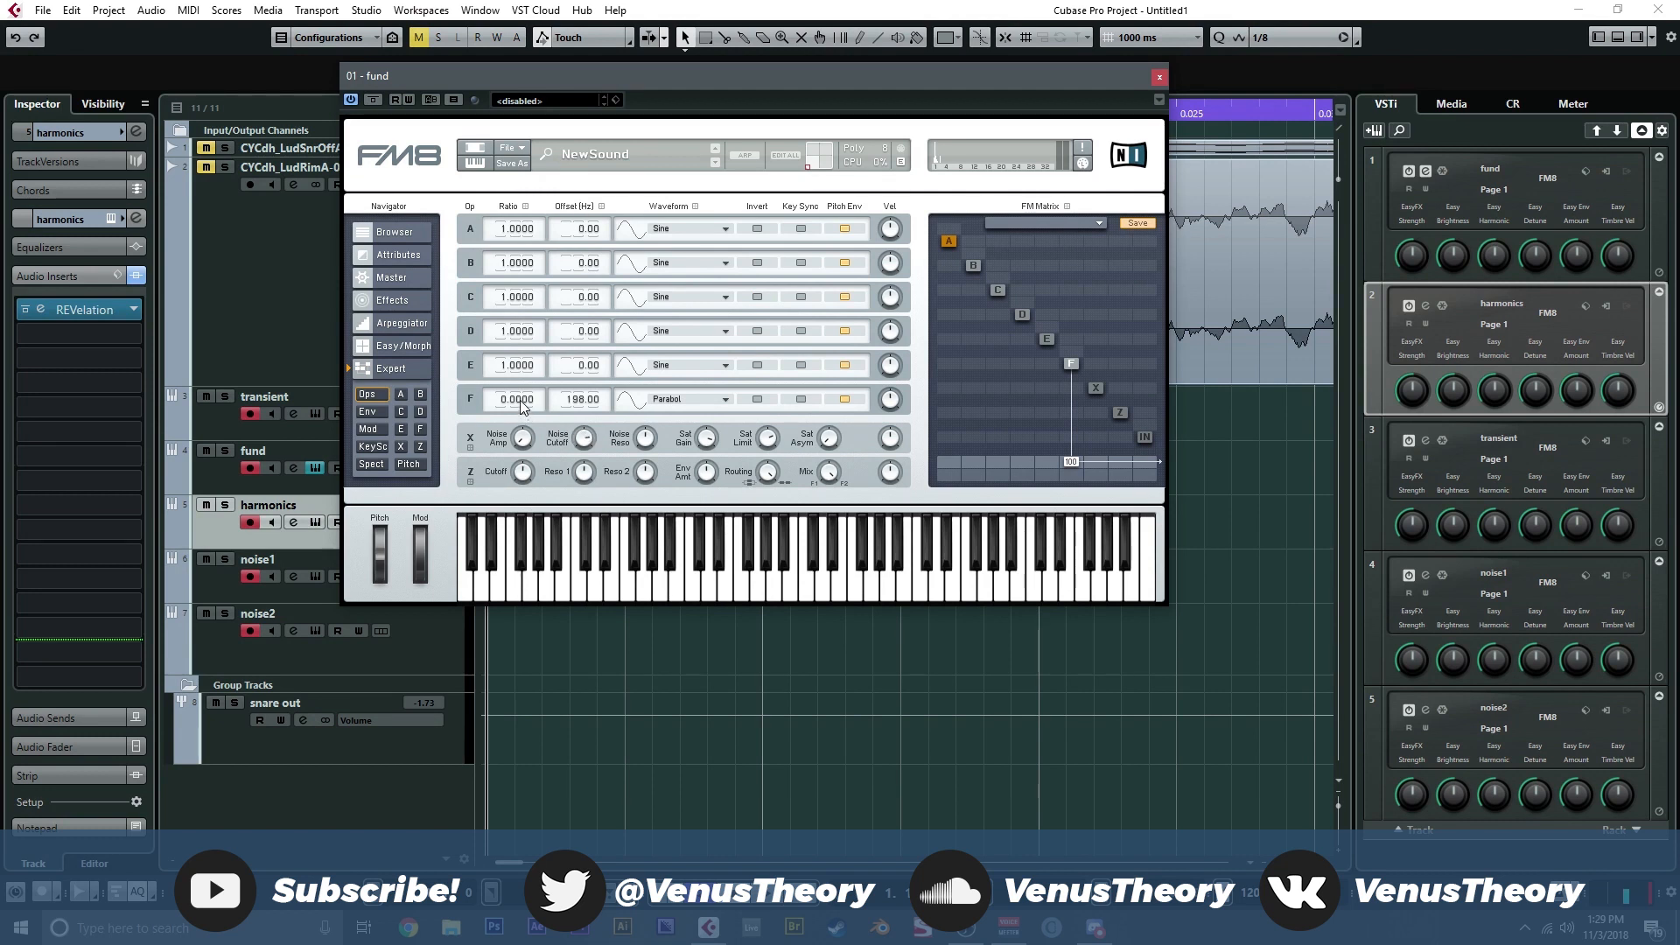
{"action": "left_click_drag", "start_coordinate": [521, 405], "coordinate": [553, 327]}
{"action": "left_click_drag", "start_coordinate": [518, 400], "coordinate": [524, 440]}
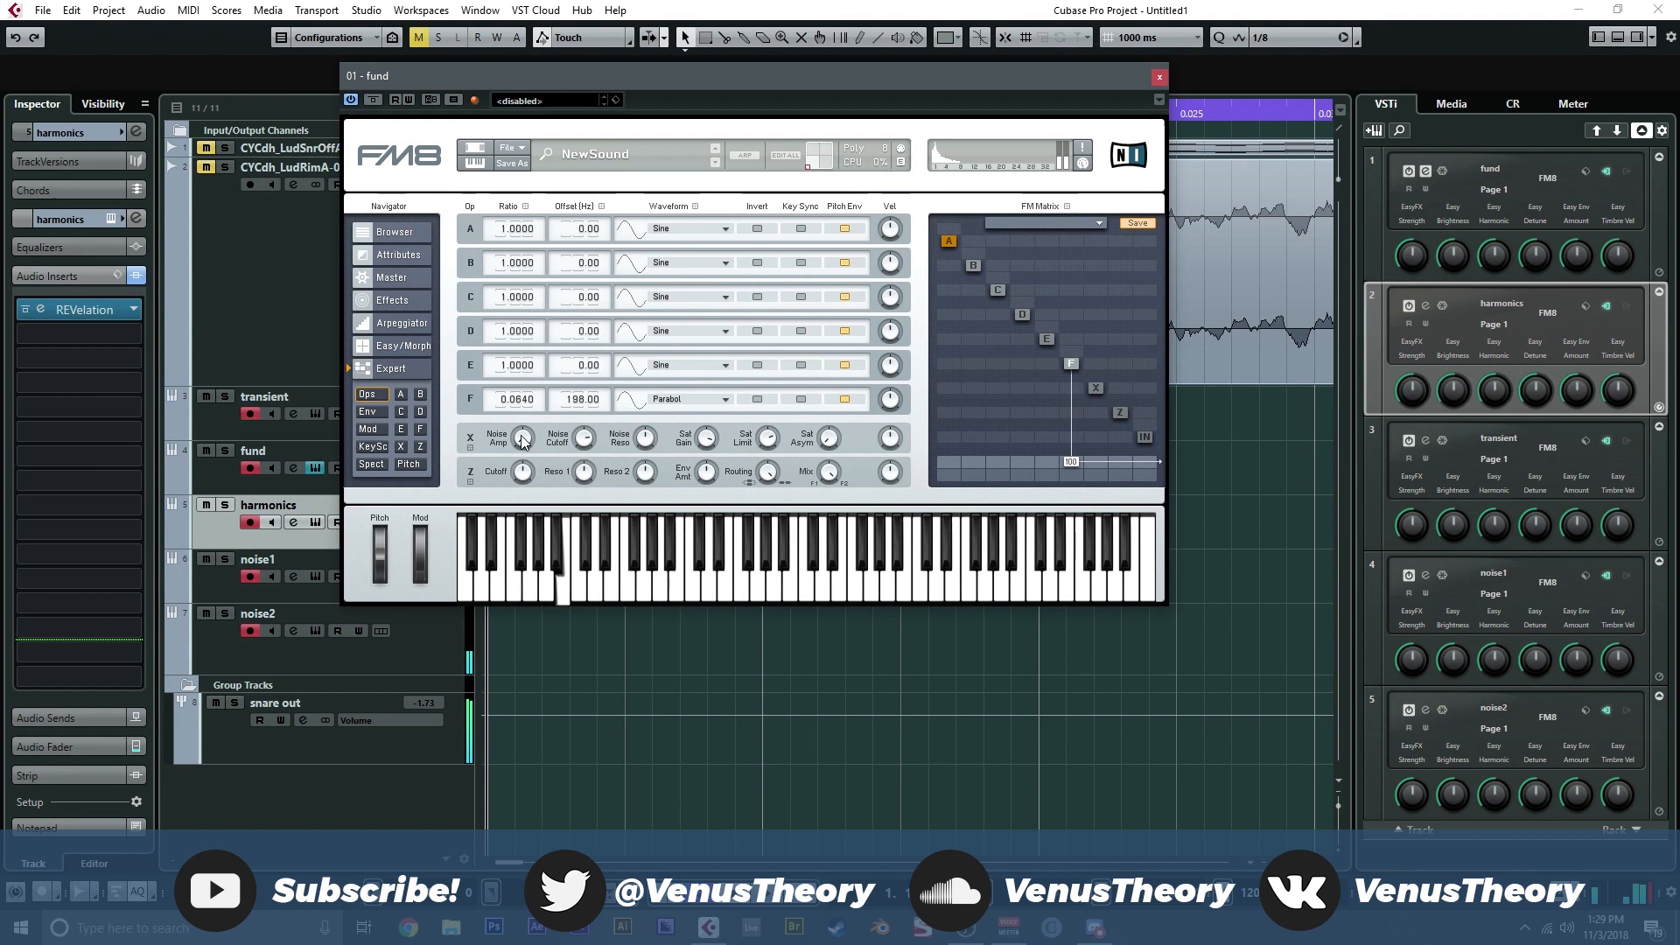
{"action": "left_click", "coordinate": [409, 464]}
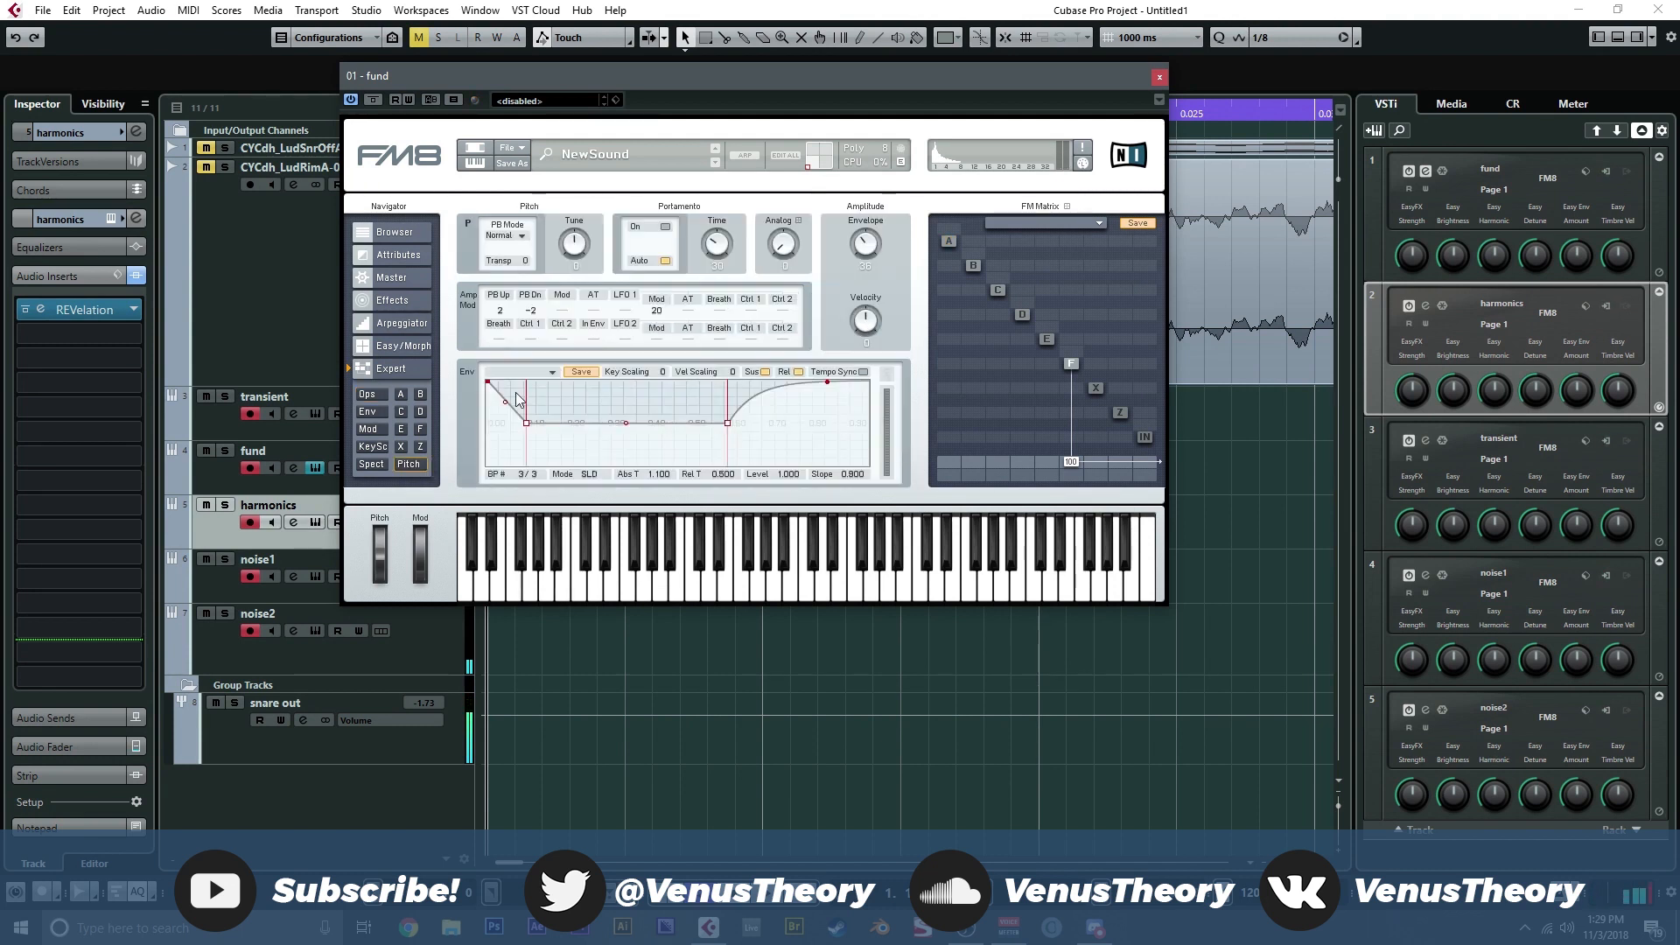
{"action": "mouse_move", "coordinate": [870, 254]}
{"action": "left_mouse_down"}
{"action": "mouse_move", "coordinate": [872, 174]}
{"action": "mouse_move", "coordinate": [863, 254]}
{"action": "left_mouse_up"}
{"action": "left_click", "coordinate": [1159, 77]}
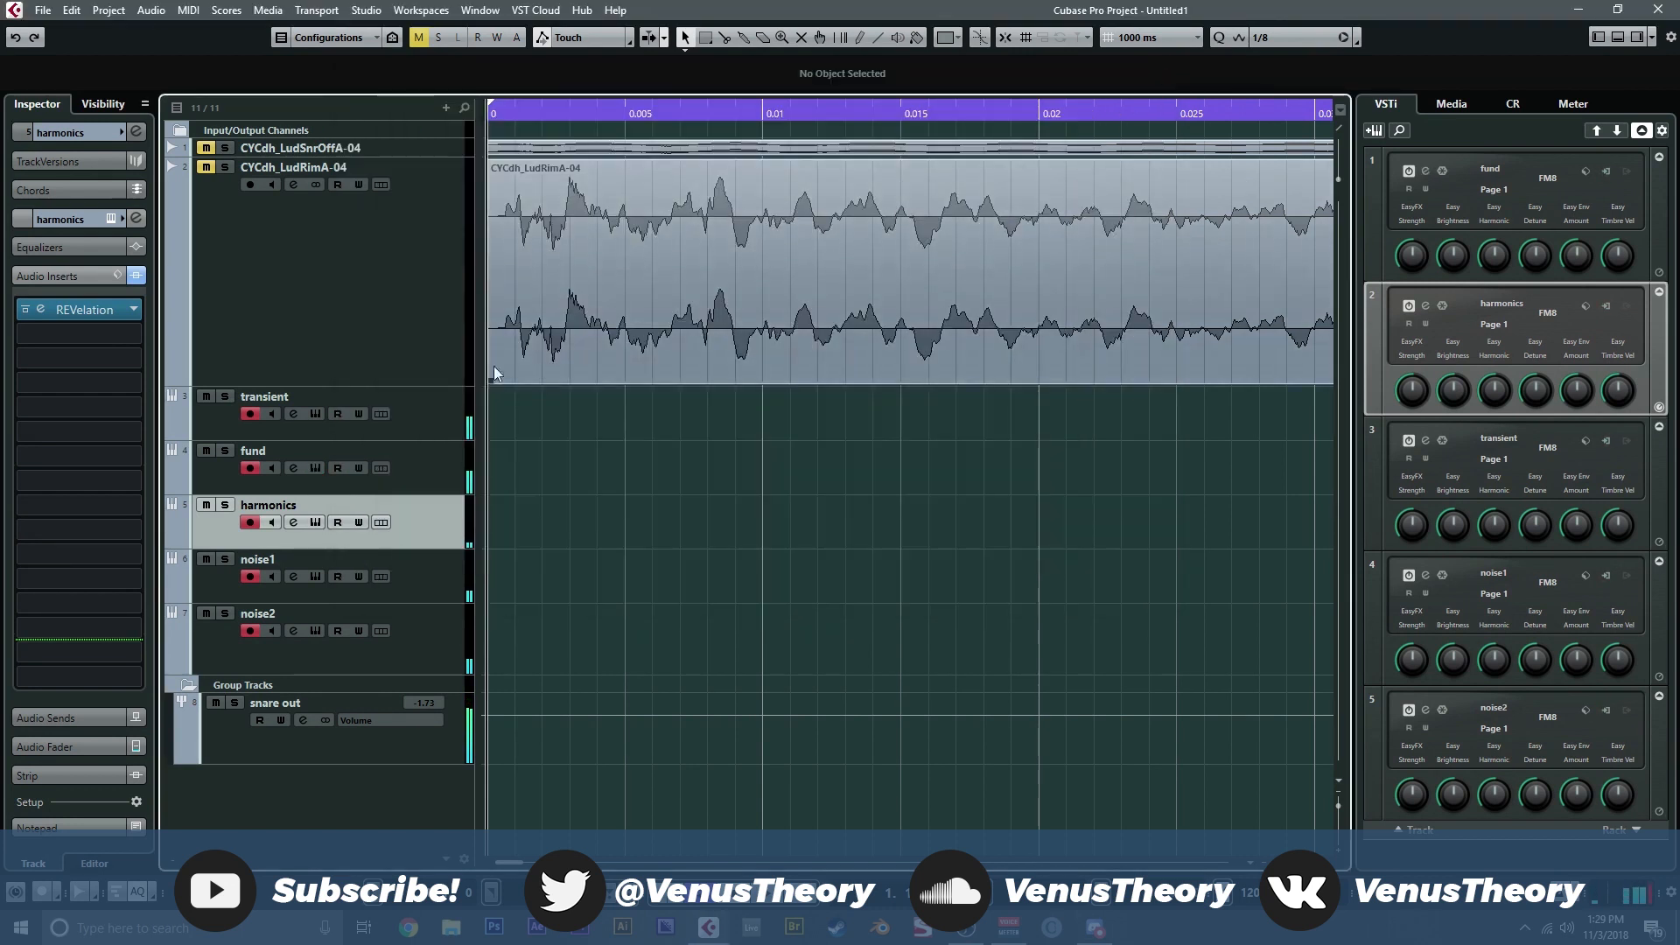
Step: Raise the starting point of the harmonics FM8's pitch envelope to the maximum
{"action": "left_click", "coordinate": [317, 522]}
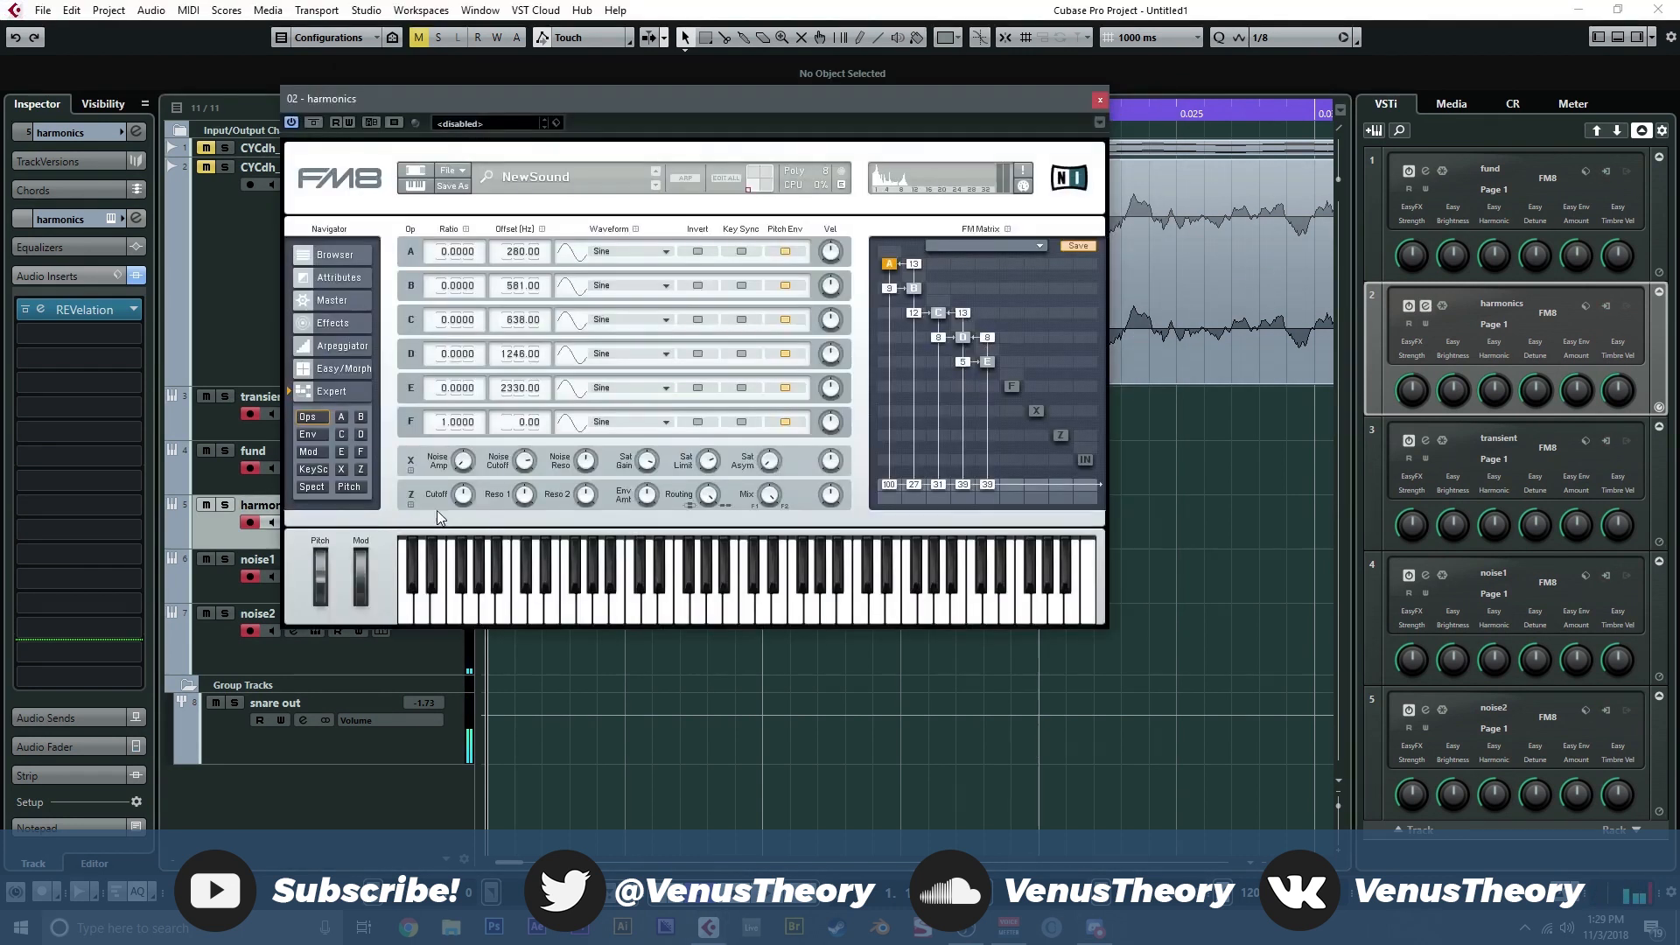
{"action": "left_click", "coordinate": [349, 486]}
{"action": "left_click_drag", "start_coordinate": [431, 451], "coordinate": [418, 396]}
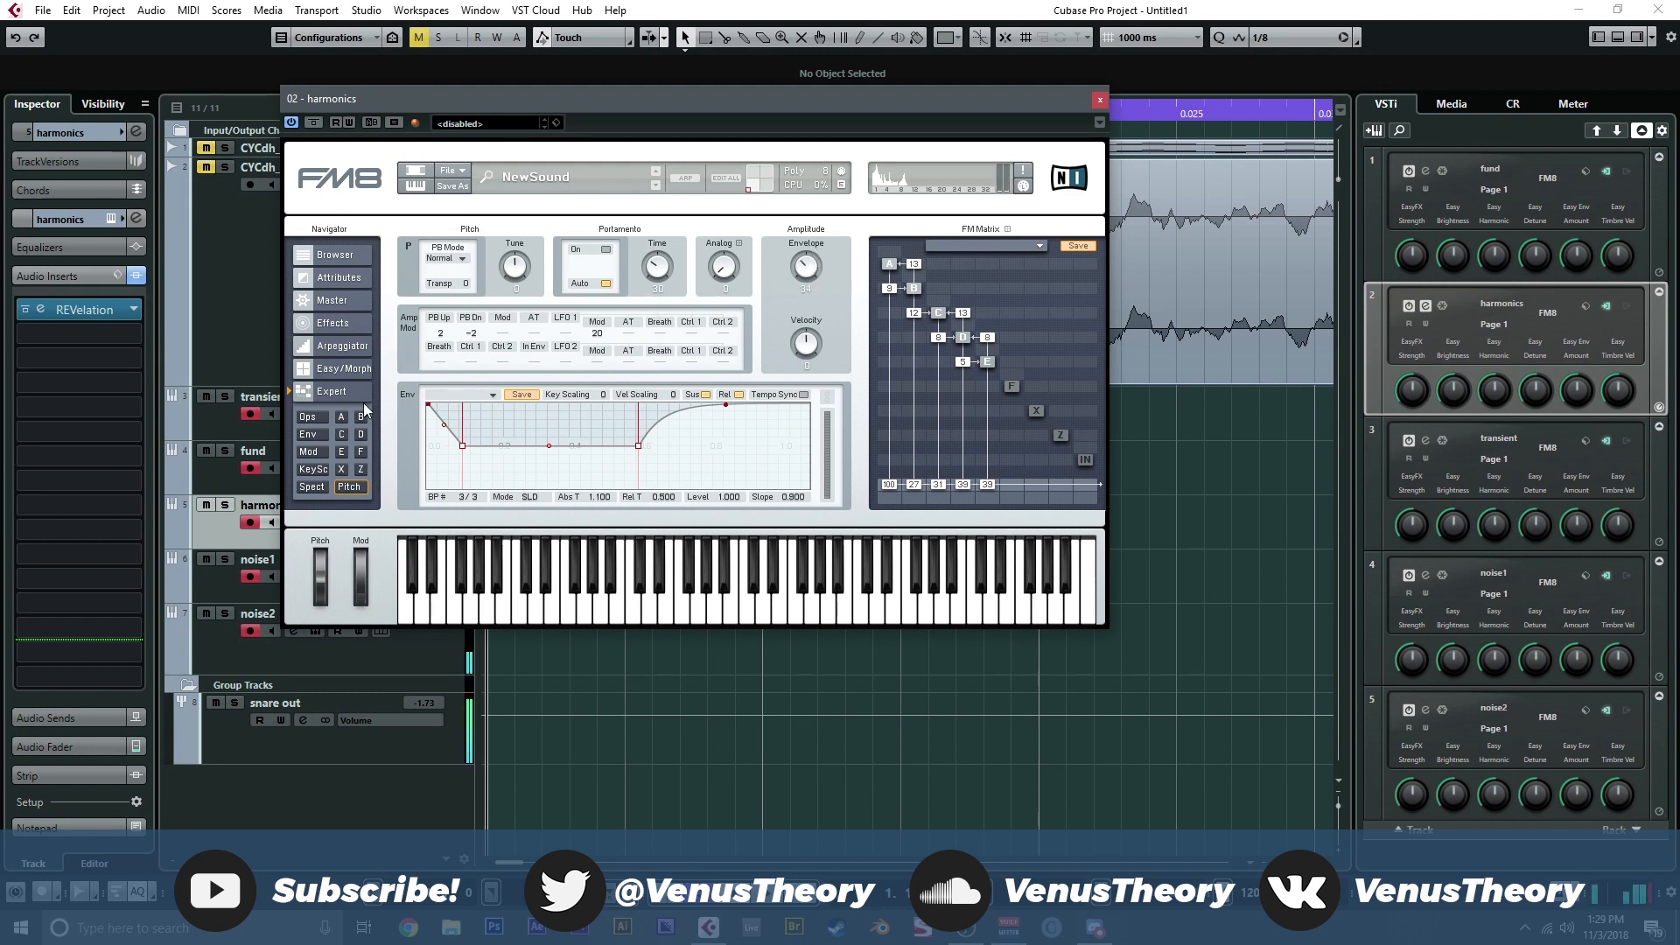
Step: Set the harmonics FM8 operator ratios to A 0.1020, B 0.0440, C 0.2500, D 0.0171 and E 0.0530
{"action": "left_click", "coordinate": [320, 421]}
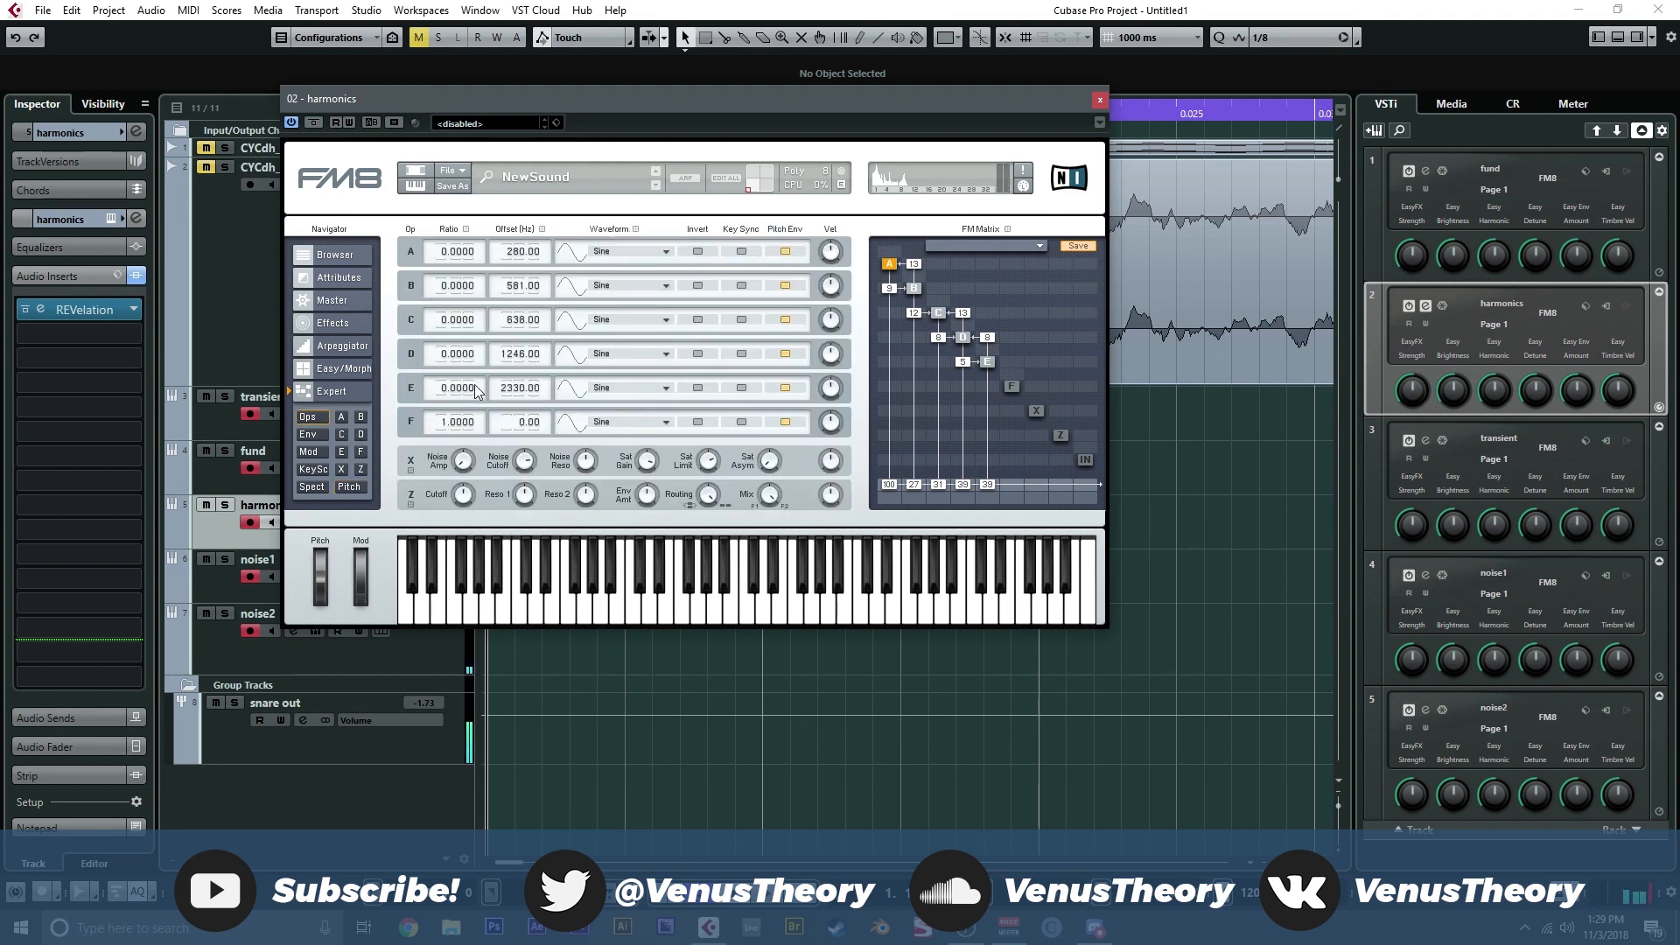
{"action": "left_click_drag", "start_coordinate": [468, 332], "coordinate": [464, 206]}
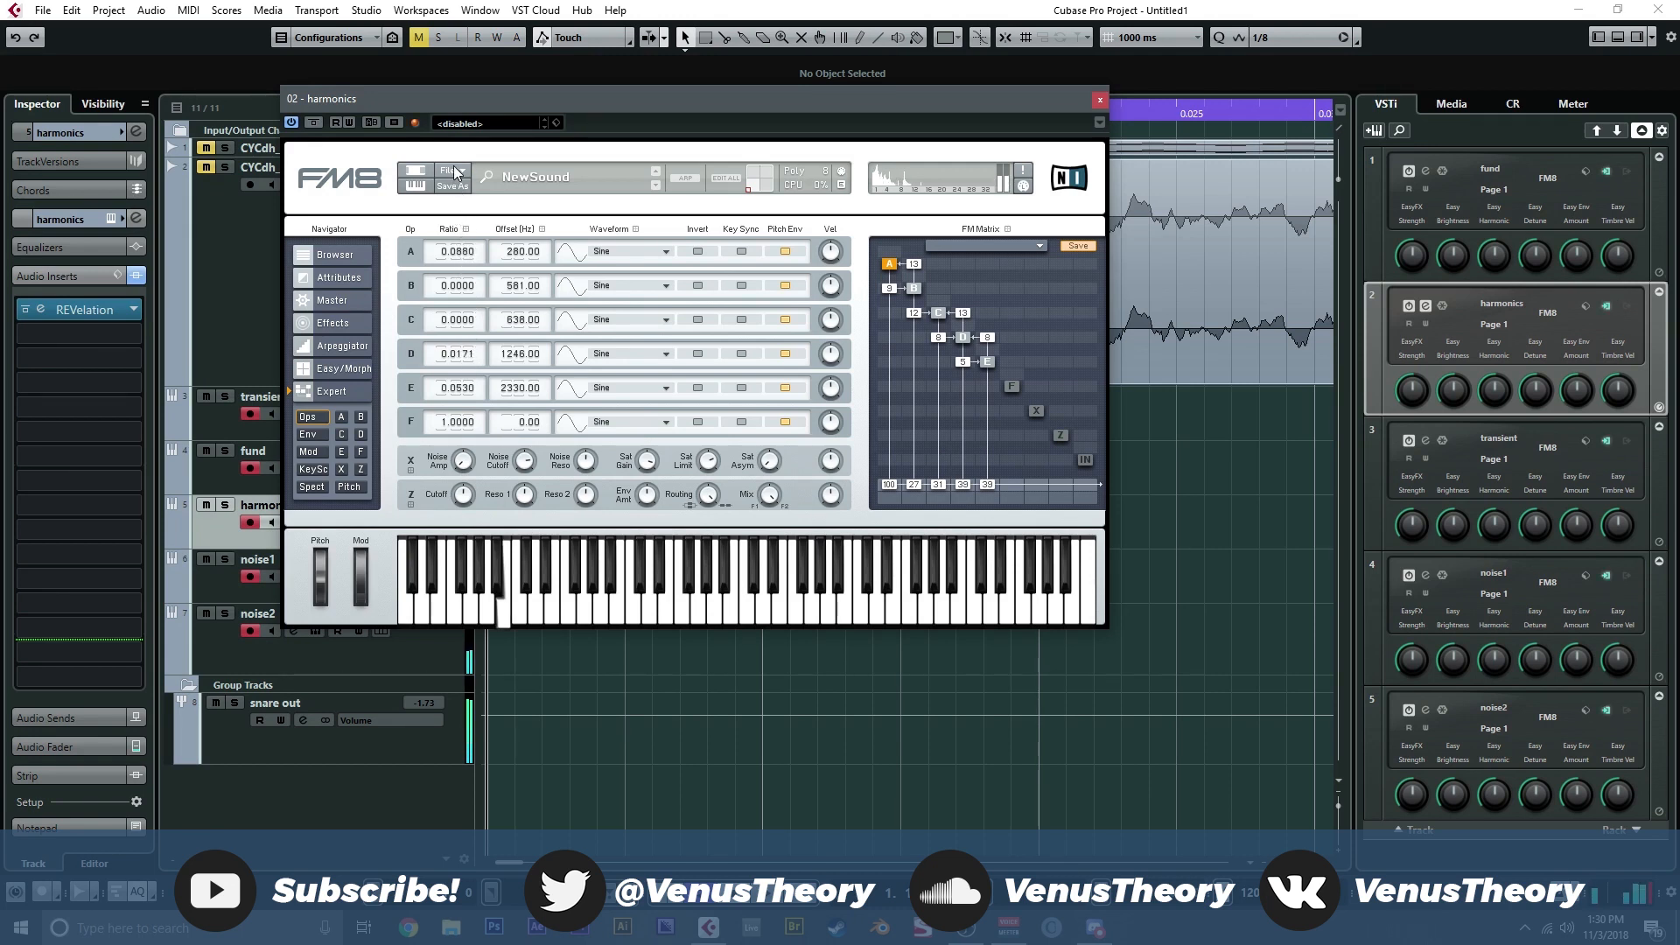
{"action": "scroll", "coordinate": [464, 255], "scroll_direction": "up", "scroll_amount": 2}
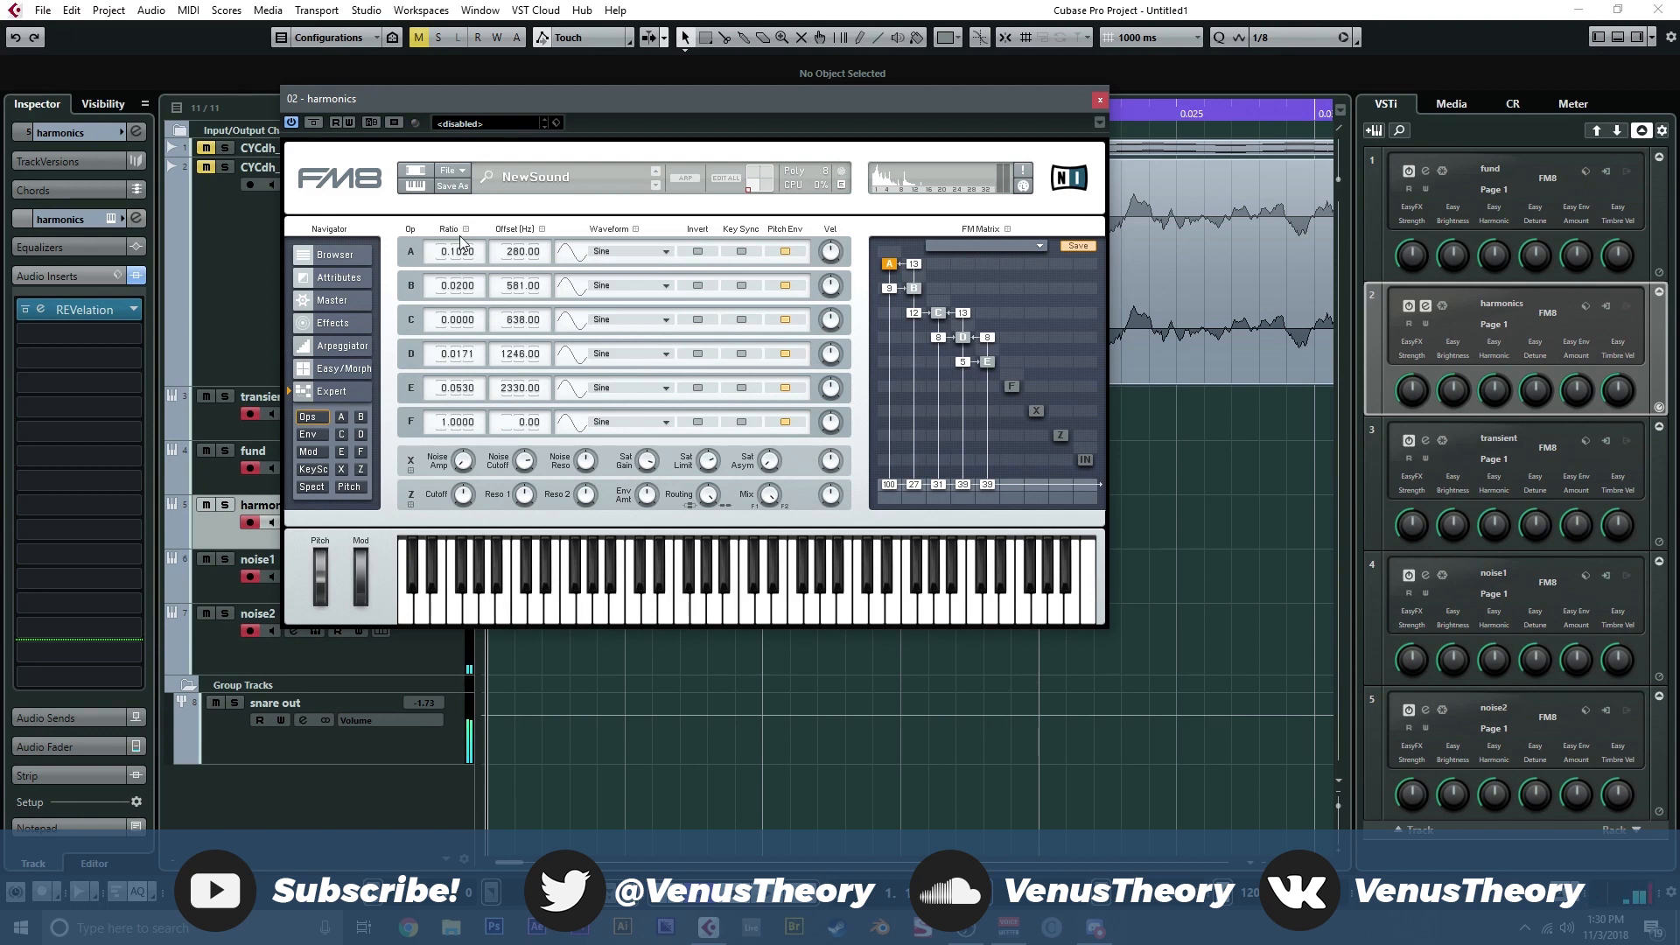
{"action": "left_click_drag", "start_coordinate": [461, 269], "coordinate": [476, 322]}
{"action": "left_click_drag", "start_coordinate": [457, 328], "coordinate": [455, 301]}
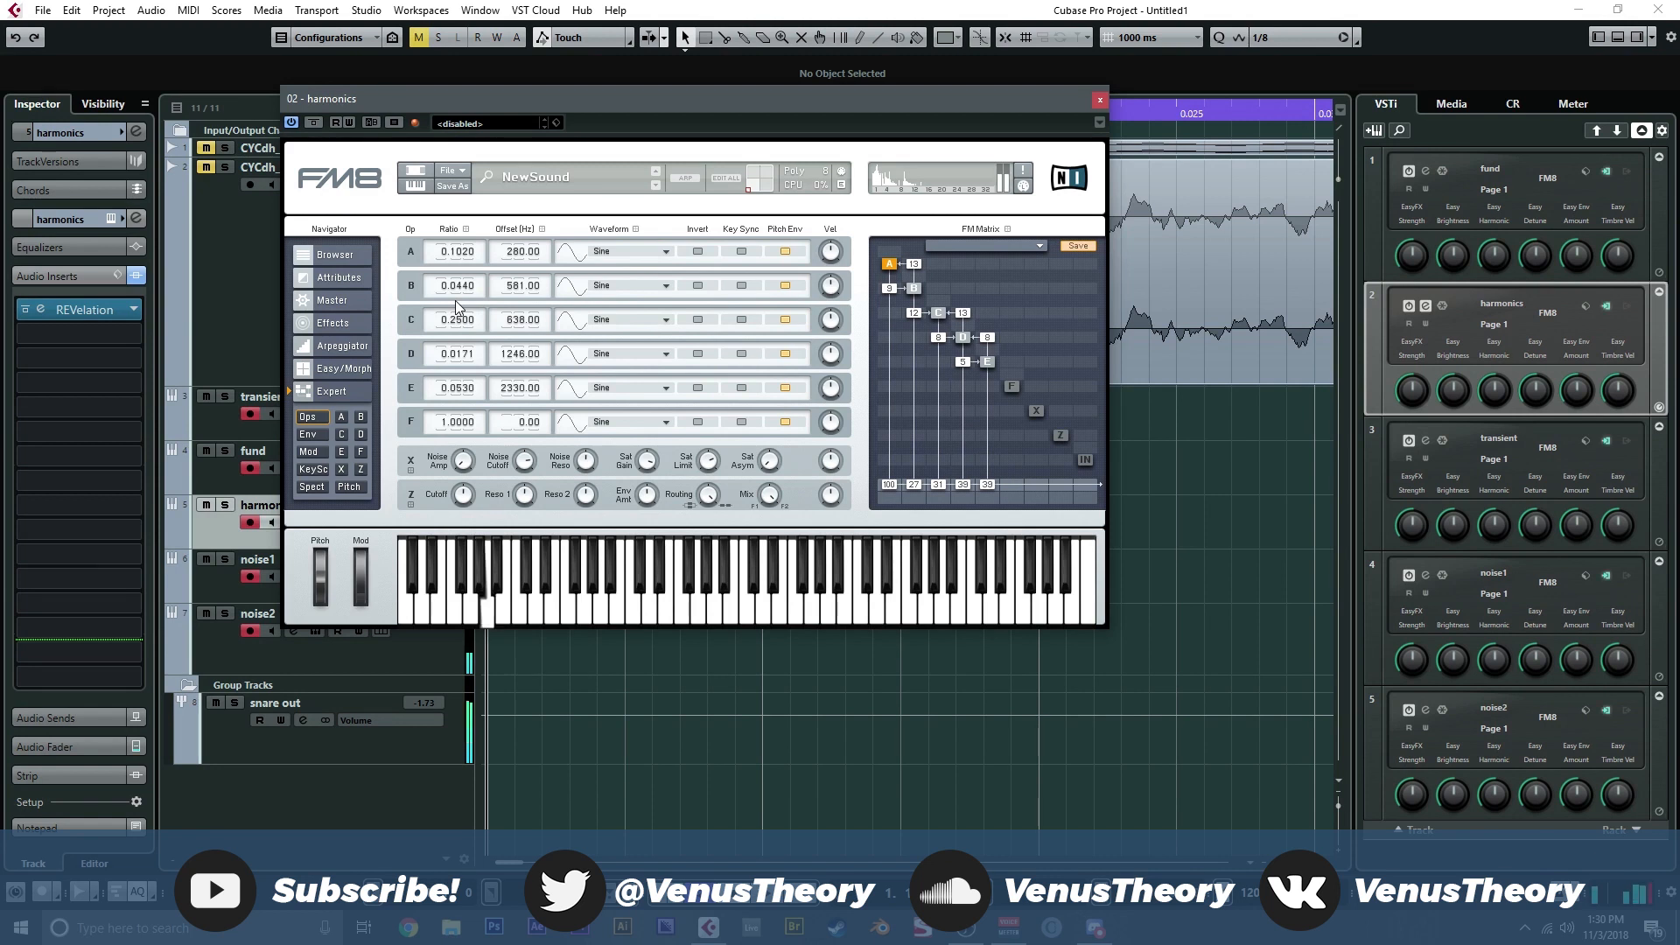
{"action": "left_click", "coordinate": [1099, 100]}
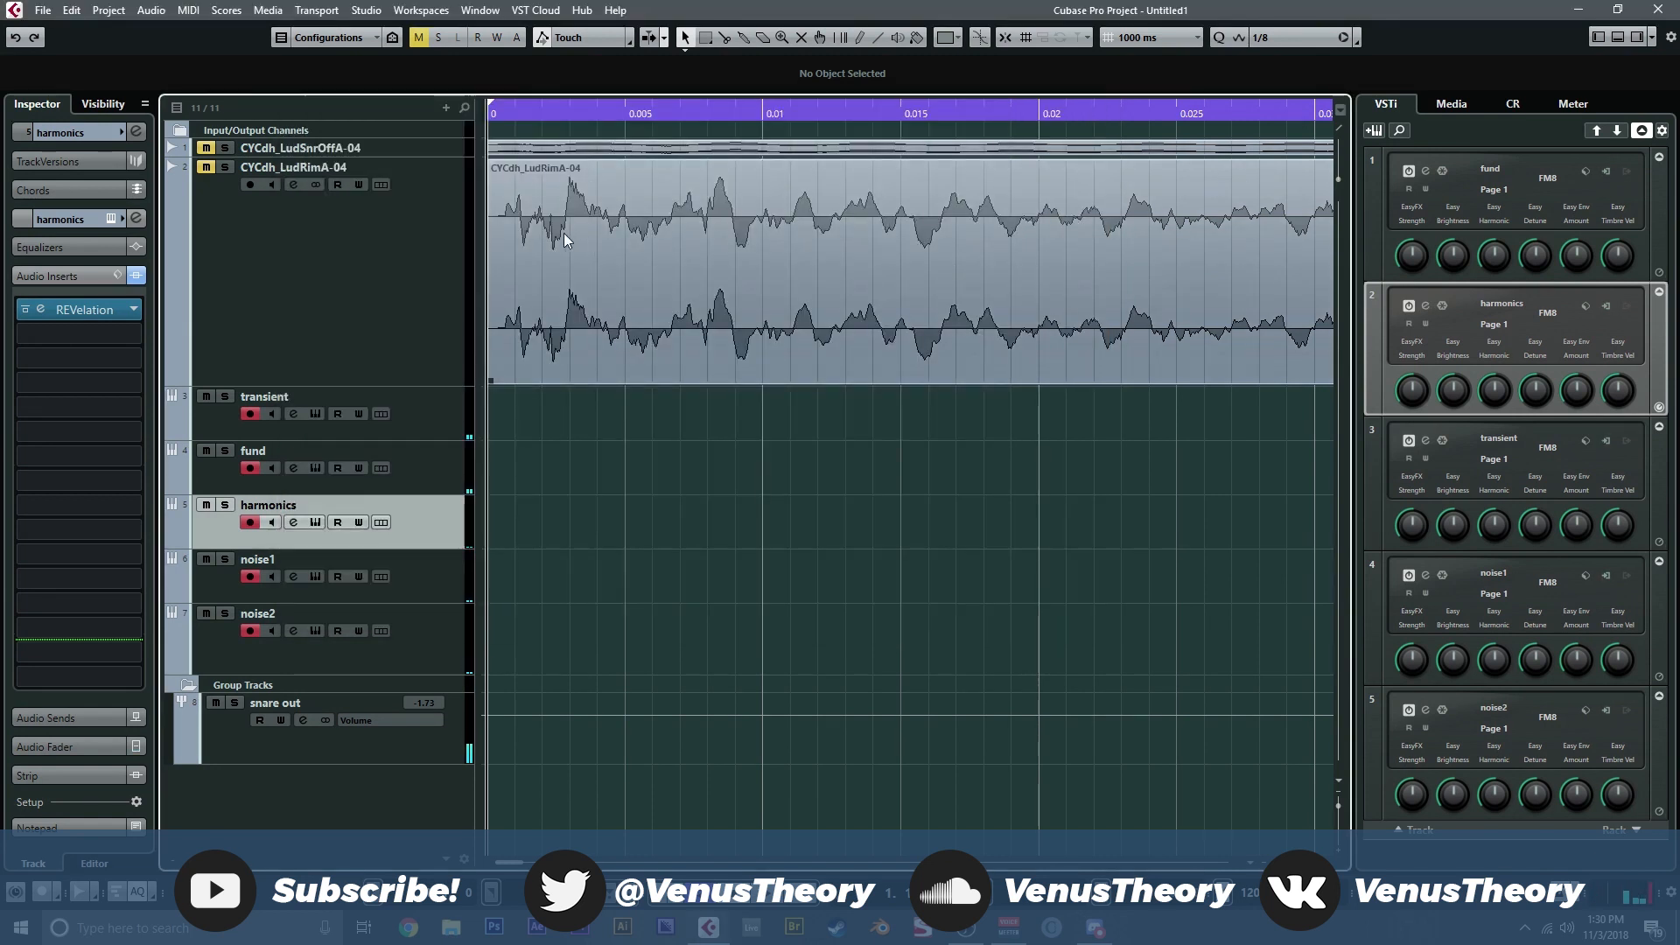
Step: Re-arm the harmonics track and audition the original CYCdh_LudRimA-04 sample in solo
{"action": "left_click", "coordinate": [417, 222]}
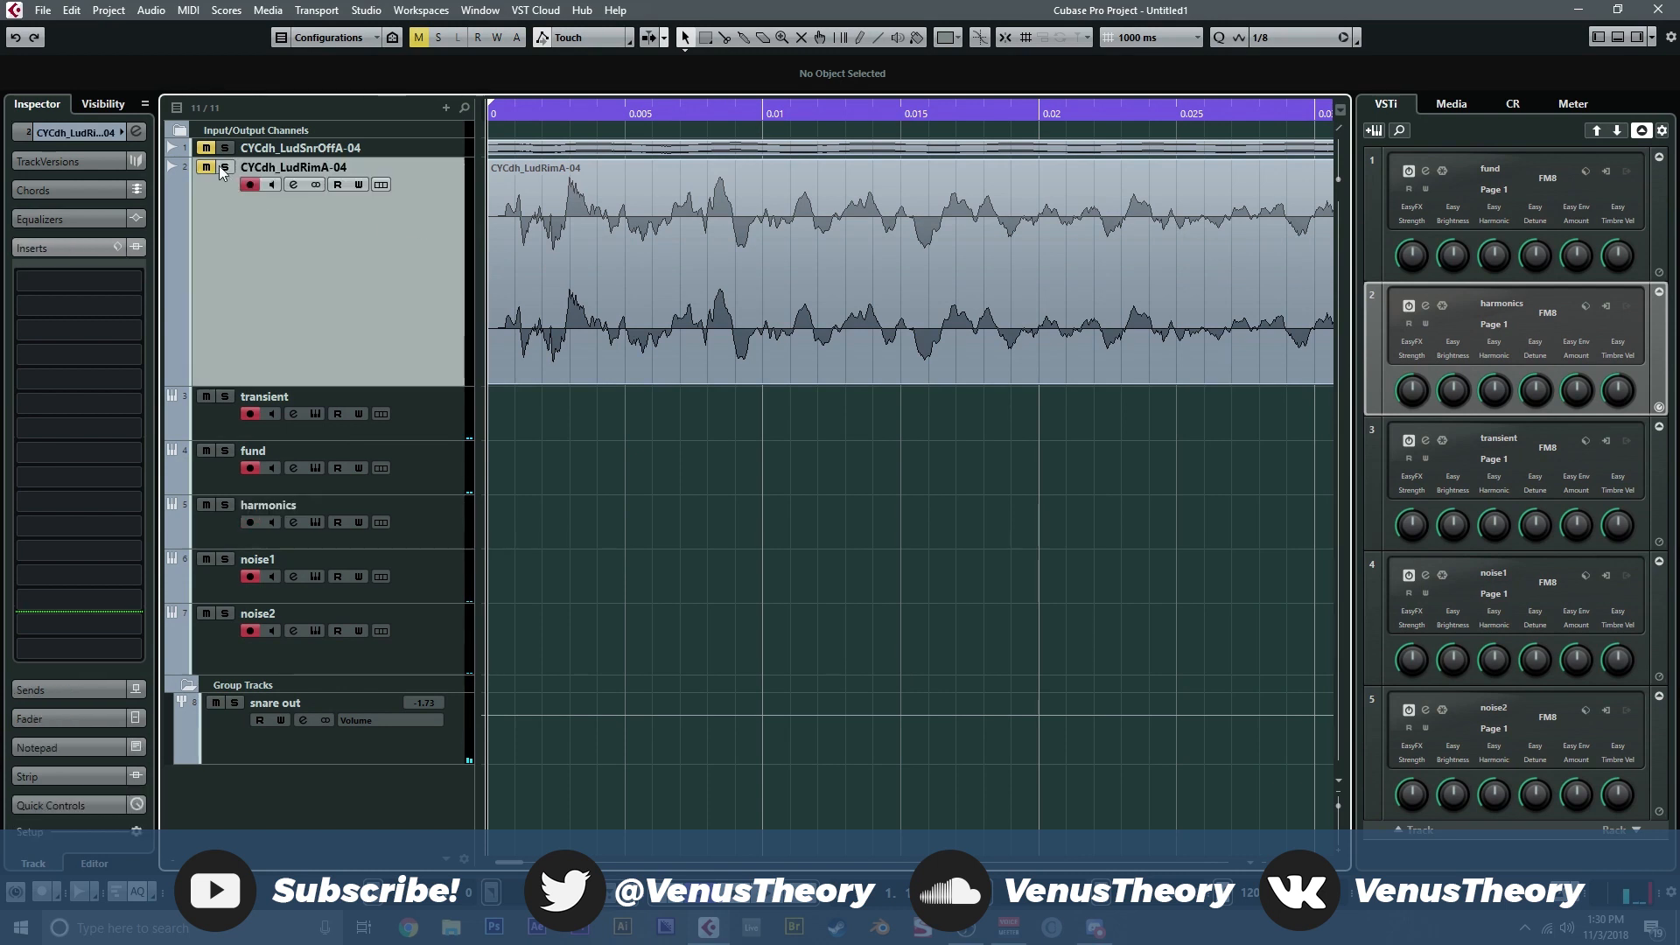
{"action": "key", "text": "s"}
{"action": "left_click", "coordinate": [250, 521]}
{"action": "scroll", "coordinate": [634, 224], "scroll_direction": "down", "scroll_amount": 5}
{"action": "scroll", "coordinate": [634, 224], "scroll_direction": "down", "scroll_amount": 6}
{"action": "key", "text": "space"}
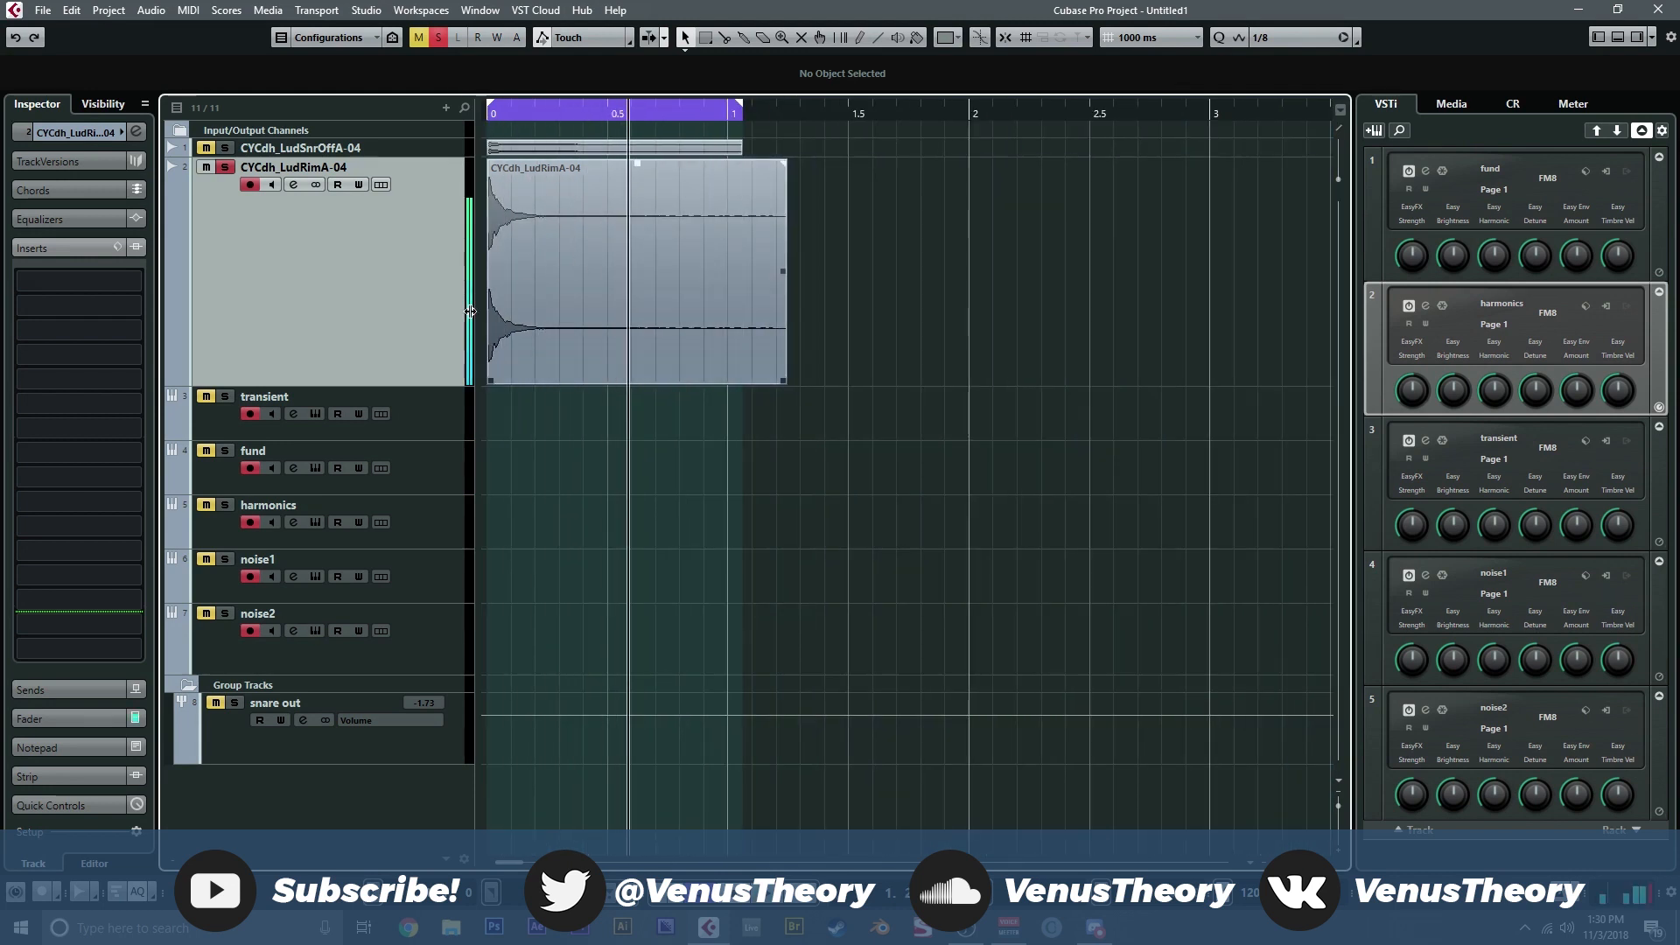
Step: Clear the solo on CYCdh_LudRimA-04 and shrink its track height to match the FM8 tracks
{"action": "left_click", "coordinate": [225, 166]}
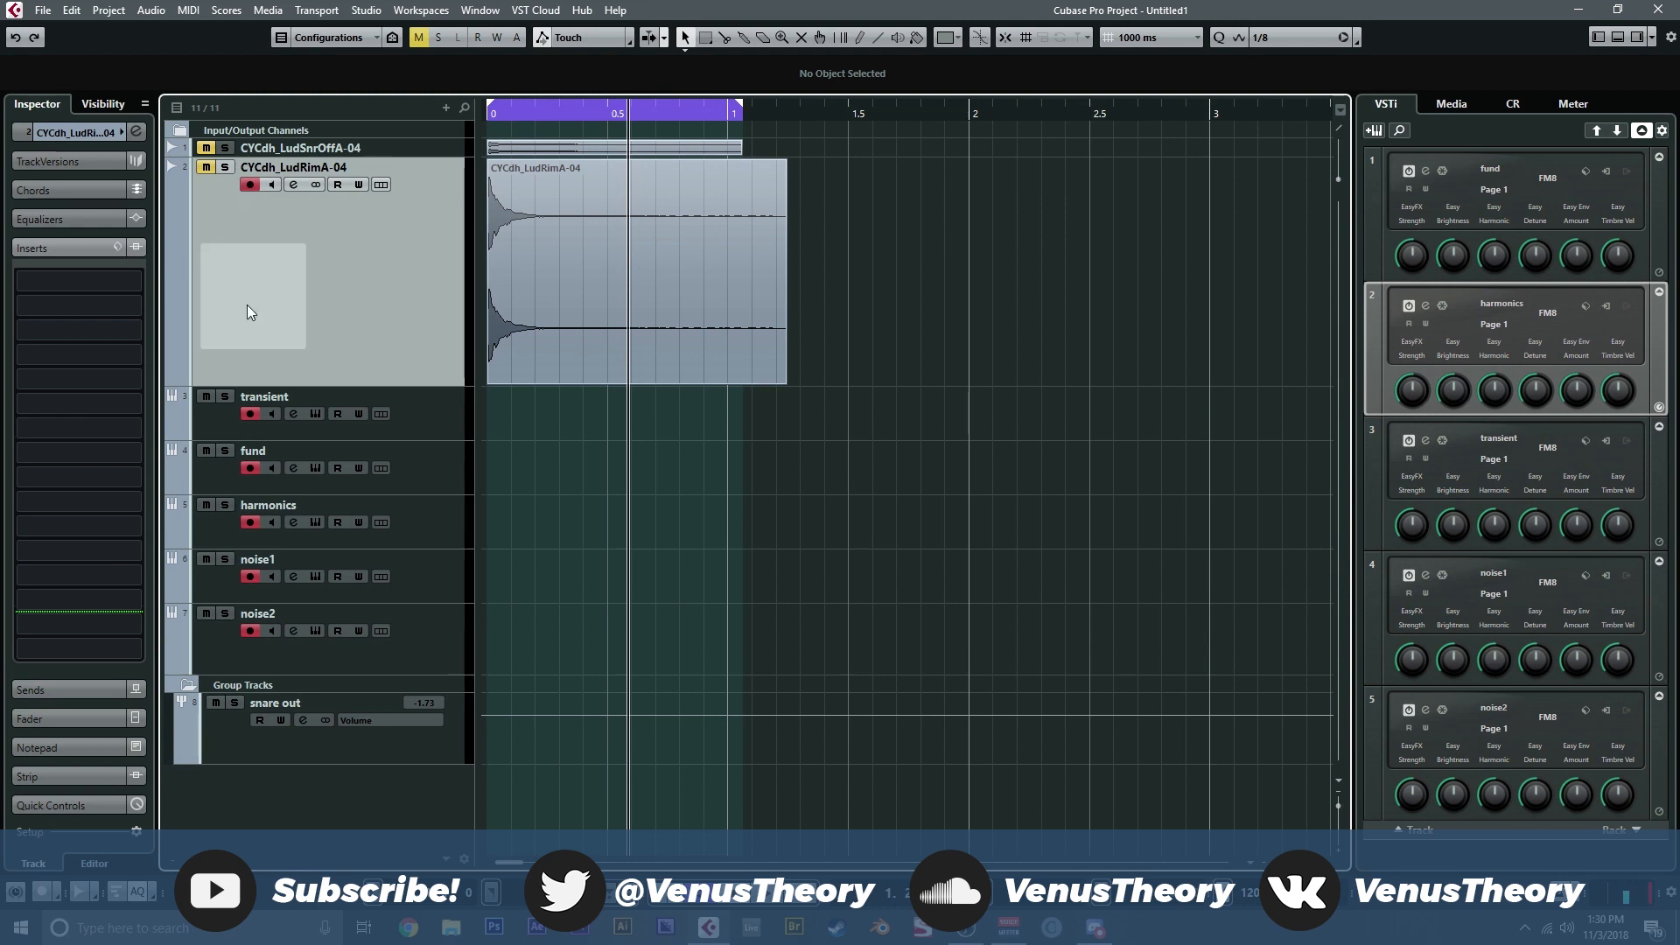
{"action": "left_click_drag", "start_coordinate": [373, 389], "coordinate": [370, 195]}
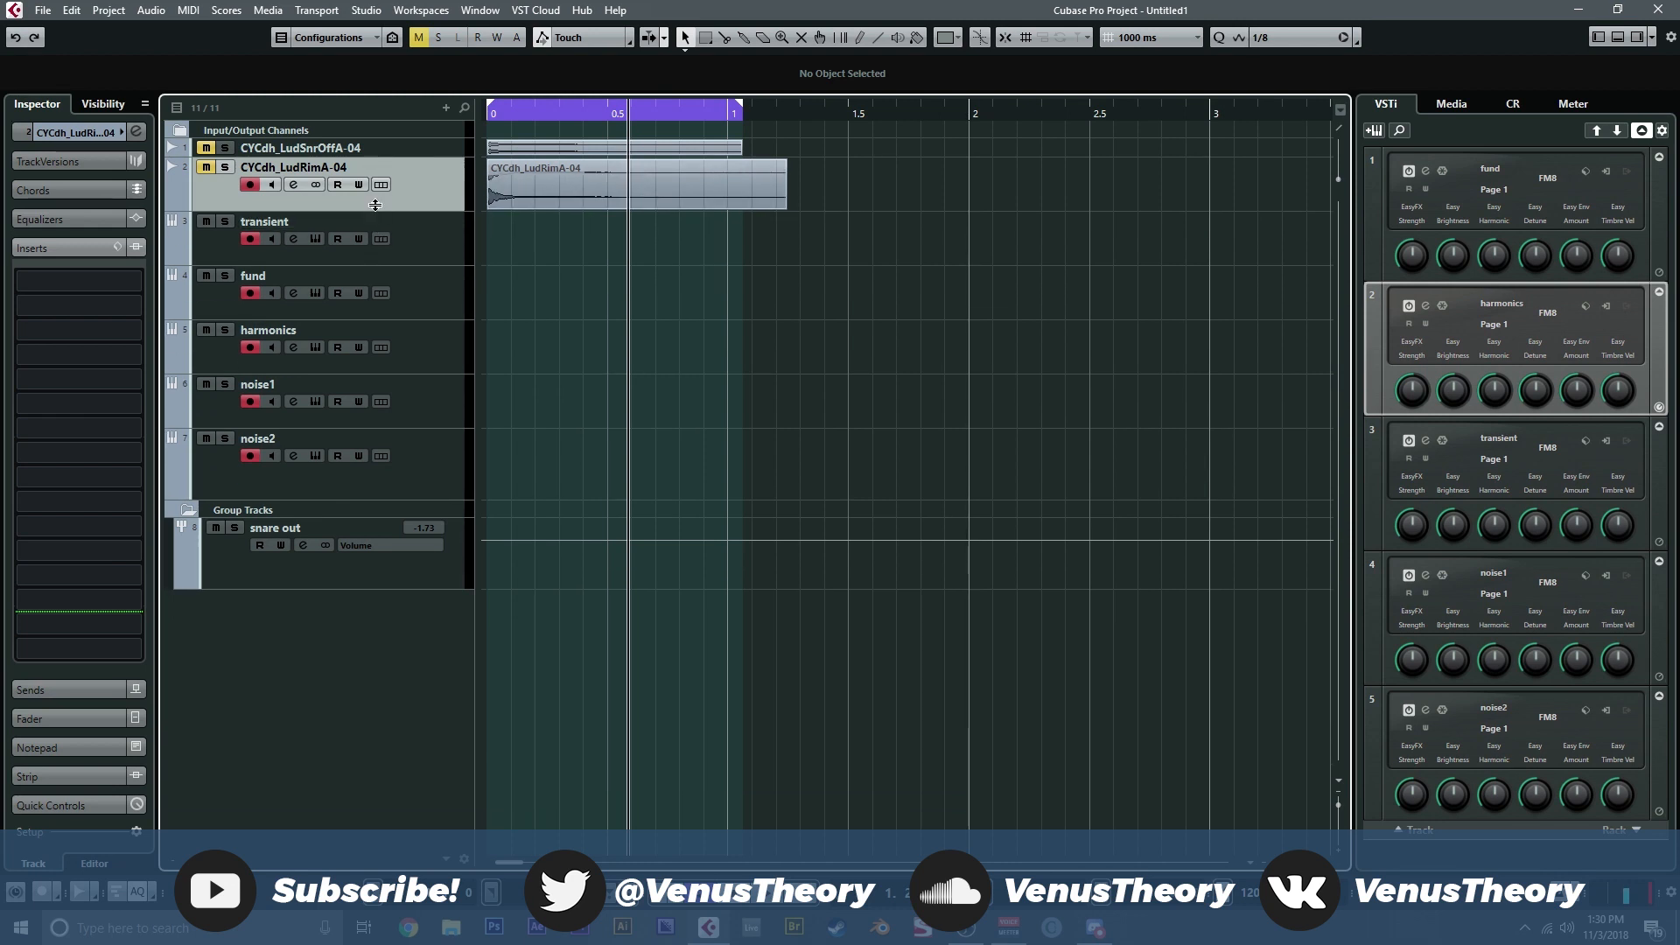